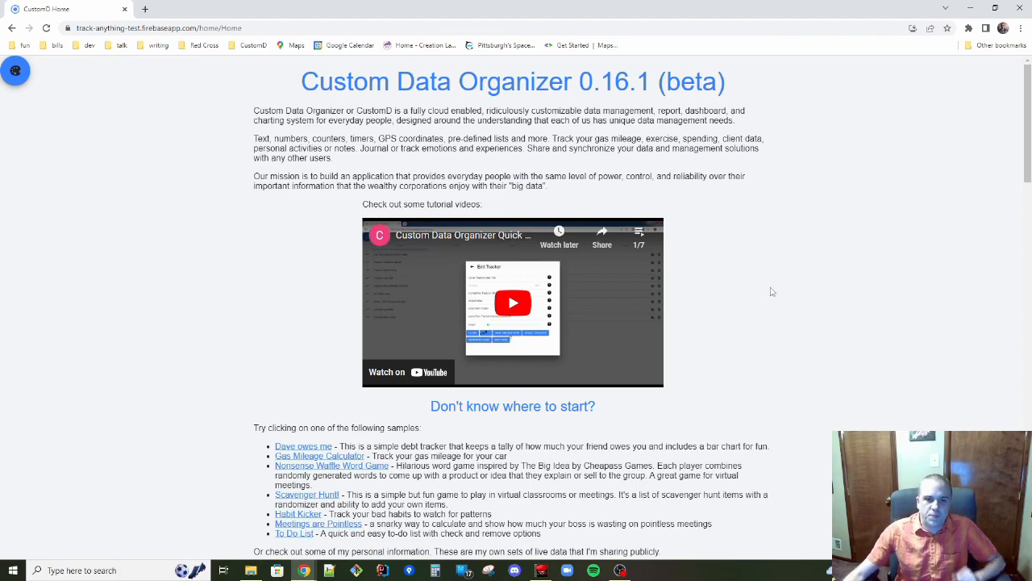
Review the home page's sample links, help and installation notes, and release notes.
{"action": "scroll", "coordinate": [683, 221], "scroll_direction": "down", "scroll_amount": 1}
{"action": "scroll", "coordinate": [622, 150], "scroll_direction": "up", "scroll_amount": 1}
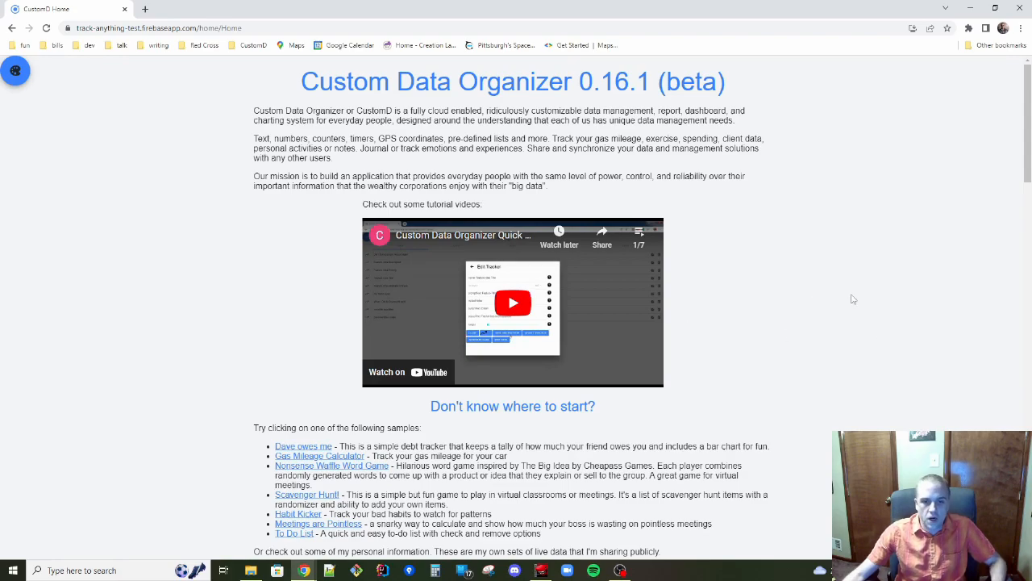
{"action": "scroll", "coordinate": [803, 264], "scroll_direction": "down", "scroll_amount": 3}
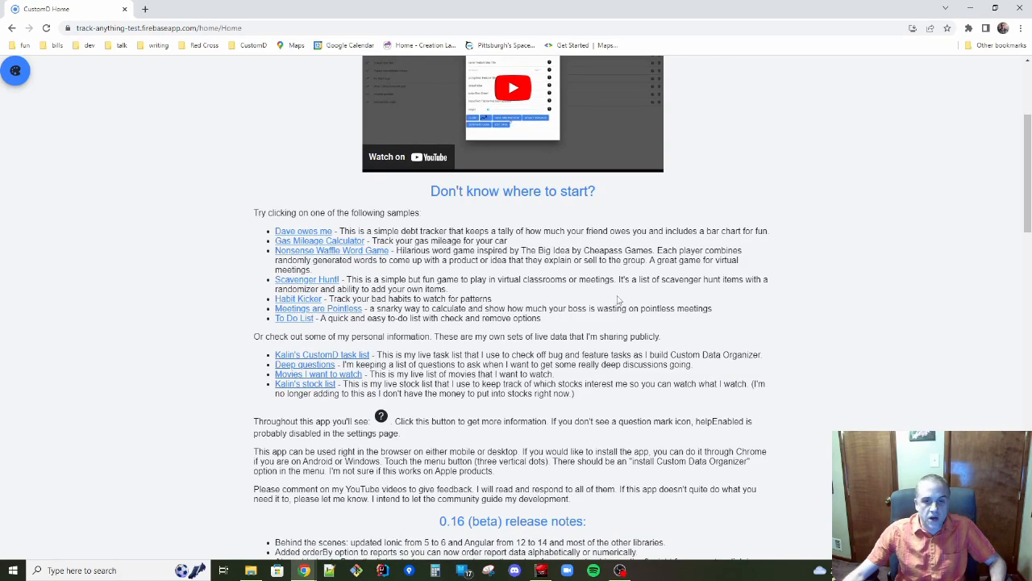
{"action": "left_click_drag", "start_coordinate": [555, 323], "coordinate": [156, 233]}
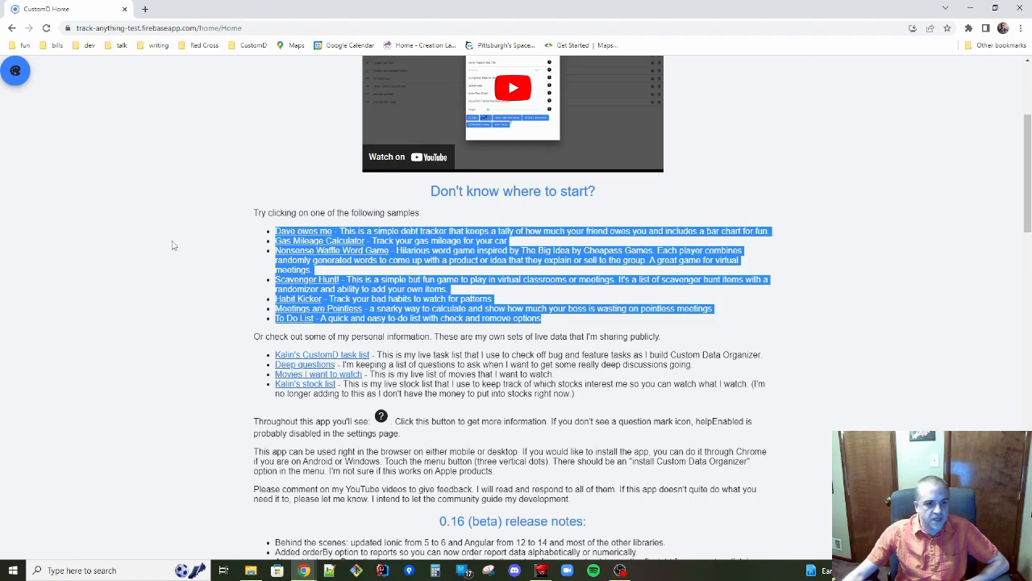
{"action": "left_click", "coordinate": [555, 322]}
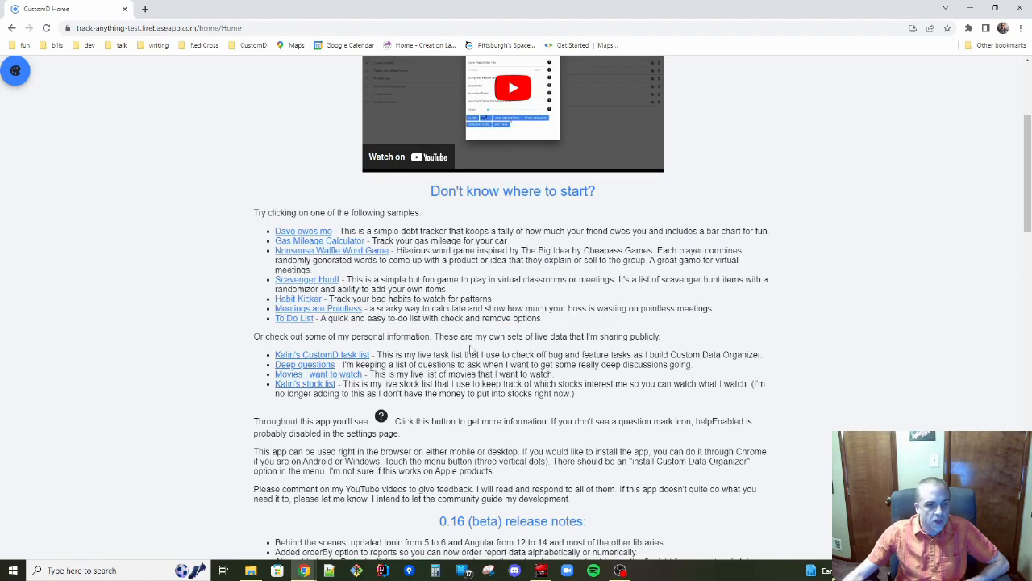
{"action": "scroll", "coordinate": [472, 349], "scroll_direction": "down", "scroll_amount": 2}
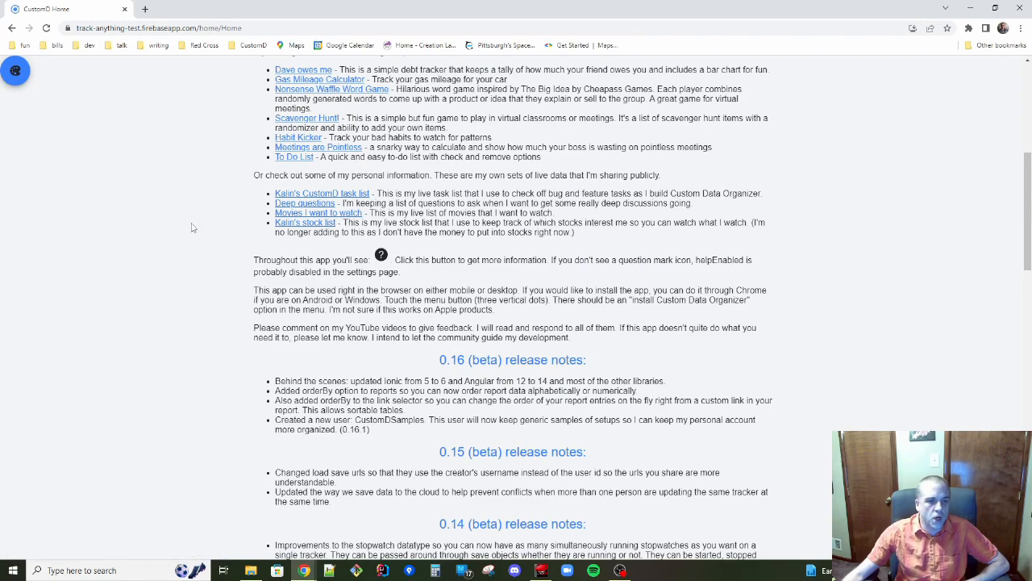
{"action": "scroll", "coordinate": [196, 231], "scroll_direction": "down", "scroll_amount": 1}
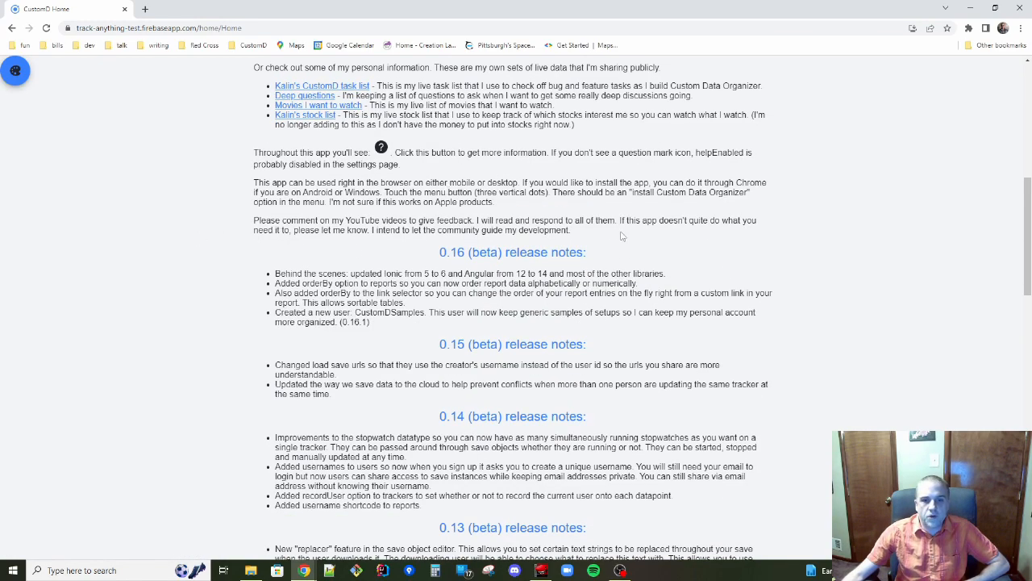
{"action": "left_click_drag", "start_coordinate": [581, 232], "coordinate": [229, 154]}
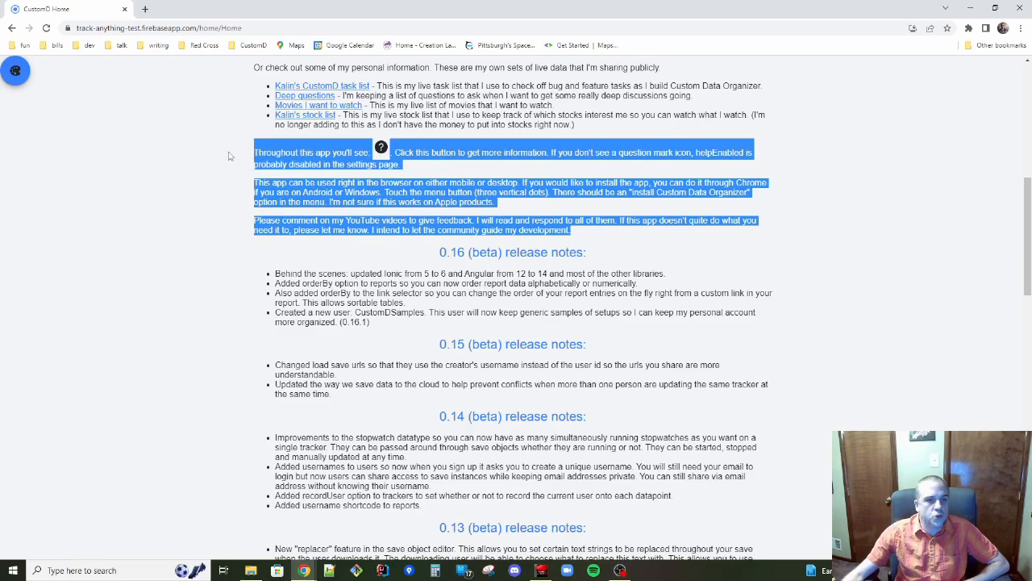
{"action": "left_click", "coordinate": [216, 189]}
{"action": "scroll", "coordinate": [255, 201], "scroll_direction": "down", "scroll_amount": 2}
{"action": "scroll", "coordinate": [255, 201], "scroll_direction": "down", "scroll_amount": 3}
{"action": "scroll", "coordinate": [257, 200], "scroll_direction": "up", "scroll_amount": 10}
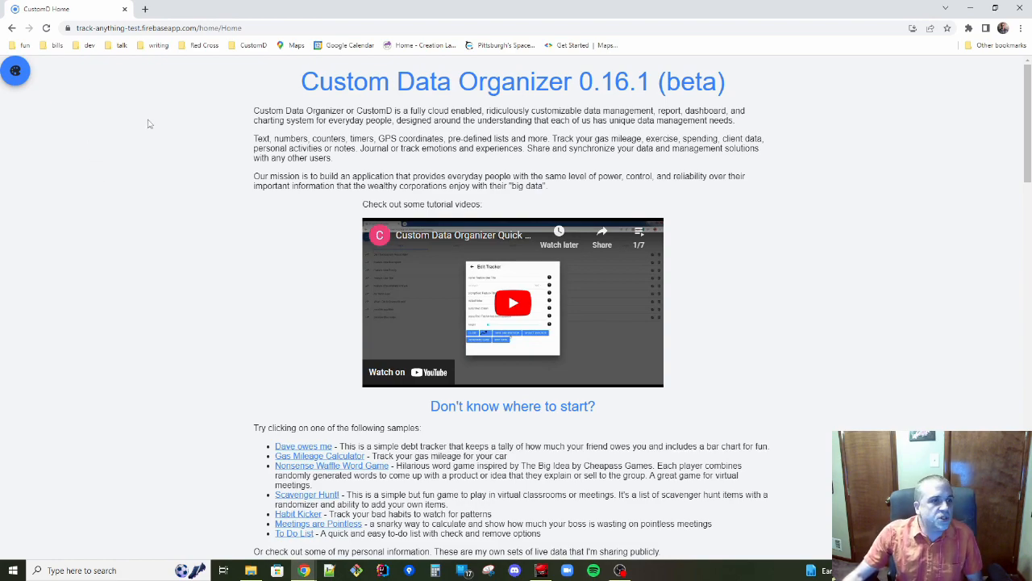
Start a new tracker object with the Text datatype and a bicycle icon.
{"action": "left_click", "coordinate": [16, 74]}
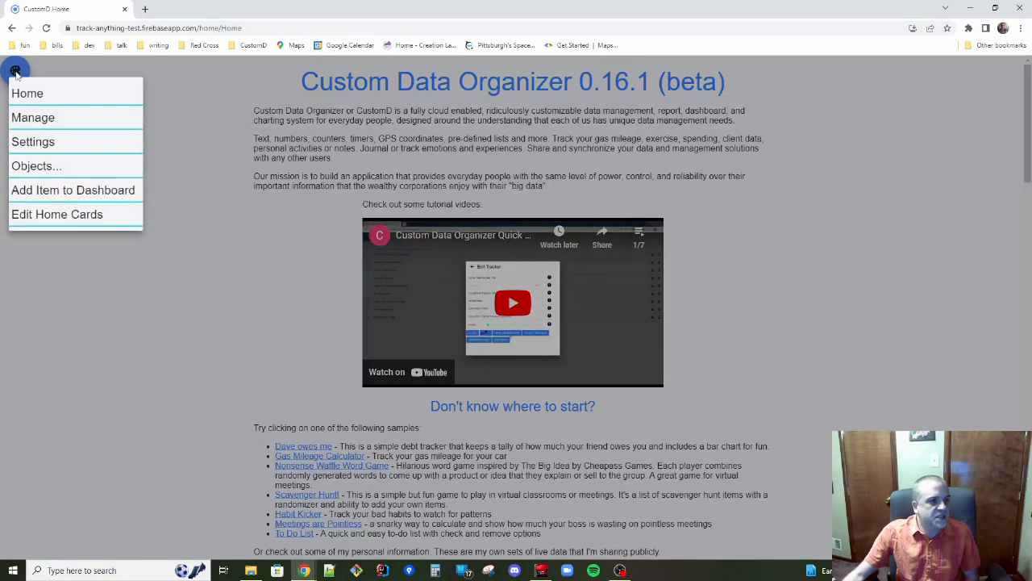
{"action": "left_click", "coordinate": [45, 168]}
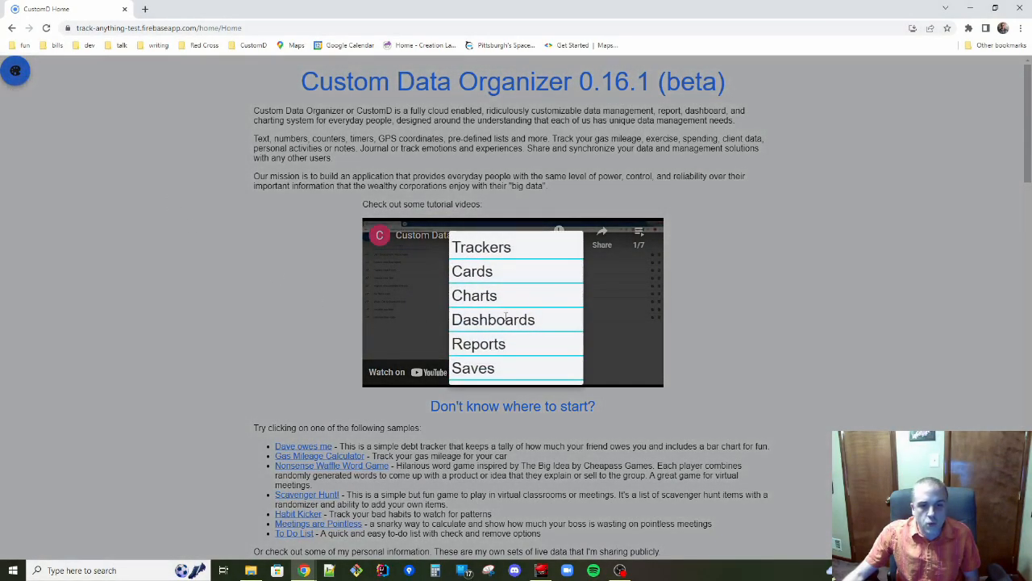
{"action": "left_click", "coordinate": [484, 248]}
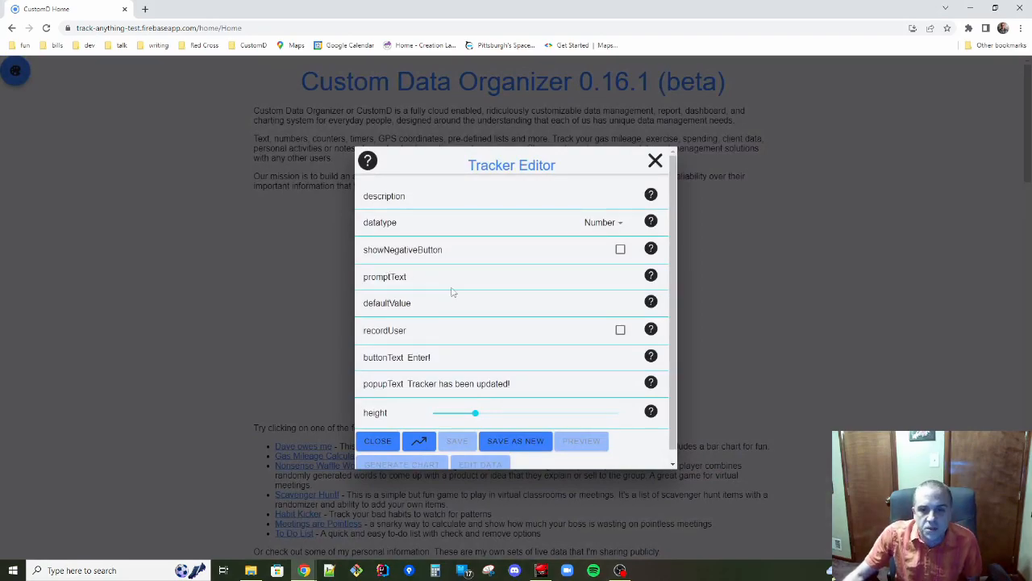
{"action": "left_click", "coordinate": [614, 230]}
{"action": "left_click", "coordinate": [449, 276]}
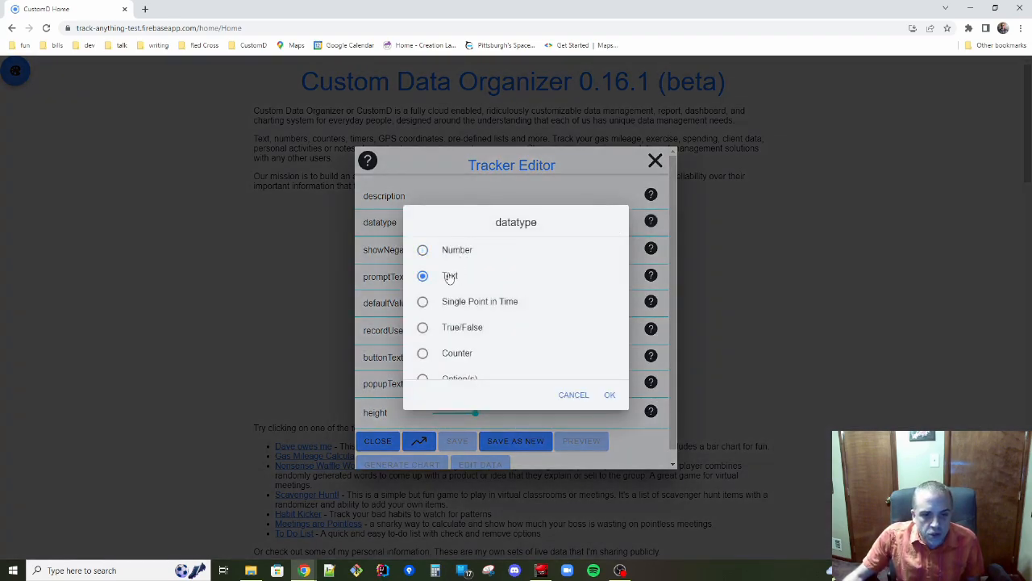
{"action": "left_click", "coordinate": [611, 396]}
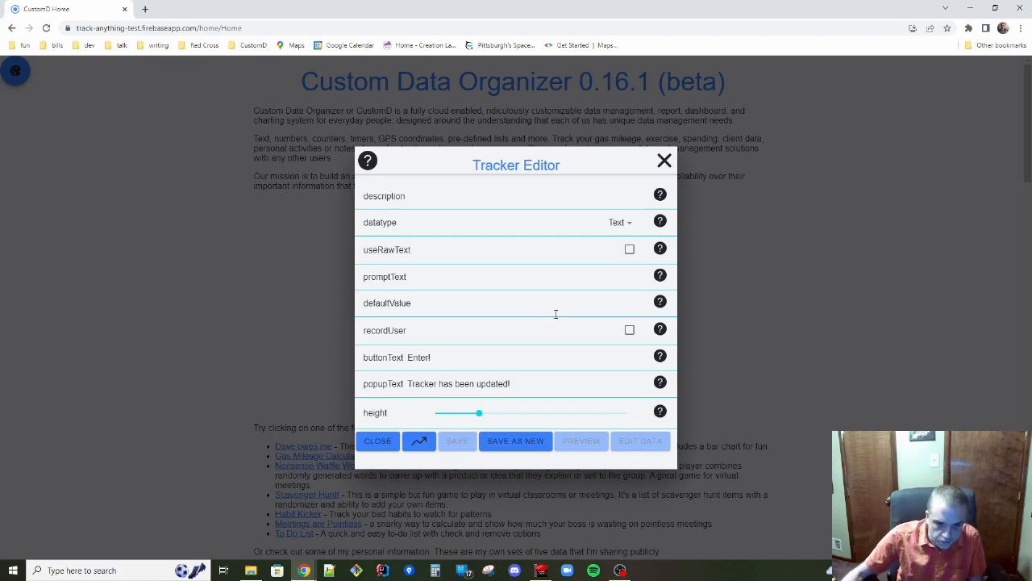
{"action": "left_click", "coordinate": [424, 443]}
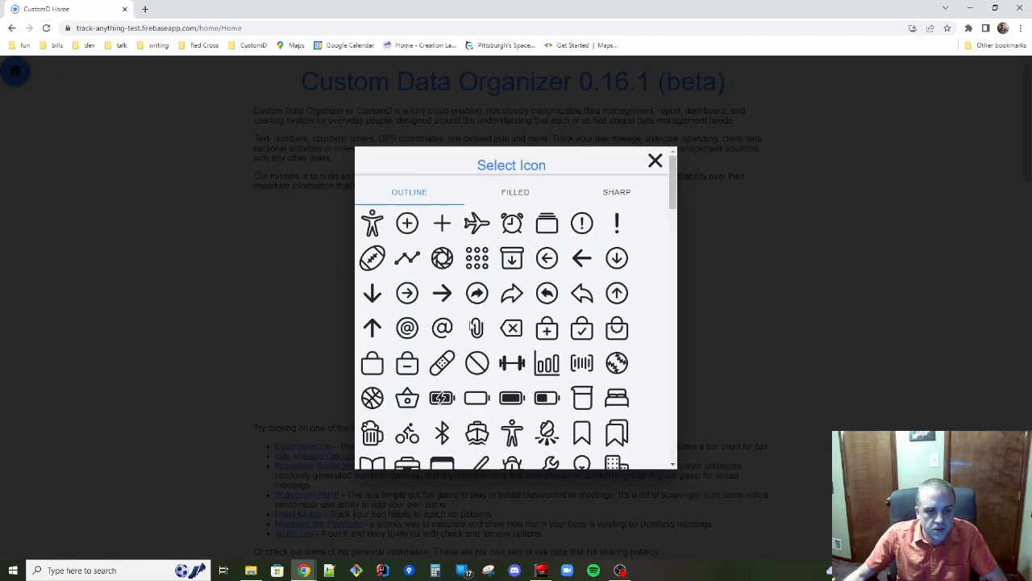
{"action": "left_click", "coordinate": [408, 433]}
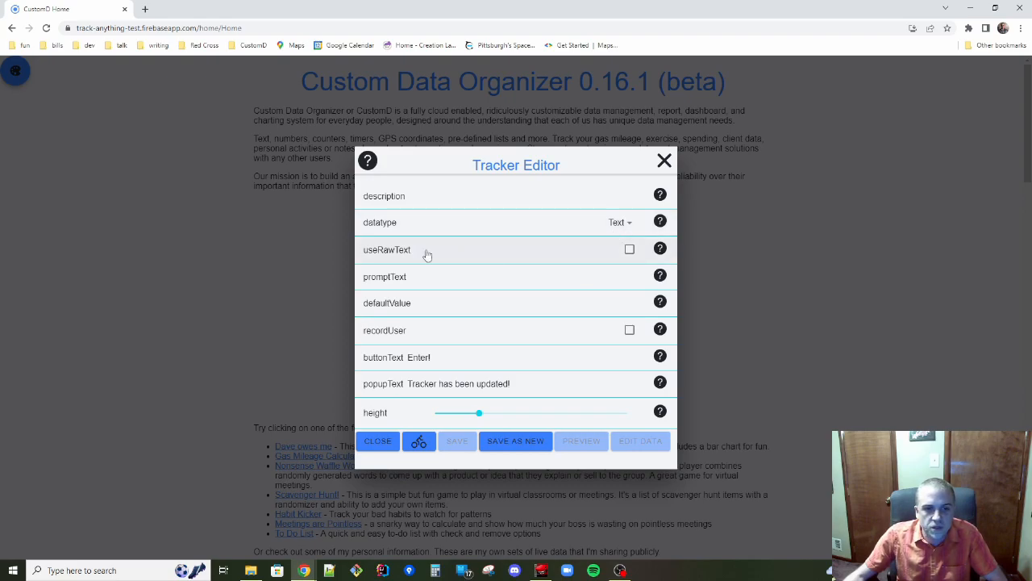
Enable useRawText for the tracker and set its promptText to "Enter trip name".
{"action": "left_click", "coordinate": [630, 251]}
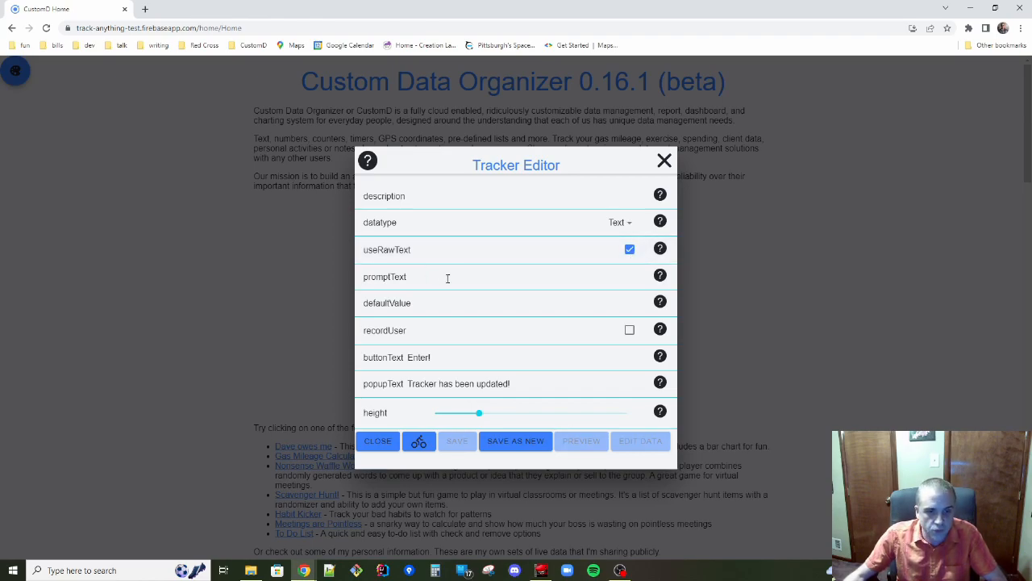
{"action": "type", "text": "Enter trip name"}
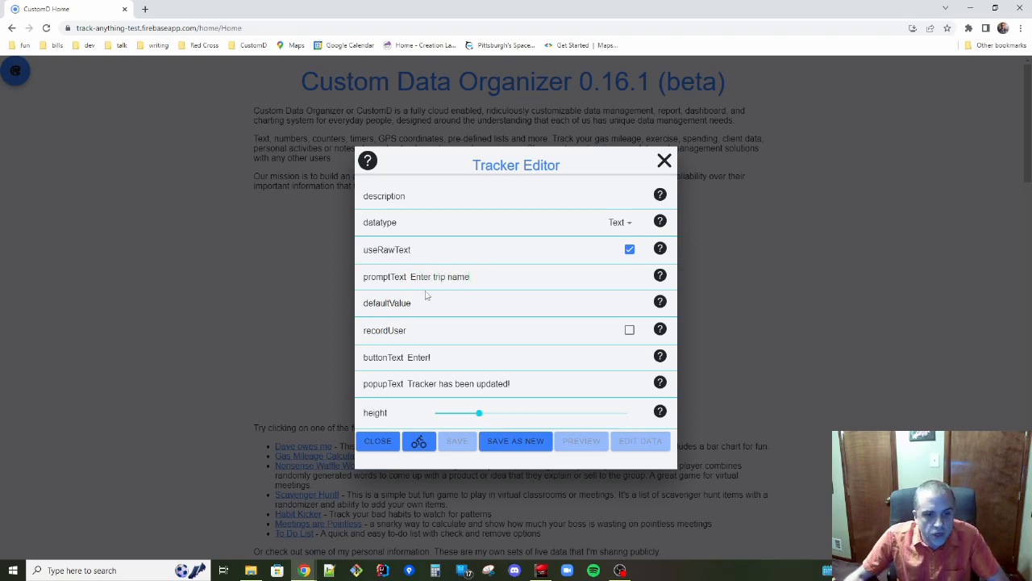
{"action": "left_click", "coordinate": [443, 302]}
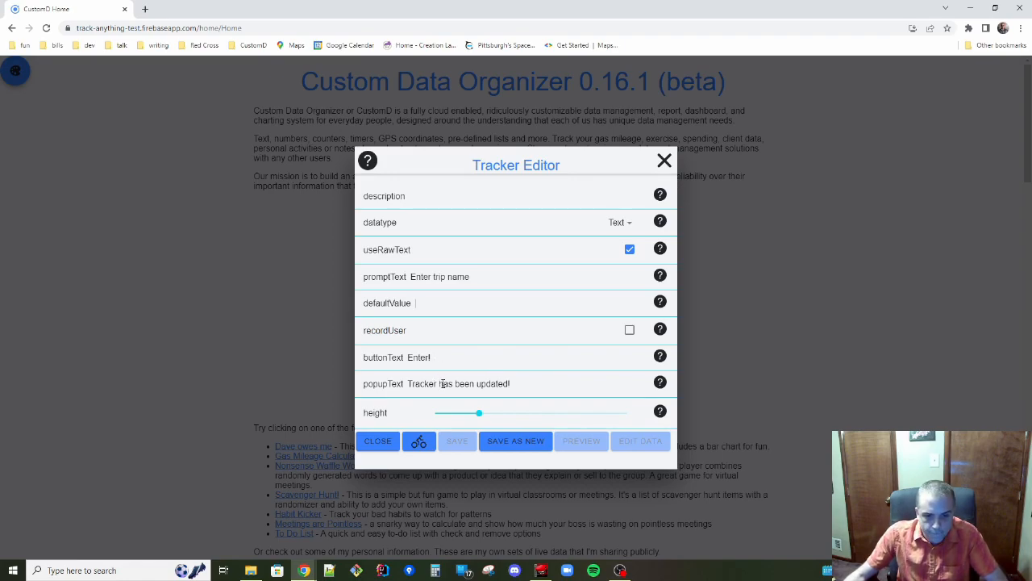
Save the configuration as a new tracker named "bike trip name".
{"action": "left_click", "coordinate": [525, 442]}
{"action": "left_click", "coordinate": [449, 308]}
{"action": "left_click", "coordinate": [447, 311]}
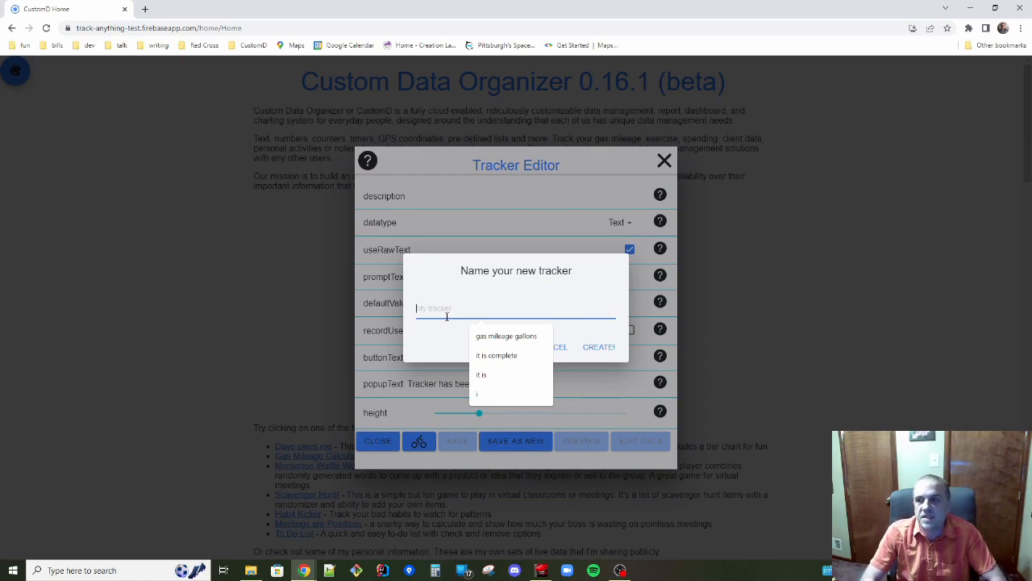
{"action": "type", "text": "bike"}
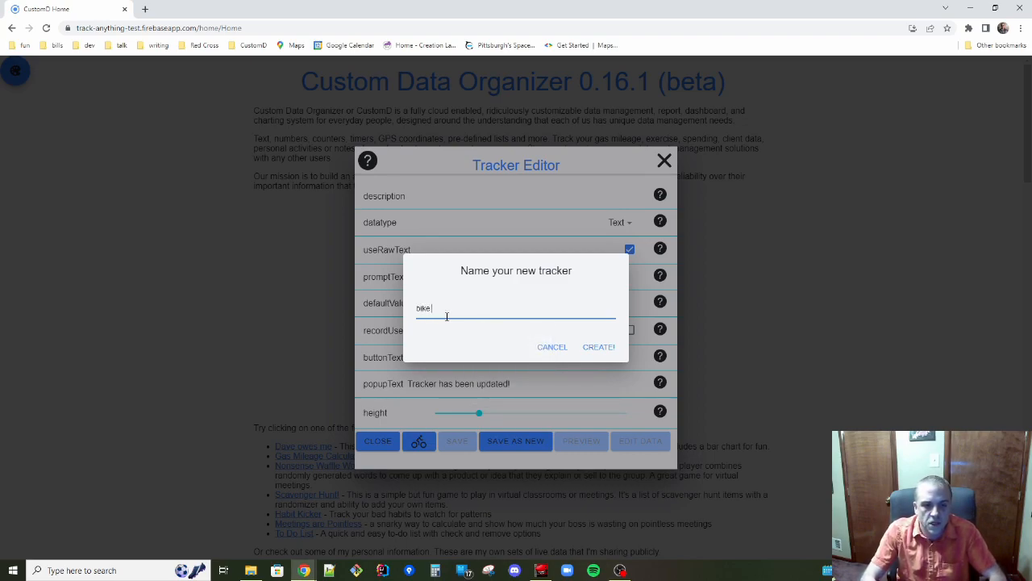
{"action": "type", "text": "ip"}
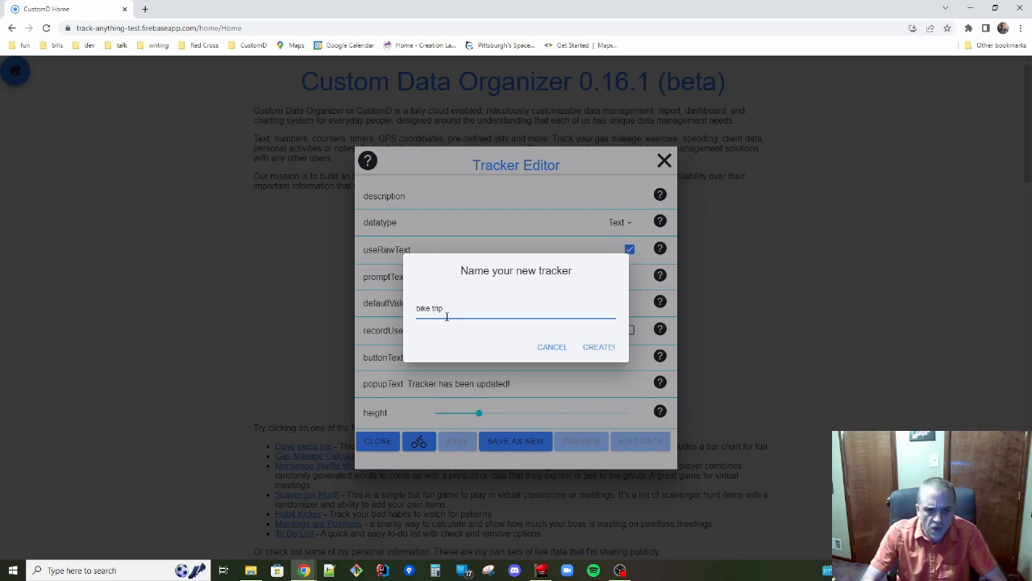
{"action": "type", "text": "named"}
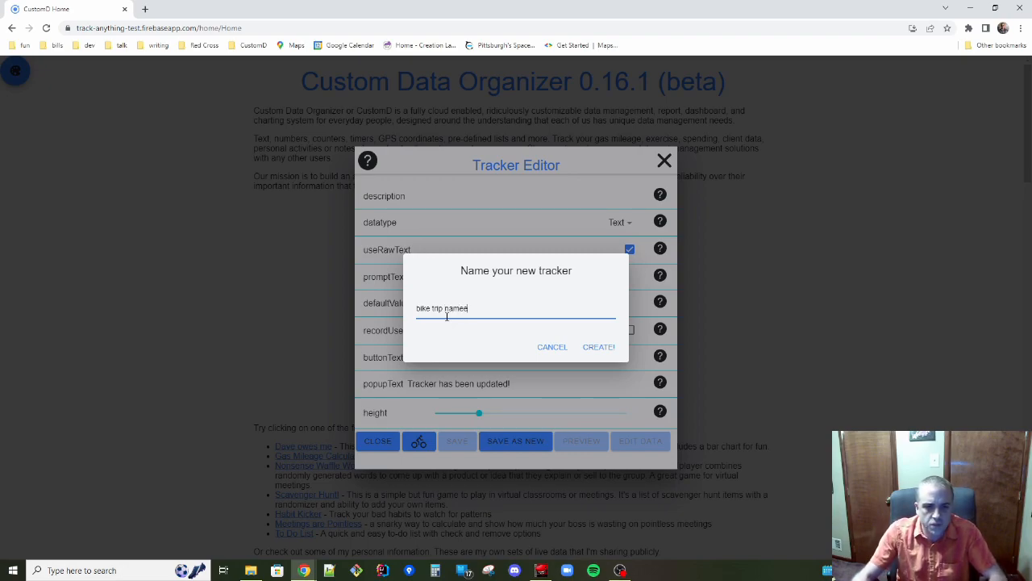
{"action": "left_click", "coordinate": [598, 348]}
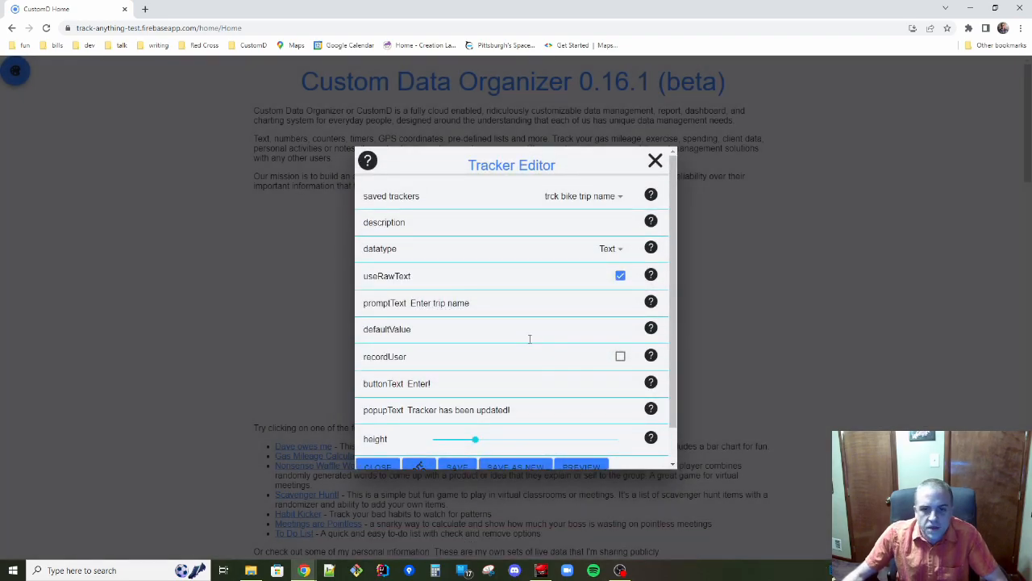
Disable useRawText and change the promptText to "Enter trip notes" for a second text tracker.
{"action": "left_click", "coordinate": [619, 278]}
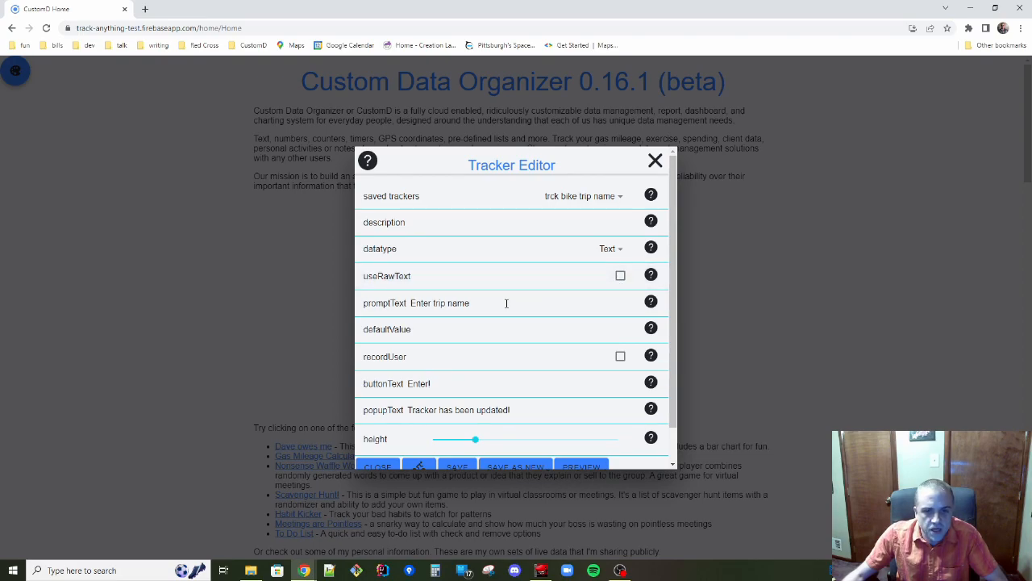
{"action": "key", "text": "BackSpace"}
{"action": "key", "text": "BackSpace"}
{"action": "key", "text": "BackSpace"}
{"action": "type", "text": "na"}
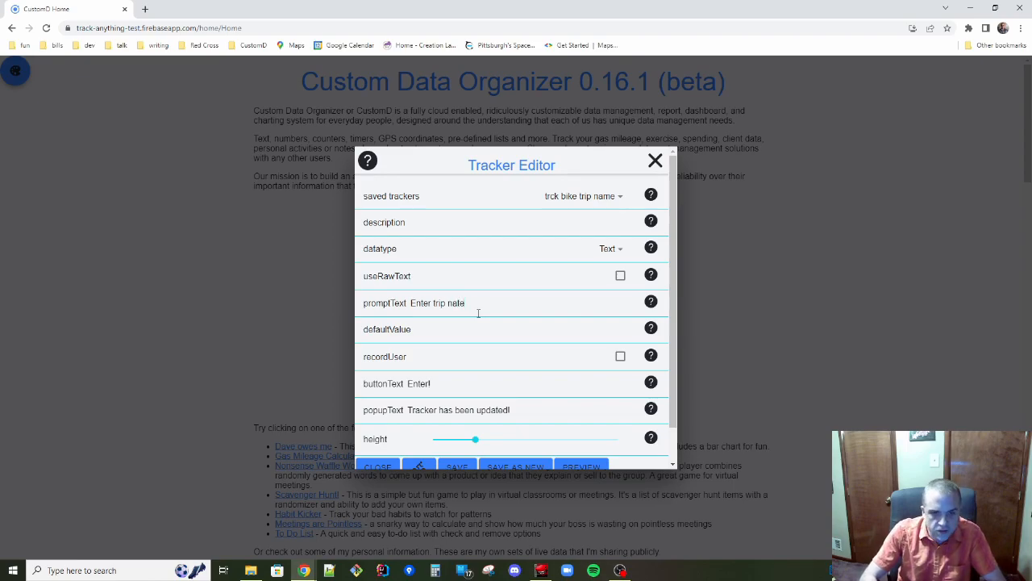
{"action": "type", "text": "otes"}
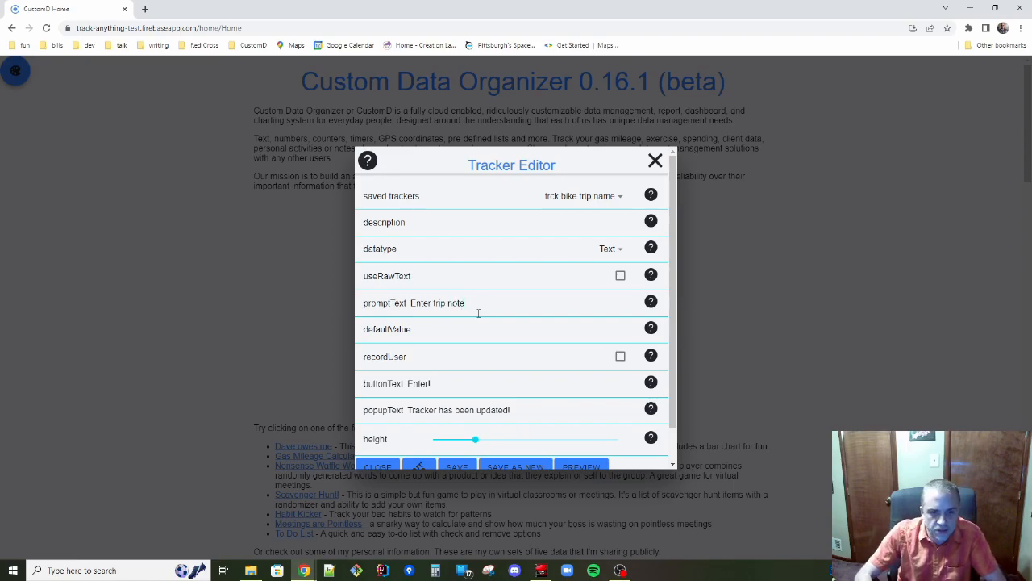
Save the edited configuration as a new tracker named "bike trip notes".
{"action": "scroll", "coordinate": [512, 371], "scroll_direction": "down", "scroll_amount": 1}
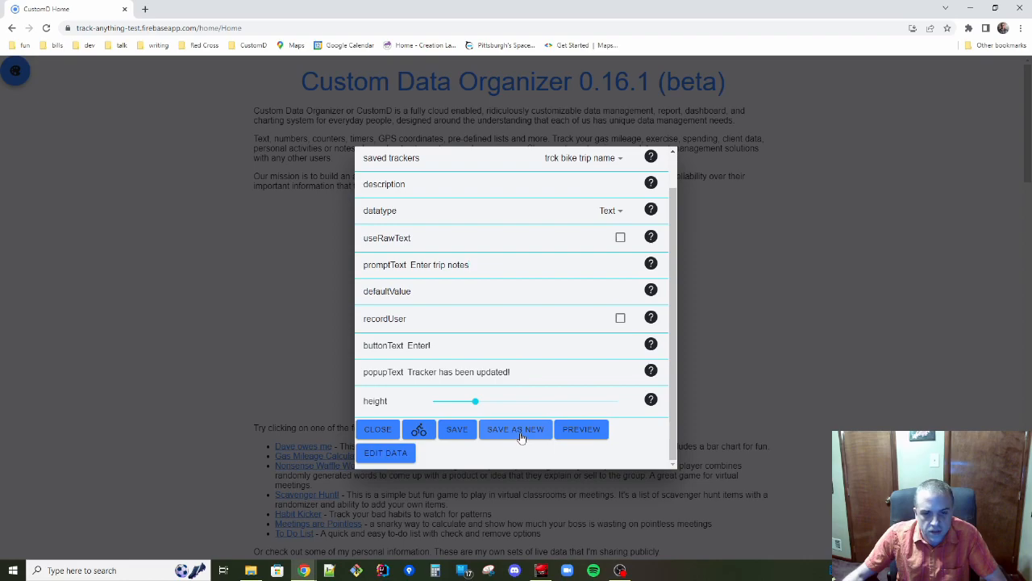
{"action": "left_click", "coordinate": [521, 433]}
{"action": "left_click", "coordinate": [489, 307]}
{"action": "type", "text": "bike trip notes"}
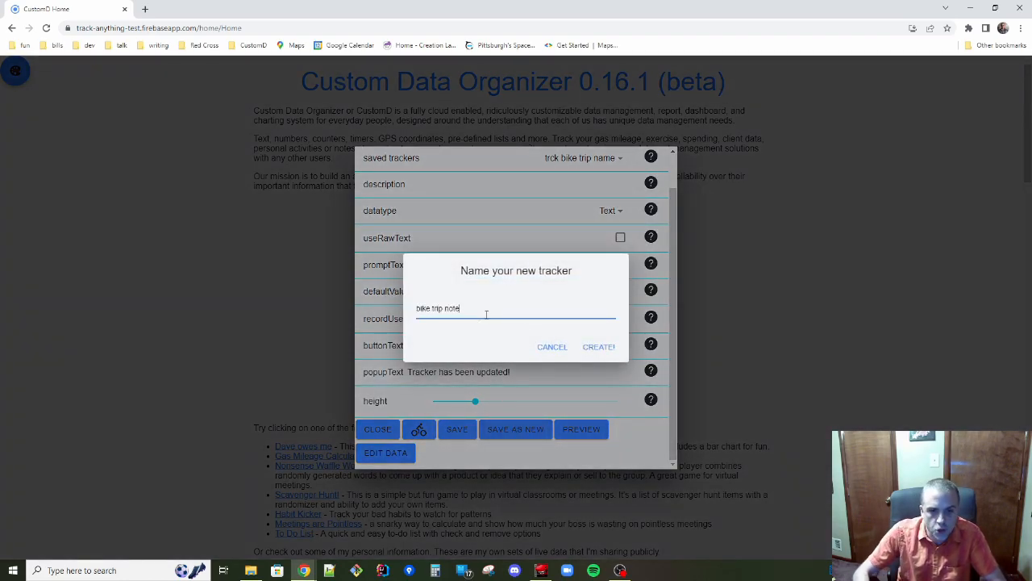
{"action": "left_click", "coordinate": [605, 347]}
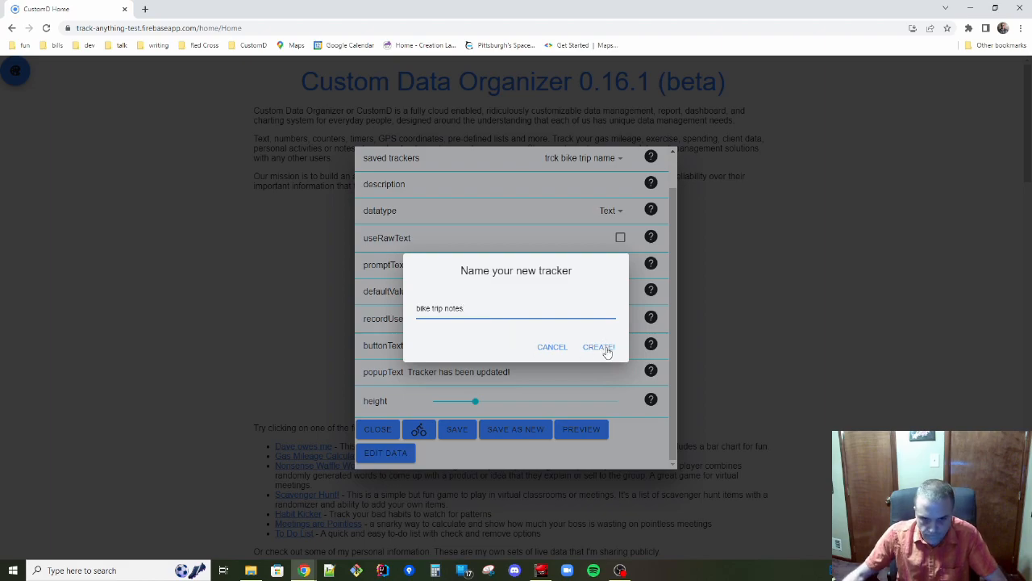
Set the datatype to Number in the tracker editor for the next tracker.
{"action": "scroll", "coordinate": [583, 346], "scroll_direction": "up", "scroll_amount": 1}
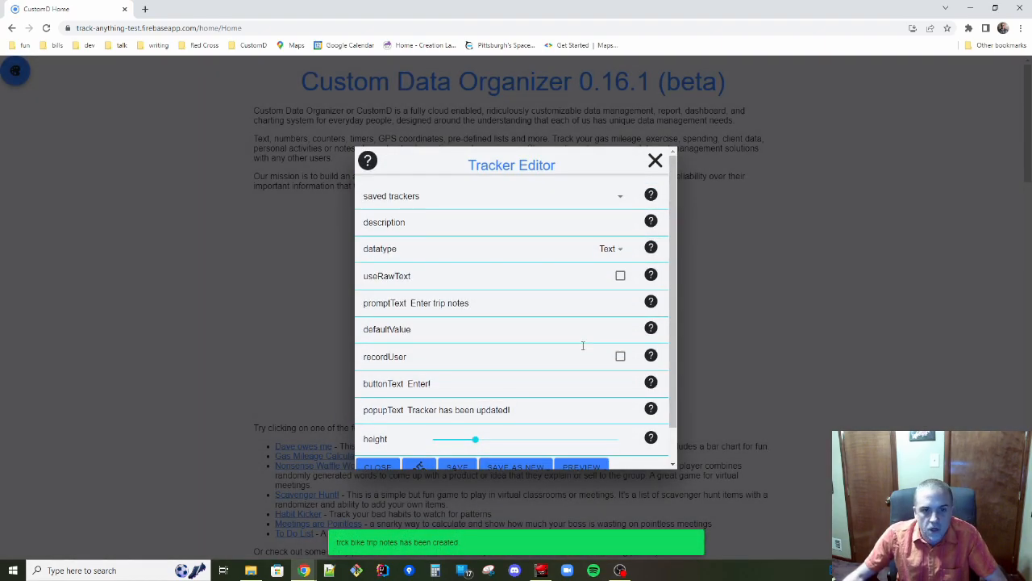
{"action": "left_click", "coordinate": [613, 250]}
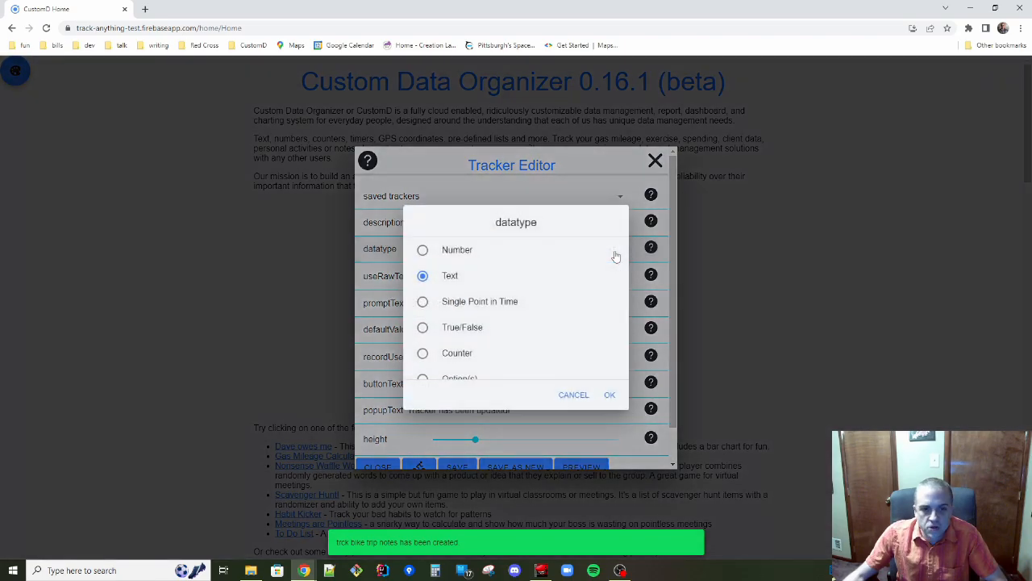
{"action": "left_click", "coordinate": [458, 252]}
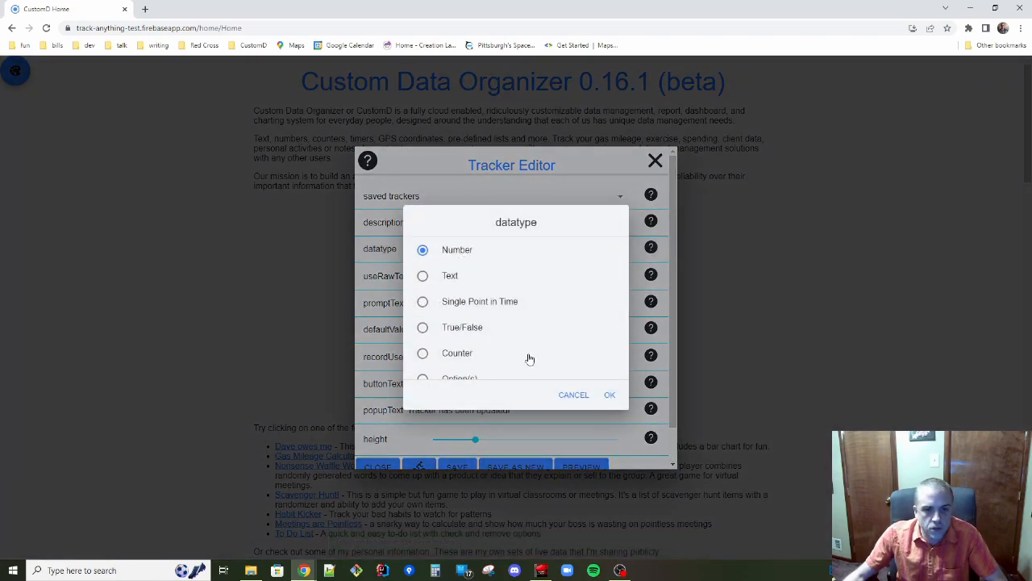
{"action": "left_click", "coordinate": [609, 397]}
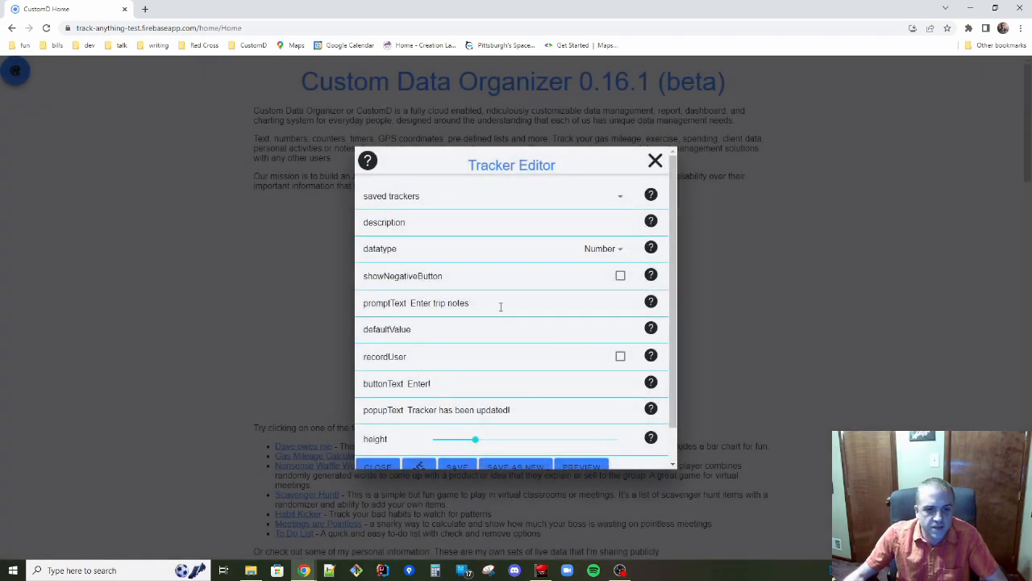
Replace the number tracker's promptText with "distance".
{"action": "key", "text": "BackSpace"}
{"action": "key", "text": "BackSpace"}
{"action": "key", "text": "BackSpace"}
{"action": "key", "text": "BackSpace"}
{"action": "key", "text": "BackSpace"}
{"action": "key", "text": "BackSpace"}
{"action": "key", "text": "BackSpace"}
{"action": "key", "text": "BackSpace"}
{"action": "key", "text": "BackSpace"}
{"action": "key", "text": "BackSpace"}
{"action": "key", "text": "BackSpace"}
{"action": "key", "text": "BackSpace"}
{"action": "key", "text": "BackSpace"}
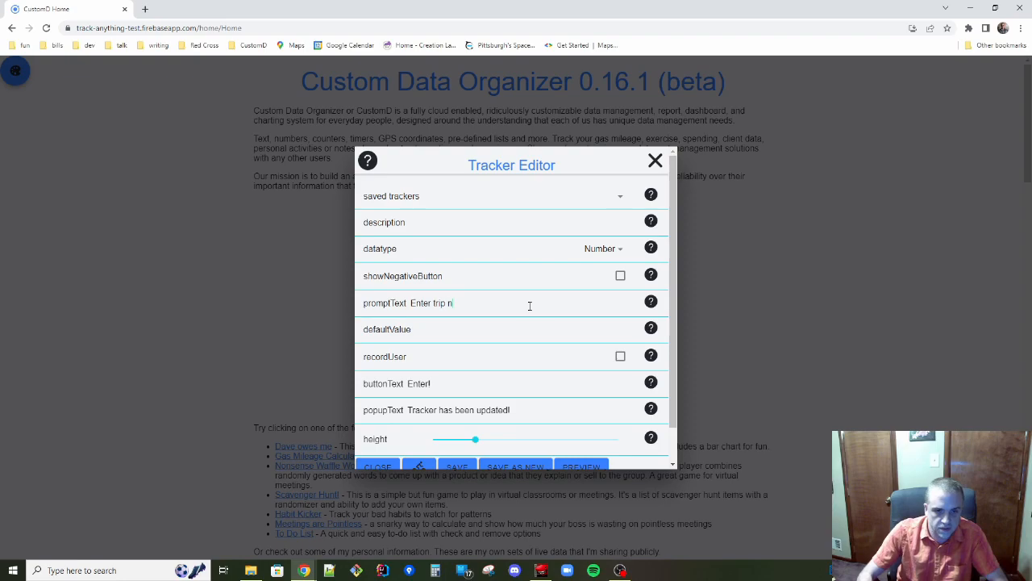
{"action": "key", "text": "BackSpace"}
{"action": "key", "text": "BackSpace"}
{"action": "type", "text": "distance"}
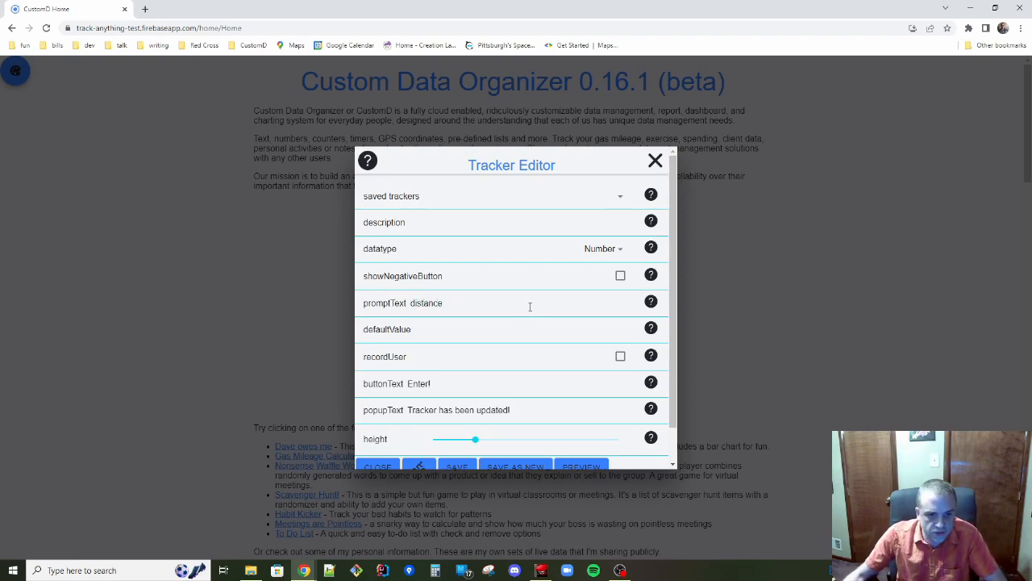
Save the number tracker configuration as a new tracker named "bike trip distance".
{"action": "scroll", "coordinate": [534, 373], "scroll_direction": "down", "scroll_amount": 2}
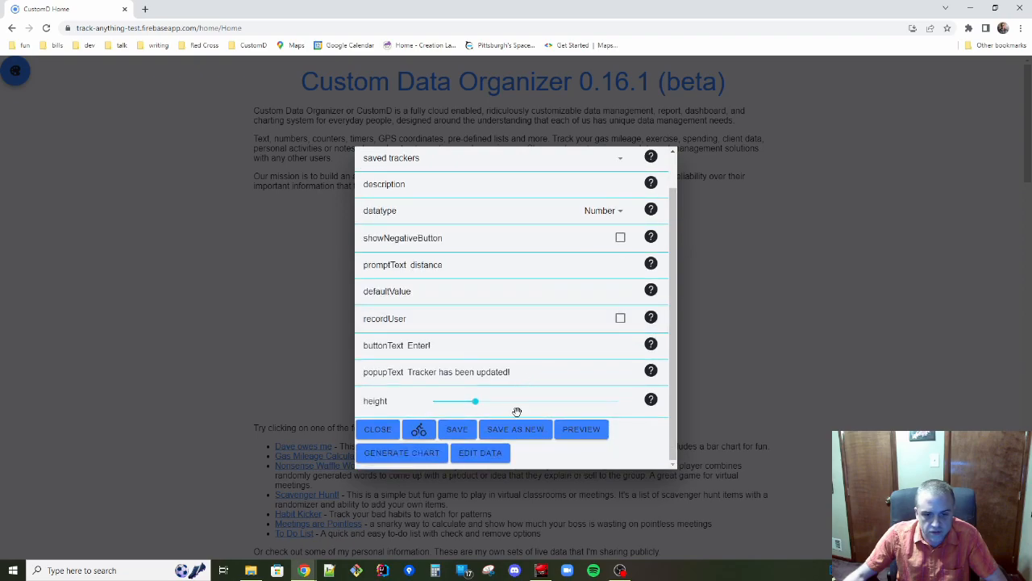
{"action": "left_click", "coordinate": [532, 430]}
{"action": "left_click", "coordinate": [460, 309]}
{"action": "type", "text": "bike trip distance"}
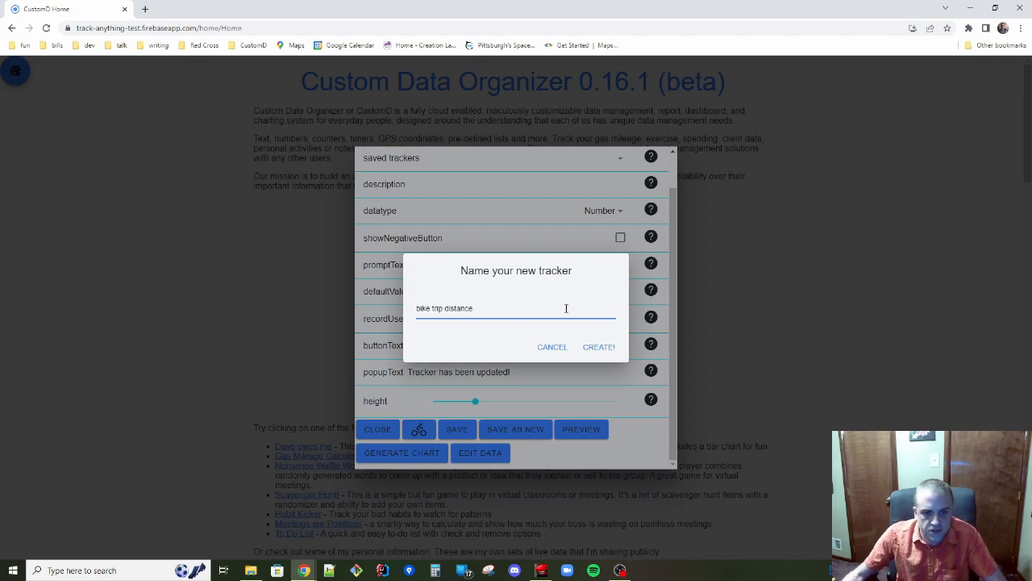
{"action": "left_click", "coordinate": [598, 347]}
Replace the promptText with "duration" for the next number tracker.
{"action": "scroll", "coordinate": [569, 339], "scroll_direction": "up", "scroll_amount": 1}
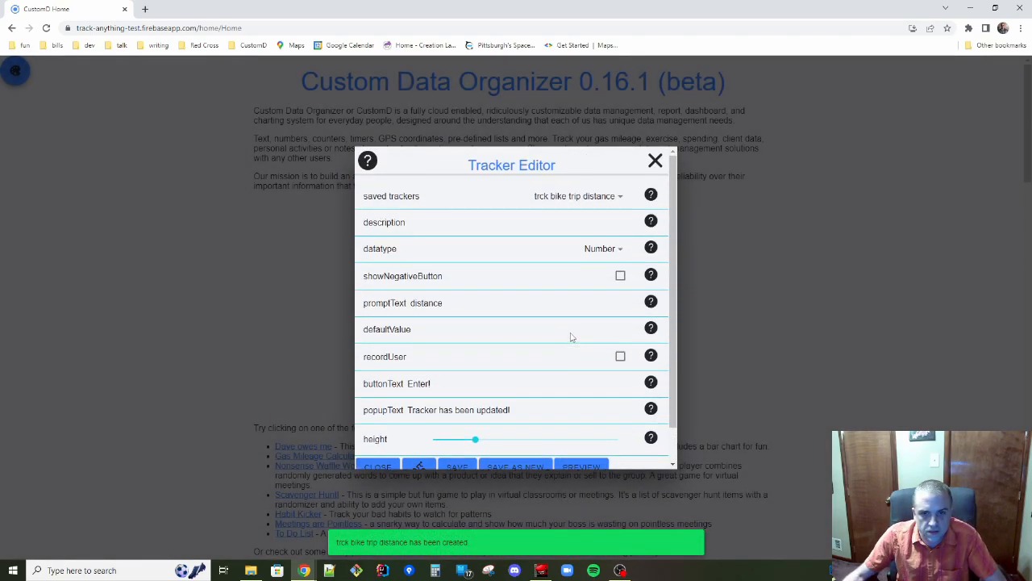
{"action": "left_click_drag", "start_coordinate": [461, 303], "coordinate": [334, 306]}
{"action": "type", "text": "dura"}
{"action": "type", "text": "ri"}
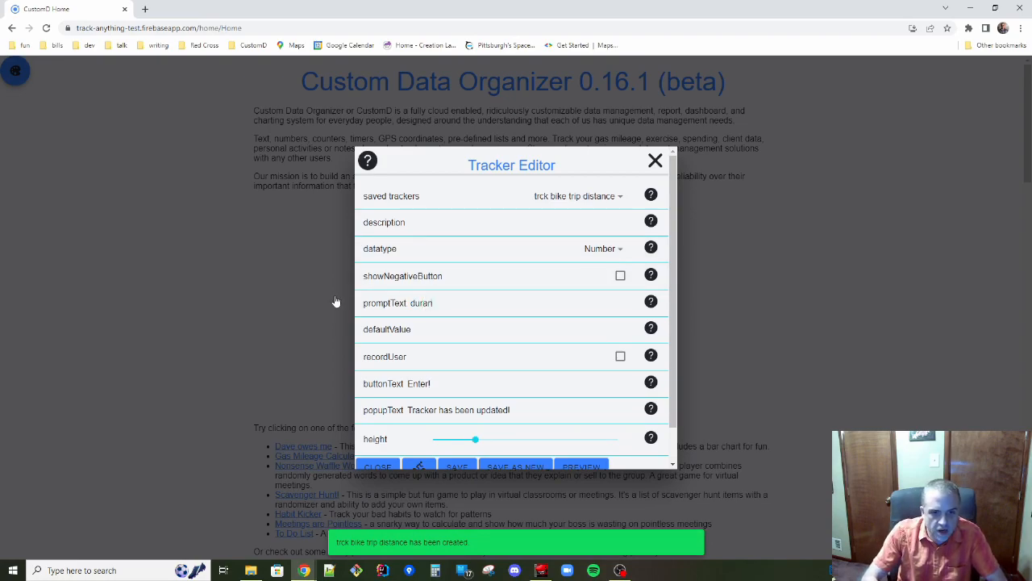
{"action": "key", "text": "BackSpace"}
{"action": "key", "text": "BackSpace"}
{"action": "type", "text": "ation"}
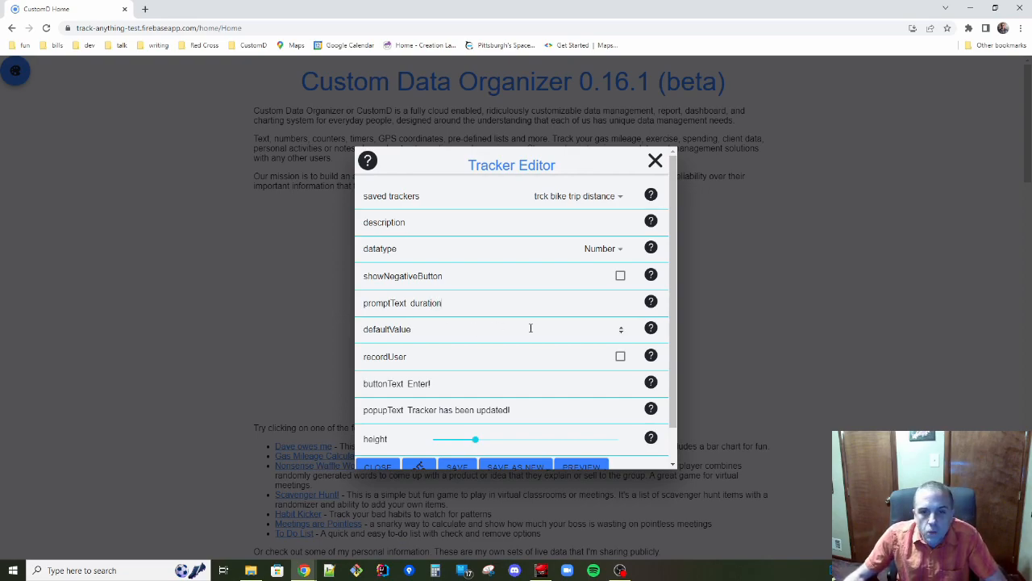
Save the duration configuration as a new tracker named "bike trip duration".
{"action": "scroll", "coordinate": [565, 322], "scroll_direction": "down", "scroll_amount": 1}
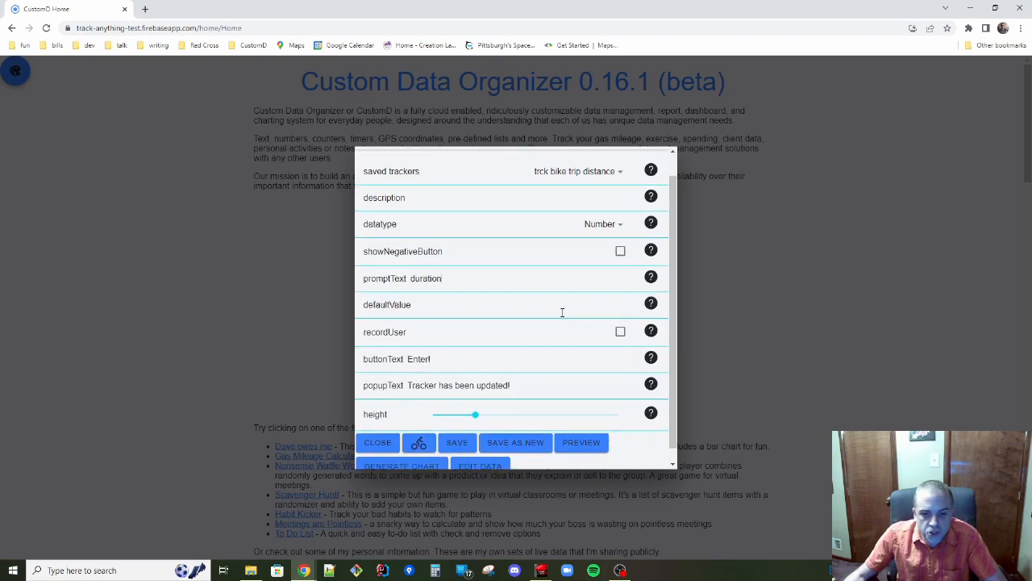
{"action": "left_click", "coordinate": [529, 433]}
{"action": "left_click", "coordinate": [475, 315]}
{"action": "type", "text": "bike t"}
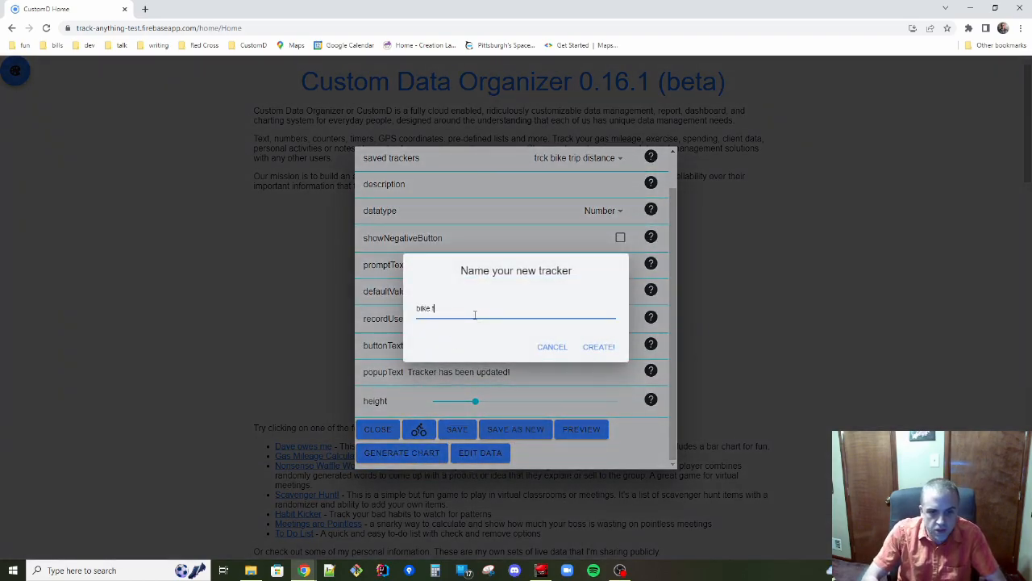
{"action": "type", "text": "rip duration"}
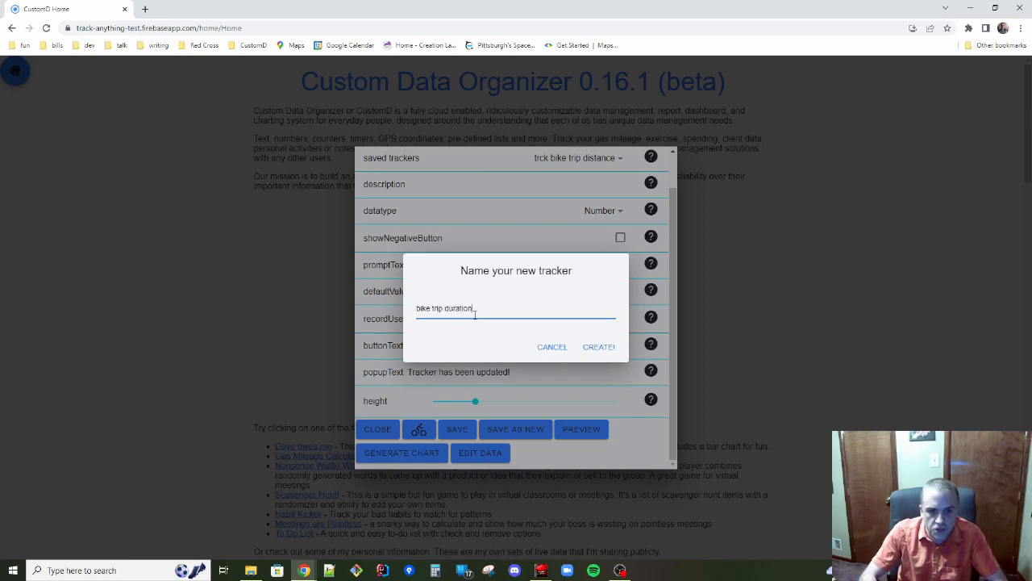
{"action": "left_click", "coordinate": [594, 351]}
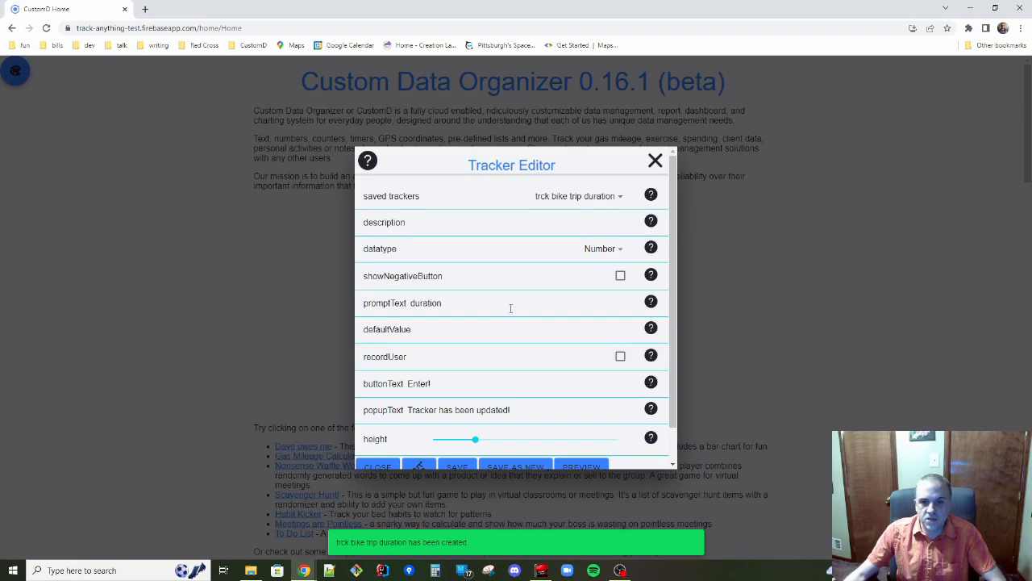
Change the datatype to Geolocation for the next tracker.
{"action": "scroll", "coordinate": [511, 308], "scroll_direction": "down", "scroll_amount": 1}
{"action": "scroll", "coordinate": [511, 313], "scroll_direction": "up", "scroll_amount": 1}
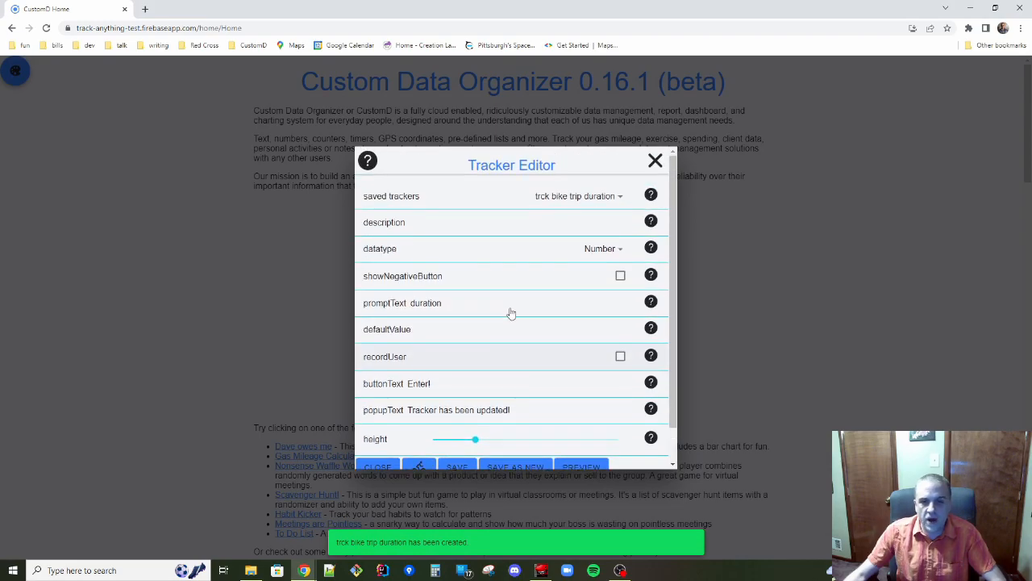
{"action": "left_click", "coordinate": [611, 251]}
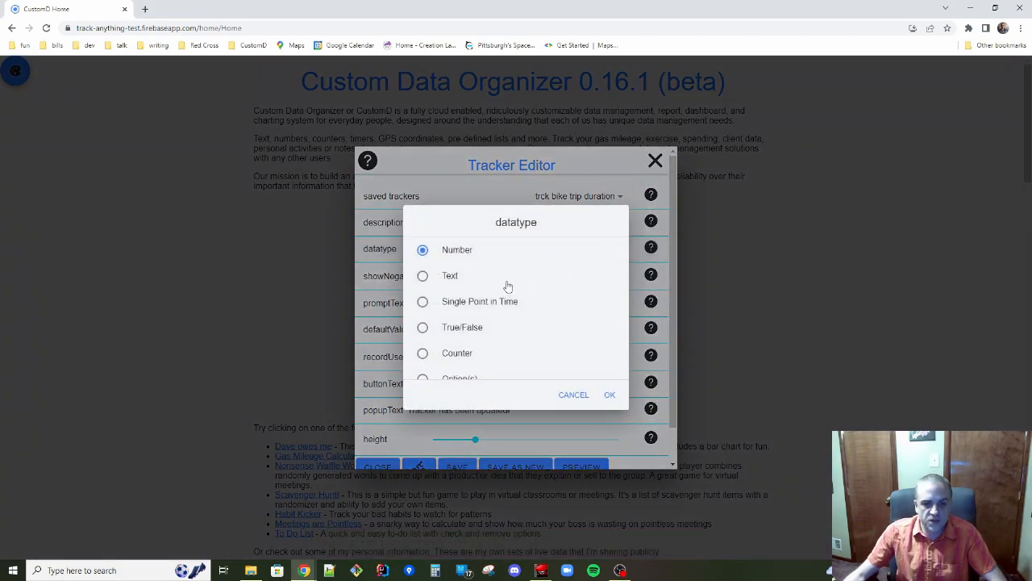
{"action": "scroll", "coordinate": [508, 288], "scroll_direction": "down", "scroll_amount": 2}
{"action": "scroll", "coordinate": [498, 307], "scroll_direction": "up", "scroll_amount": 2}
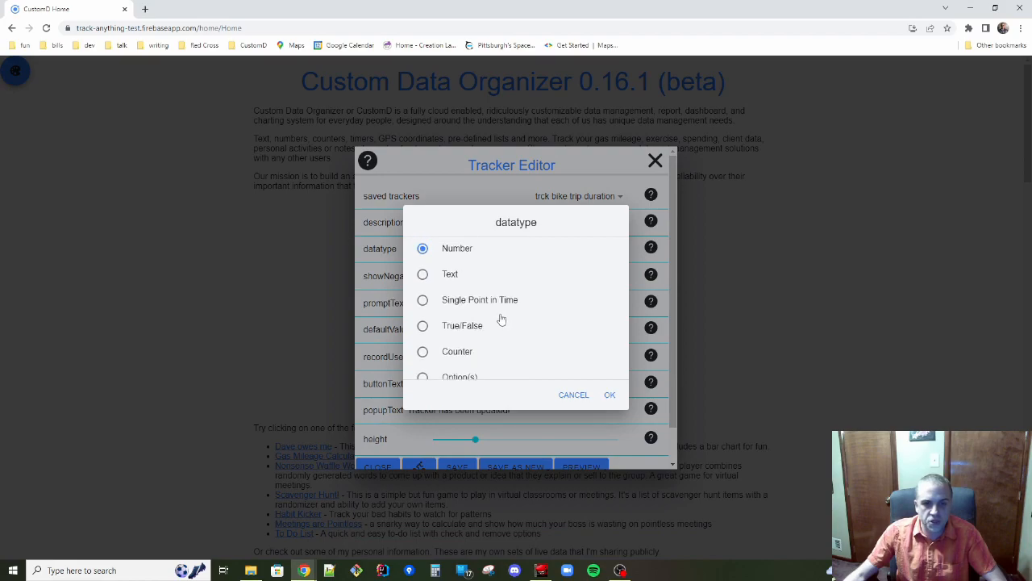
{"action": "scroll", "coordinate": [475, 309], "scroll_direction": "down", "scroll_amount": 3}
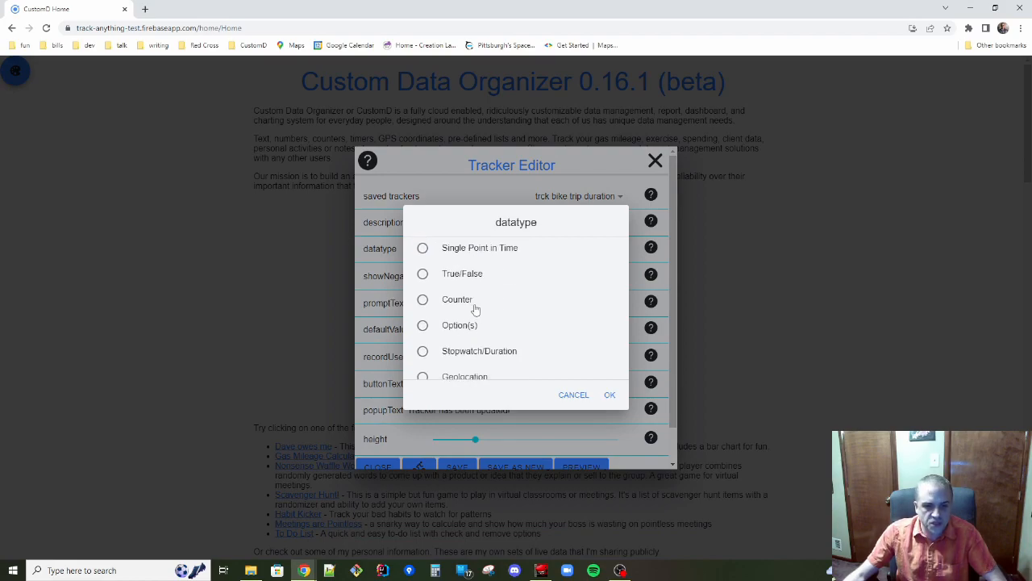
{"action": "scroll", "coordinate": [491, 309], "scroll_direction": "up", "scroll_amount": 3}
{"action": "scroll", "coordinate": [494, 309], "scroll_direction": "up", "scroll_amount": 1}
{"action": "scroll", "coordinate": [494, 309], "scroll_direction": "down", "scroll_amount": 3}
{"action": "scroll", "coordinate": [494, 309], "scroll_direction": "up", "scroll_amount": 3}
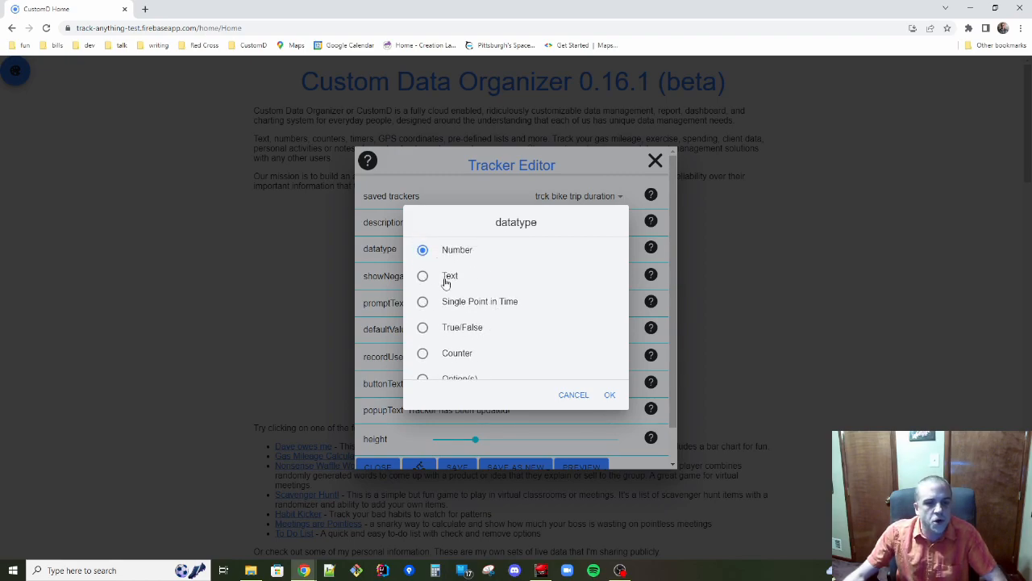
{"action": "scroll", "coordinate": [507, 287], "scroll_direction": "down", "scroll_amount": 2}
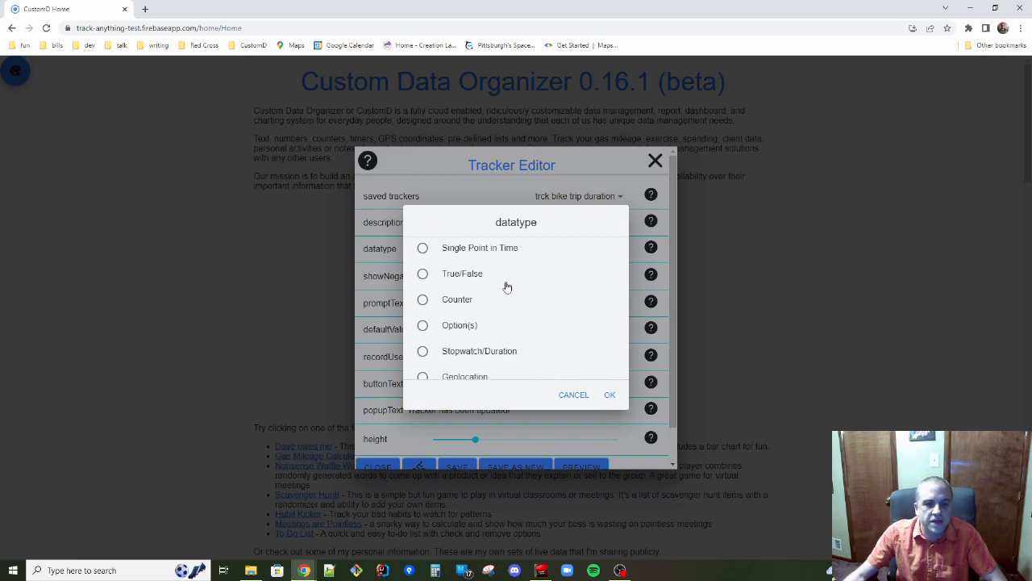
{"action": "left_click", "coordinate": [449, 368]}
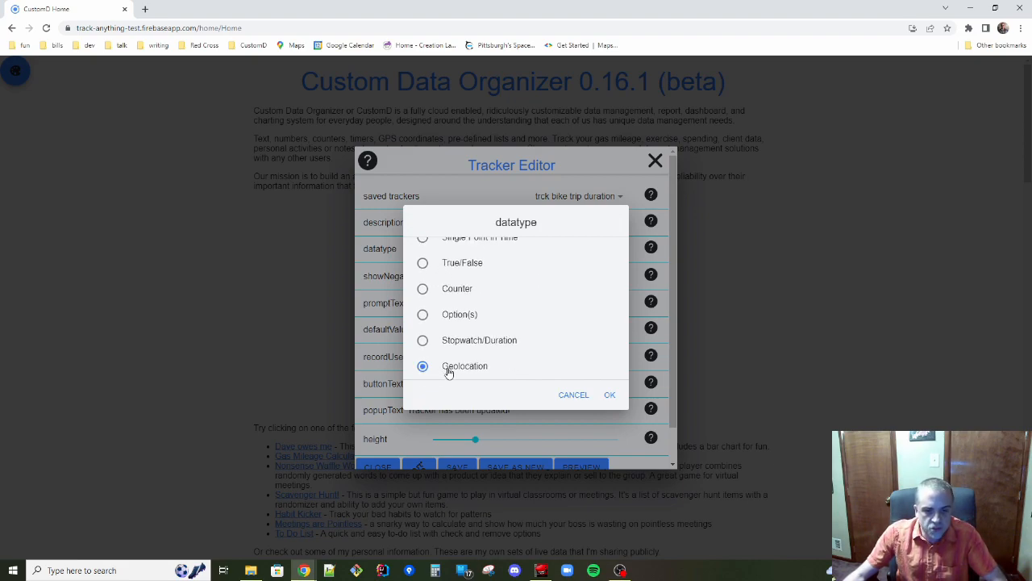
{"action": "left_click", "coordinate": [610, 396]}
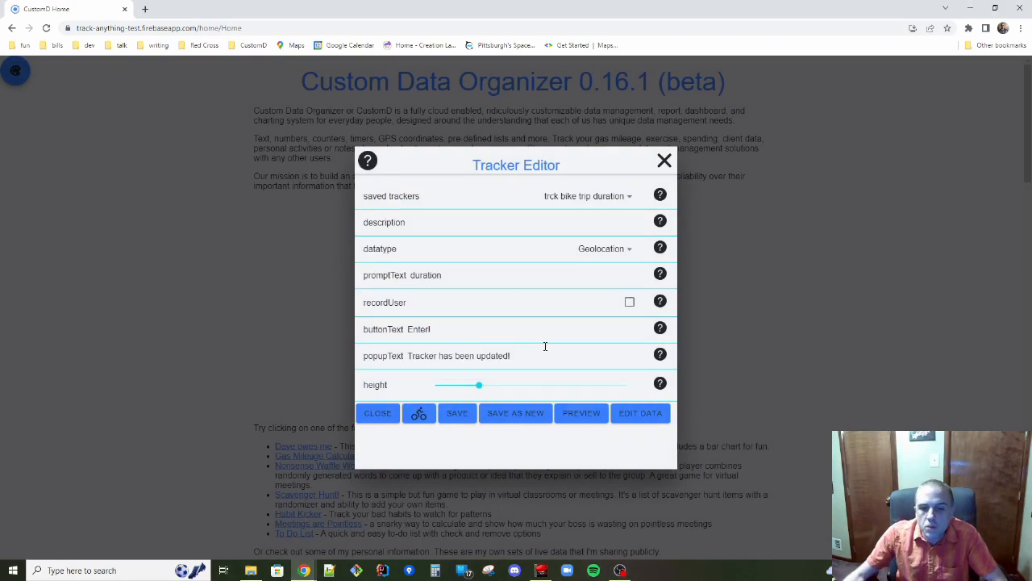
Save the geolocation configuration as a new tracker named "bike trip location".
{"action": "left_click", "coordinate": [521, 416]}
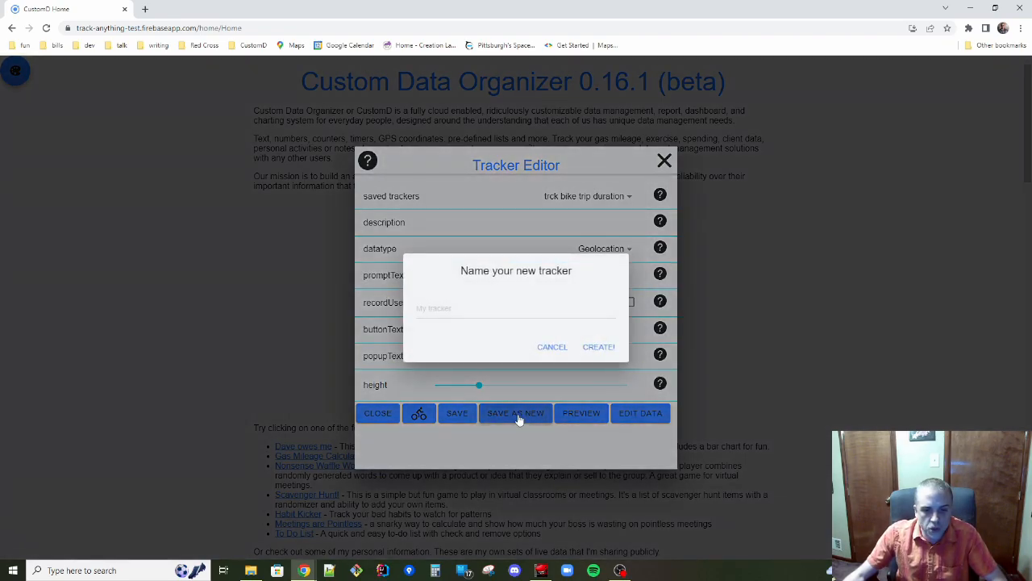
{"action": "left_click", "coordinate": [444, 312]}
{"action": "type", "text": "bike t"}
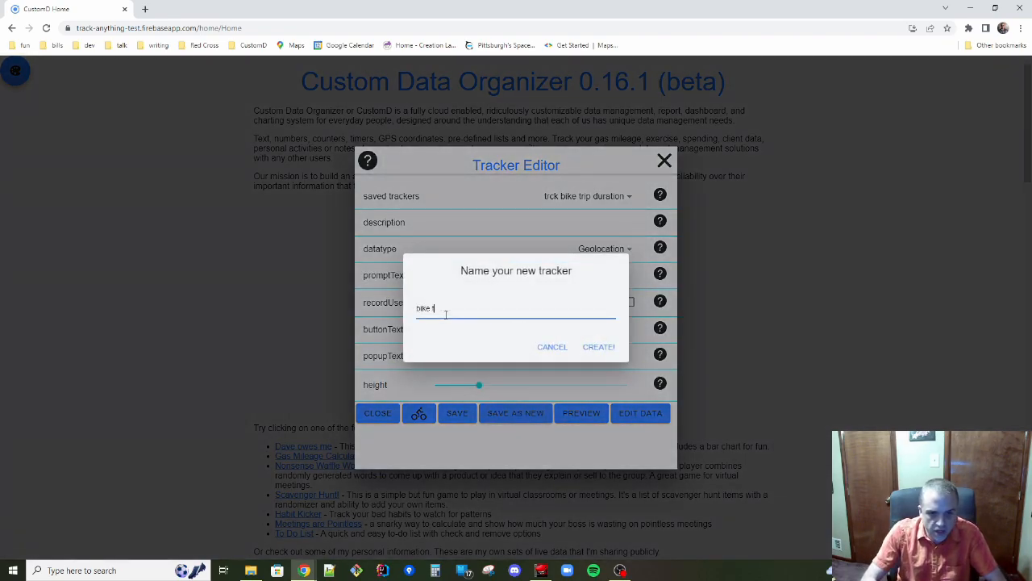
{"action": "type", "text": "rip location"}
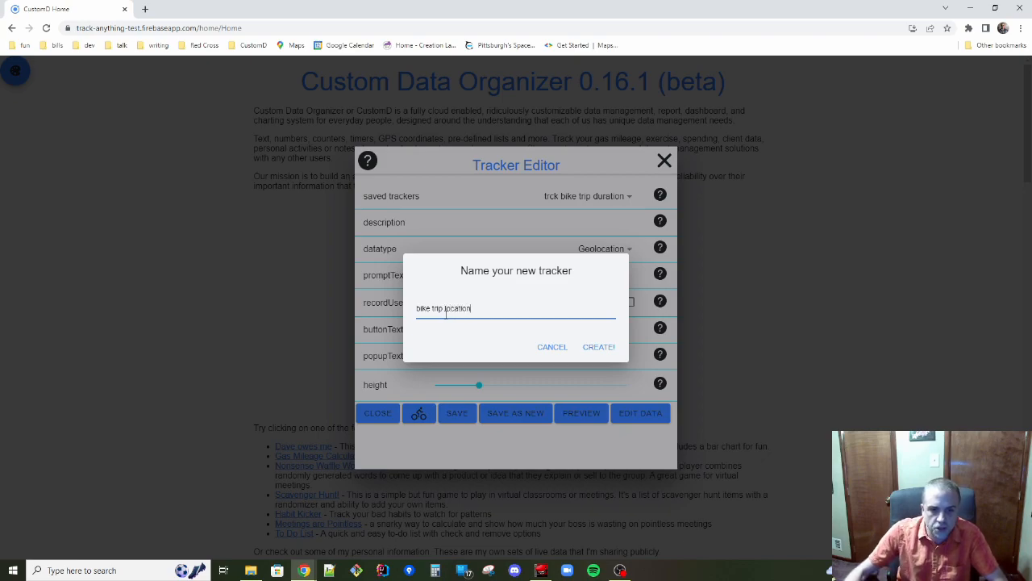
{"action": "left_click", "coordinate": [604, 352]}
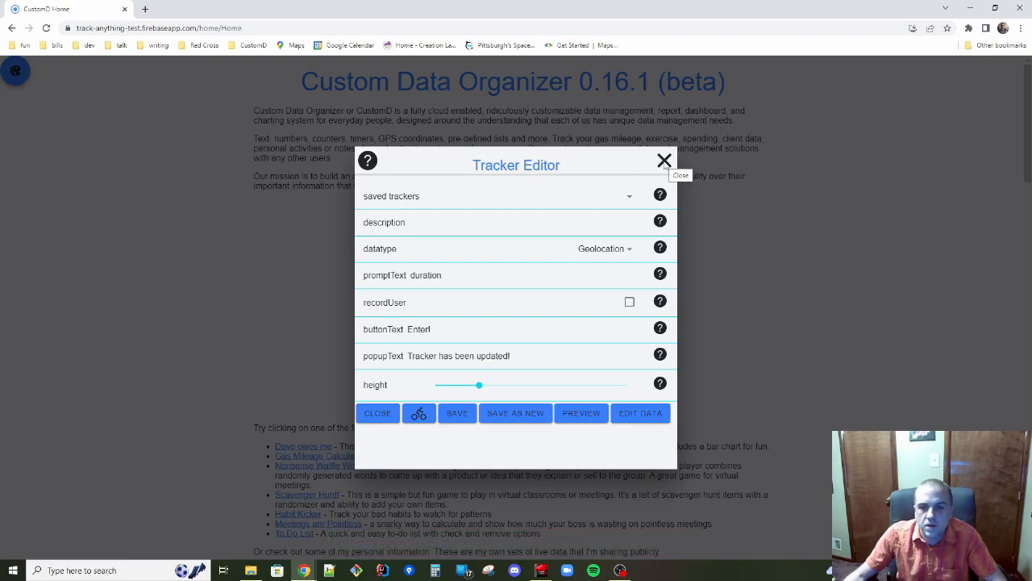
Clear the promptText of the geolocation tracker.
{"action": "left_click_drag", "start_coordinate": [470, 277], "coordinate": [381, 282]}
{"action": "type", "text": "locat"}
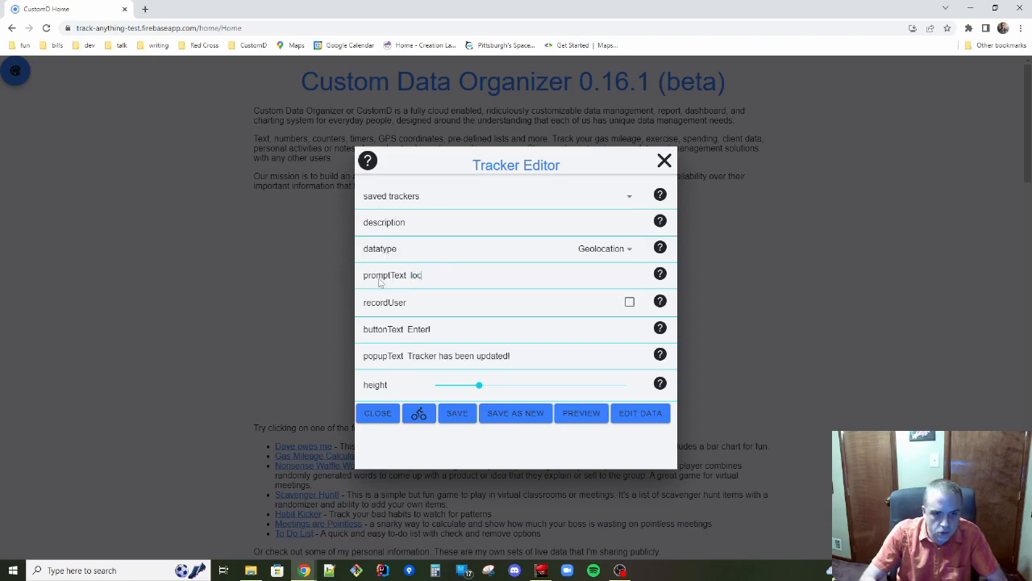
{"action": "key", "text": "BackSpace"}
{"action": "key", "text": "BackSpace"}
{"action": "key", "text": "BackSpace"}
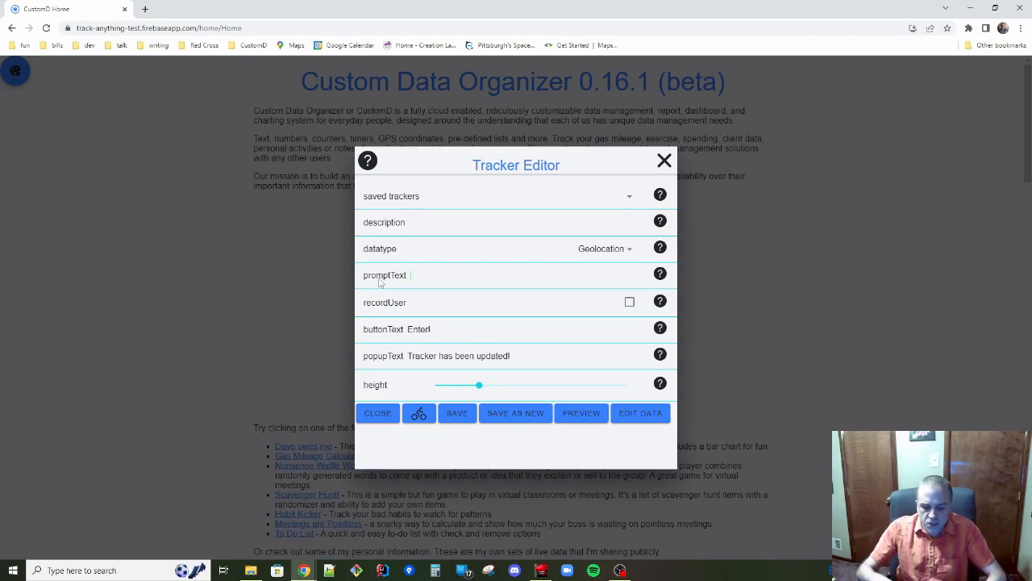
{"action": "type", "text": "asdfdfd"}
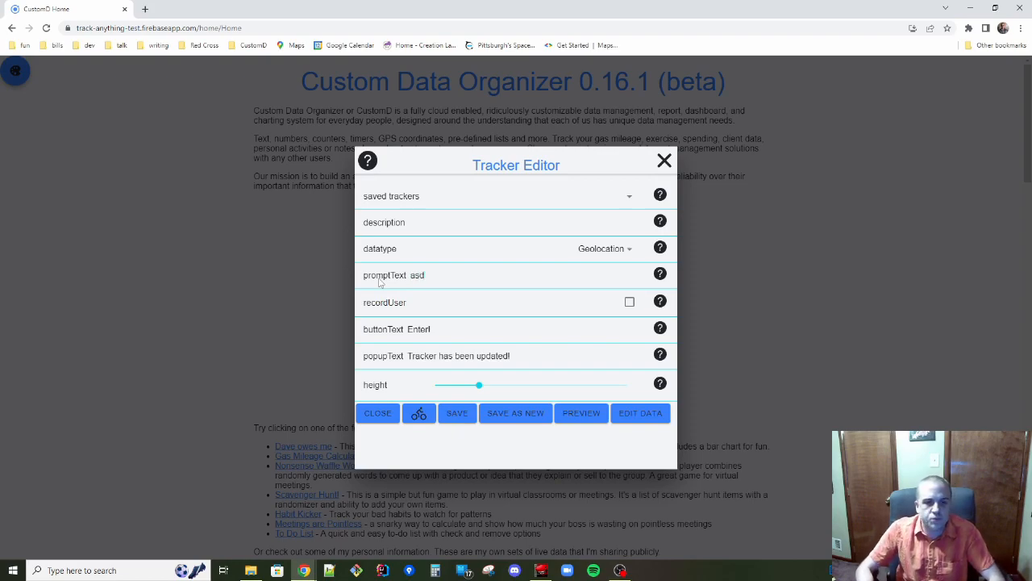
{"action": "key", "text": "BackSpace"}
{"action": "key", "text": "BackSpace"}
{"action": "key", "text": "BackSpace"}
{"action": "key", "text": "BackSpace"}
{"action": "key", "text": "BackSpace"}
{"action": "key", "text": "BackSpace"}
{"action": "key", "text": "BackSpace"}
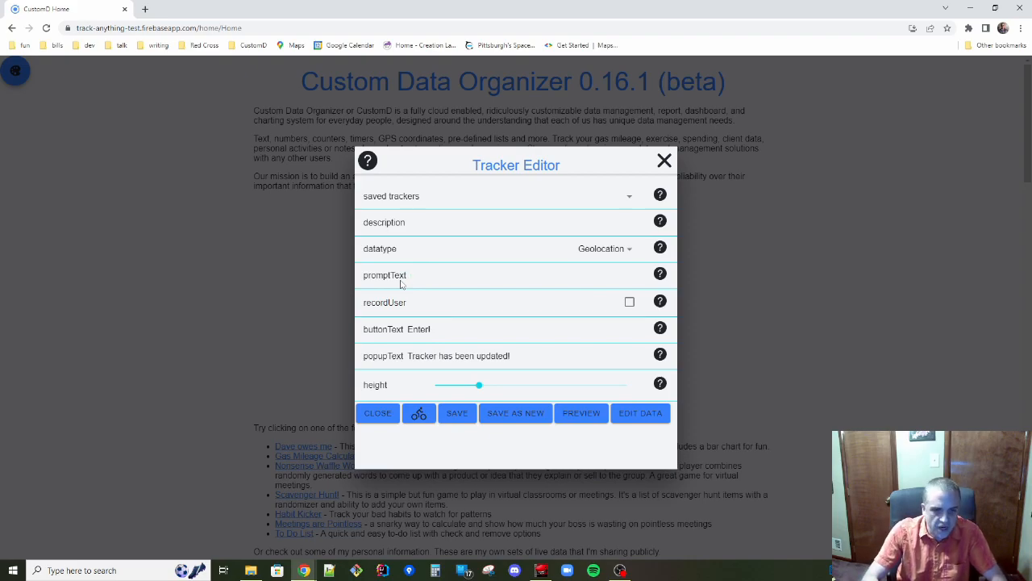
Set the geolocation tracker's promptText to "tracking my location automatically", then save the tracker and close the editor.
{"action": "type", "text": "racking m"}
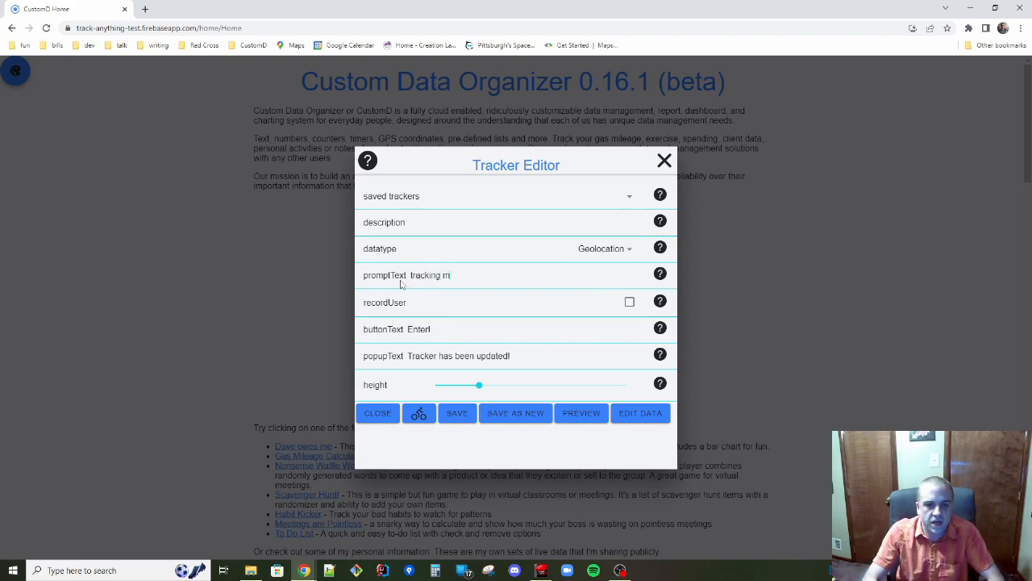
{"action": "type", "text": "y location automatically"}
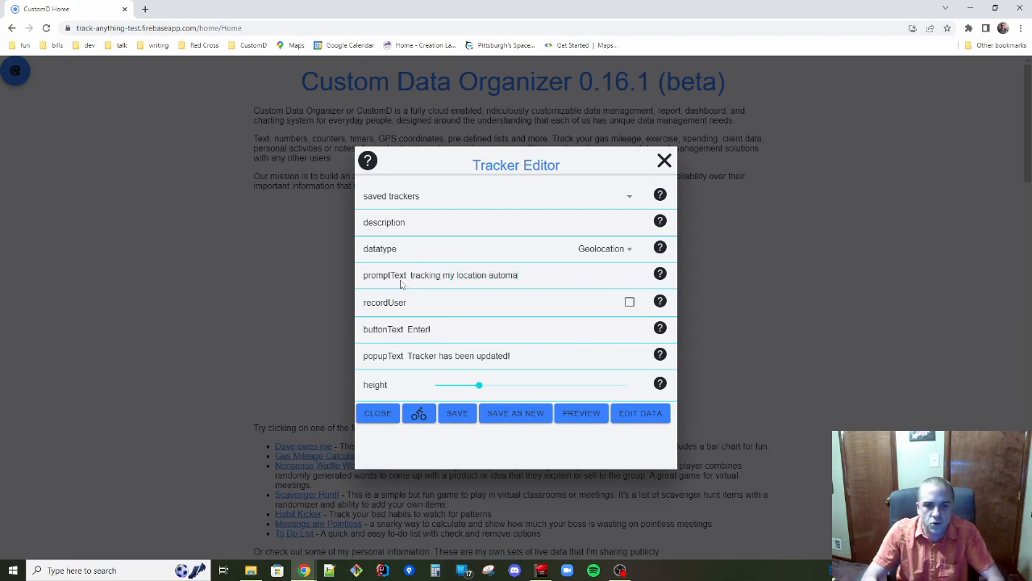
{"action": "left_click", "coordinate": [463, 417]}
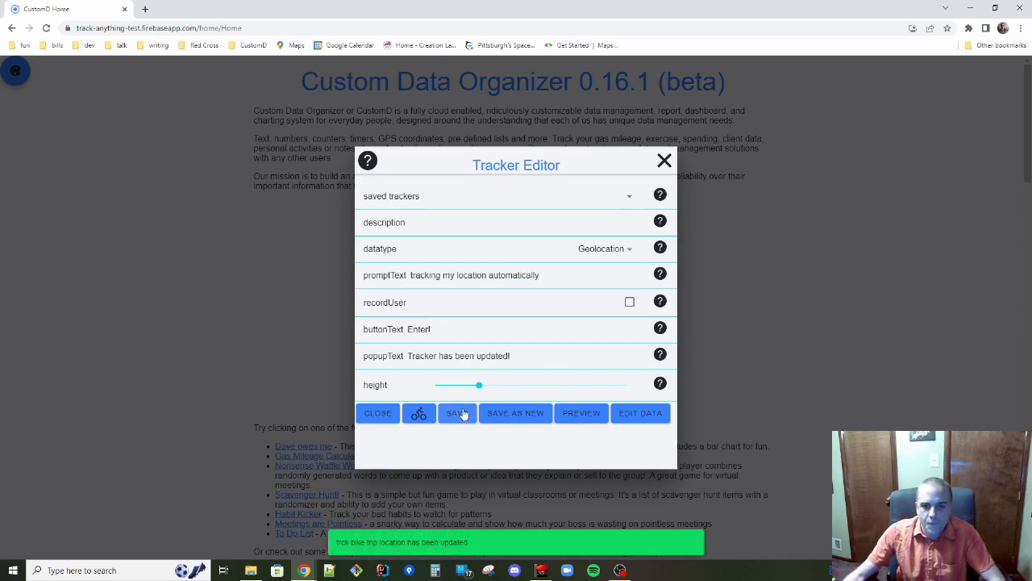
{"action": "left_click", "coordinate": [663, 161]}
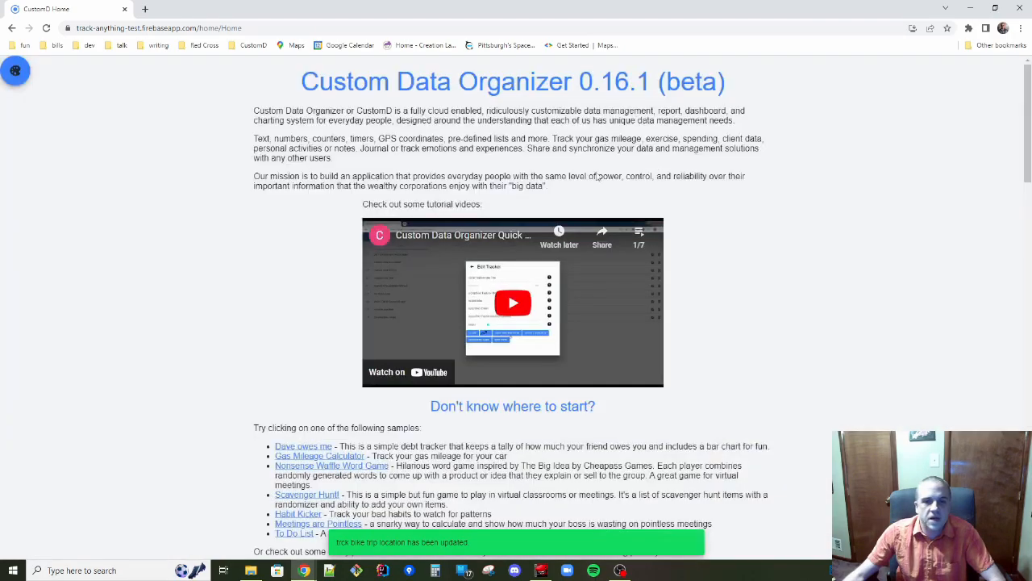
Go to the Manage page and review the lists of saved trackers and cards.
{"action": "left_click", "coordinate": [15, 70]}
{"action": "left_click", "coordinate": [33, 118]}
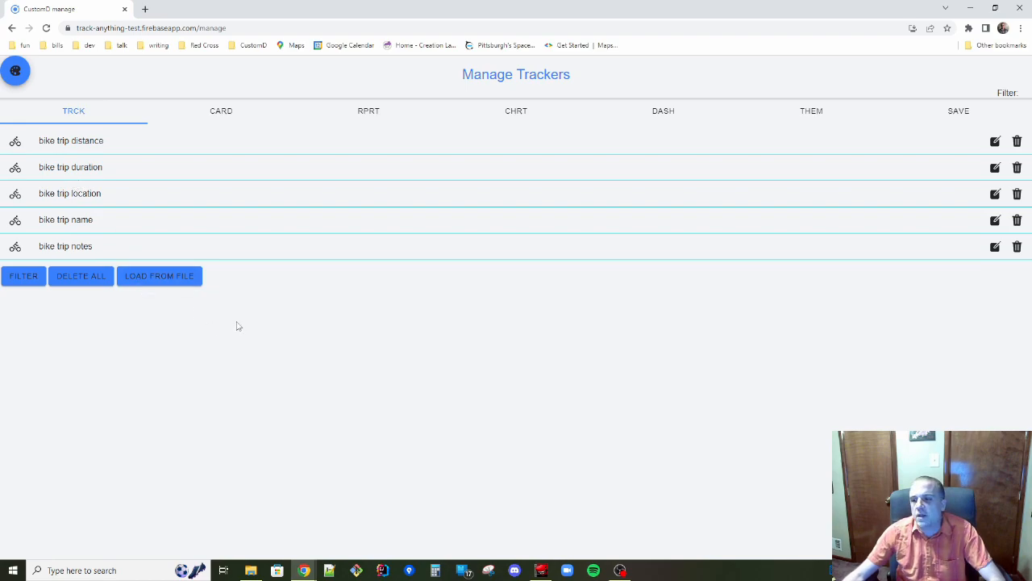
{"action": "left_click", "coordinate": [230, 117]}
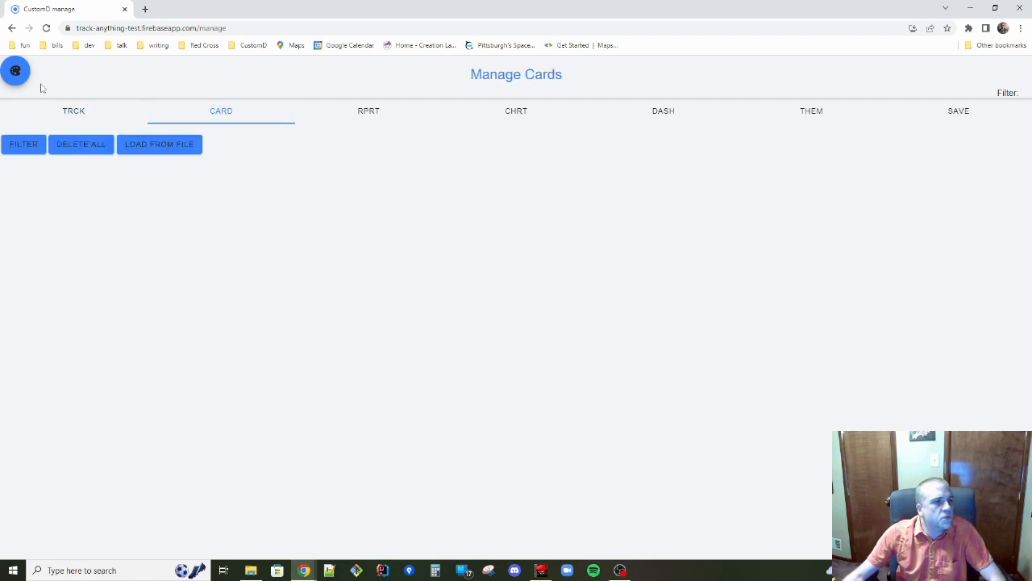
Start a new card in the Card Editor and set its icon to the outline bicycle.
{"action": "left_click", "coordinate": [15, 70]}
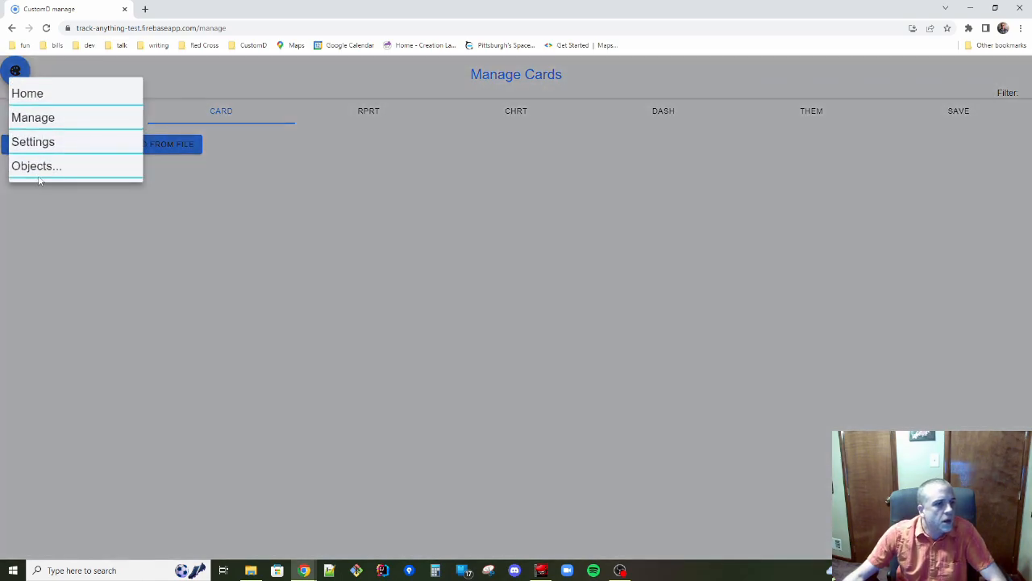
{"action": "left_click", "coordinate": [37, 167]}
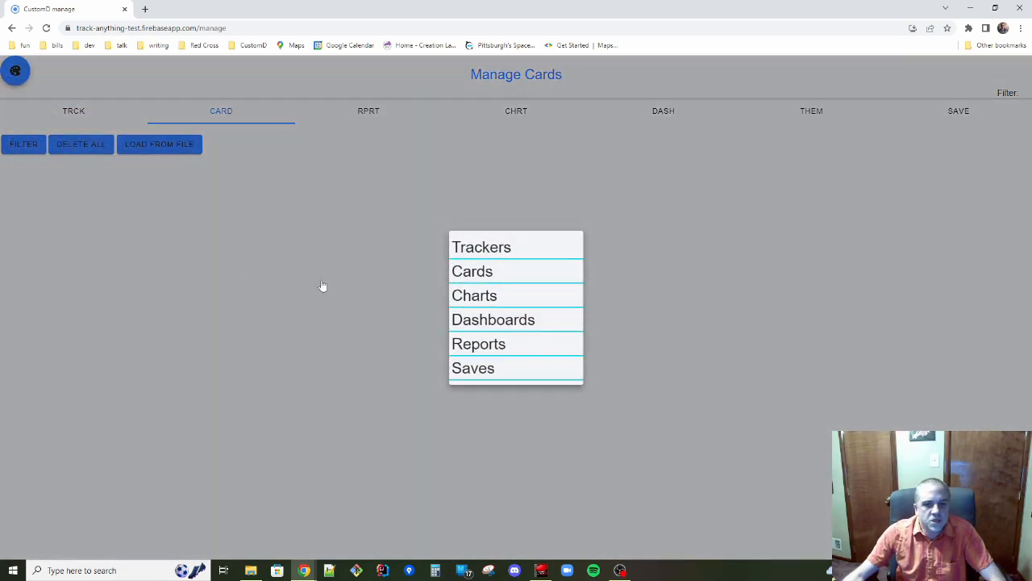
{"action": "left_click", "coordinate": [482, 272]}
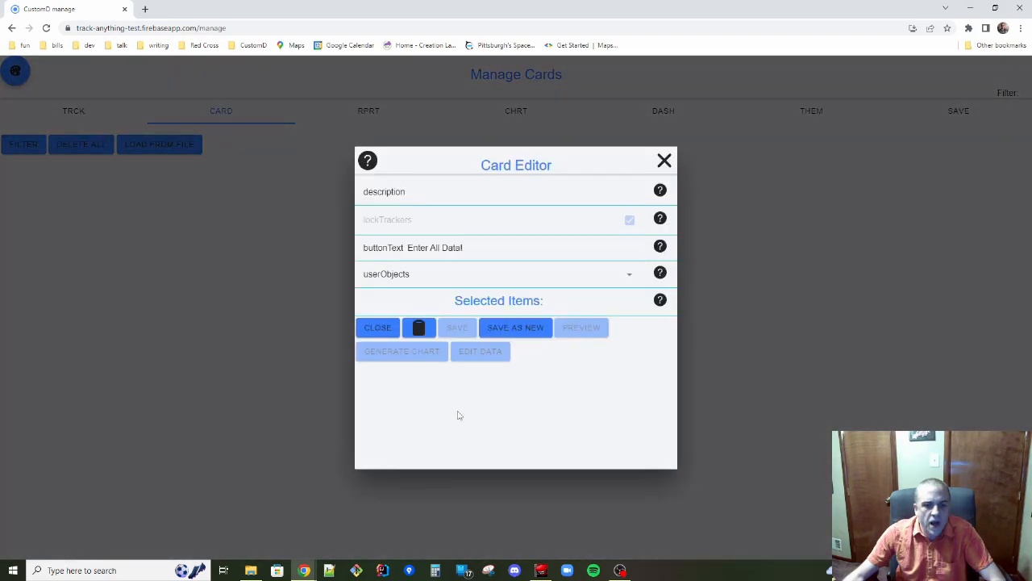
{"action": "left_click", "coordinate": [419, 328]}
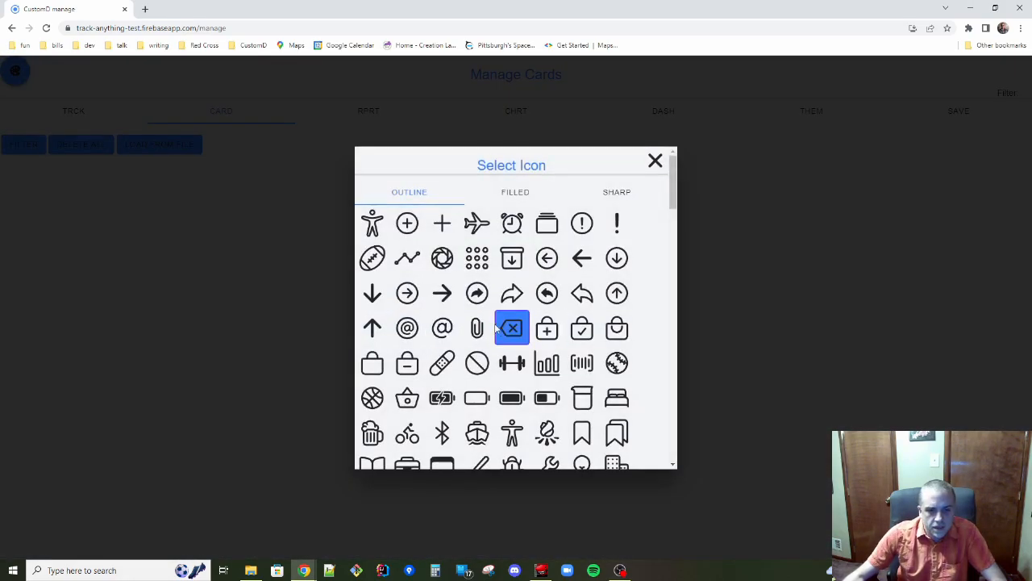
{"action": "scroll", "coordinate": [405, 340], "scroll_direction": "down", "scroll_amount": 1}
{"action": "left_click", "coordinate": [406, 340]}
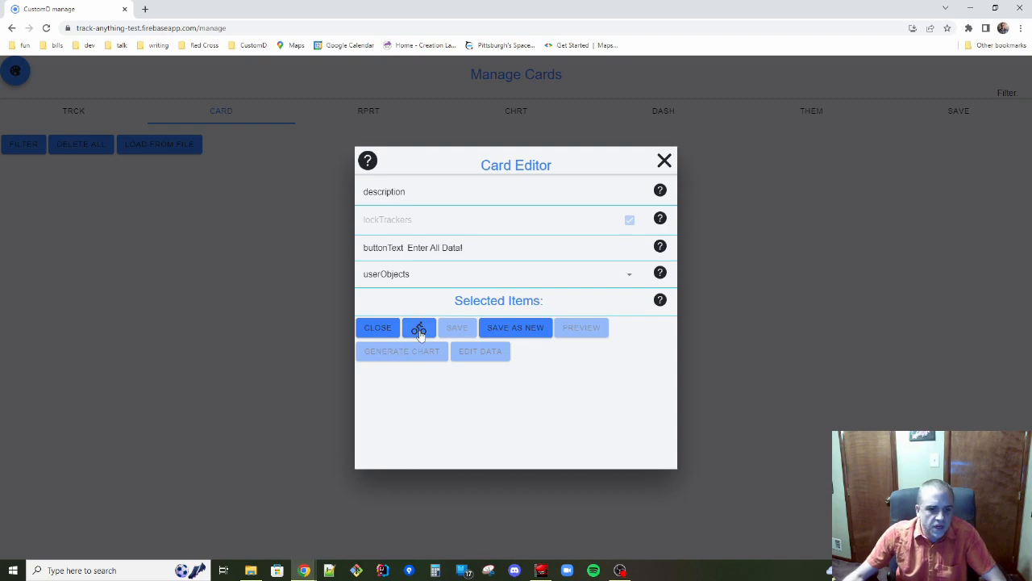
Add the bike trip distance, duration, location, name and notes trackers to the card's userObjects.
{"action": "left_click", "coordinate": [627, 279]}
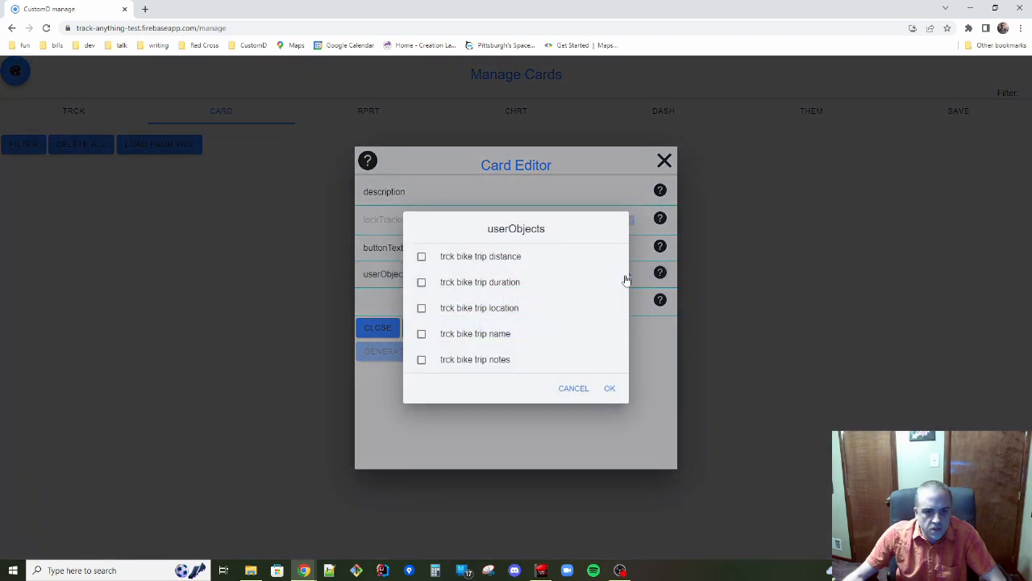
{"action": "left_click", "coordinate": [452, 257]}
{"action": "left_click", "coordinate": [446, 281]}
{"action": "left_click", "coordinate": [454, 312]}
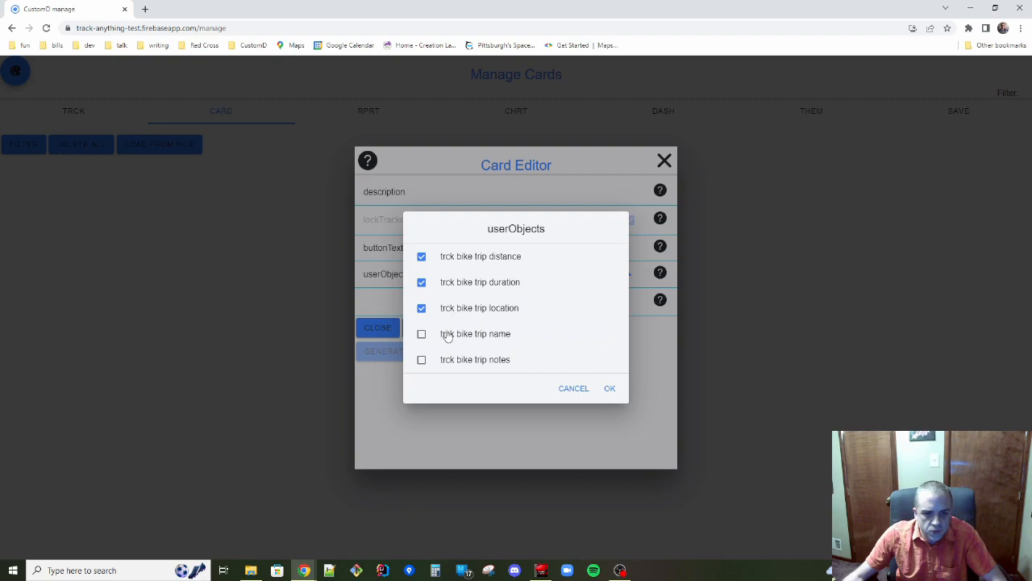
{"action": "left_click", "coordinate": [452, 337]}
{"action": "left_click", "coordinate": [463, 363]}
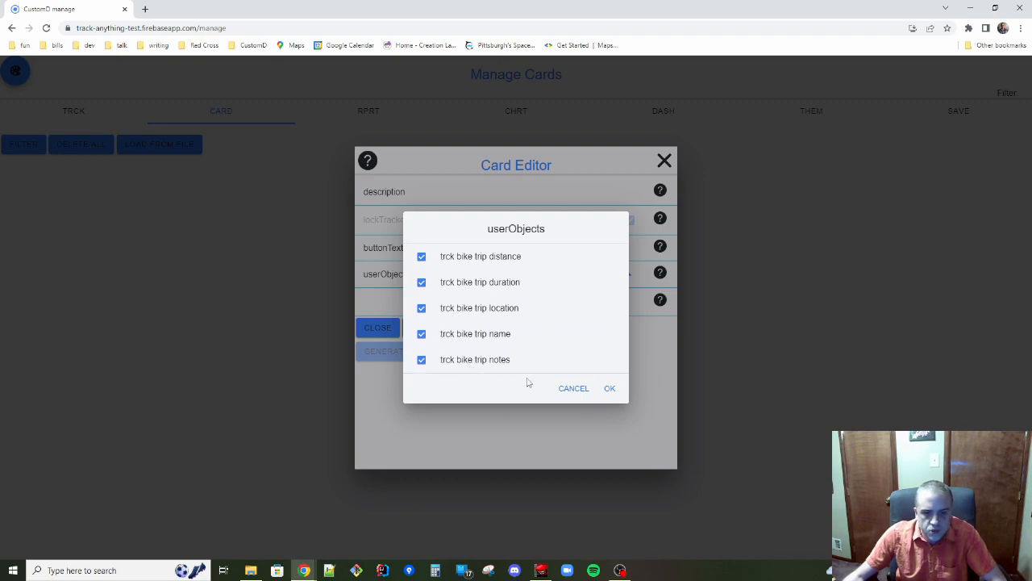
{"action": "left_click", "coordinate": [611, 390]}
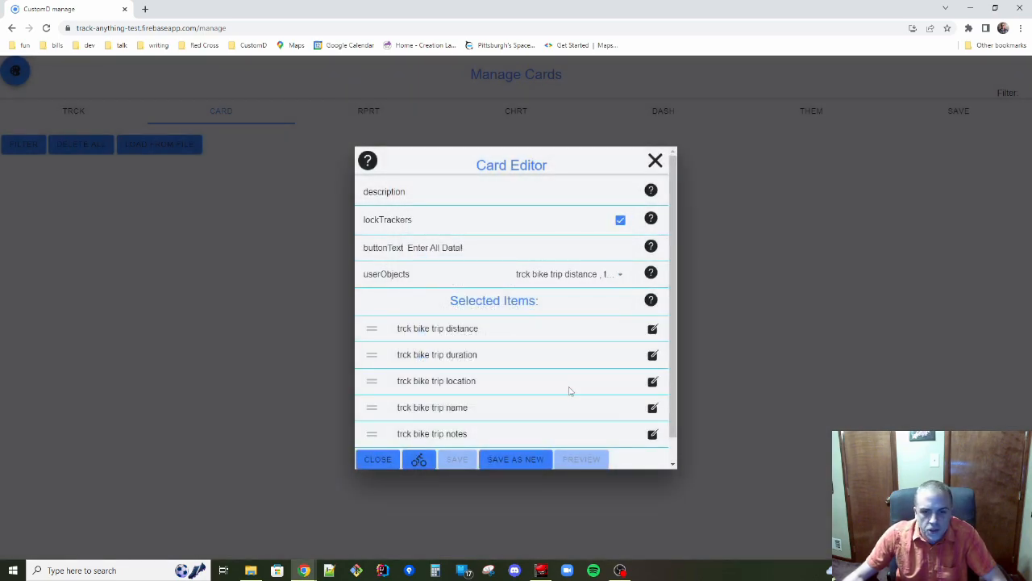
Reorder the card's selected items so bike trip name comes first and bike trip notes second.
{"action": "scroll", "coordinate": [537, 329], "scroll_direction": "down", "scroll_amount": 1}
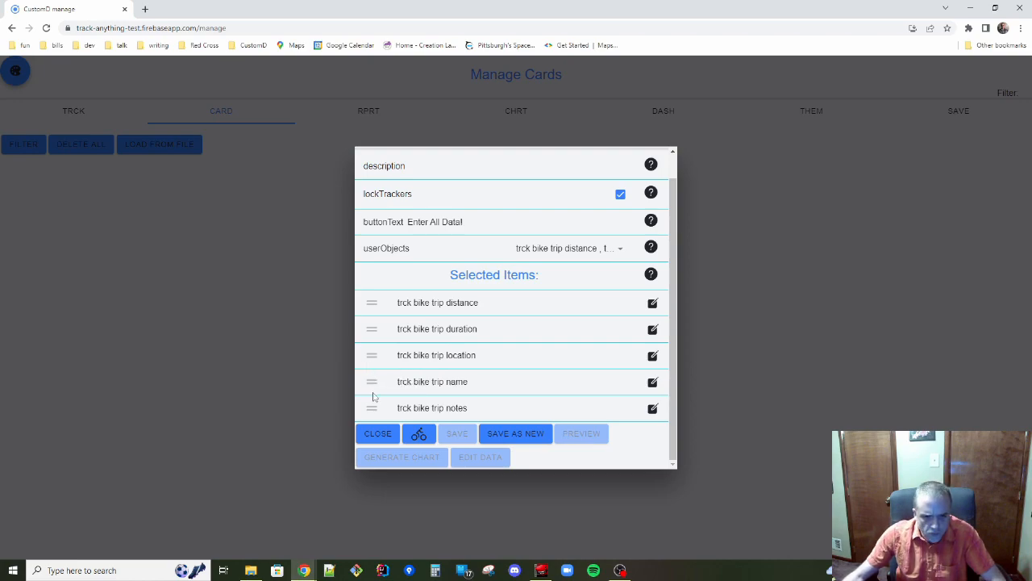
{"action": "left_click_drag", "start_coordinate": [374, 383], "coordinate": [369, 307]}
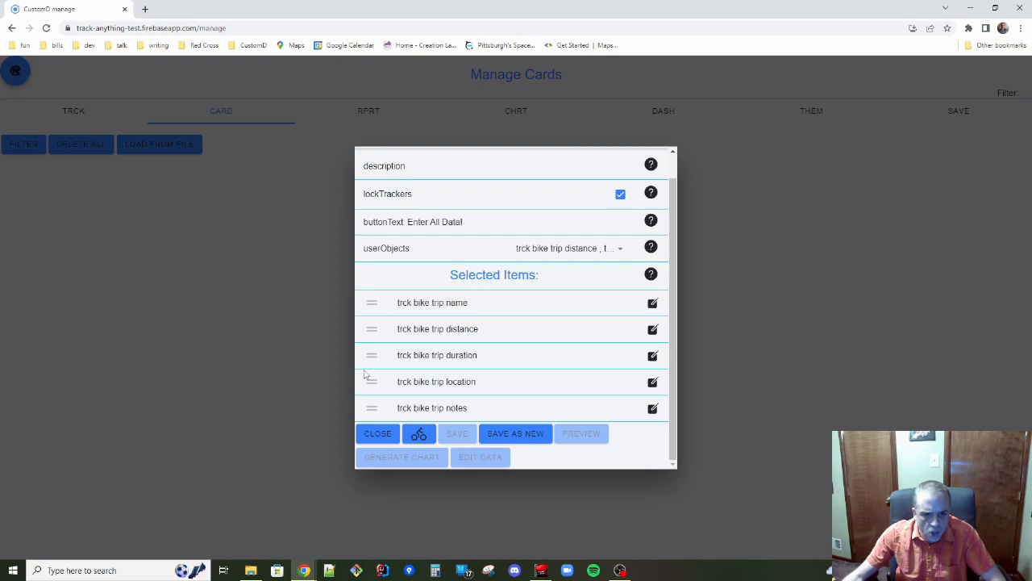
{"action": "left_click_drag", "start_coordinate": [375, 407], "coordinate": [362, 327]}
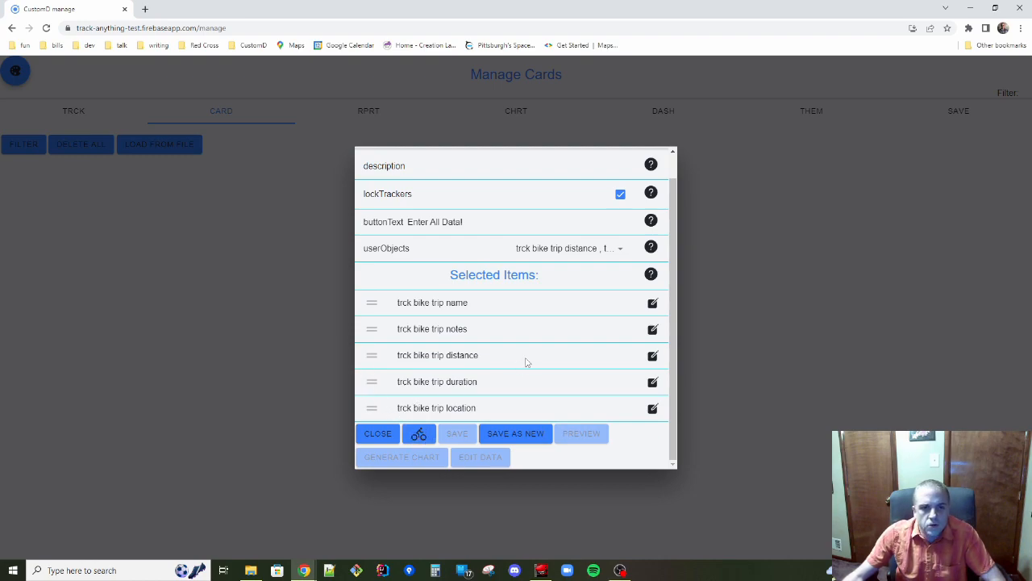
{"action": "scroll", "coordinate": [564, 290], "scroll_direction": "up", "scroll_amount": 1}
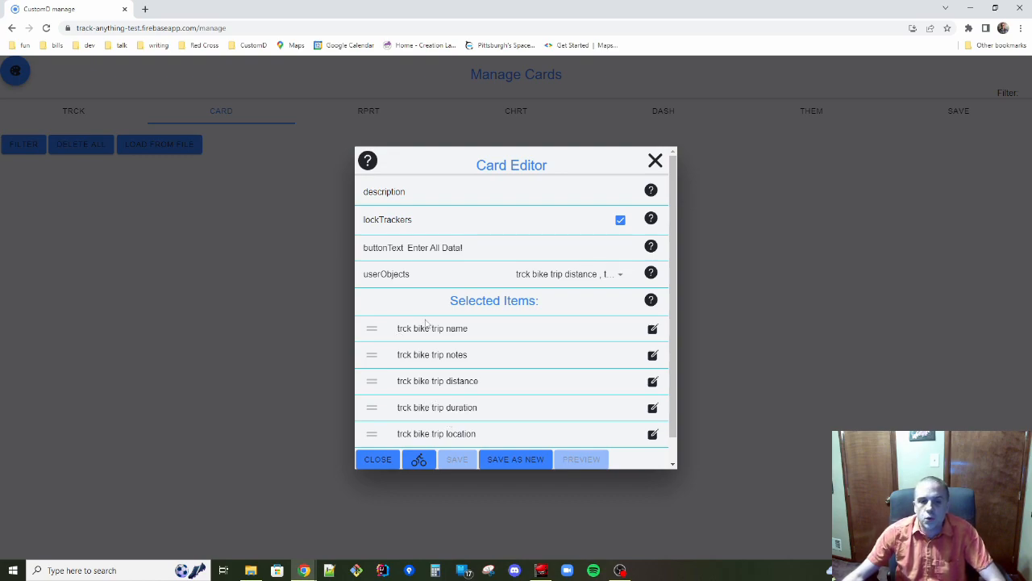
{"action": "scroll", "coordinate": [426, 323], "scroll_direction": "down", "scroll_amount": 1}
{"action": "scroll", "coordinate": [427, 322], "scroll_direction": "up", "scroll_amount": 1}
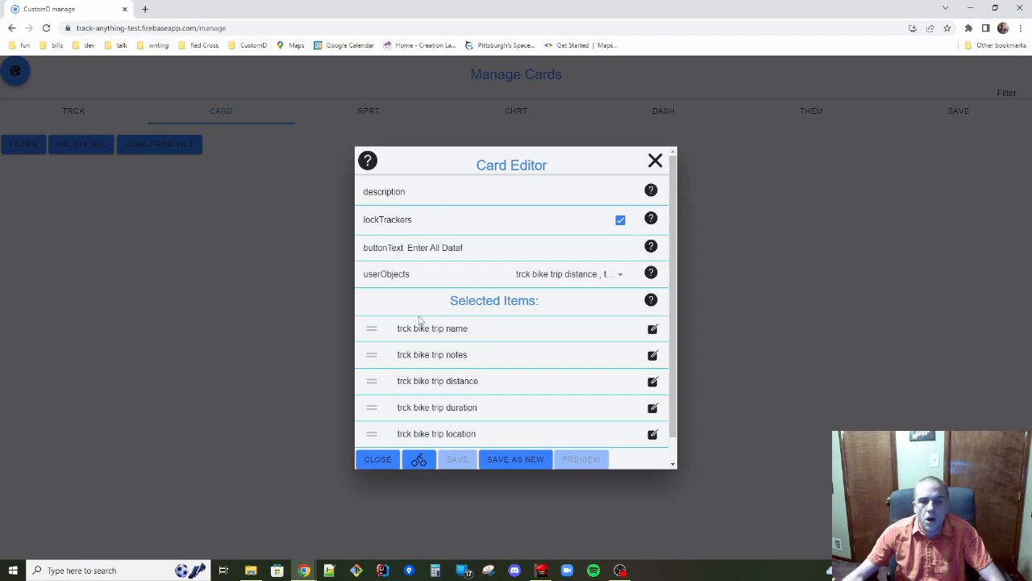
{"action": "scroll", "coordinate": [523, 319], "scroll_direction": "down", "scroll_amount": 1}
{"action": "scroll", "coordinate": [522, 318], "scroll_direction": "up", "scroll_amount": 1}
{"action": "scroll", "coordinate": [522, 318], "scroll_direction": "down", "scroll_amount": 1}
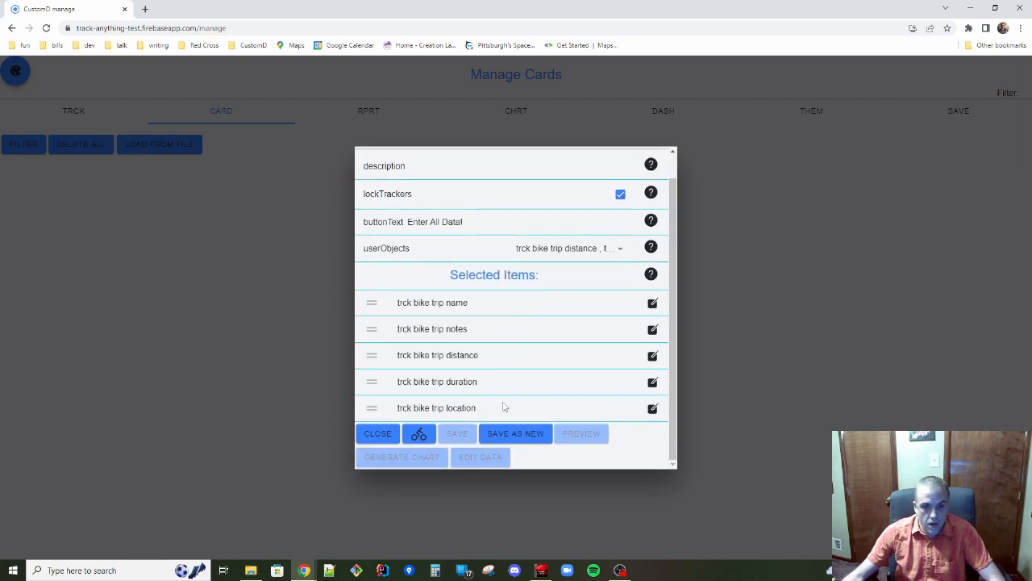
Save the card configuration as a new card named "bike trip input".
{"action": "left_click", "coordinate": [523, 434]}
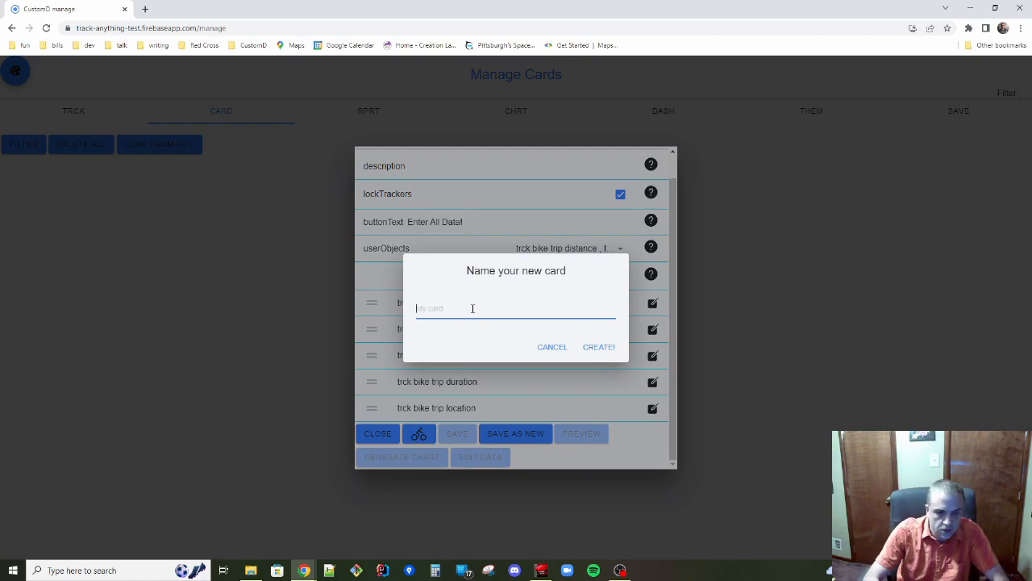
{"action": "type", "text": "bike trip"}
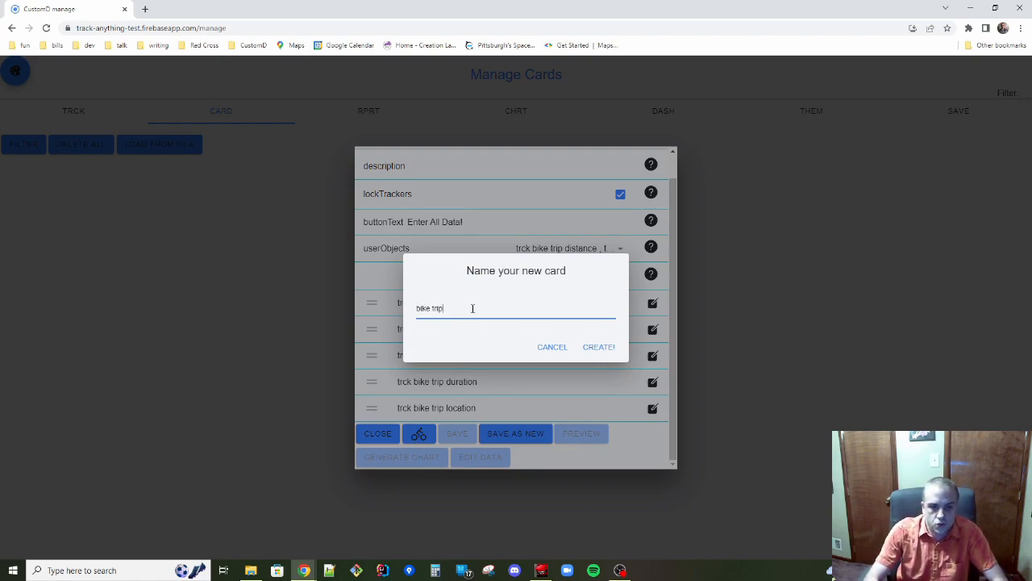
{"action": "type", "text": " inp"}
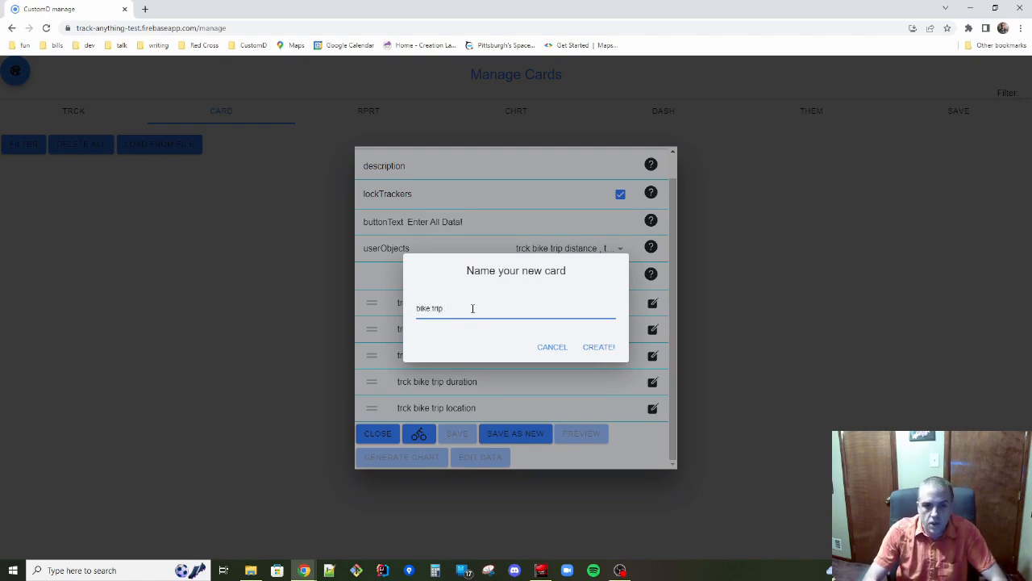
{"action": "type", "text": "ut"}
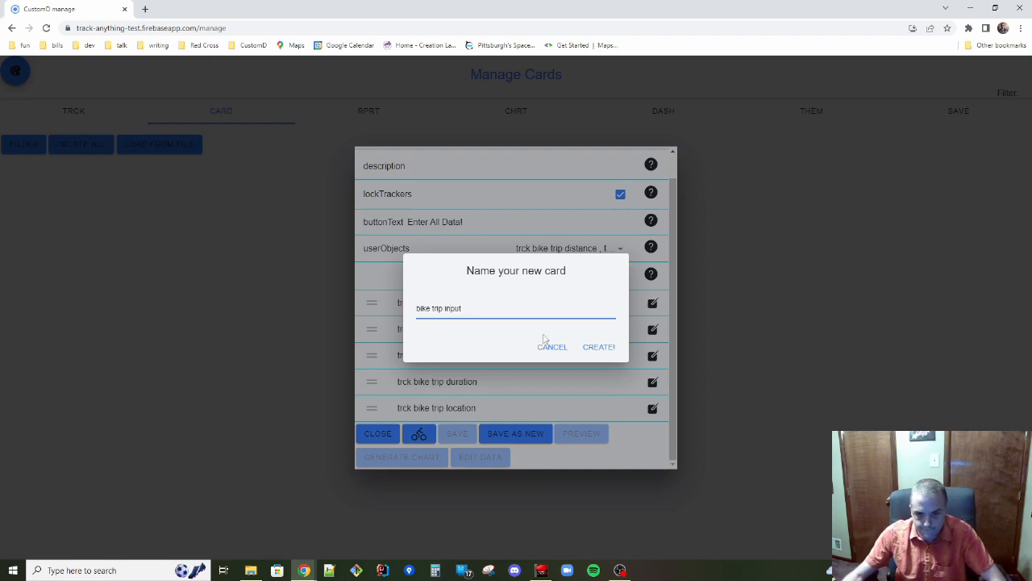
{"action": "left_click", "coordinate": [601, 349]}
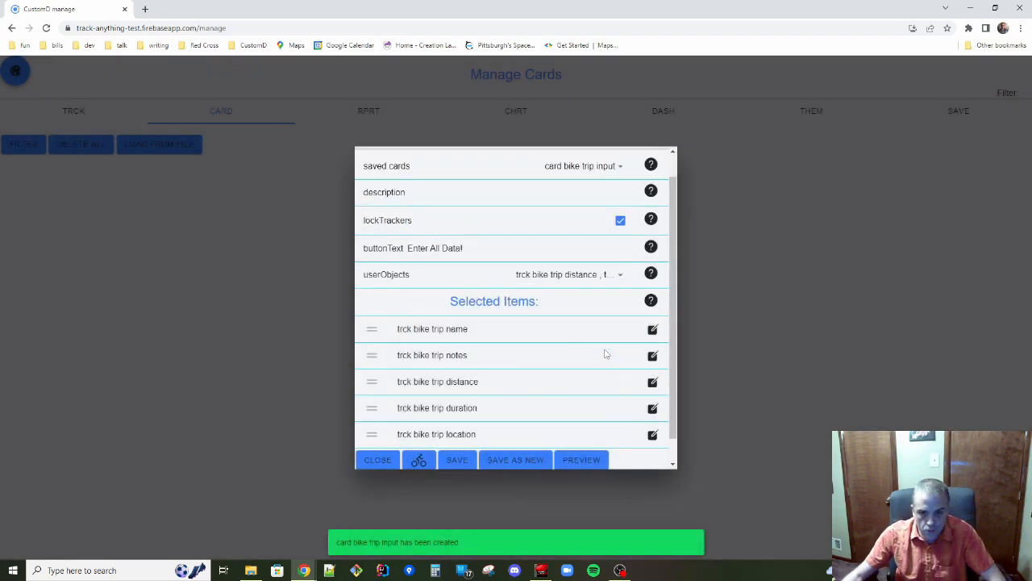
Preview the bike trip input card, examine each of its entry fields, and close both the preview and the editor.
{"action": "scroll", "coordinate": [546, 283], "scroll_direction": "down", "scroll_amount": 2}
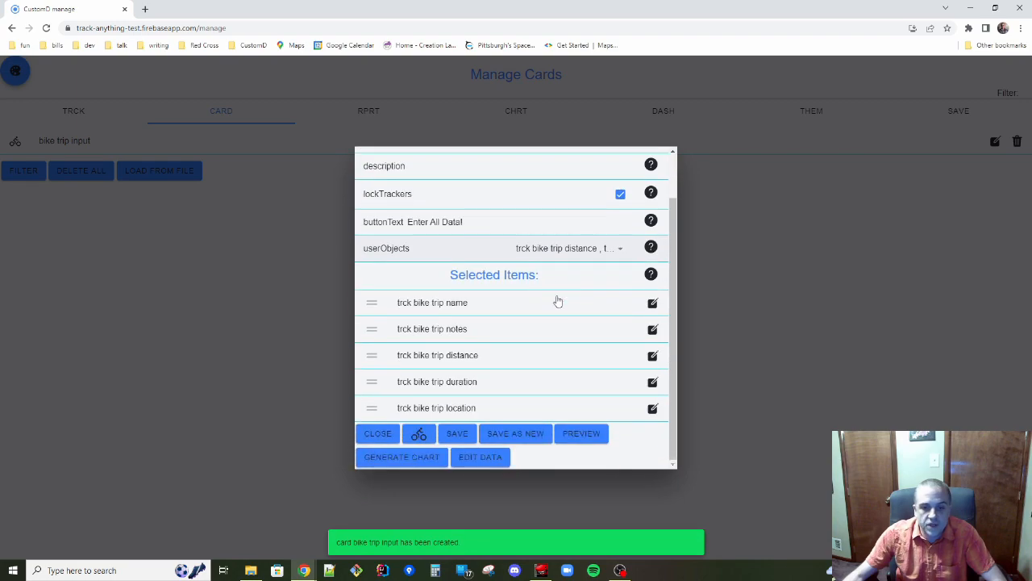
{"action": "left_click", "coordinate": [586, 439]}
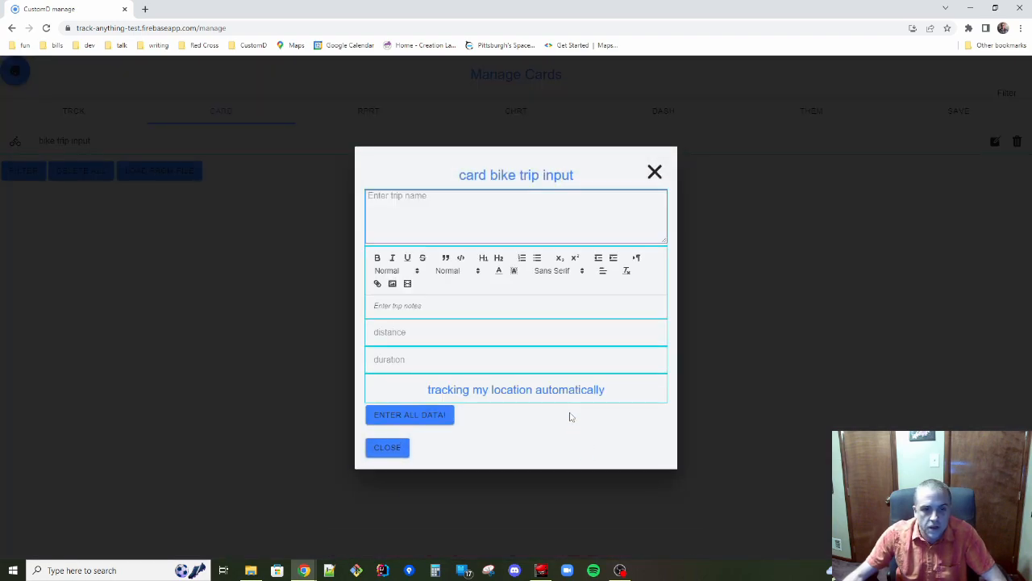
{"action": "left_click", "coordinate": [454, 212]}
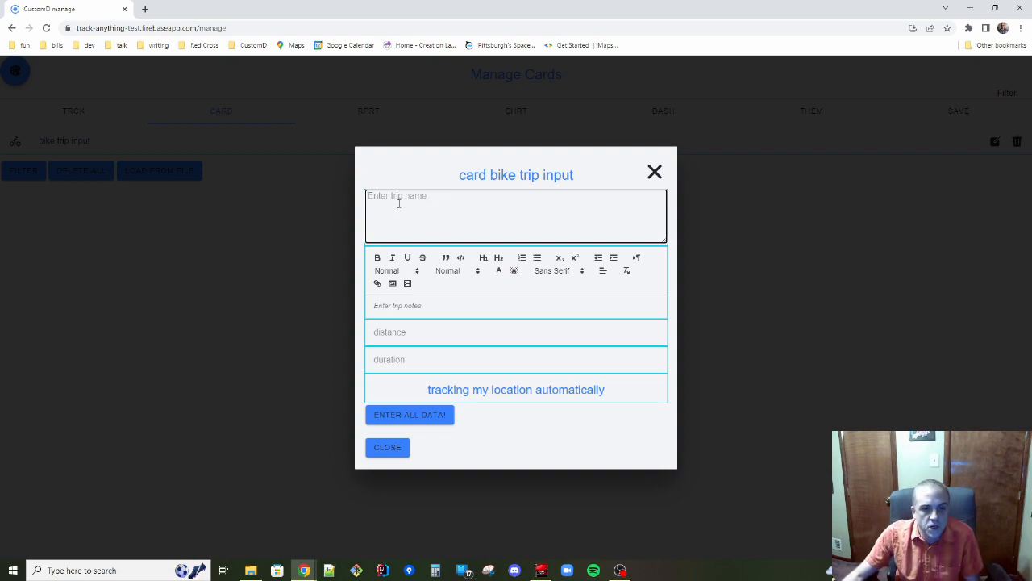
{"action": "left_click", "coordinate": [428, 307]}
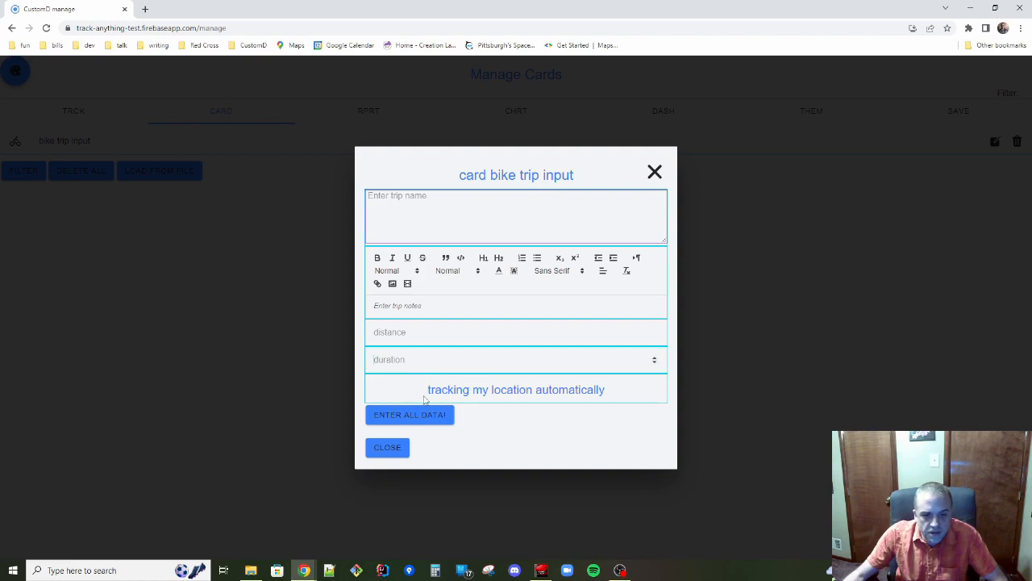
{"action": "left_click_drag", "start_coordinate": [428, 389], "coordinate": [623, 395]}
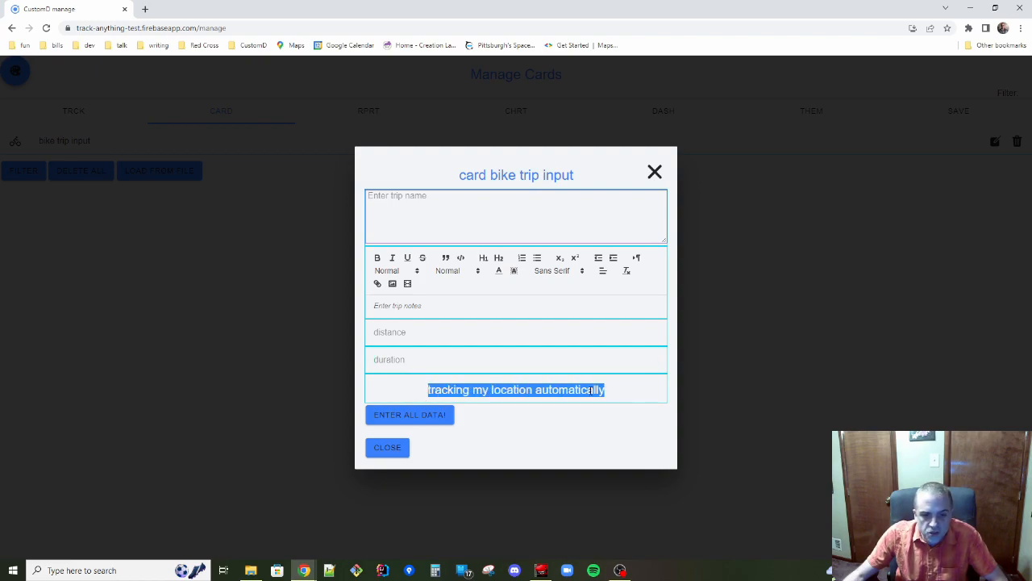
{"action": "left_click", "coordinate": [559, 386]}
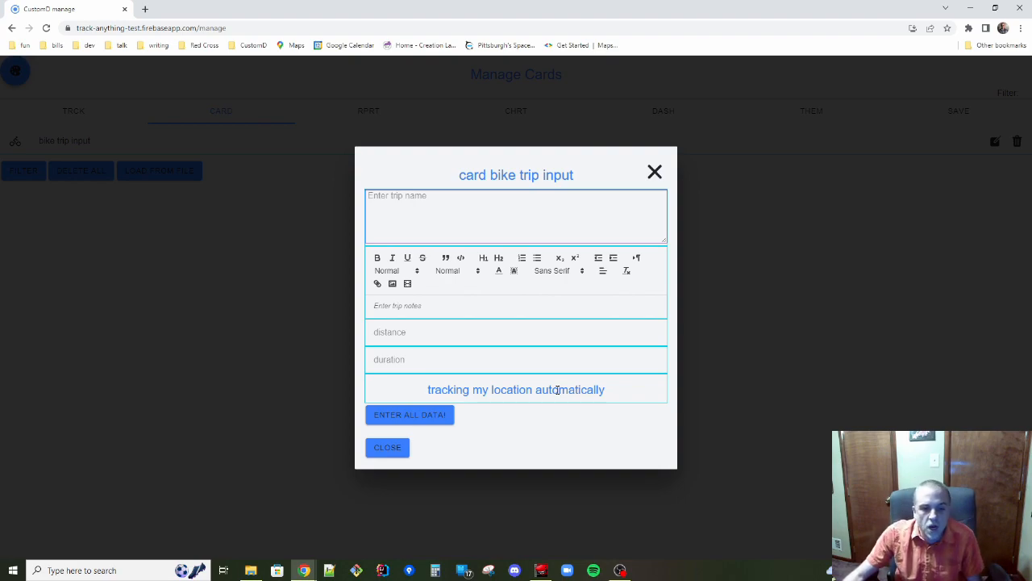
{"action": "left_click", "coordinate": [656, 173]}
{"action": "scroll", "coordinate": [564, 323], "scroll_direction": "up", "scroll_amount": 2}
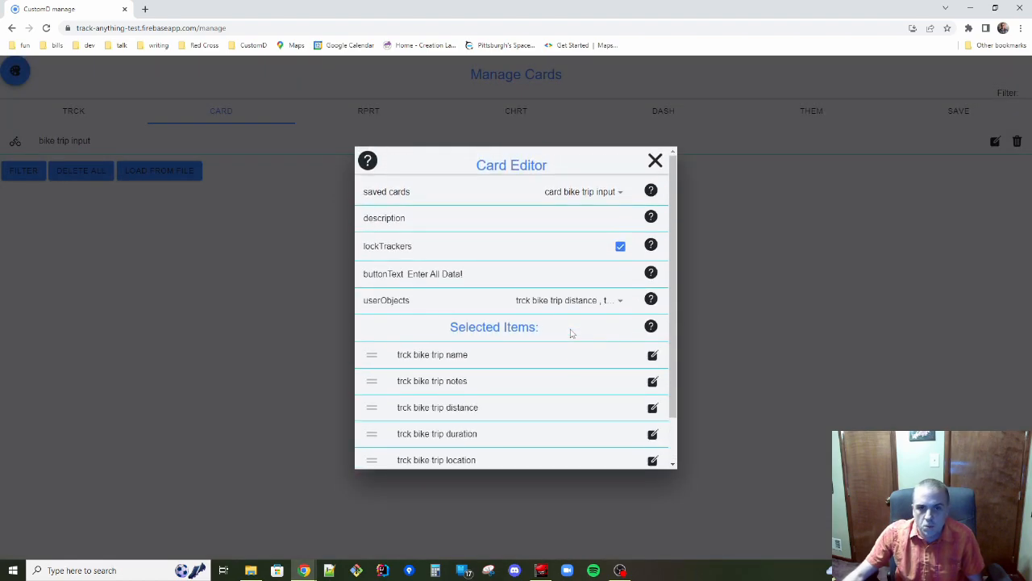
{"action": "left_click", "coordinate": [655, 162]}
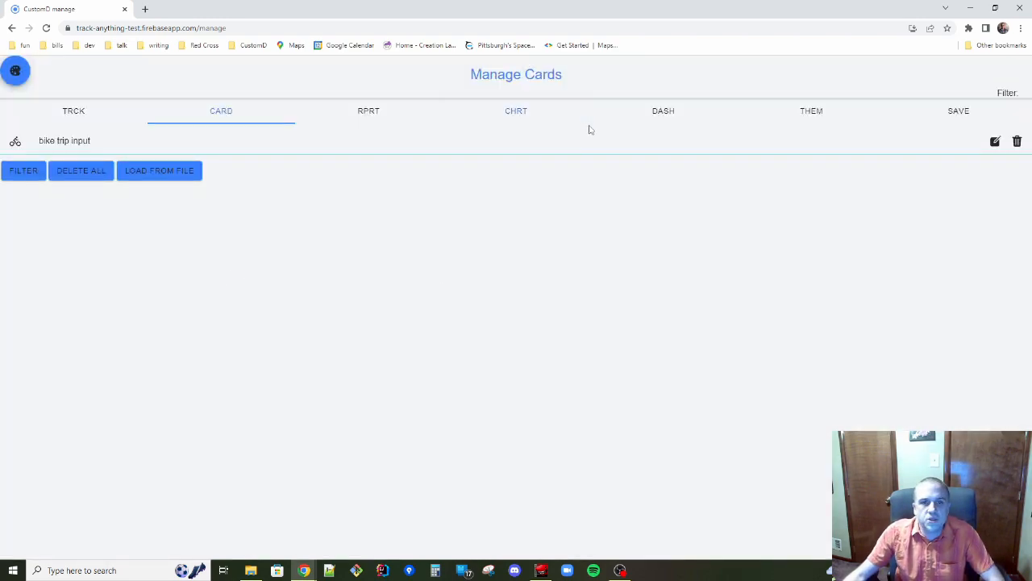
Compare the actions offered on the Home page with those on the Manage page, and return to the Home page.
{"action": "left_click", "coordinate": [16, 72]}
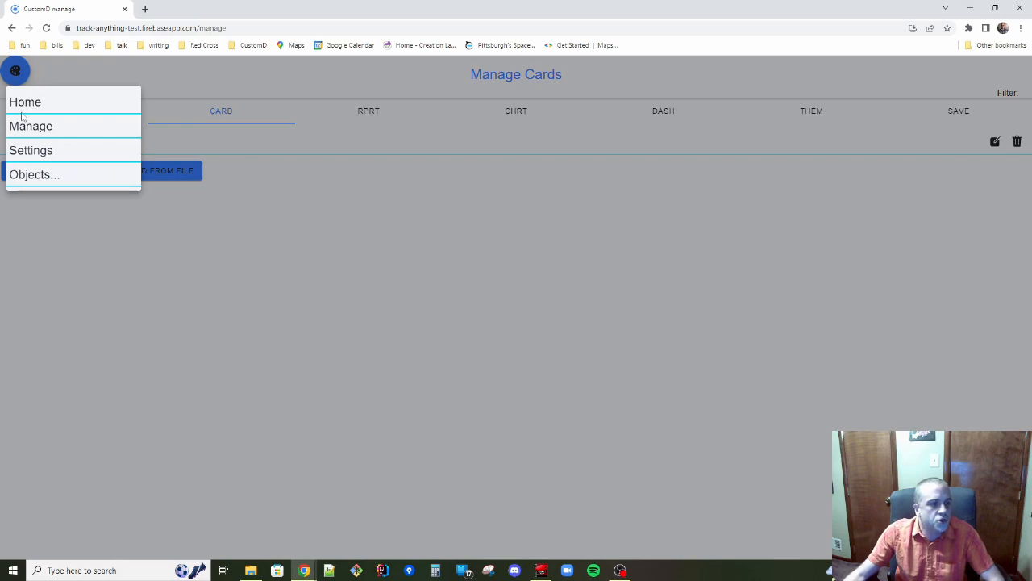
{"action": "left_click", "coordinate": [37, 101]}
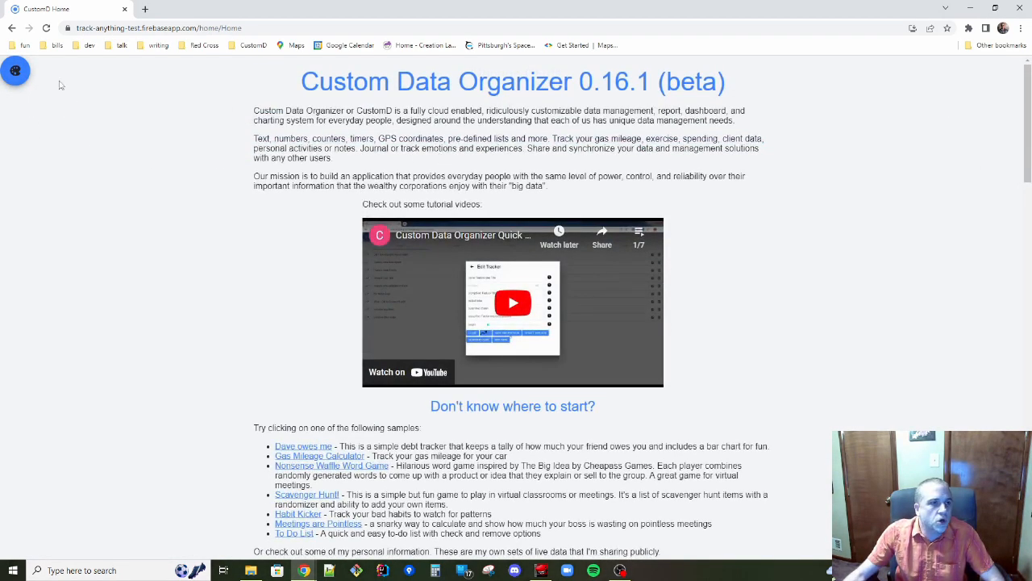
{"action": "left_click", "coordinate": [18, 72]}
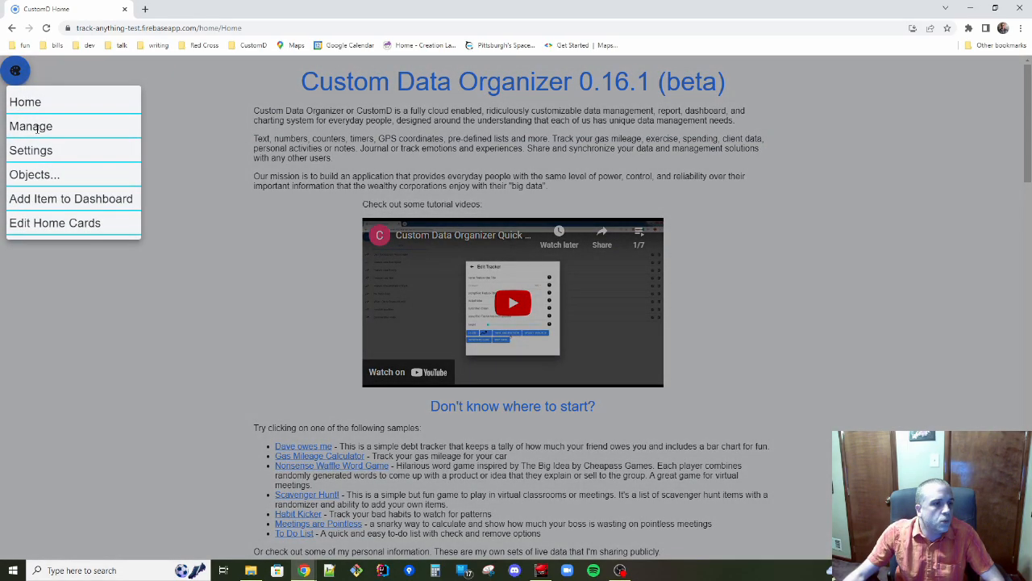
{"action": "left_click", "coordinate": [36, 126]}
{"action": "left_click", "coordinate": [14, 72]}
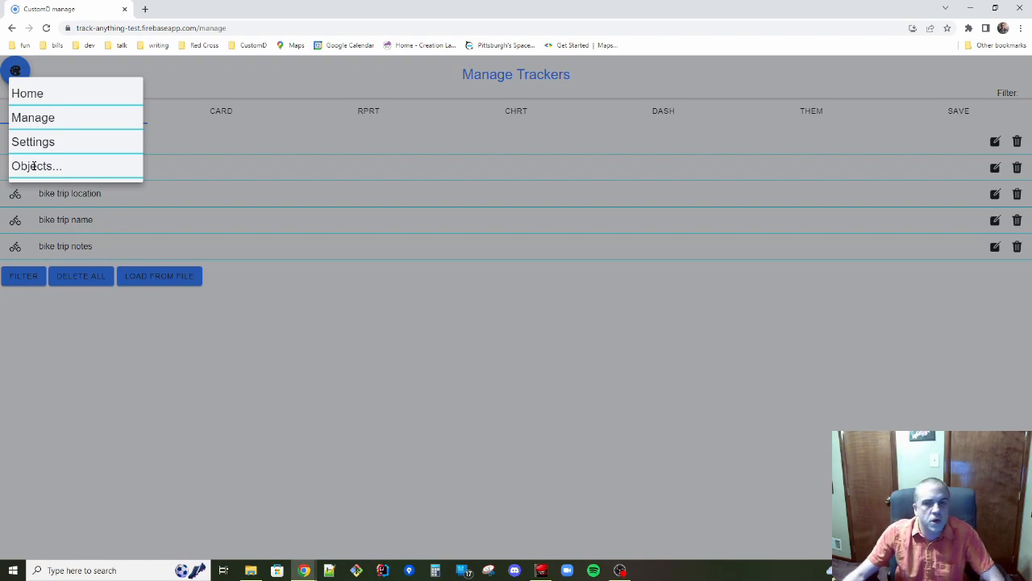
{"action": "left_click", "coordinate": [39, 95]}
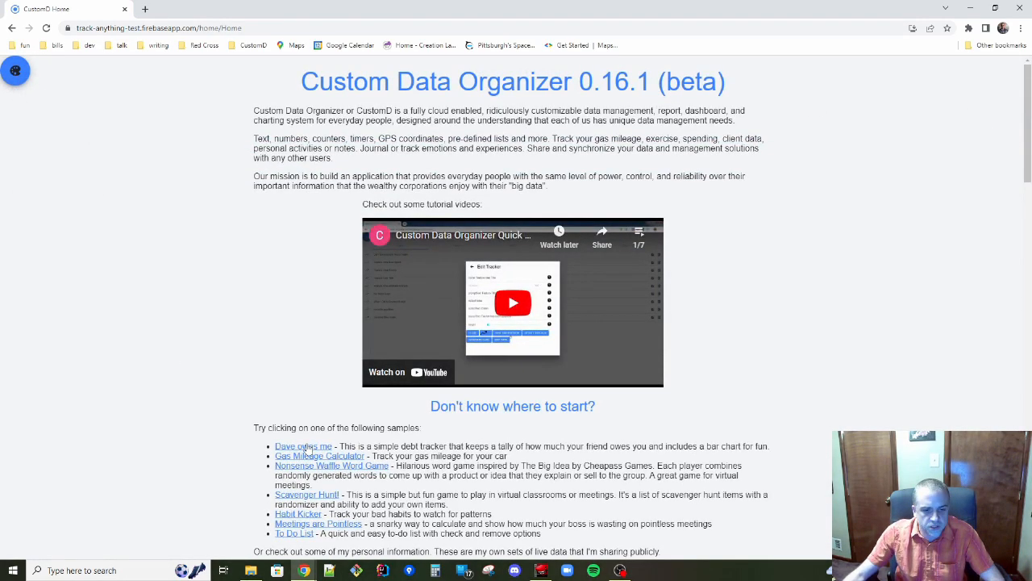
Review the list of sample setups under "Don't know where to start?" on the Home page.
{"action": "scroll", "coordinate": [494, 492], "scroll_direction": "down", "scroll_amount": 1}
{"action": "left_click_drag", "start_coordinate": [552, 480], "coordinate": [137, 386]}
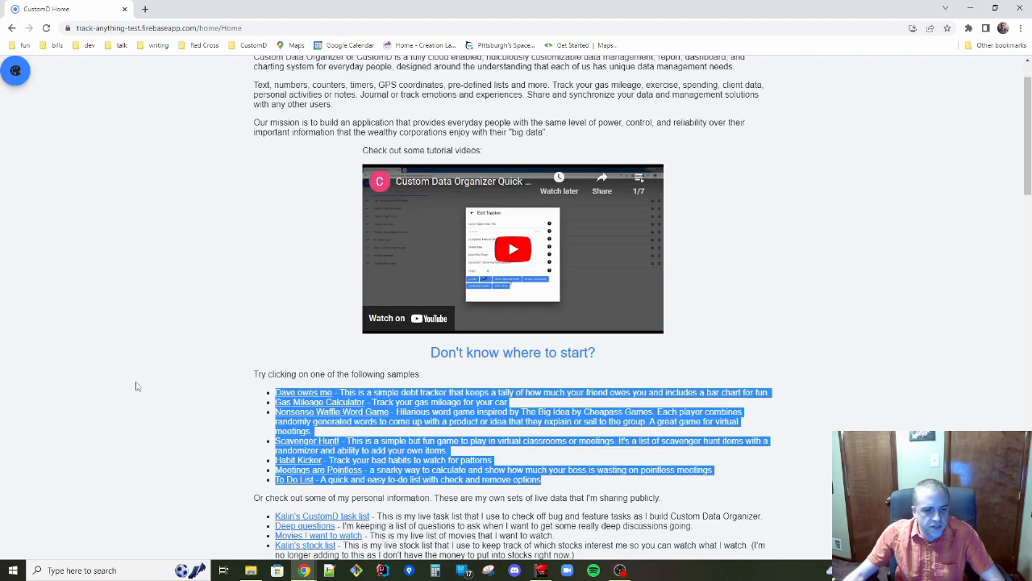
{"action": "left_click", "coordinate": [145, 291]}
{"action": "scroll", "coordinate": [91, 191], "scroll_direction": "up", "scroll_amount": 1}
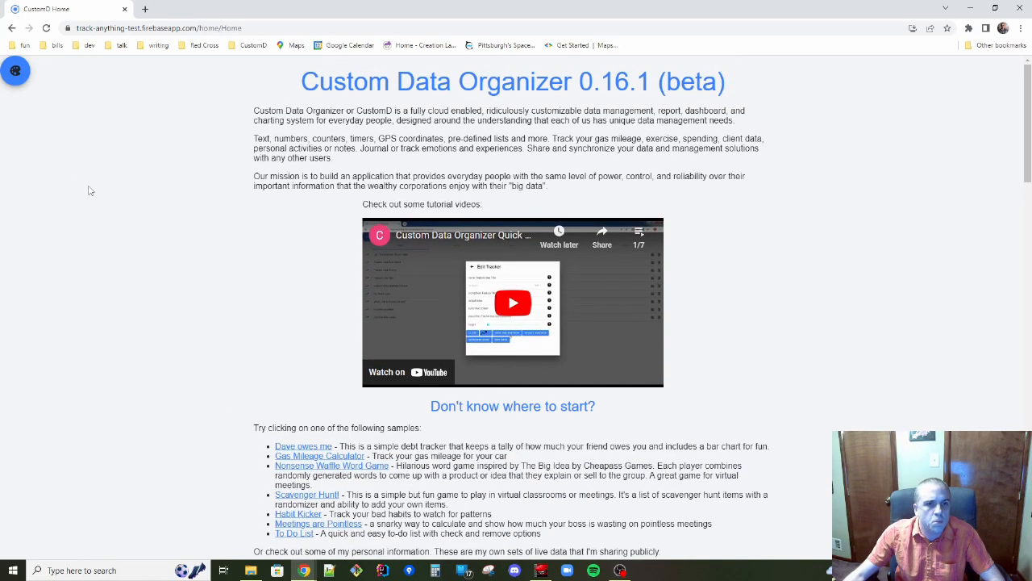
{"action": "left_click", "coordinate": [16, 70]}
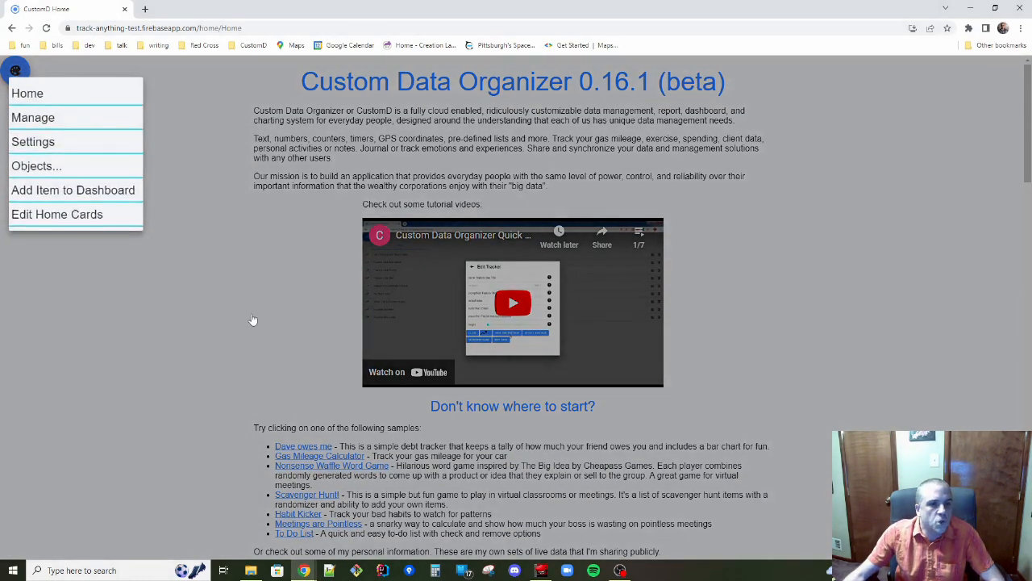
{"action": "left_click", "coordinate": [251, 318]}
{"action": "scroll", "coordinate": [547, 495], "scroll_direction": "down", "scroll_amount": 1}
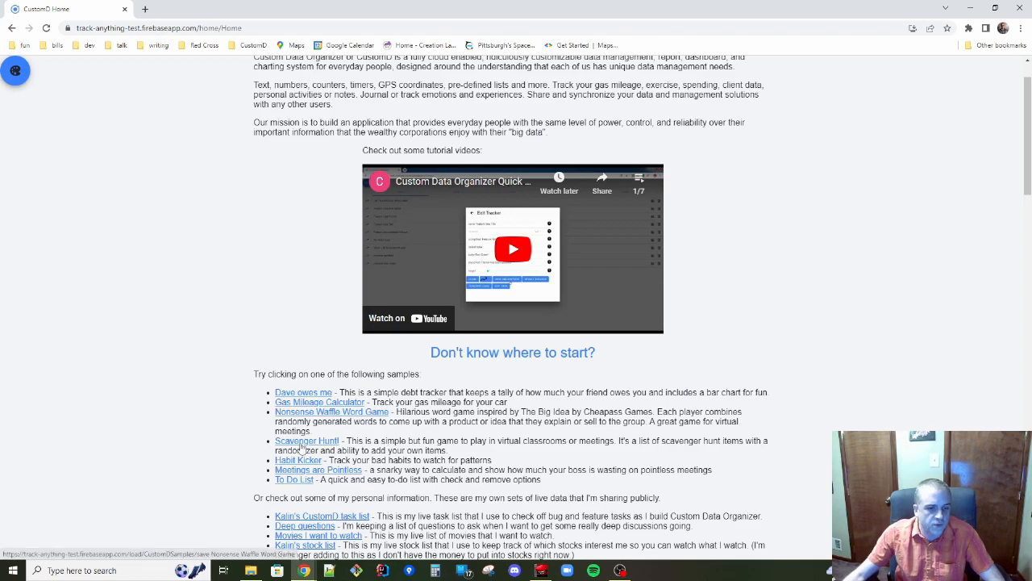
{"action": "scroll", "coordinate": [192, 201], "scroll_direction": "up", "scroll_amount": 1}
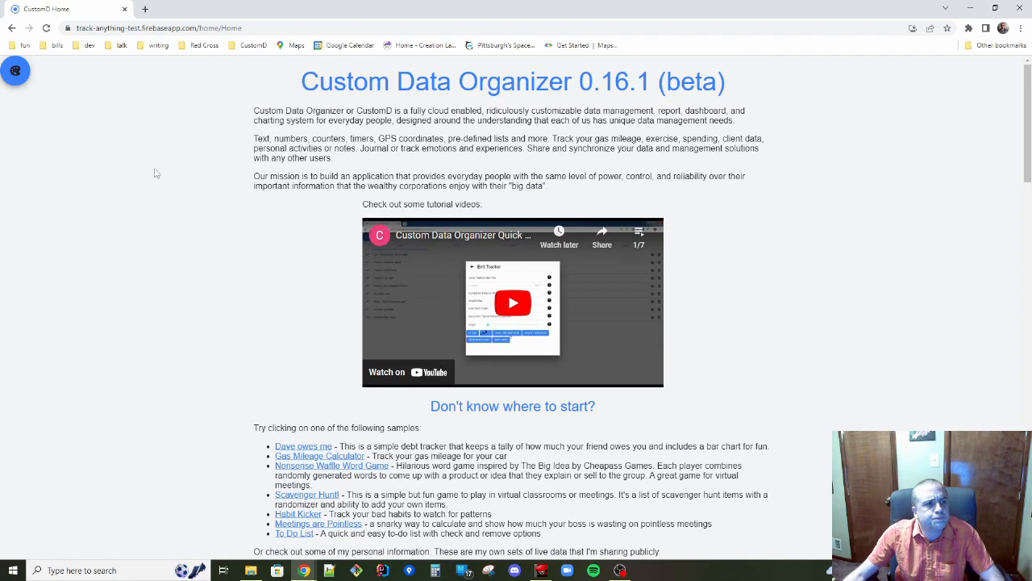
Open the bike trip duration tracker from the Manage page, read the datatype help and general tracker help, and close the editor.
{"action": "left_click", "coordinate": [16, 70]}
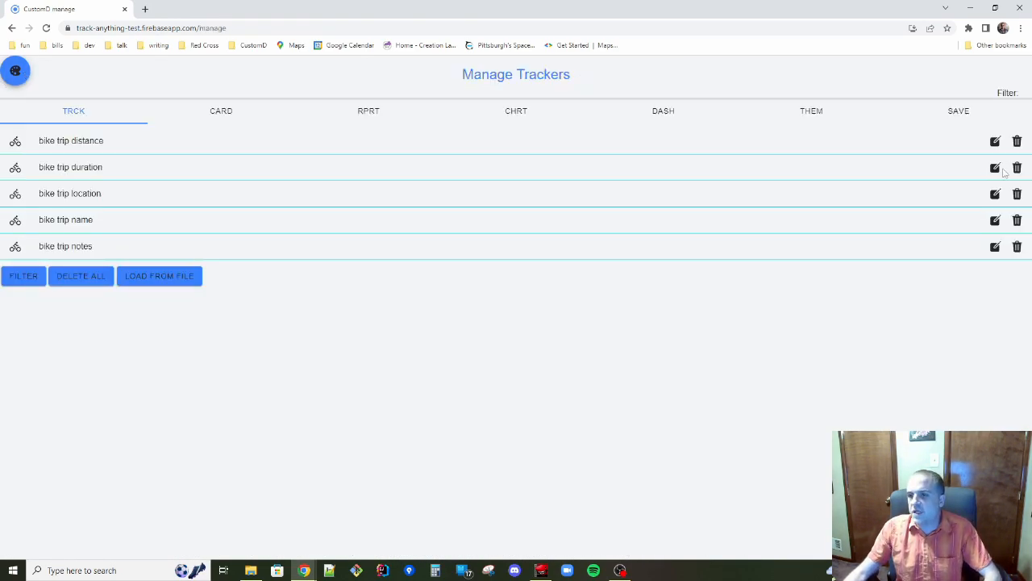
{"action": "left_click", "coordinate": [995, 167]}
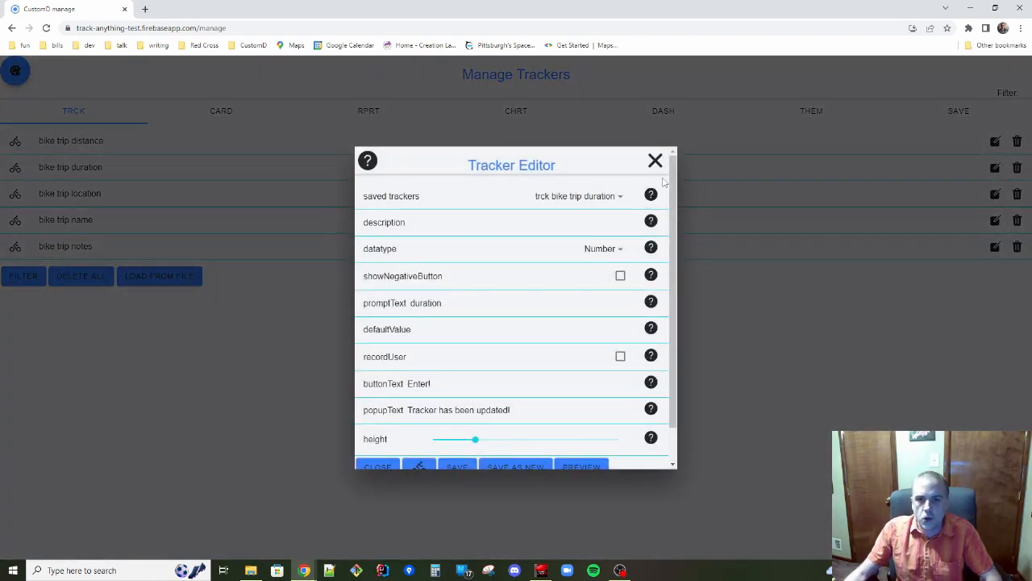
{"action": "left_click", "coordinate": [651, 249]}
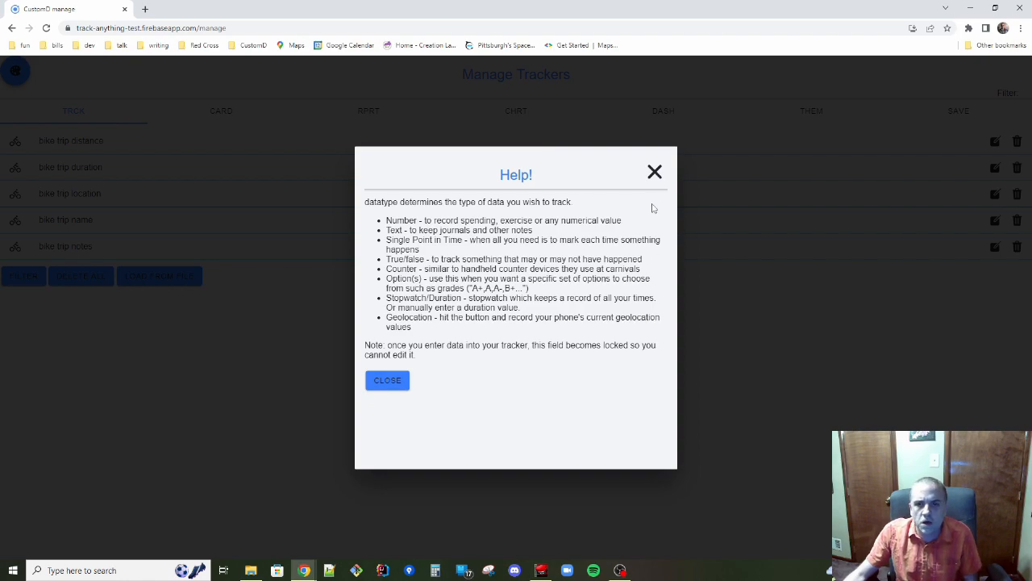
{"action": "left_click", "coordinate": [654, 172]}
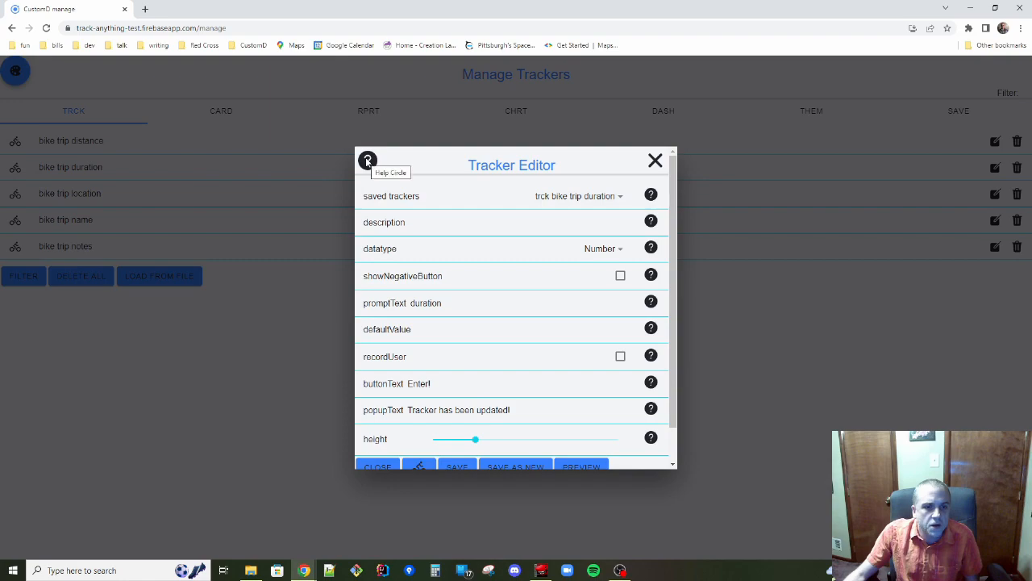
{"action": "left_click", "coordinate": [367, 161]}
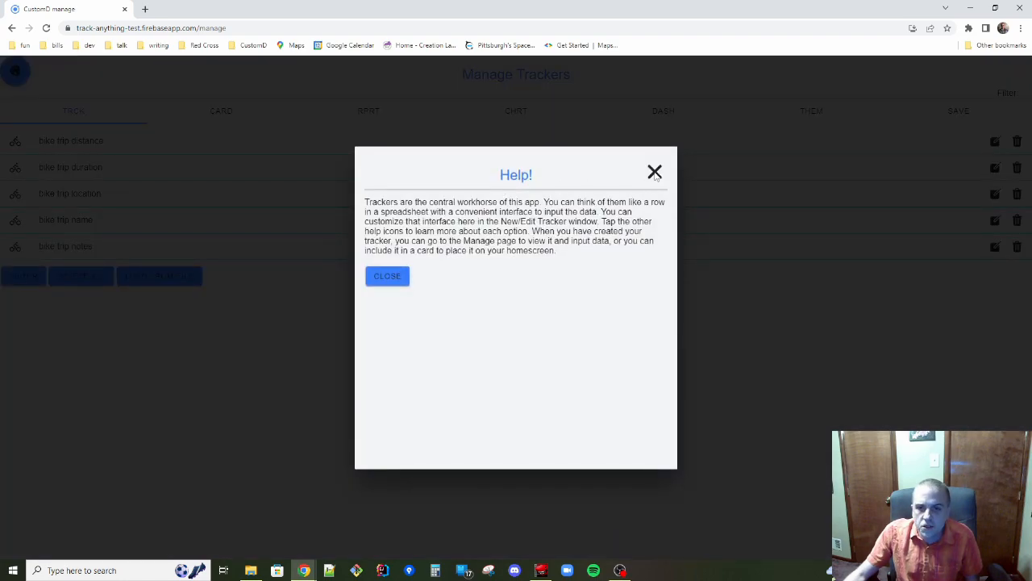
{"action": "left_click", "coordinate": [654, 173]}
{"action": "scroll", "coordinate": [651, 242], "scroll_direction": "down", "scroll_amount": 1}
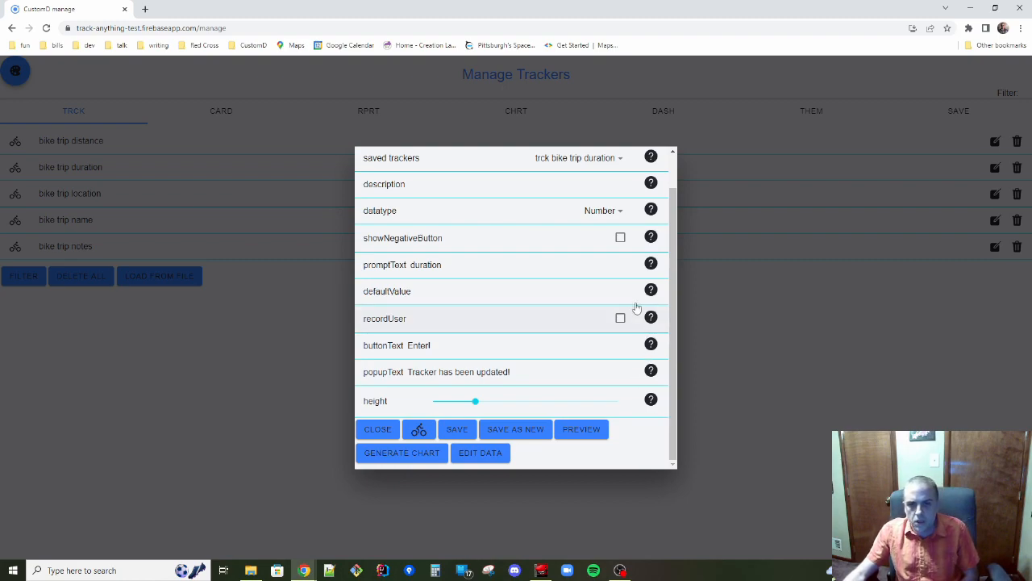
{"action": "scroll", "coordinate": [645, 288], "scroll_direction": "up", "scroll_amount": 1}
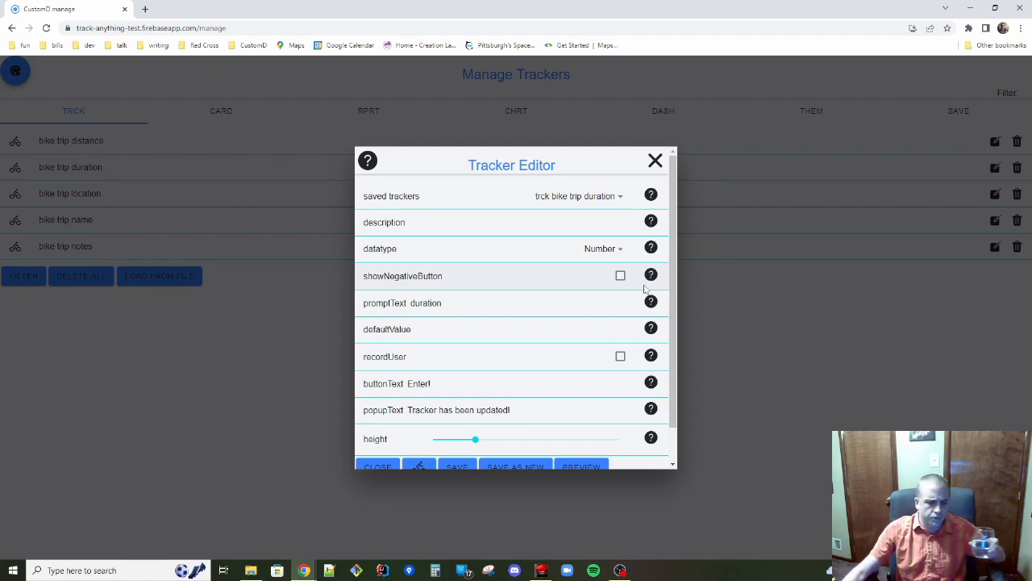
{"action": "key", "text": "Escape"}
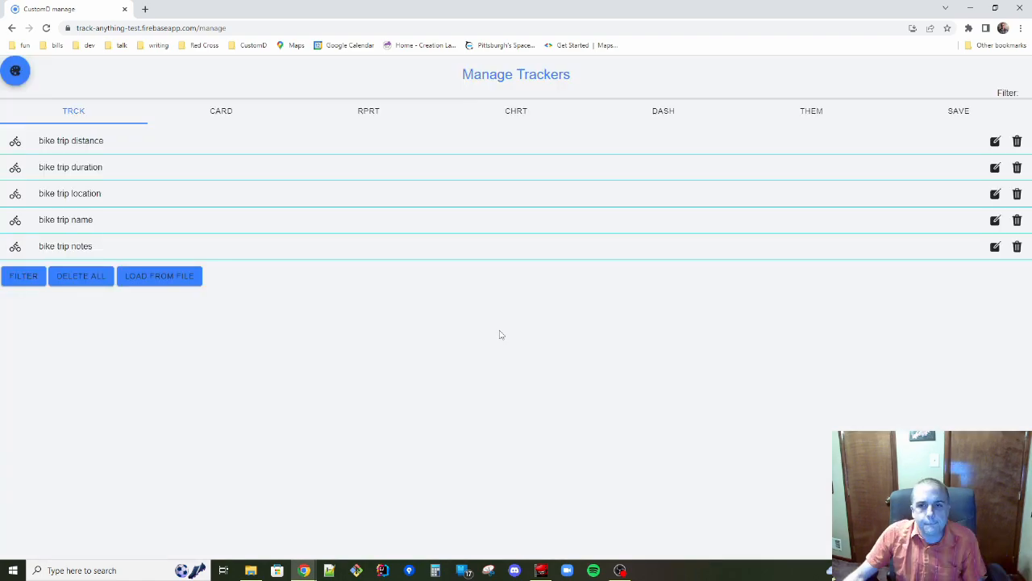
Start a new dashboard and give it the outline bicycle icon.
{"action": "left_click", "coordinate": [16, 73]}
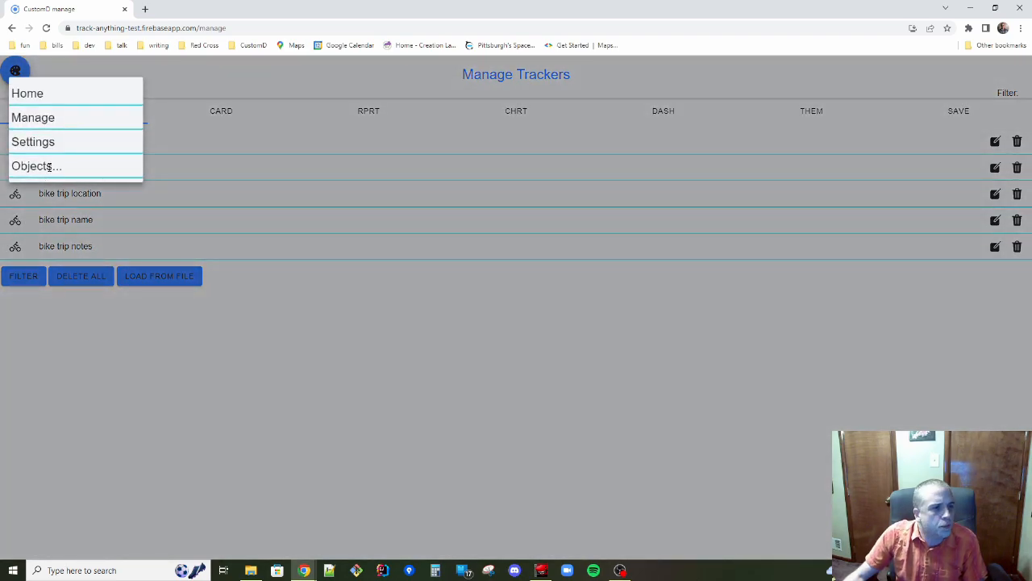
{"action": "left_click", "coordinate": [49, 166]}
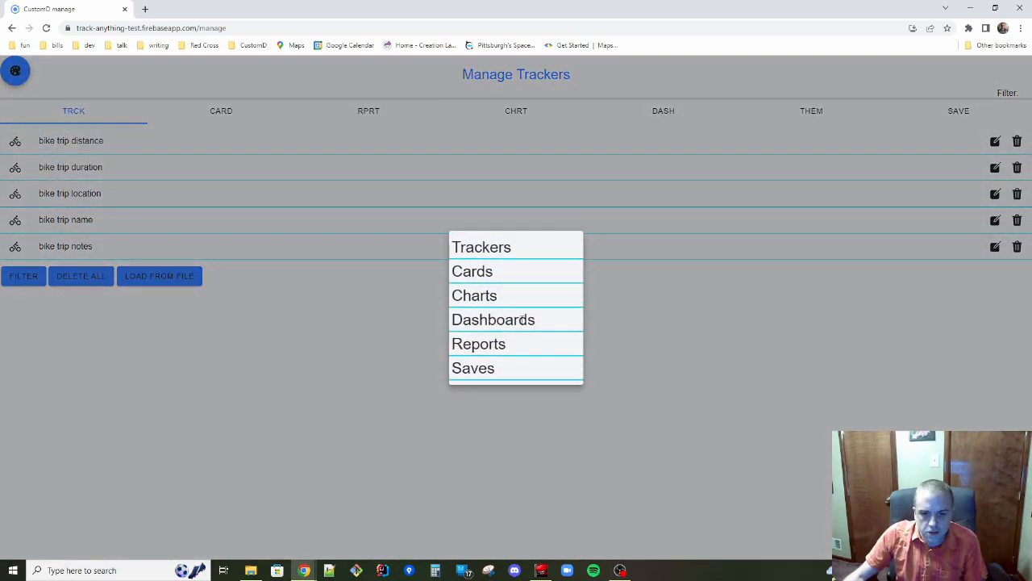
{"action": "left_click", "coordinate": [521, 319]}
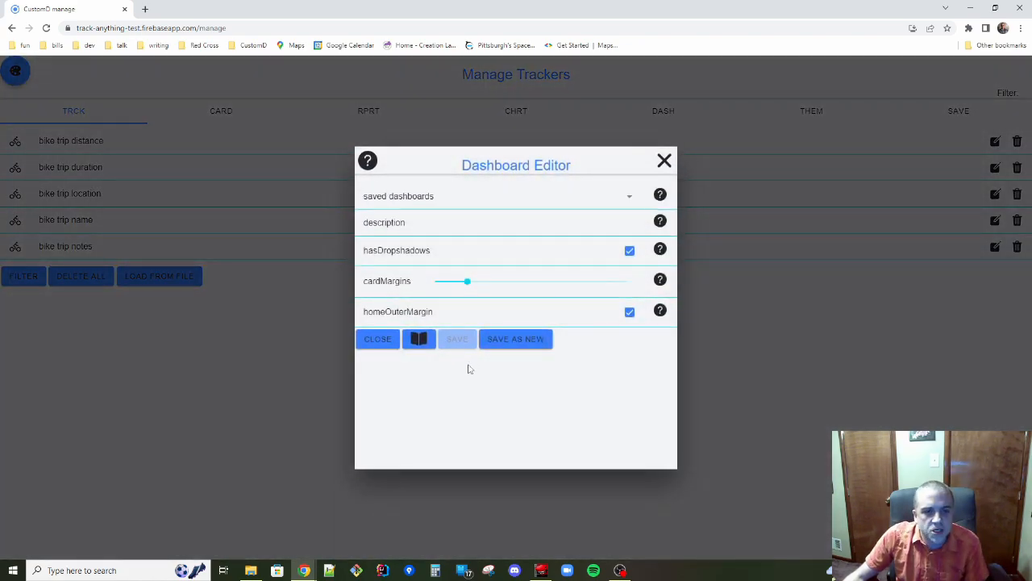
{"action": "left_click", "coordinate": [419, 339]}
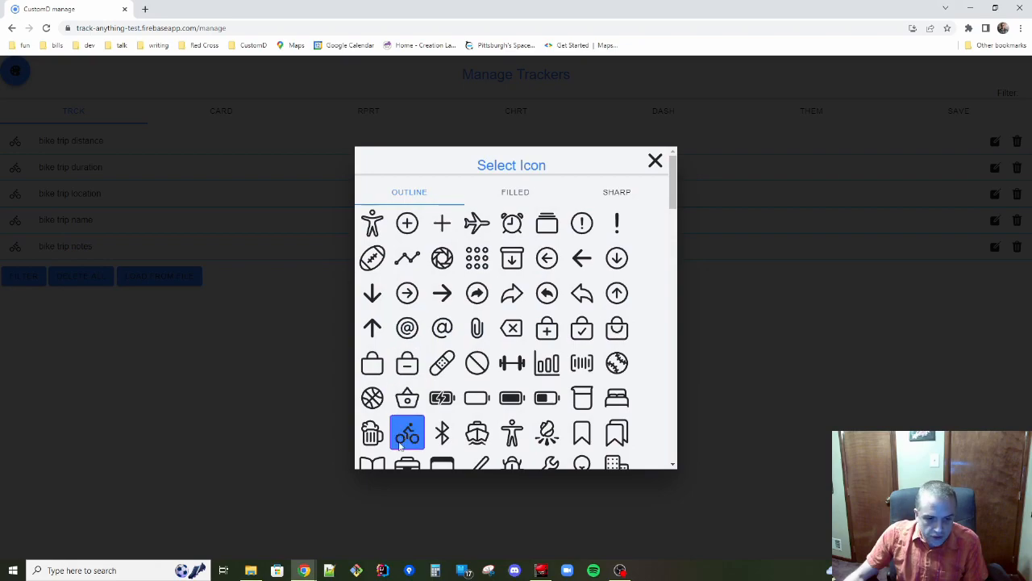
{"action": "left_click", "coordinate": [408, 434]}
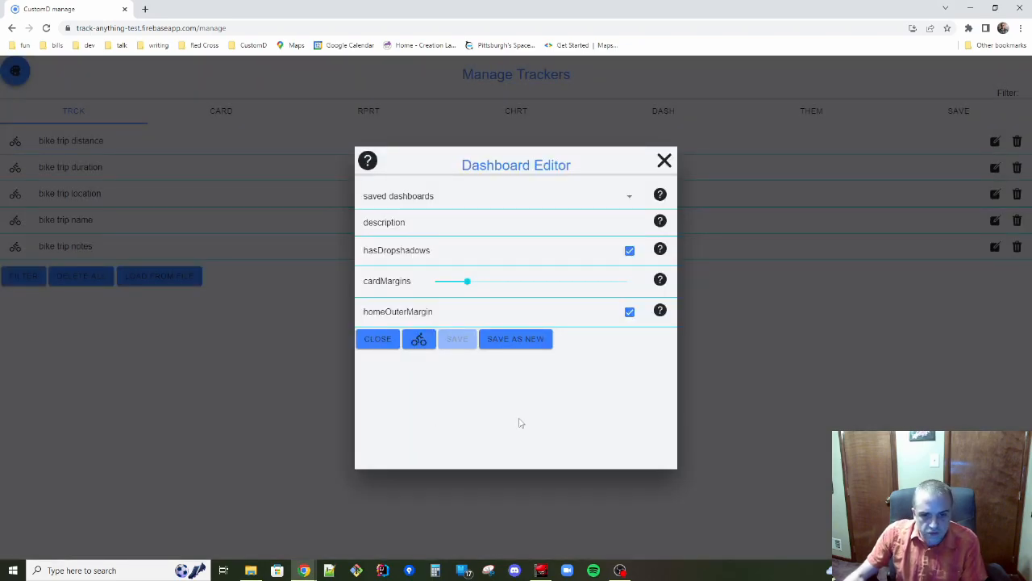
Save the configuration as a new dashboard named "bike trip main dash" and close the Dashboard Editor.
{"action": "left_click", "coordinate": [517, 339]}
{"action": "left_click", "coordinate": [454, 305]}
{"action": "type", "text": "bike"}
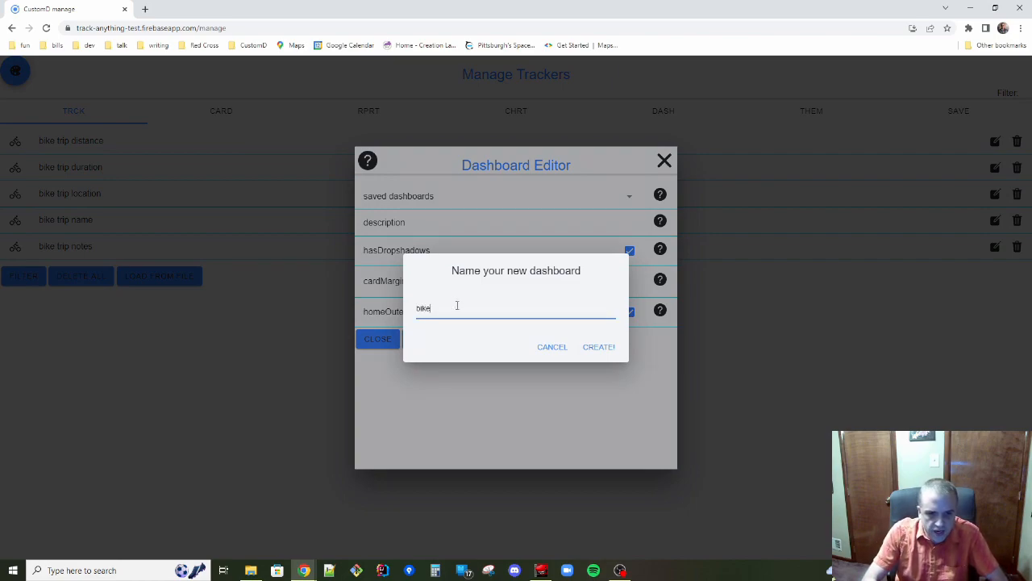
{"action": "type", "text": " trip main dash"}
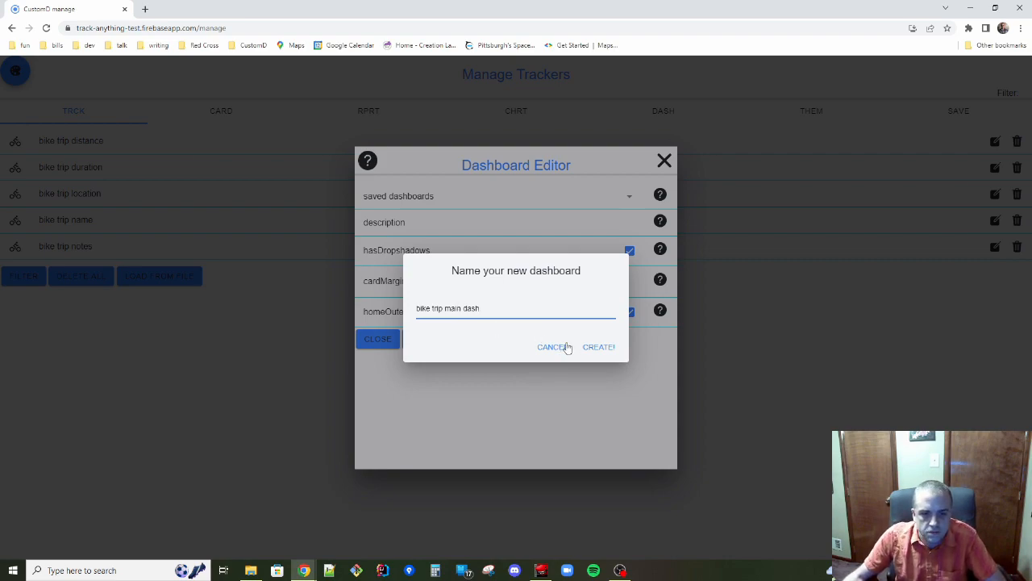
{"action": "left_click", "coordinate": [601, 347]}
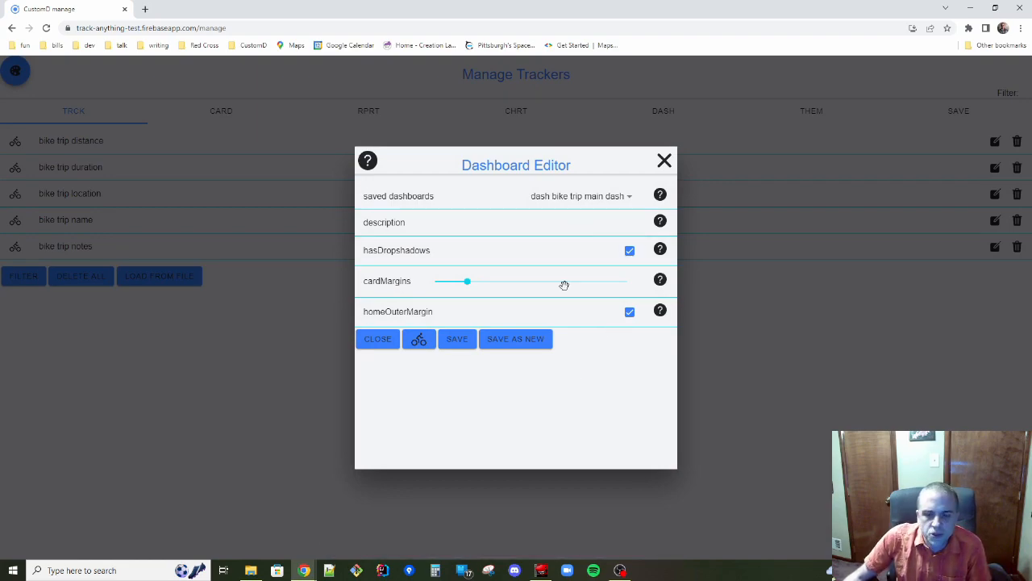
{"action": "left_click", "coordinate": [456, 341]}
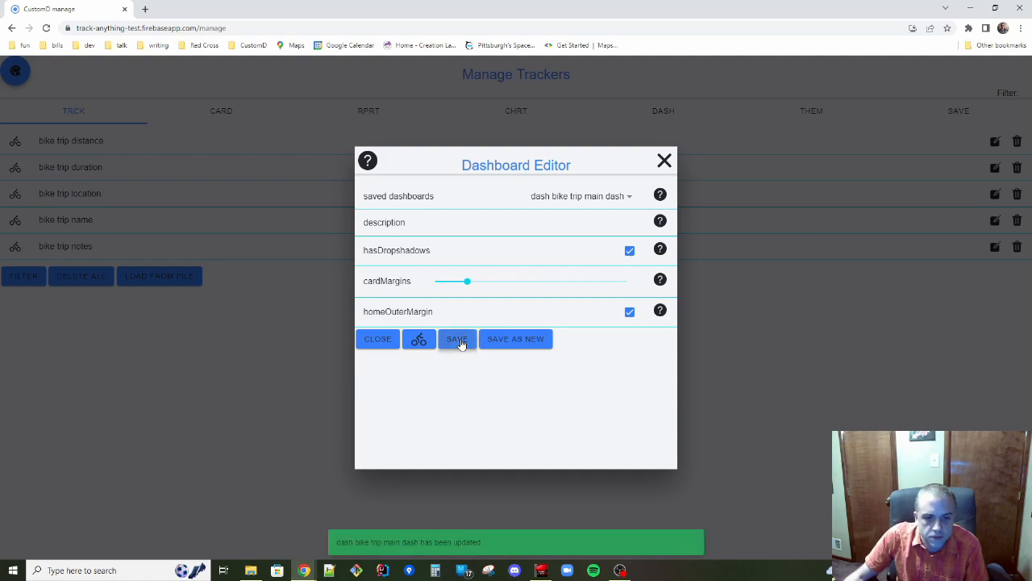
{"action": "left_click", "coordinate": [664, 161]}
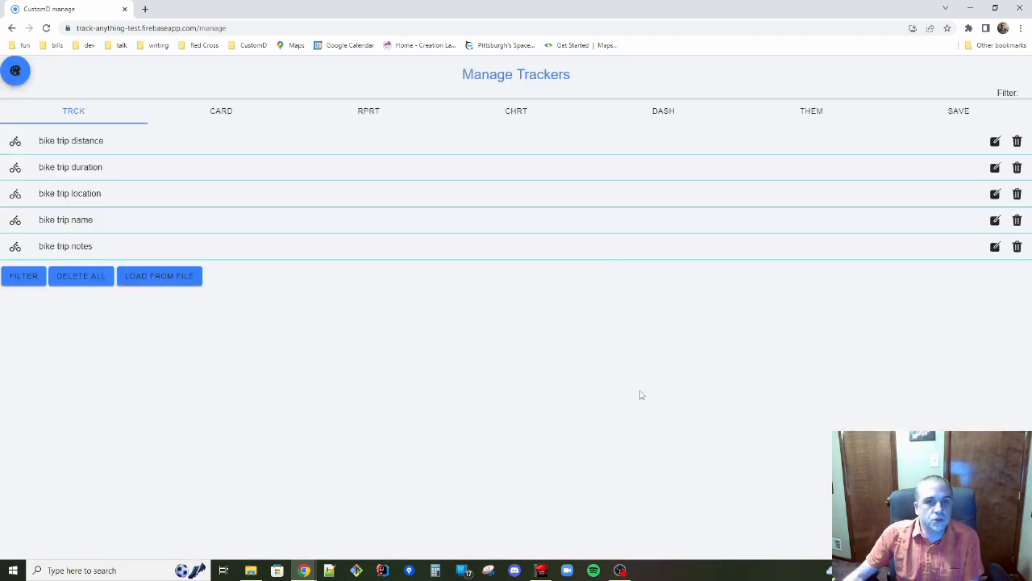
Go to the bike trip main dash dashboard and add the bike trip input card to it.
{"action": "left_click", "coordinate": [14, 72]}
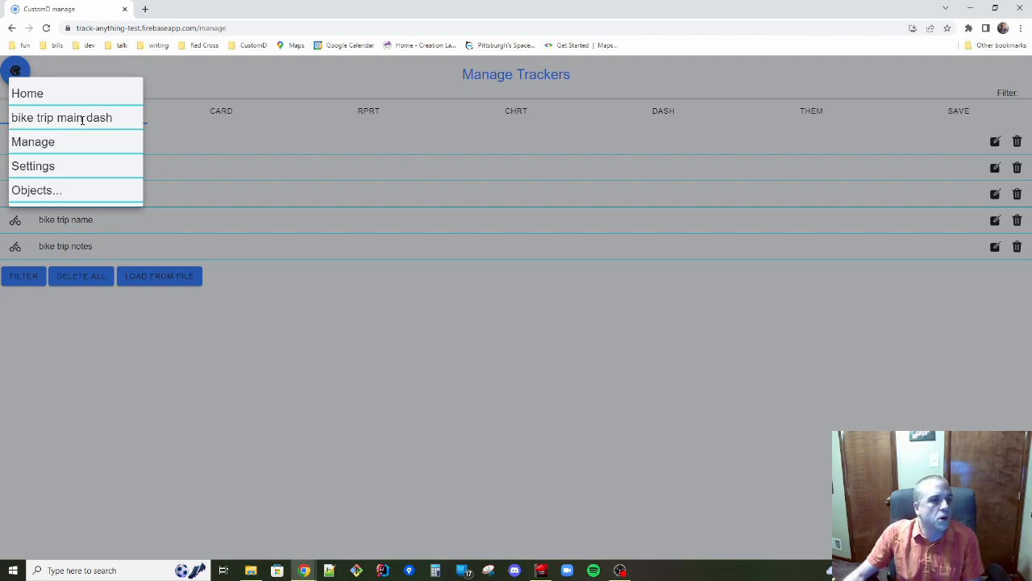
{"action": "left_click", "coordinate": [82, 119]}
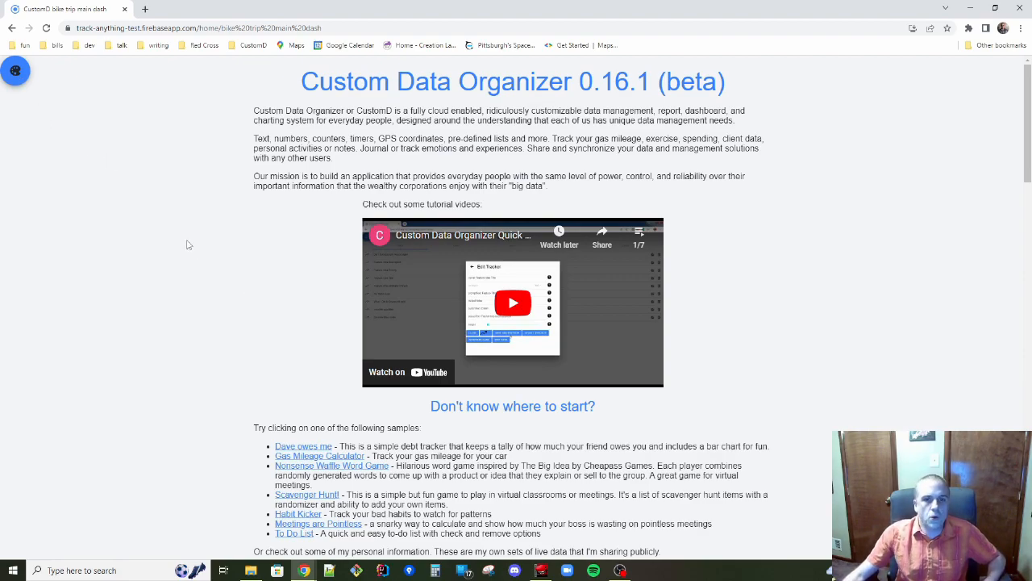
{"action": "left_click", "coordinate": [14, 75]}
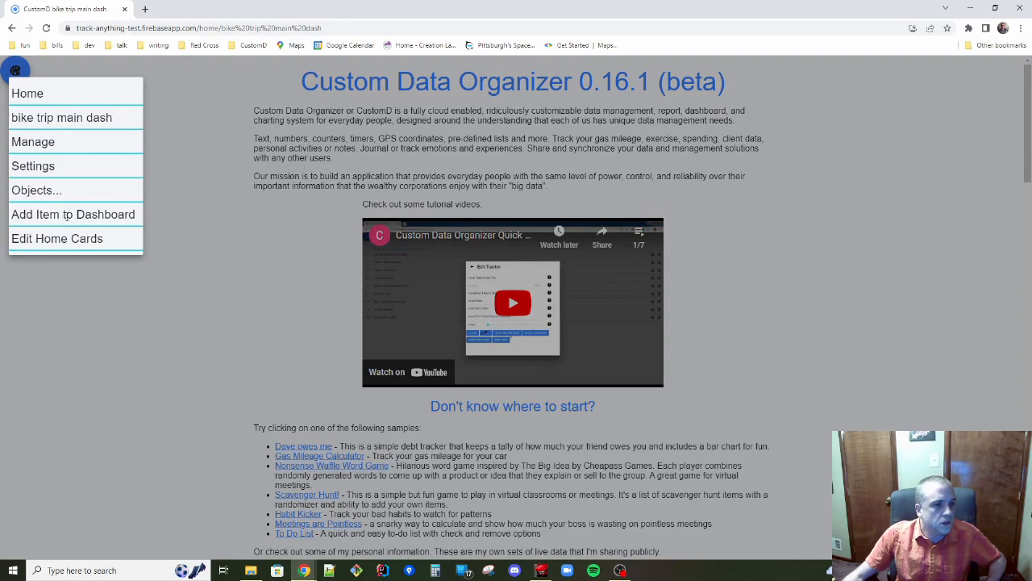
{"action": "left_click", "coordinate": [66, 215]}
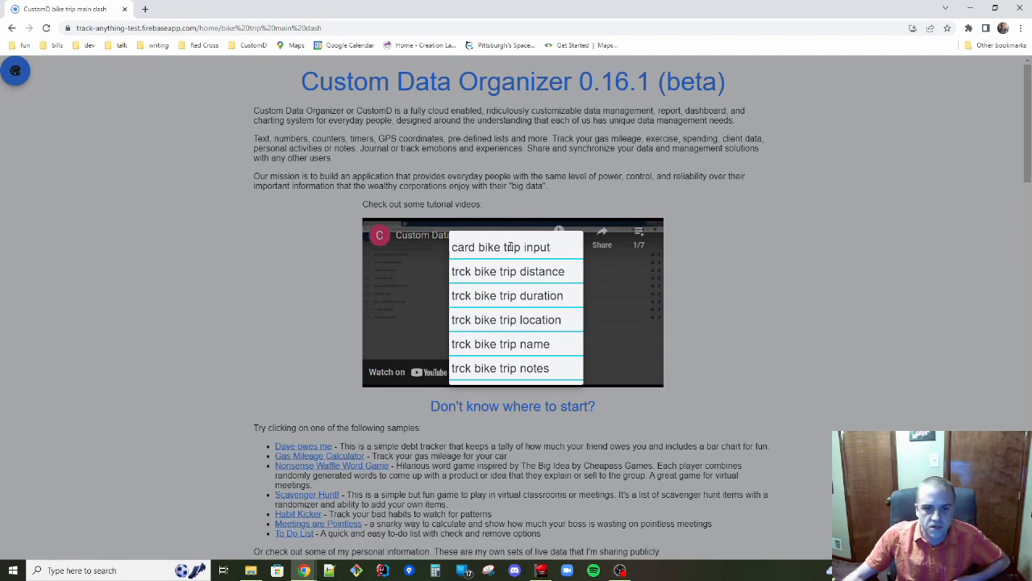
{"action": "left_click", "coordinate": [509, 247]}
{"action": "scroll", "coordinate": [55, 117], "scroll_direction": "down", "scroll_amount": 2}
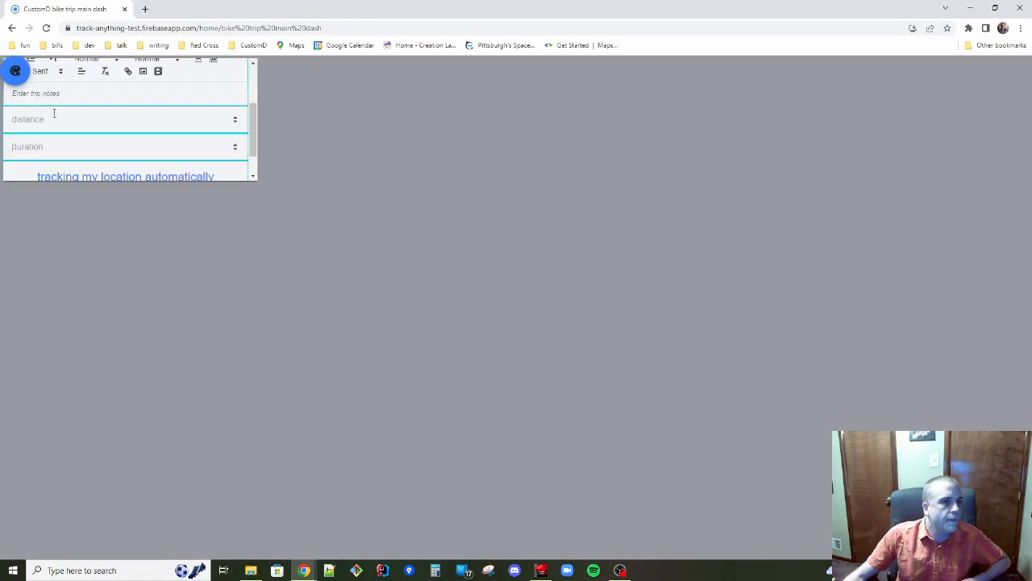
Edit the dashboard layout, enlarging the bike trip input card to fit all its fields and moving it clear of the floating menu.
{"action": "left_click", "coordinate": [12, 74]}
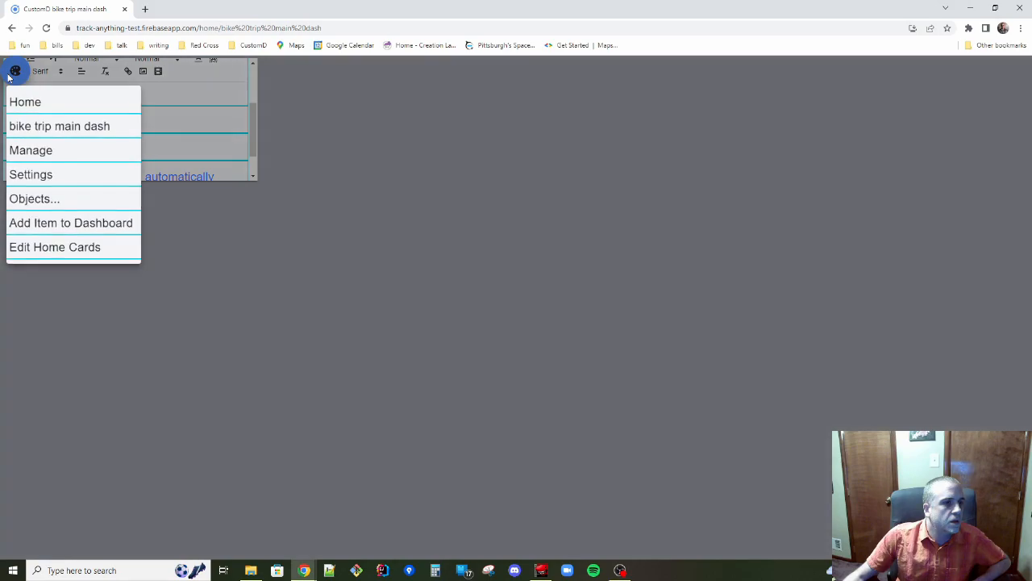
{"action": "left_click", "coordinate": [66, 250]}
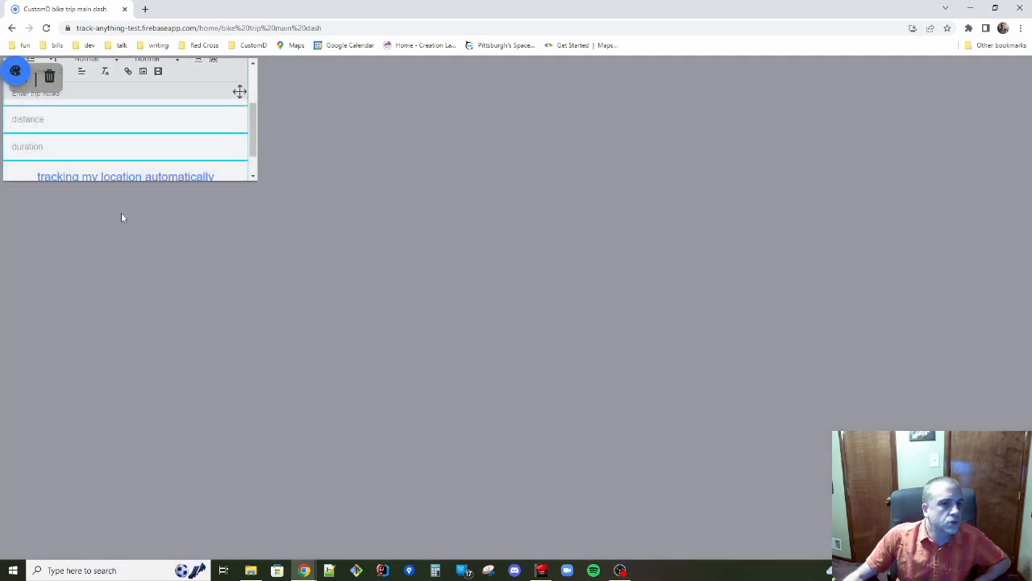
{"action": "left_click_drag", "start_coordinate": [239, 92], "coordinate": [300, 258]}
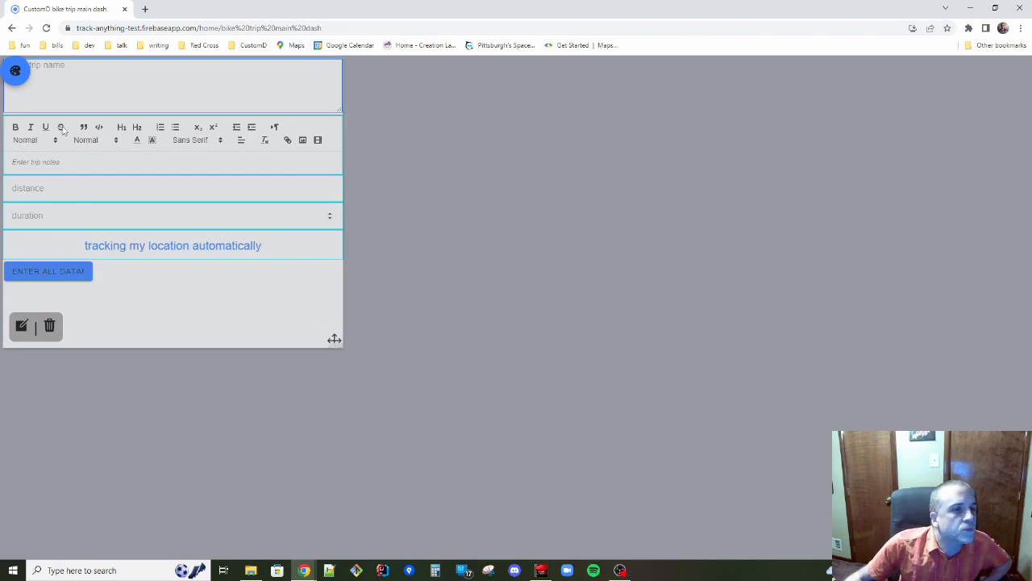
{"action": "left_click_drag", "start_coordinate": [88, 68], "coordinate": [134, 68]}
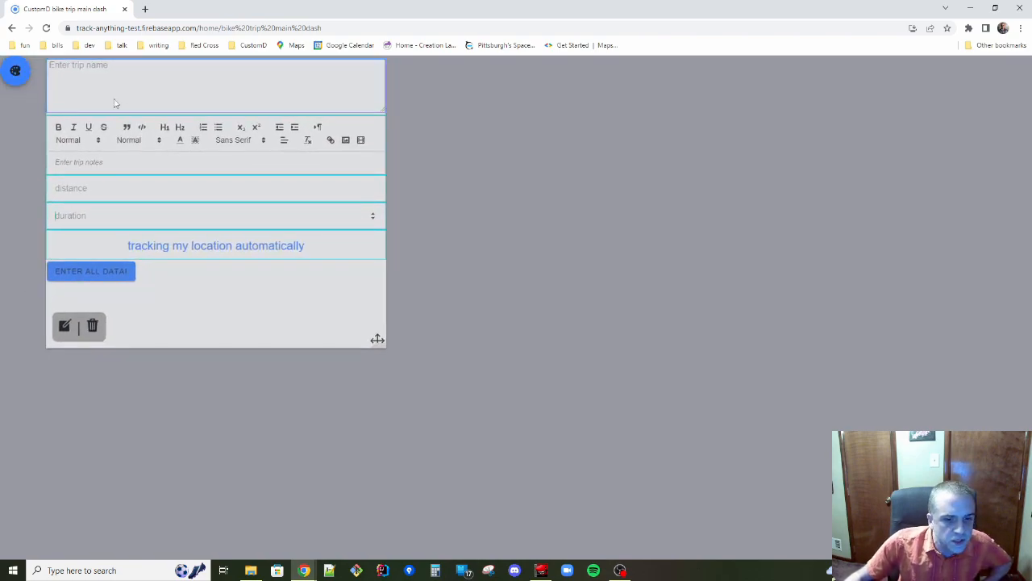
{"action": "left_click", "coordinate": [16, 73]}
{"action": "left_click", "coordinate": [48, 247]}
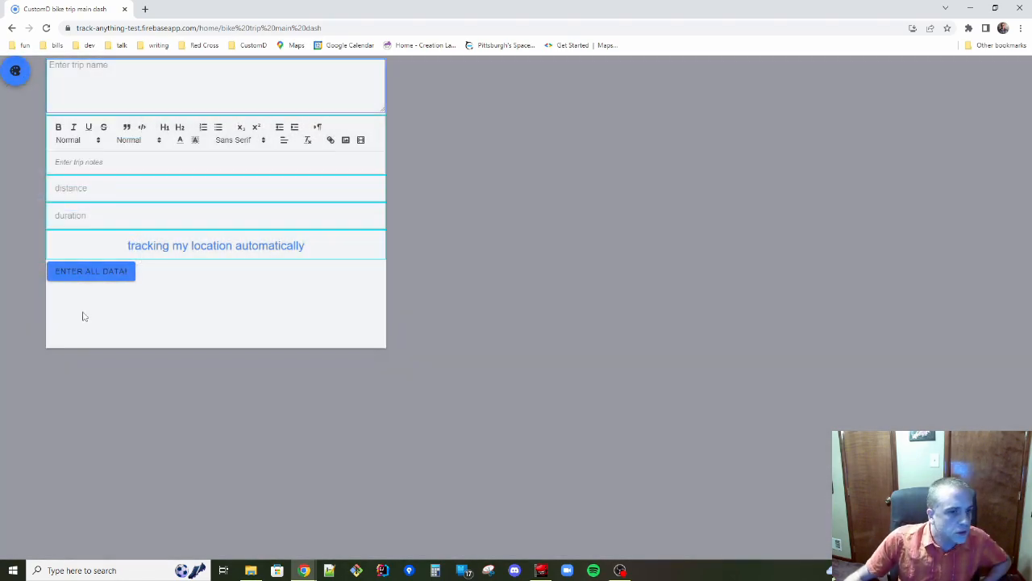
Enter "Seattle no rain" as the trip name on the card and move on toward the trip notes.
{"action": "left_click", "coordinate": [129, 84]}
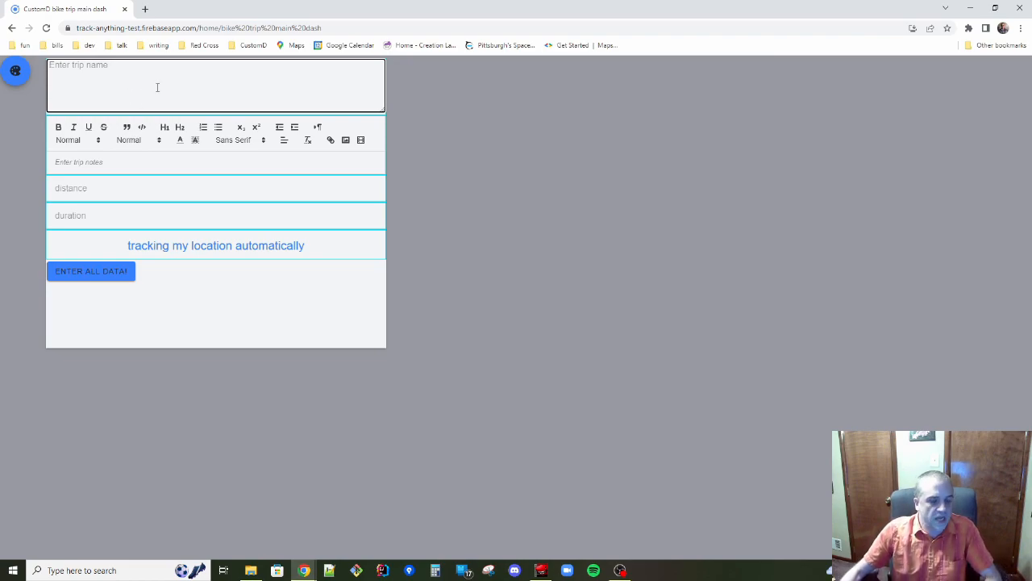
{"action": "type", "text": "S"}
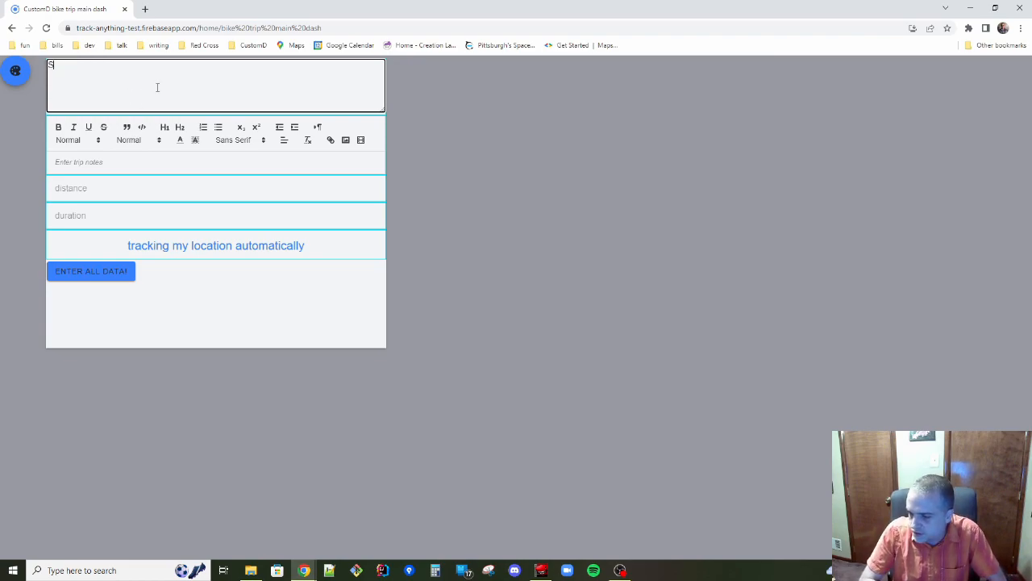
{"action": "type", "text": "eattle no rain"}
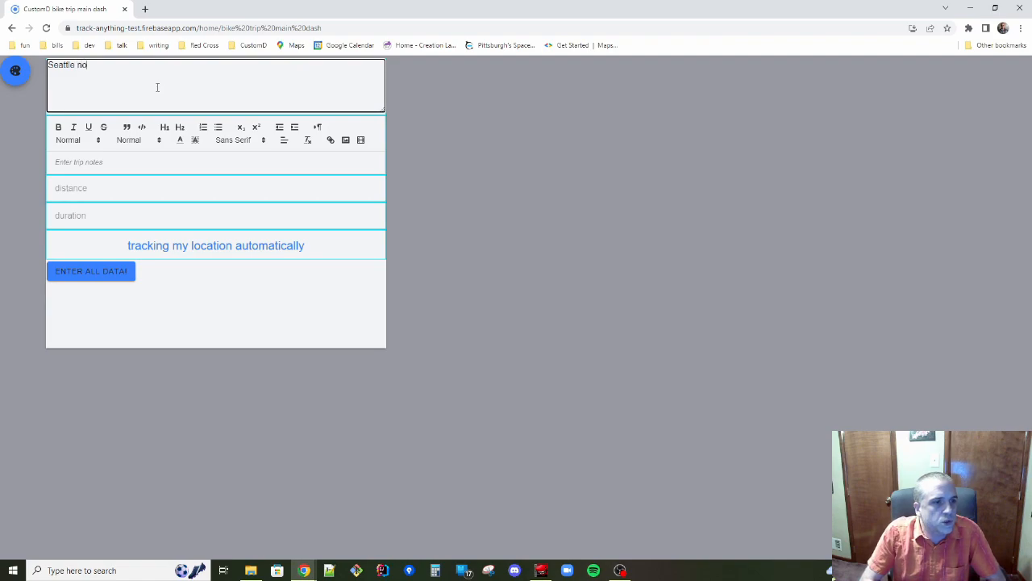
{"action": "key", "text": "Tab"}
{"action": "key", "text": "Tab"}
{"action": "key", "text": "Tab"}
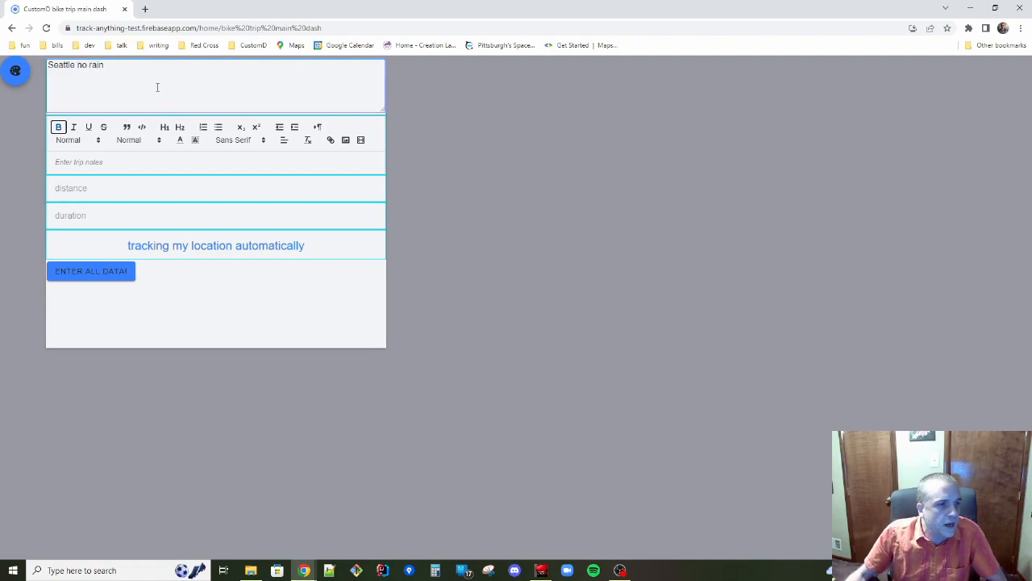
Enter the trip notes "It kept threatening to rain but never did. I kept stopping for coffee.".
{"action": "left_click", "coordinate": [116, 164]}
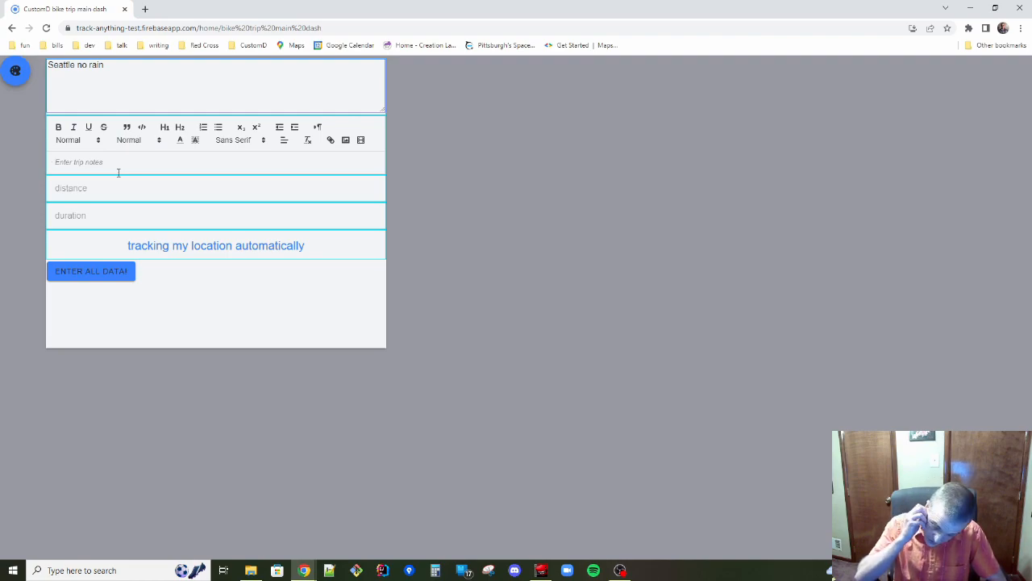
{"action": "type", "text": "I"}
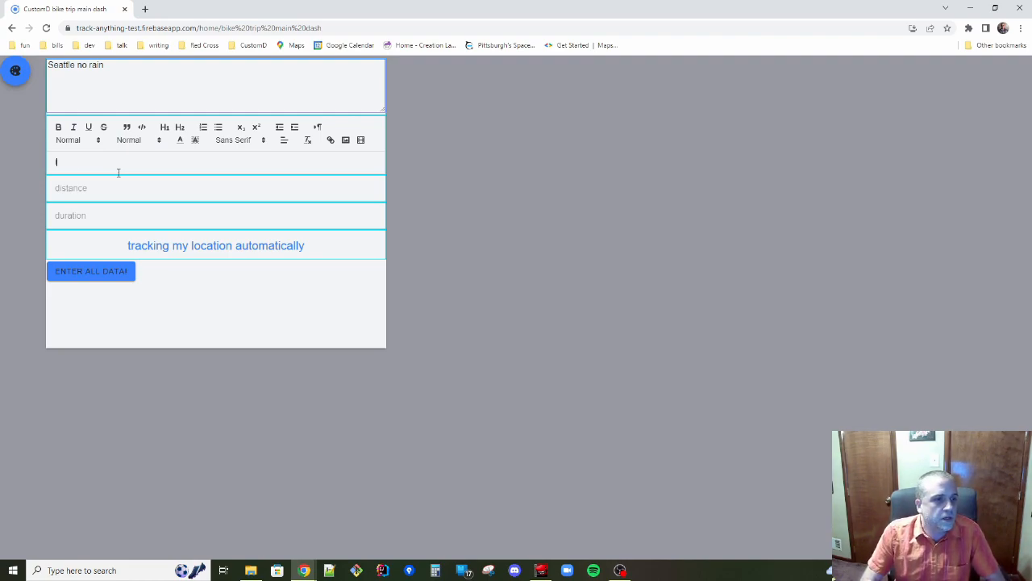
{"action": "type", "text": "t kept threaten"}
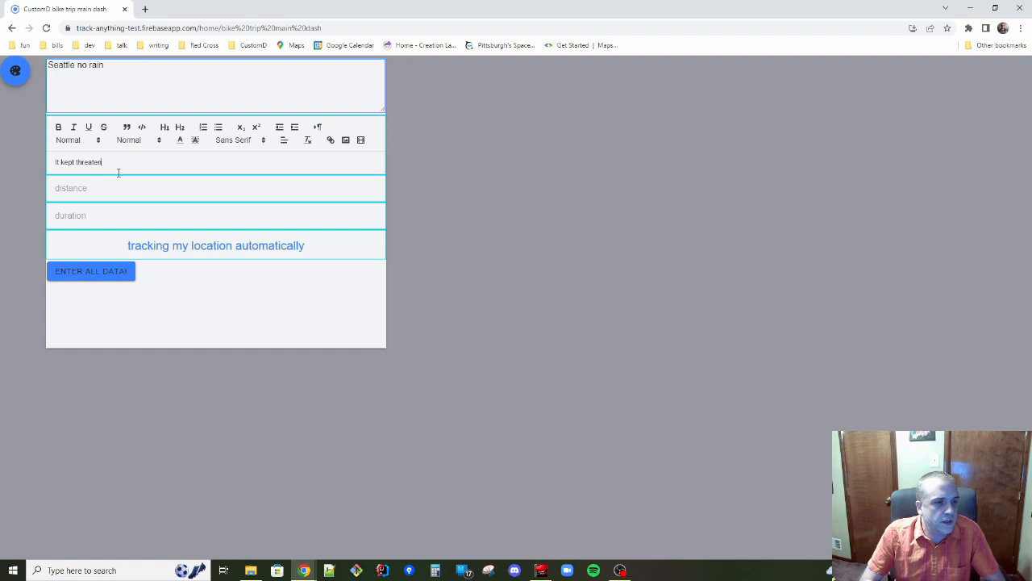
{"action": "type", "text": "ing to rain"}
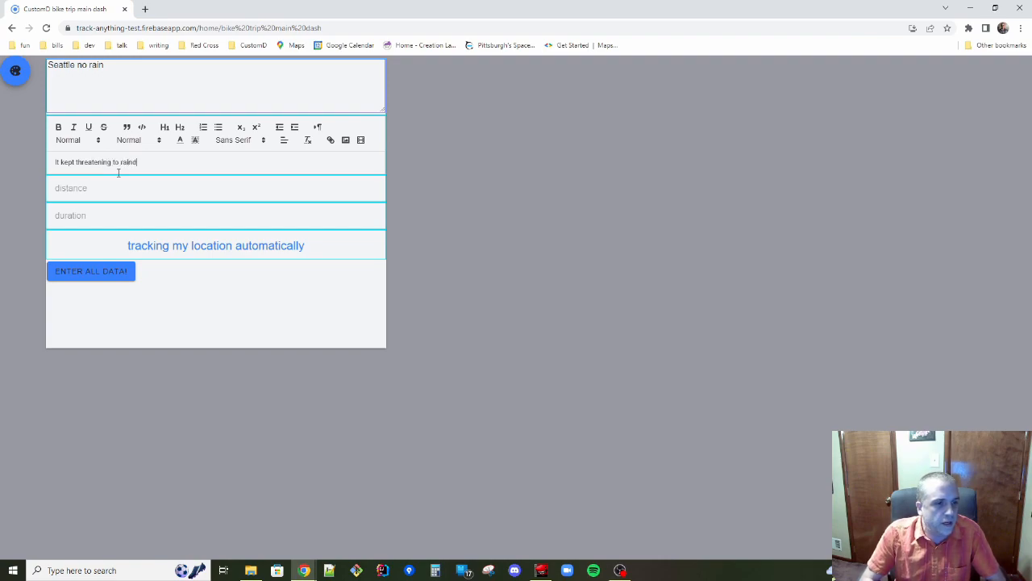
{"action": "type", "text": " but never did"}
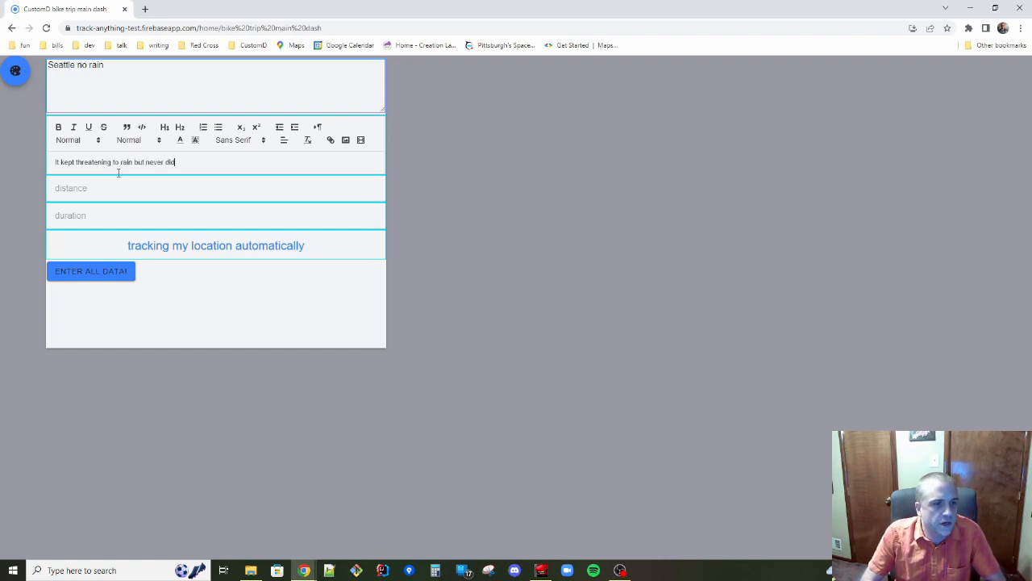
{"action": "type", "text": ". I kept s"}
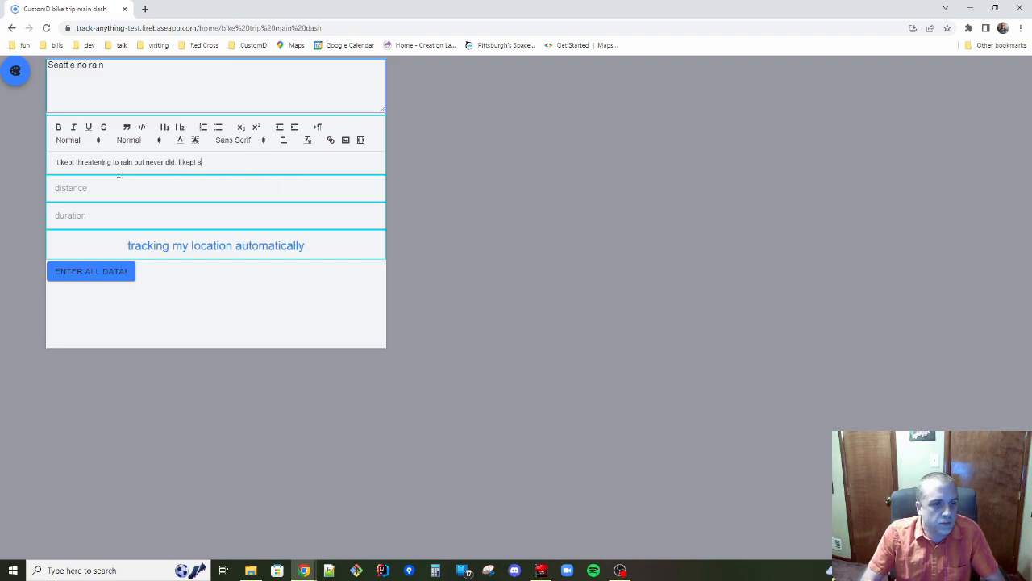
{"action": "type", "text": "topping for cov"}
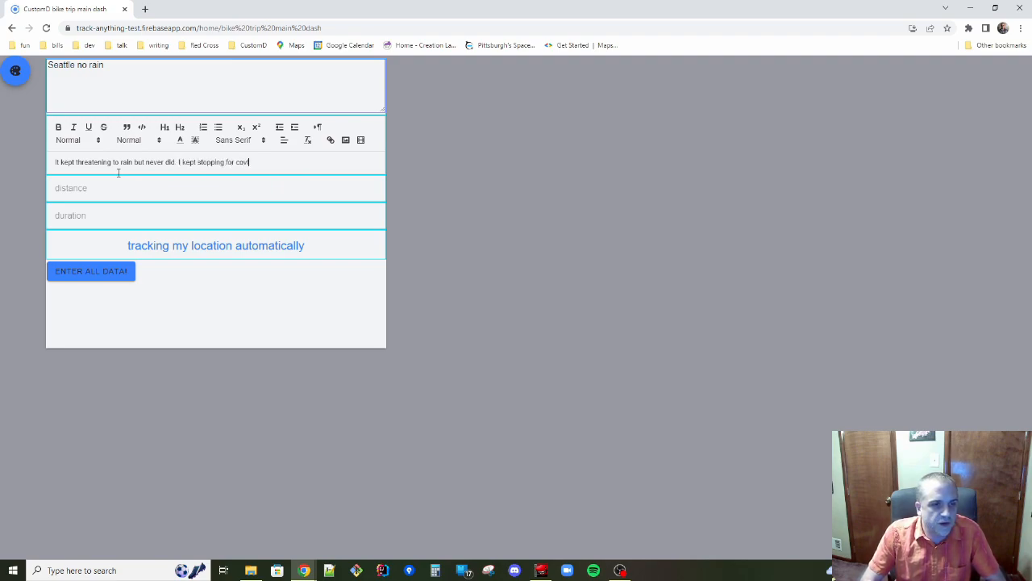
{"action": "key", "text": "BackSpace"}
{"action": "type", "text": "ffee"}
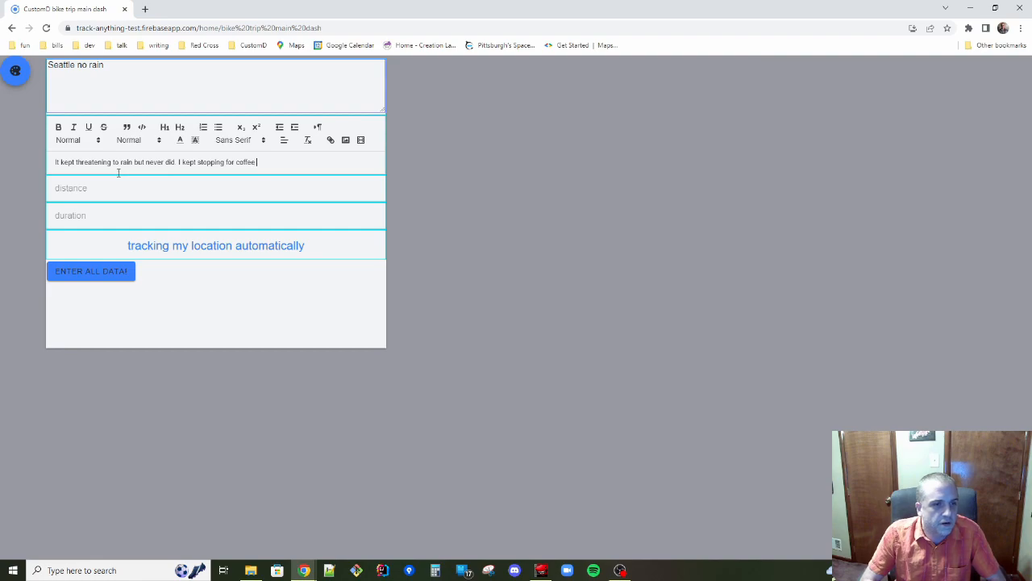
Set the Seattle trip's distance to 60 and duration to 4, and submit the entry.
{"action": "left_click", "coordinate": [94, 187]}
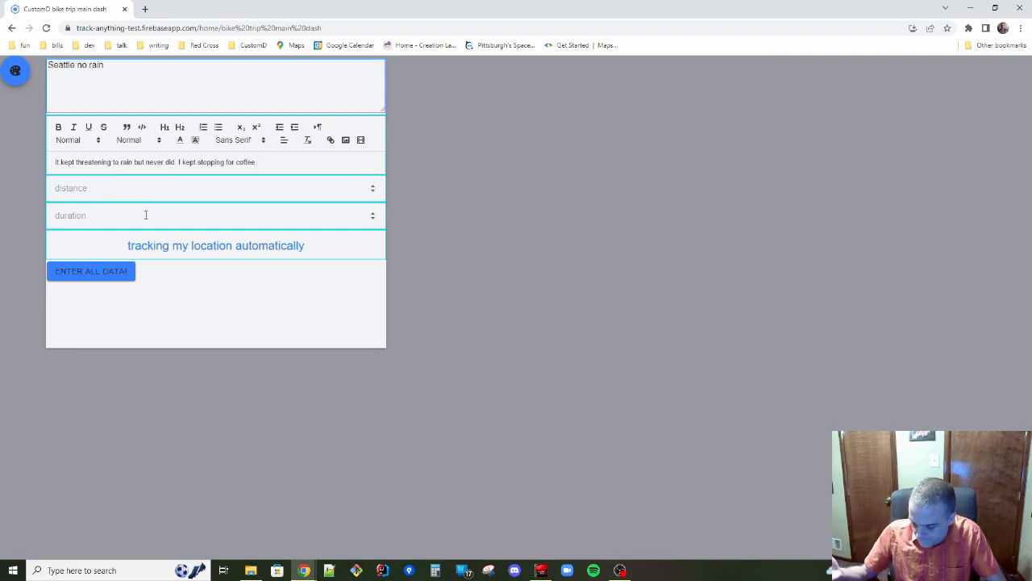
{"action": "type", "text": "60"}
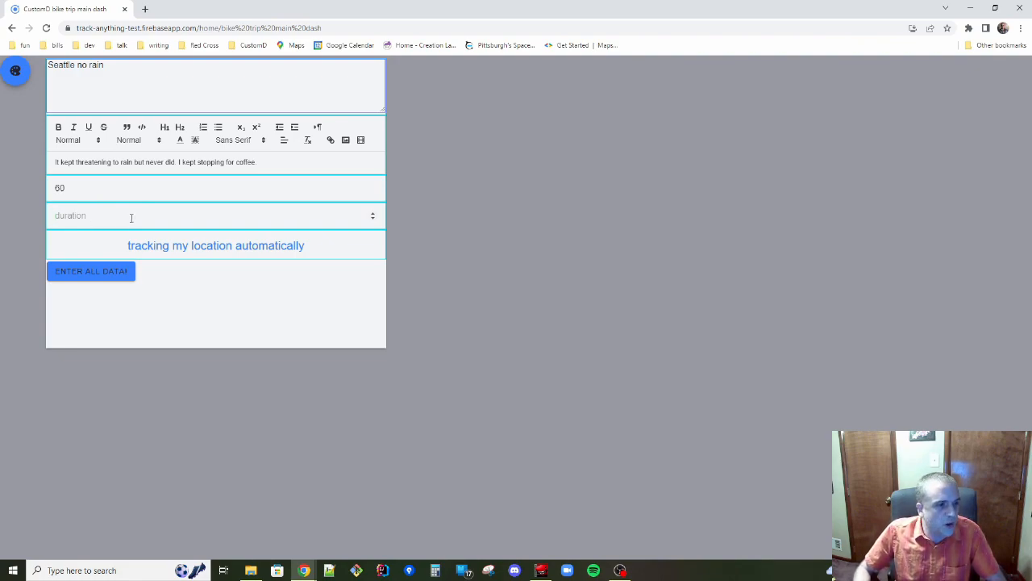
{"action": "type", "text": "4"}
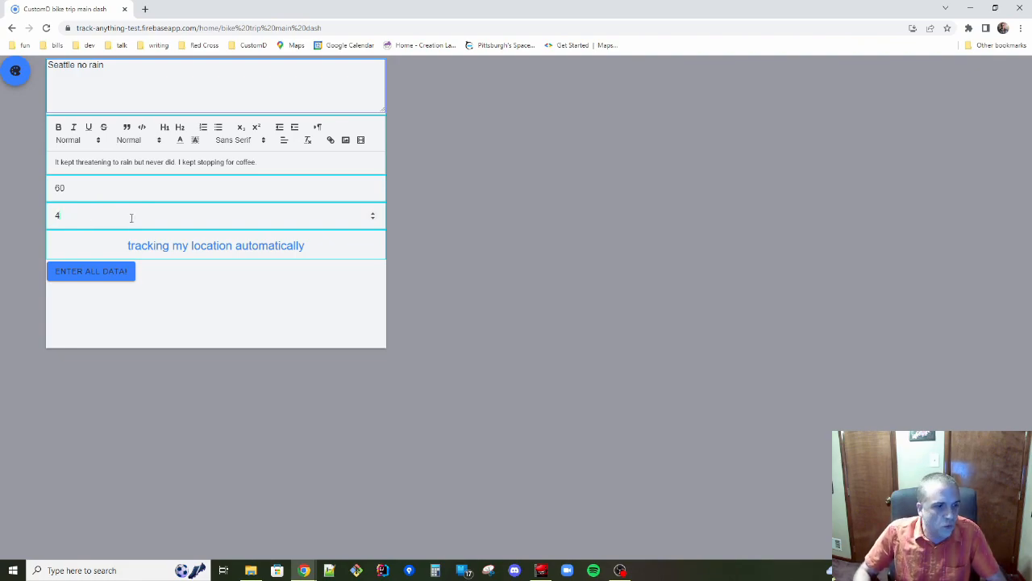
{"action": "left_click", "coordinate": [107, 275]}
Record a trip named "Dallas heat" with notes "nothing but flat open spaces", distance 120 and duration 6.
{"action": "left_click", "coordinate": [103, 71]}
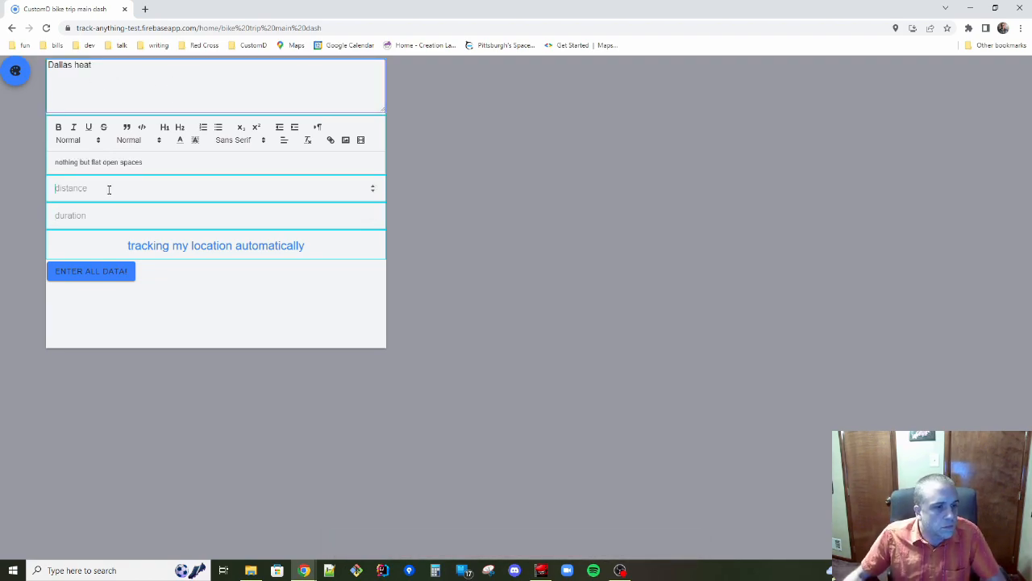
{"action": "type", "text": "120"}
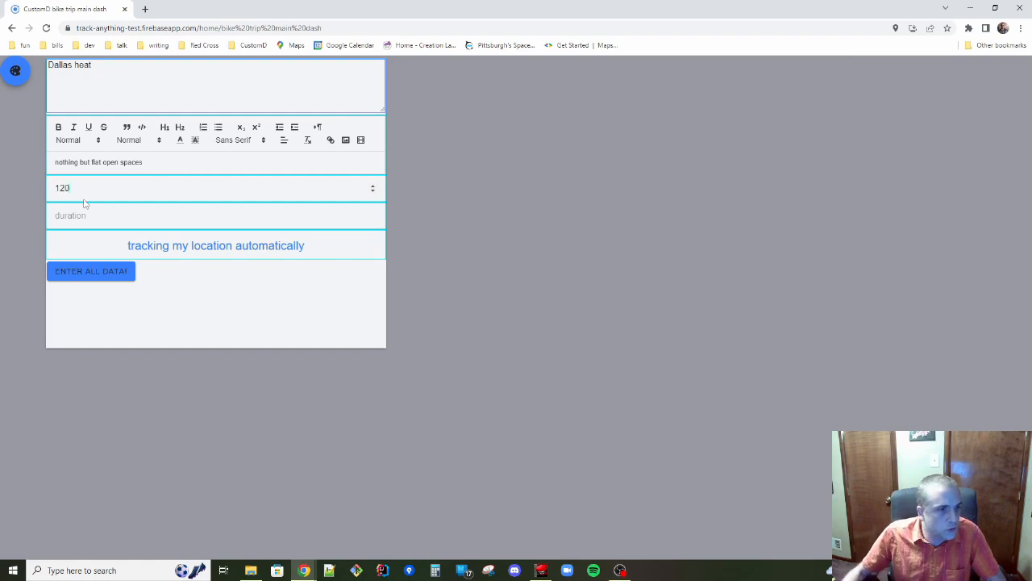
{"action": "left_click", "coordinate": [85, 217]}
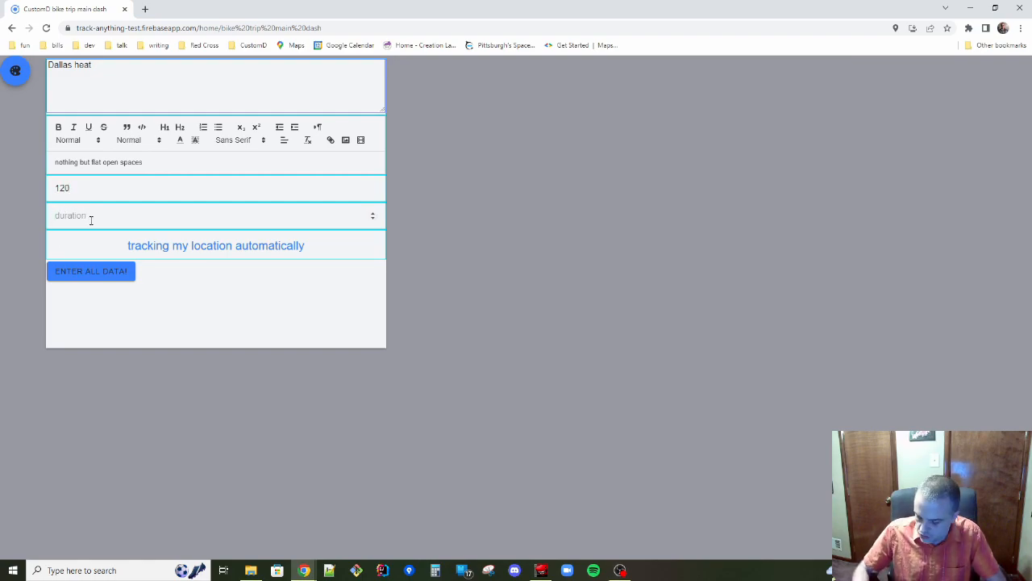
{"action": "type", "text": "6"}
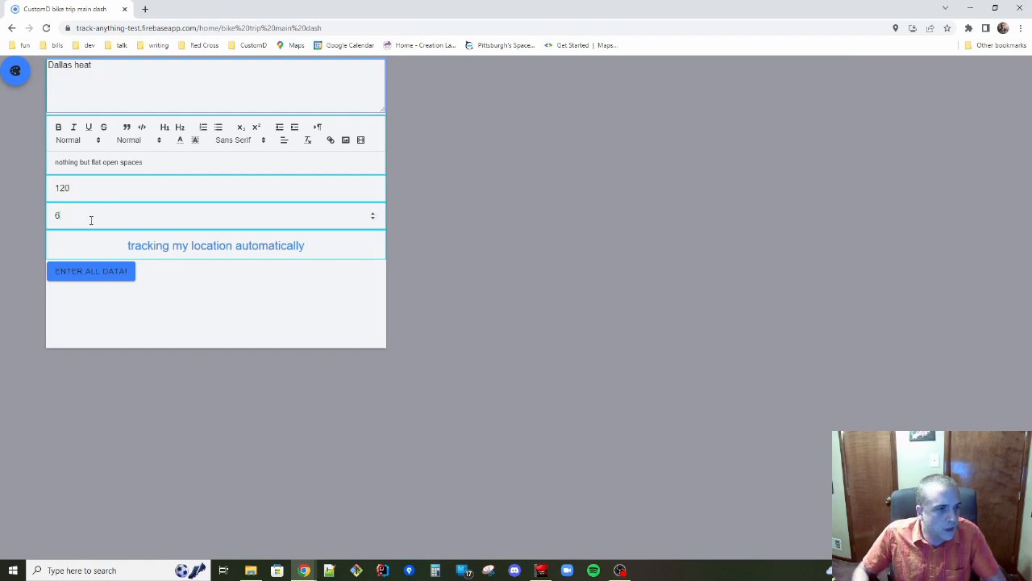
{"action": "left_click", "coordinate": [112, 275]}
Enter trip name "Pittsburgh Hills" and notes "up and down up and down", making both words "down" bold and italic.
{"action": "left_click", "coordinate": [105, 77]}
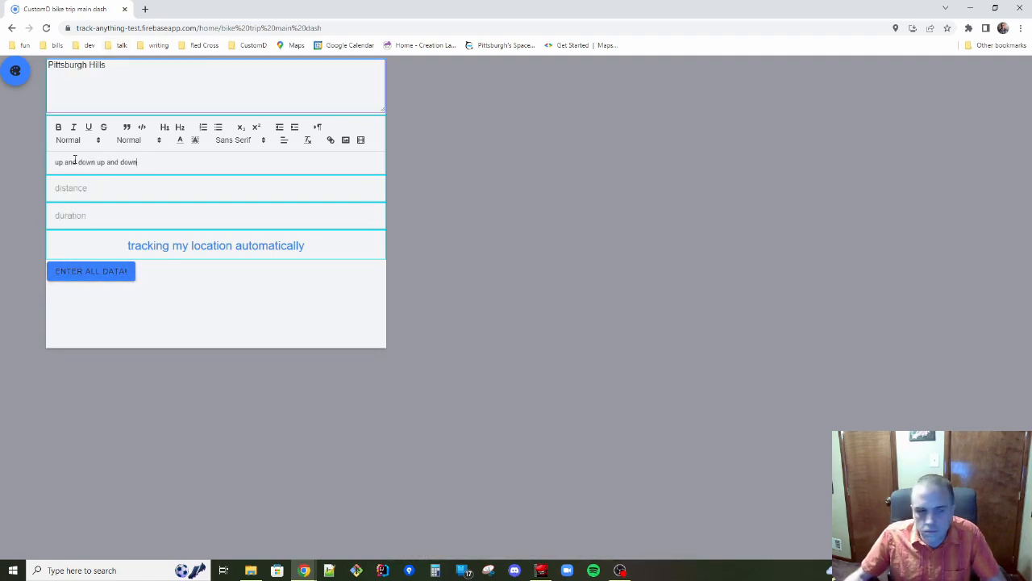
{"action": "left_click_drag", "start_coordinate": [139, 162], "coordinate": [34, 168]}
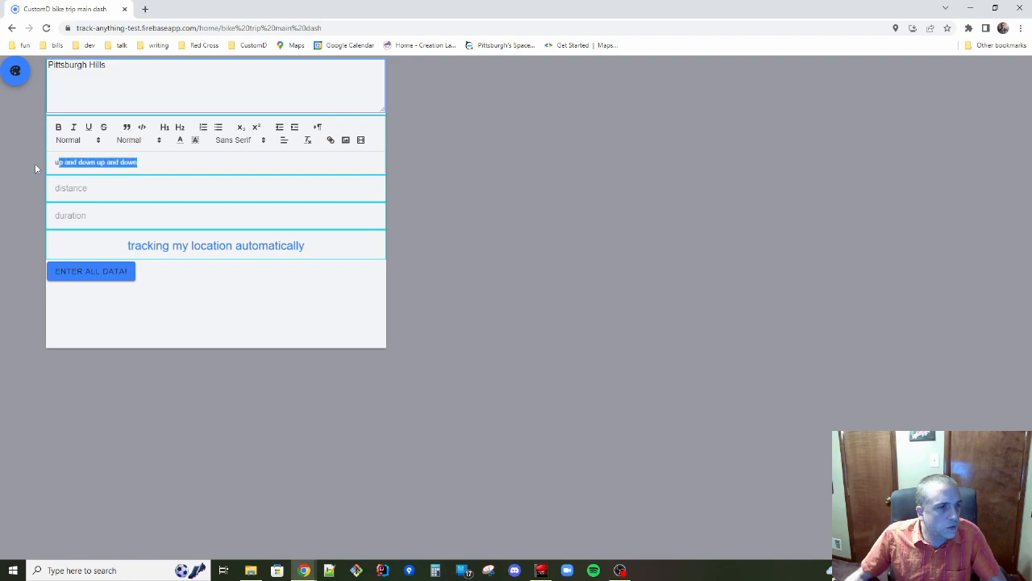
{"action": "double_click", "coordinate": [87, 163]}
{"action": "left_click", "coordinate": [58, 127]}
{"action": "double_click", "coordinate": [128, 162]}
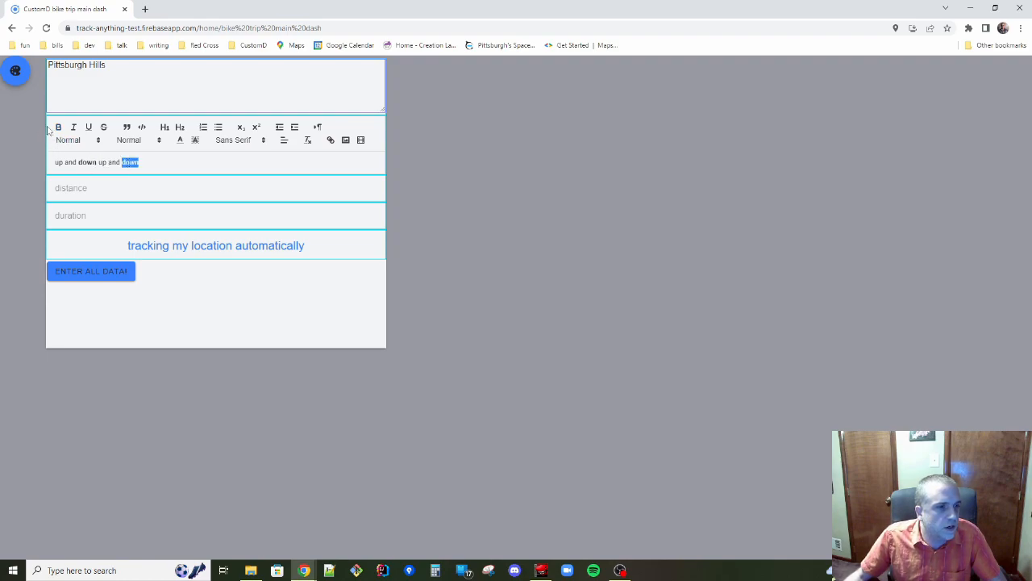
{"action": "left_click", "coordinate": [60, 128]}
{"action": "left_click", "coordinate": [73, 129]}
{"action": "double_click", "coordinate": [87, 162]}
{"action": "left_click", "coordinate": [74, 129]}
Set the Pittsburgh Hills trip's distance to 40 and duration to 3, and submit the entry.
{"action": "left_click", "coordinate": [107, 188]}
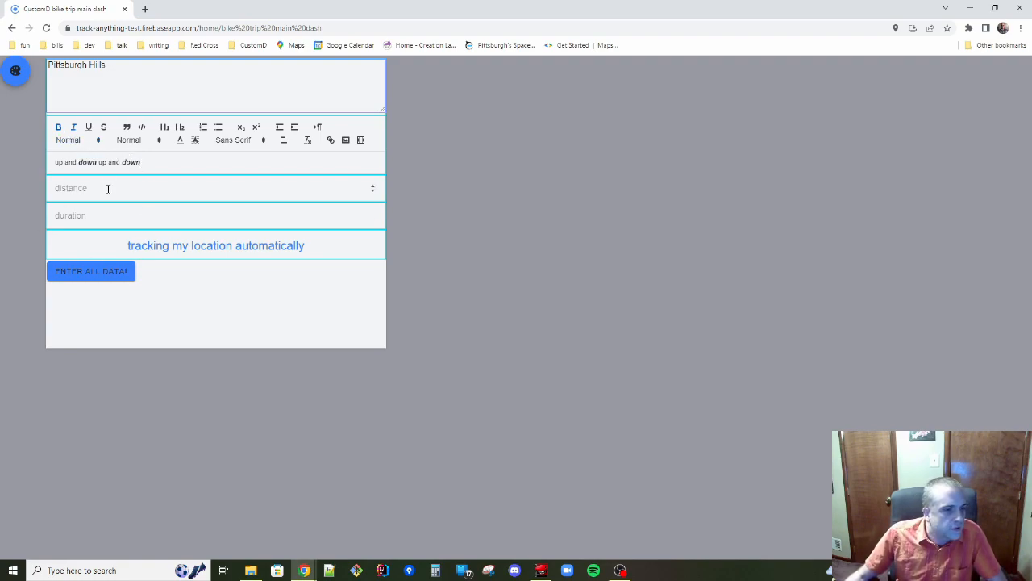
{"action": "type", "text": "40"}
{"action": "key", "text": "Tab"}
{"action": "type", "text": "0"}
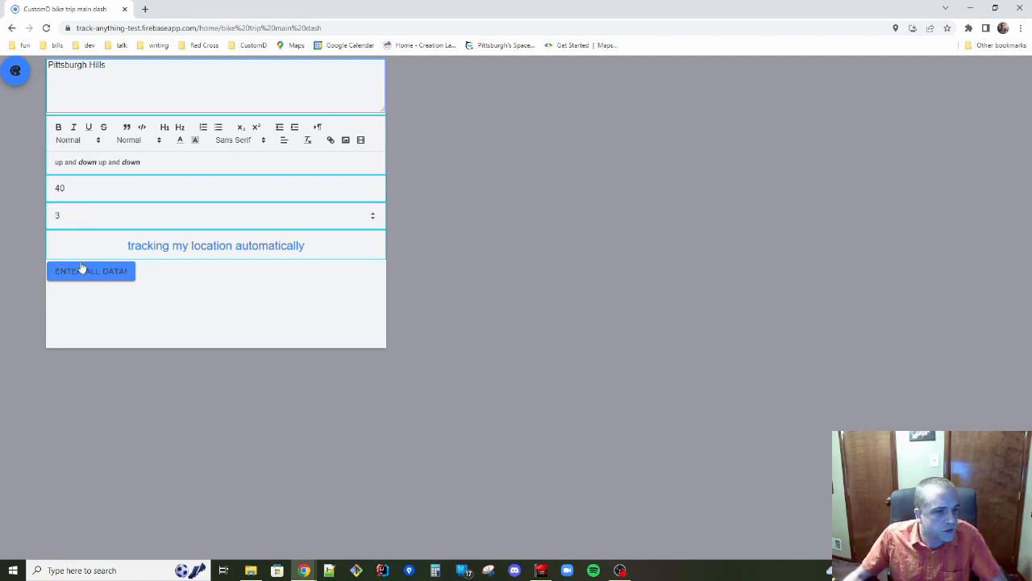
{"action": "left_click", "coordinate": [122, 272]}
Record a trip named "Florida incomplete" with notes "I had to stop early because I forgot to check the hurricane warnings", distance 18 and duration 1.
{"action": "left_click", "coordinate": [103, 82]}
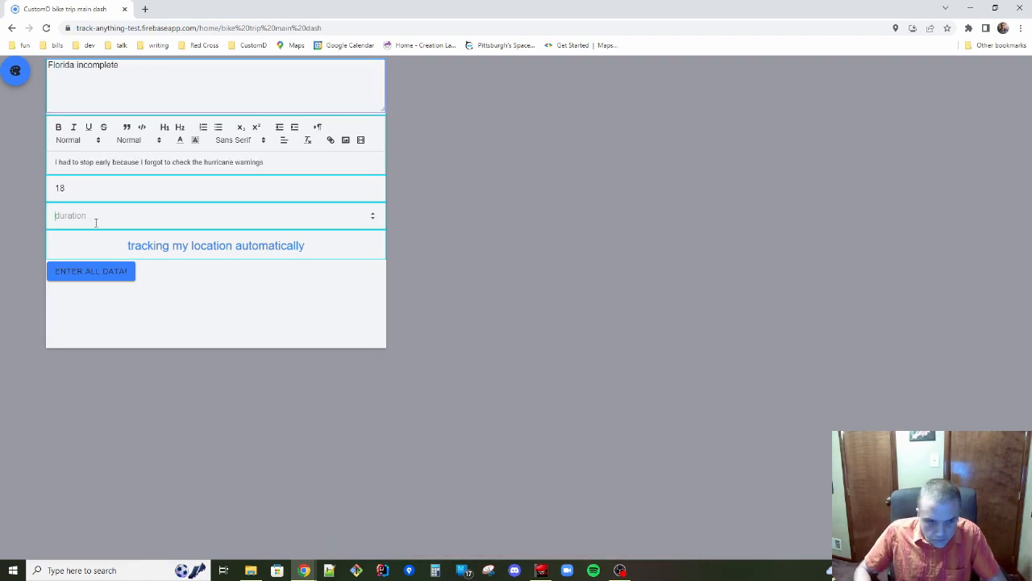
{"action": "type", "text": "1"}
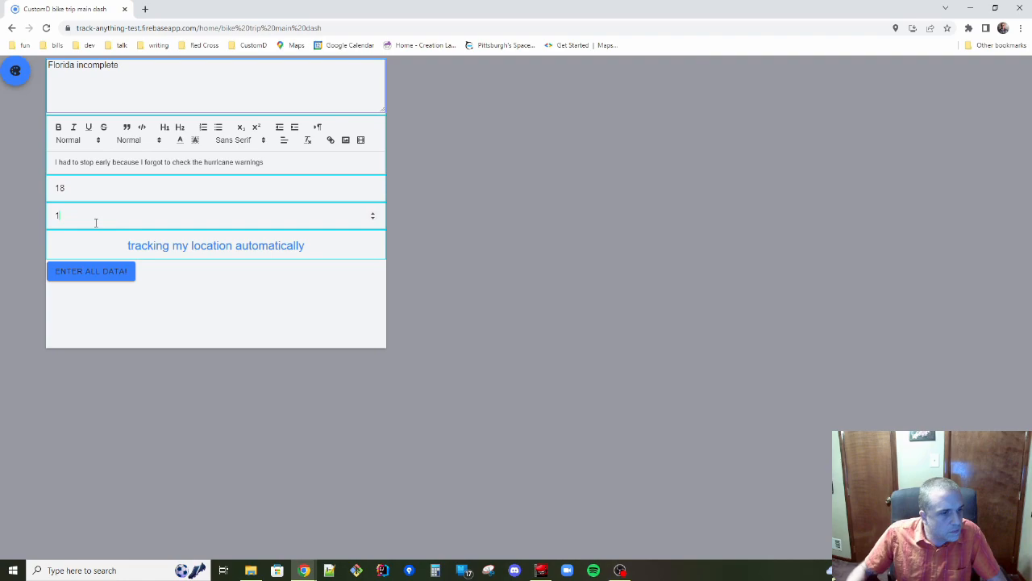
{"action": "left_click", "coordinate": [99, 274]}
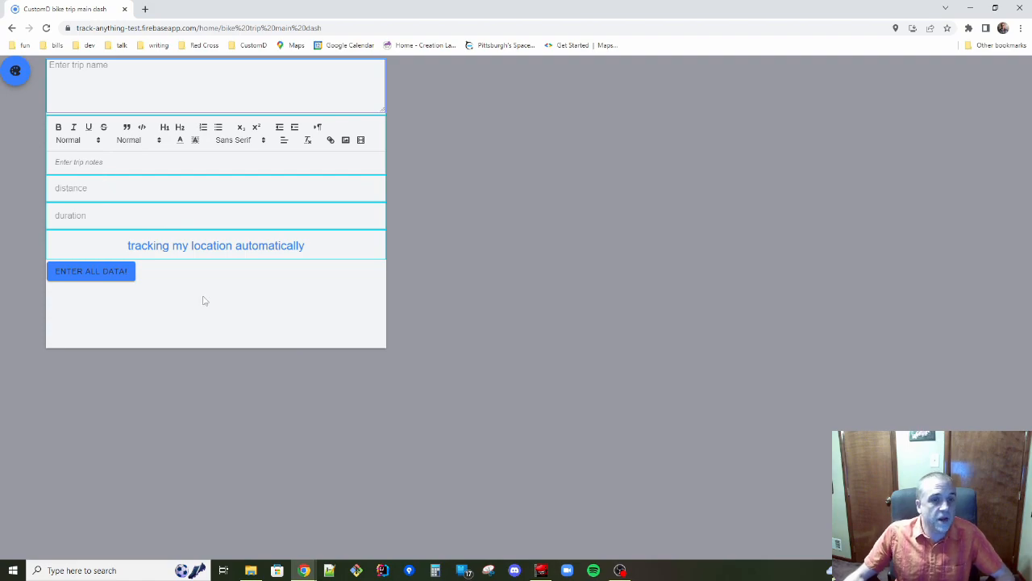
Turn on home card editing and open the bike trip input card in the Card Editor.
{"action": "left_click", "coordinate": [16, 75]}
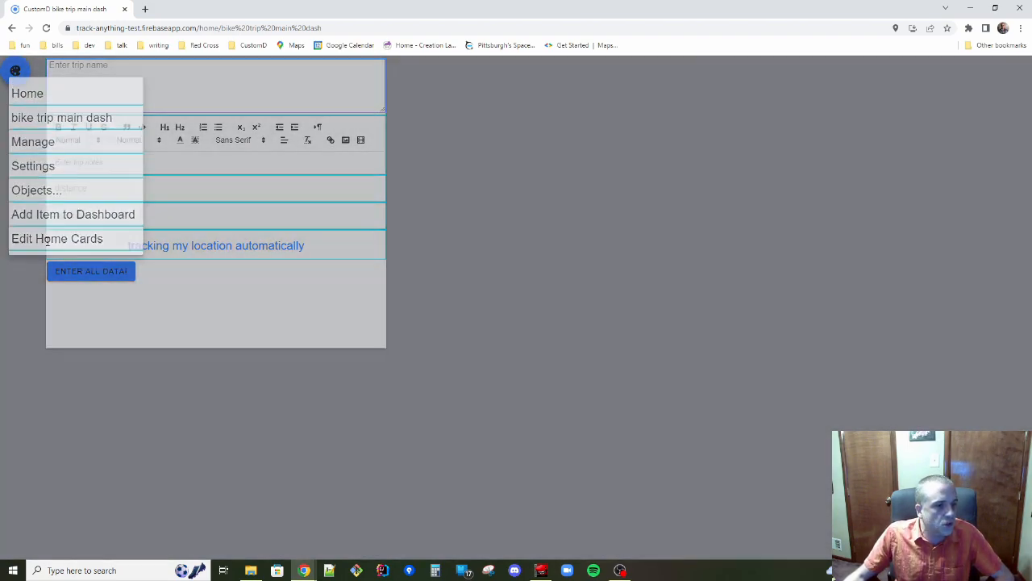
{"action": "left_click", "coordinate": [47, 239]}
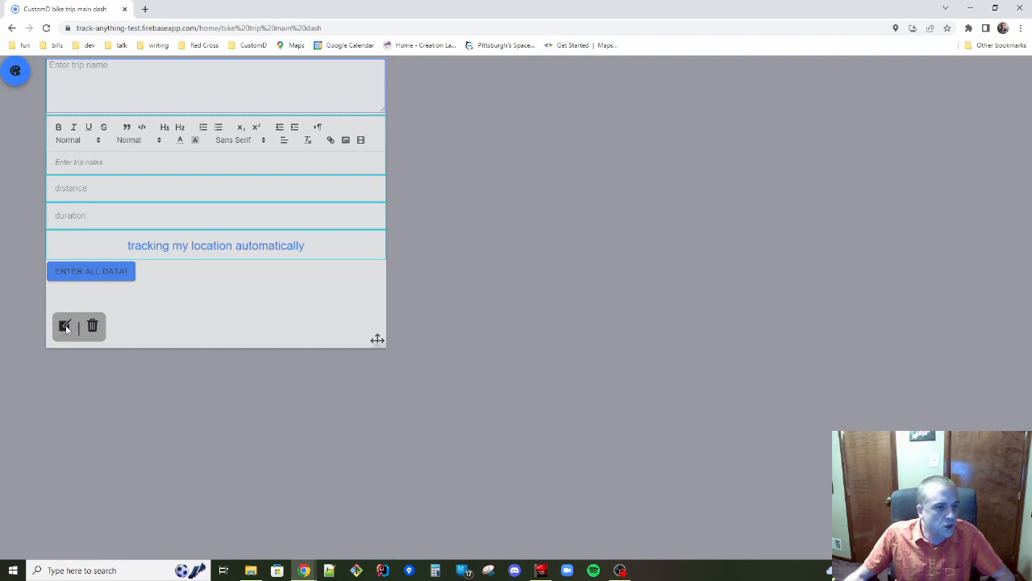
{"action": "left_click", "coordinate": [15, 72]}
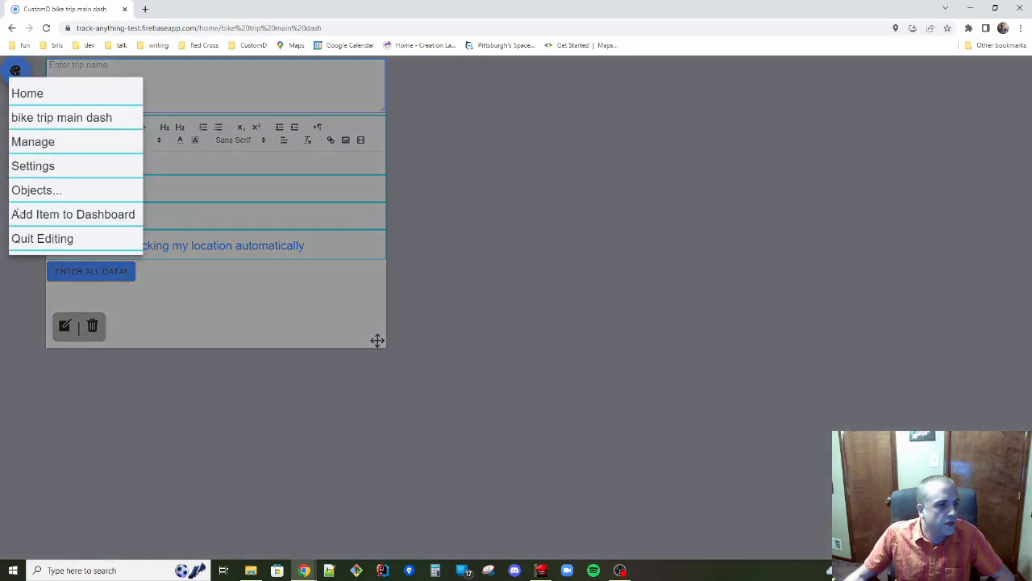
{"action": "left_click", "coordinate": [187, 279]}
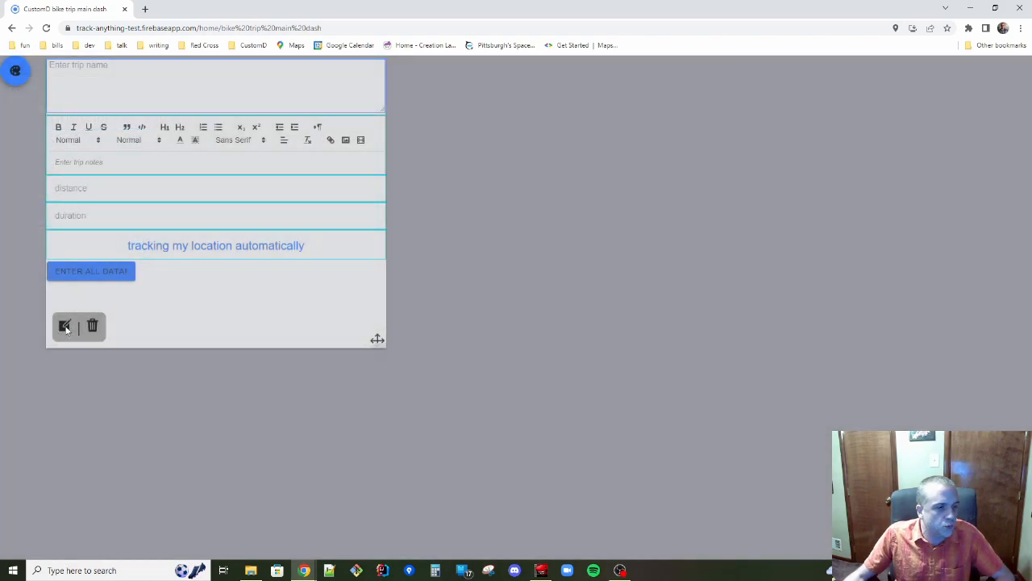
{"action": "left_click", "coordinate": [65, 325]}
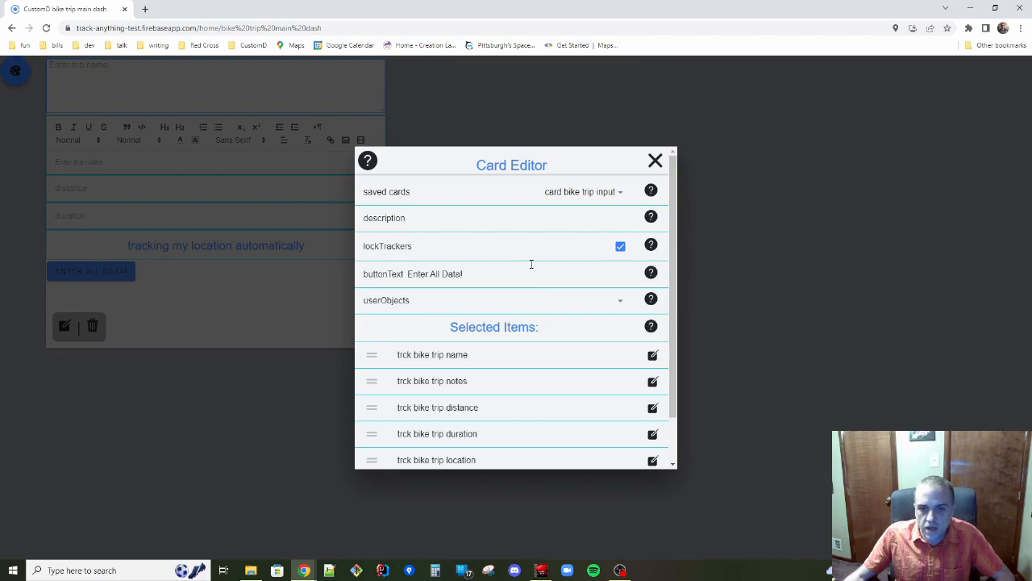
Open the card's recorded data, view the Dallas heat entry, and close the Data Editor without saving.
{"action": "scroll", "coordinate": [531, 264], "scroll_direction": "down", "scroll_amount": 1}
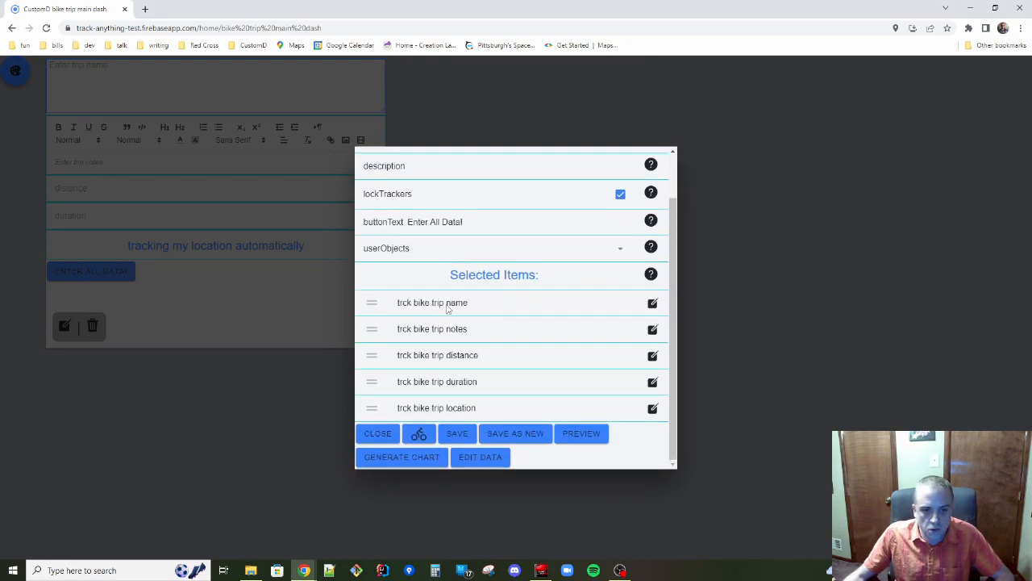
{"action": "left_click", "coordinate": [482, 457]}
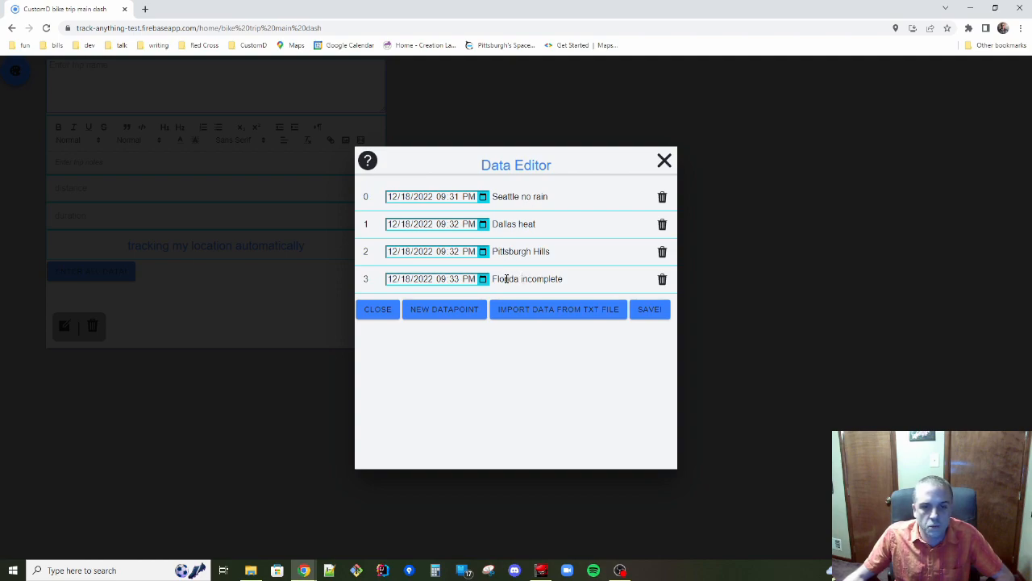
{"action": "left_click", "coordinate": [531, 226]}
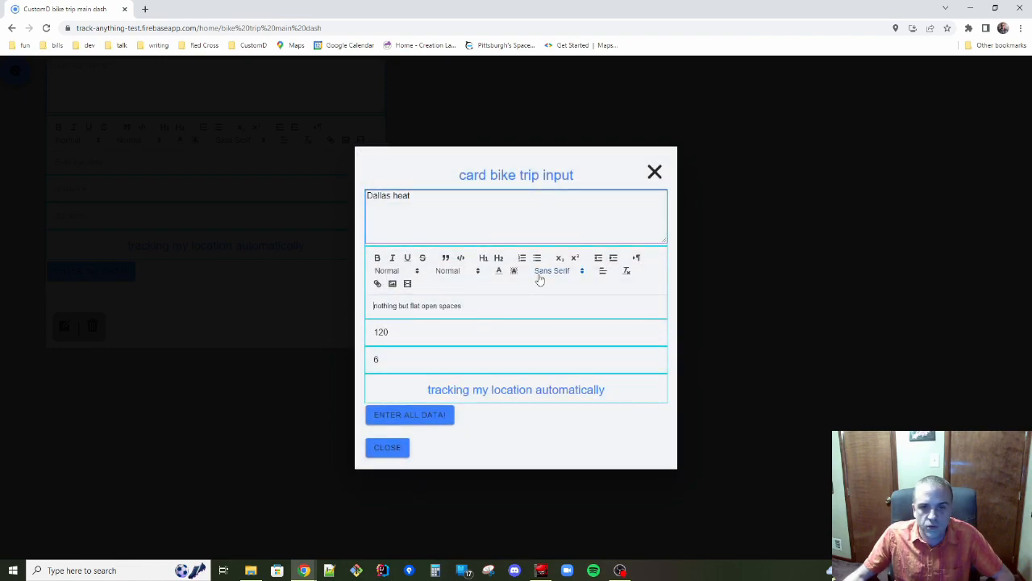
{"action": "left_click", "coordinate": [655, 172]}
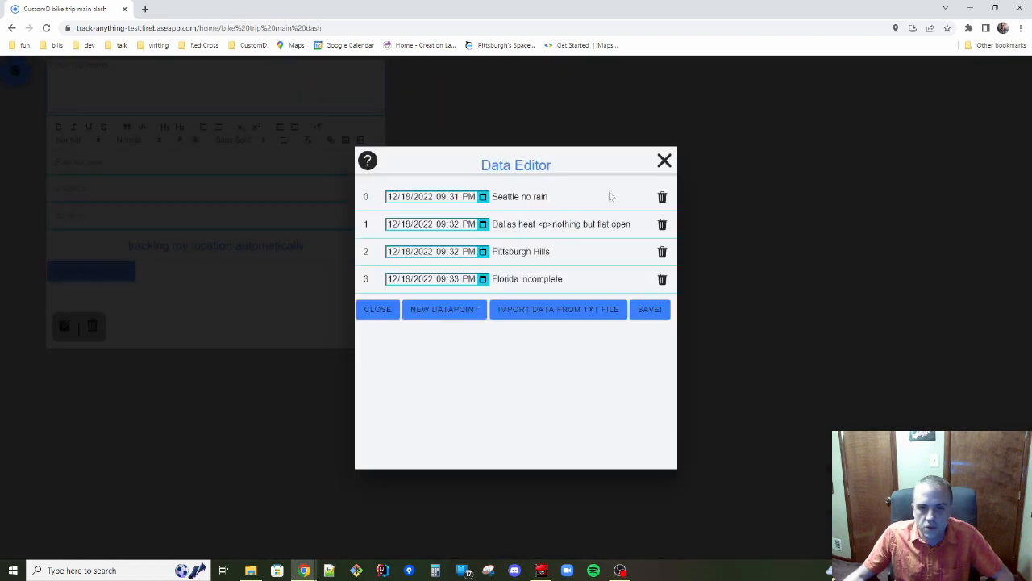
{"action": "left_click", "coordinate": [664, 161]}
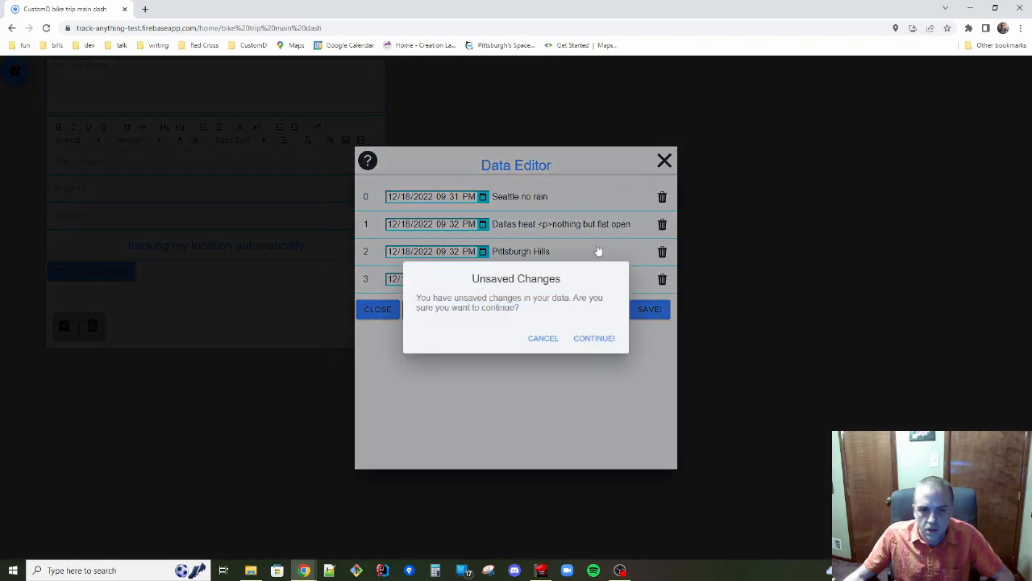
{"action": "left_click", "coordinate": [597, 339]}
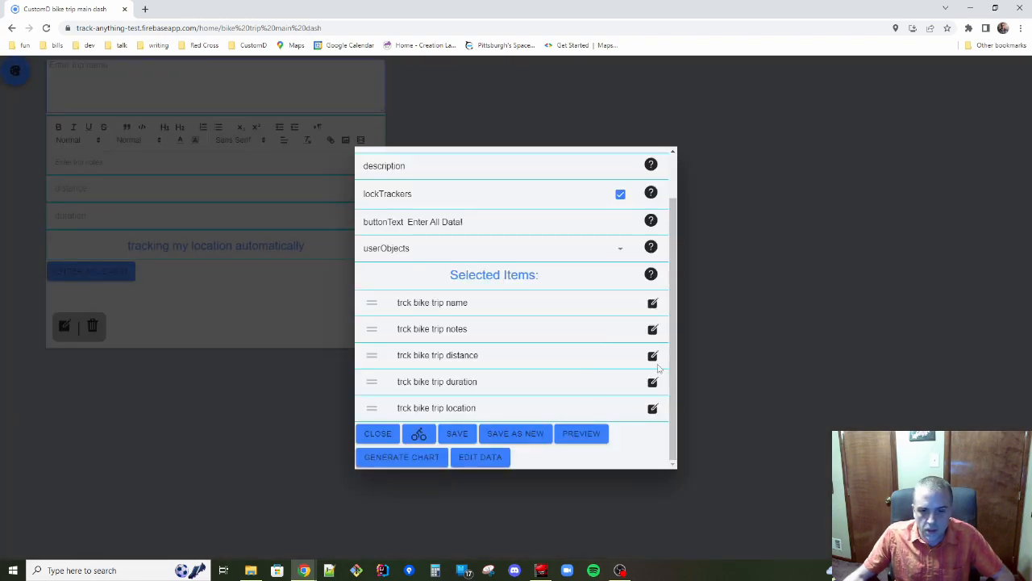
Open the bike trip distance tracker, view its recorded data, and close the data, tracker and card editors without saving.
{"action": "left_click", "coordinate": [654, 360]}
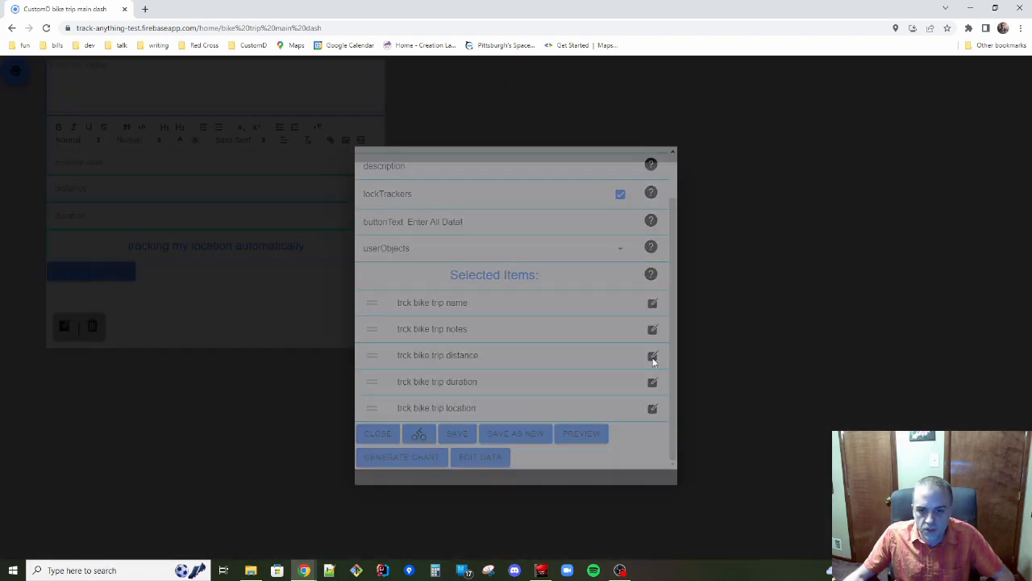
{"action": "scroll", "coordinate": [549, 292], "scroll_direction": "down", "scroll_amount": 2}
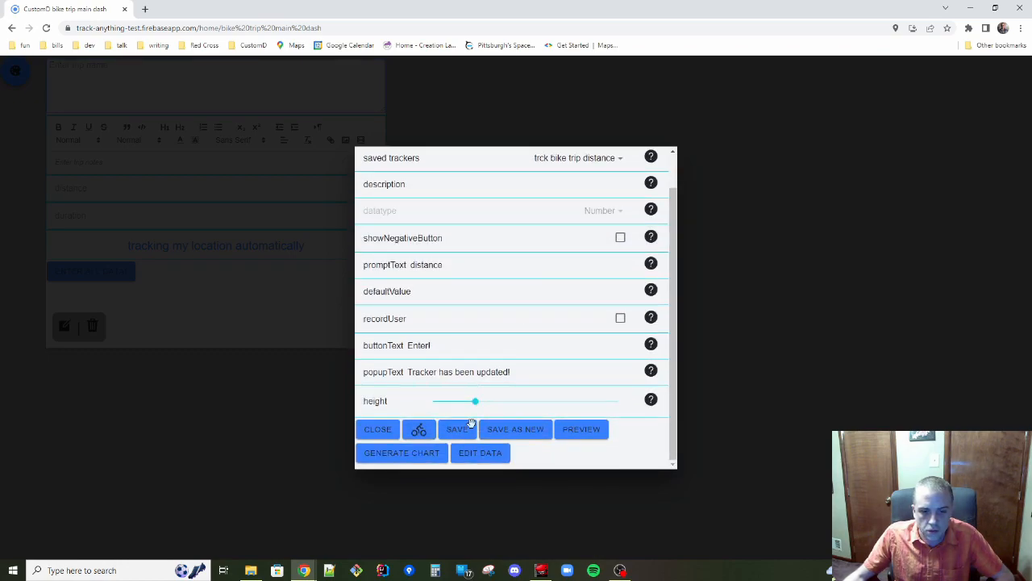
{"action": "left_click", "coordinate": [484, 454]}
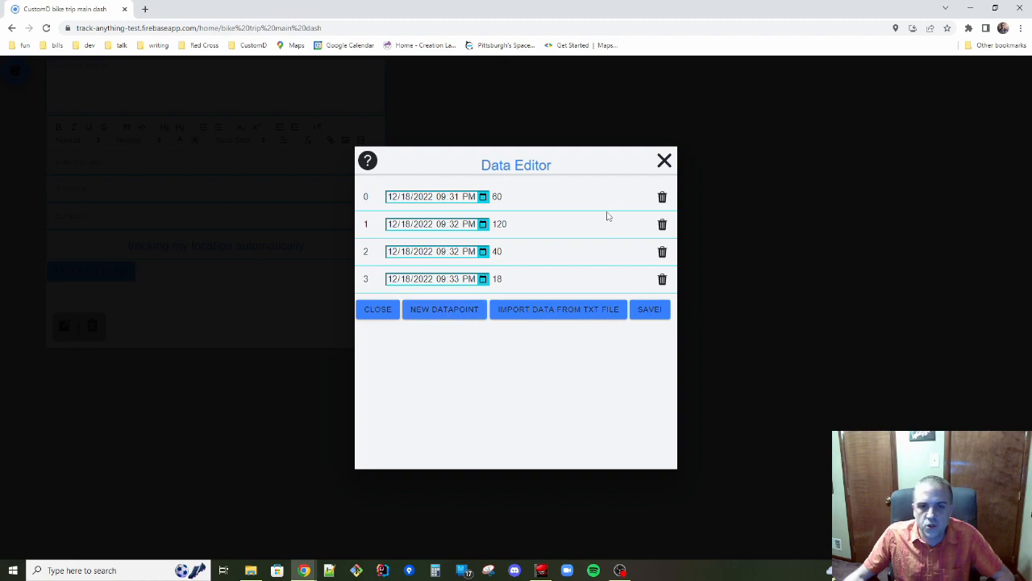
{"action": "left_click", "coordinate": [664, 161]}
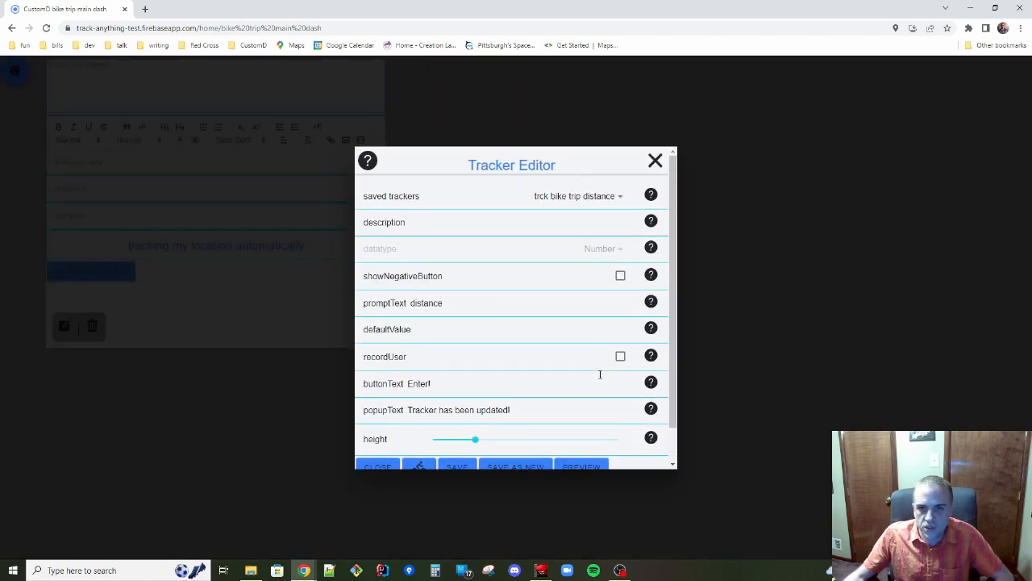
{"action": "left_click", "coordinate": [655, 162]}
{"action": "scroll", "coordinate": [575, 311], "scroll_direction": "up", "scroll_amount": 1}
{"action": "left_click", "coordinate": [655, 162]}
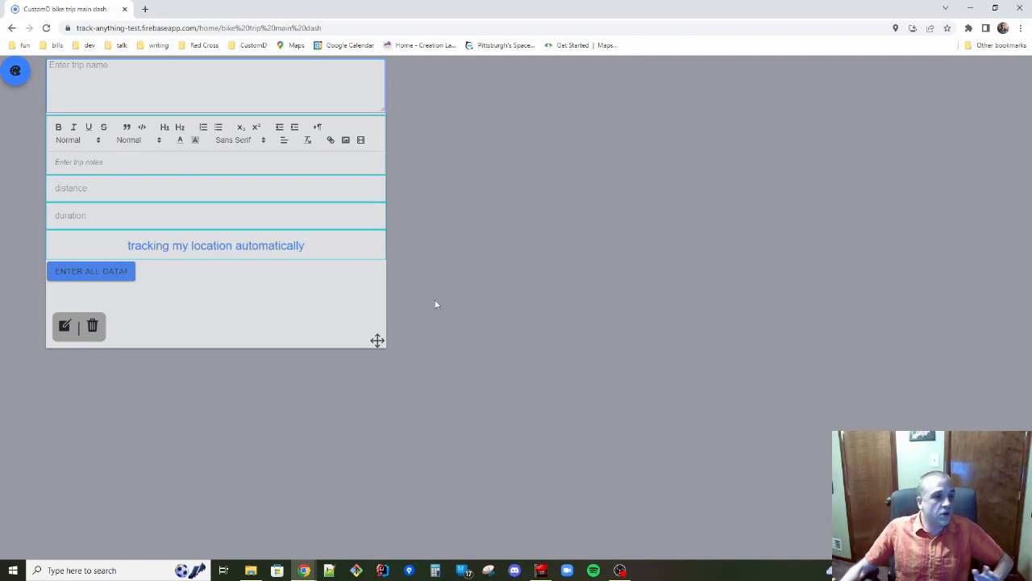
Quit home card editing and go to the Manage page.
{"action": "left_click", "coordinate": [17, 72]}
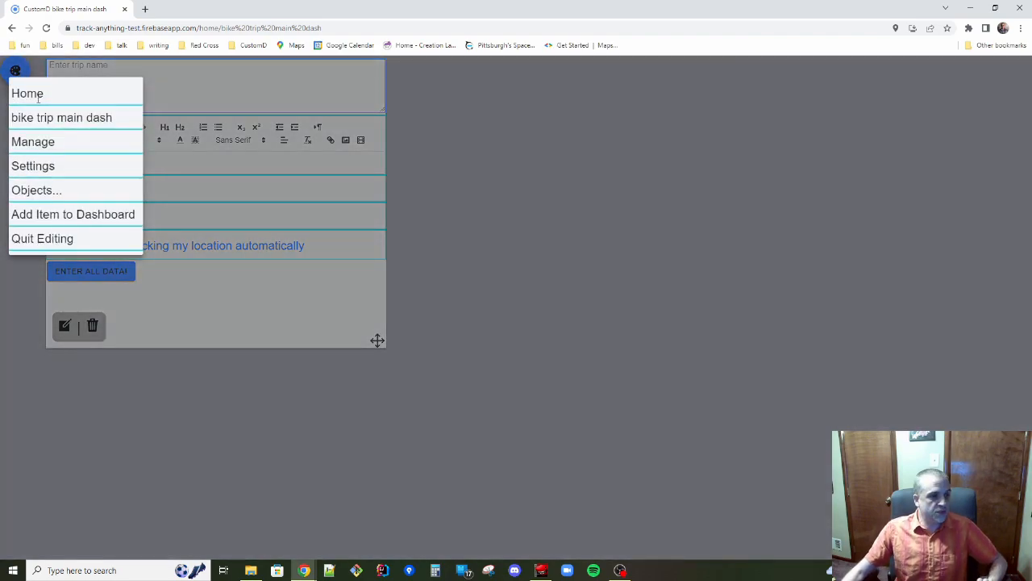
{"action": "left_click", "coordinate": [59, 230]}
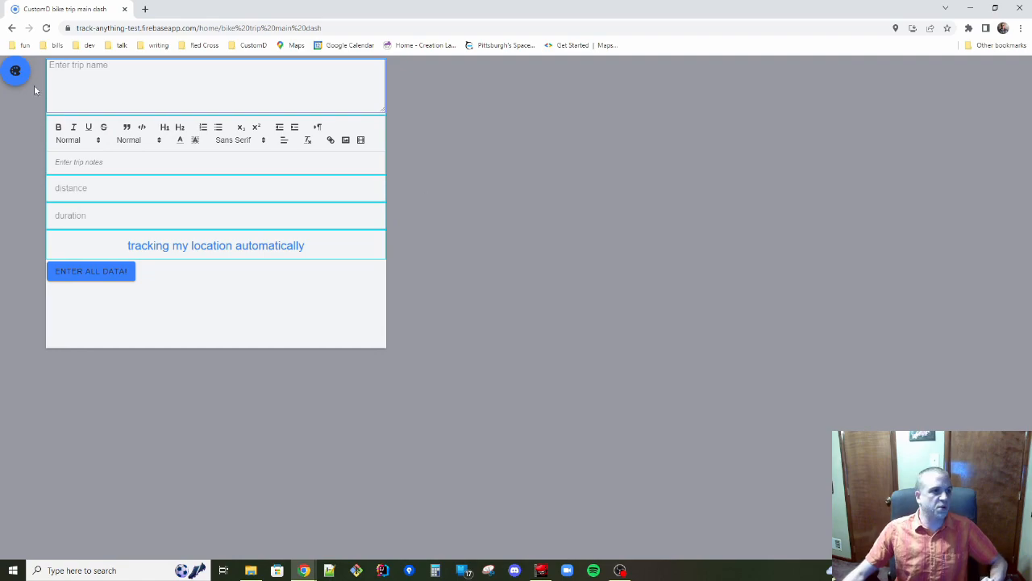
{"action": "left_click", "coordinate": [15, 71]}
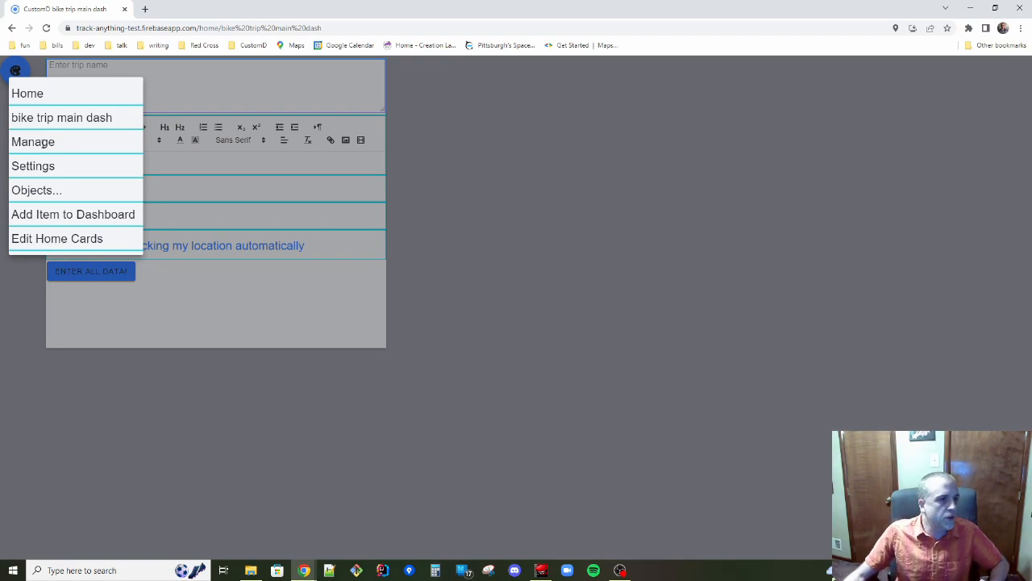
{"action": "left_click", "coordinate": [46, 146]}
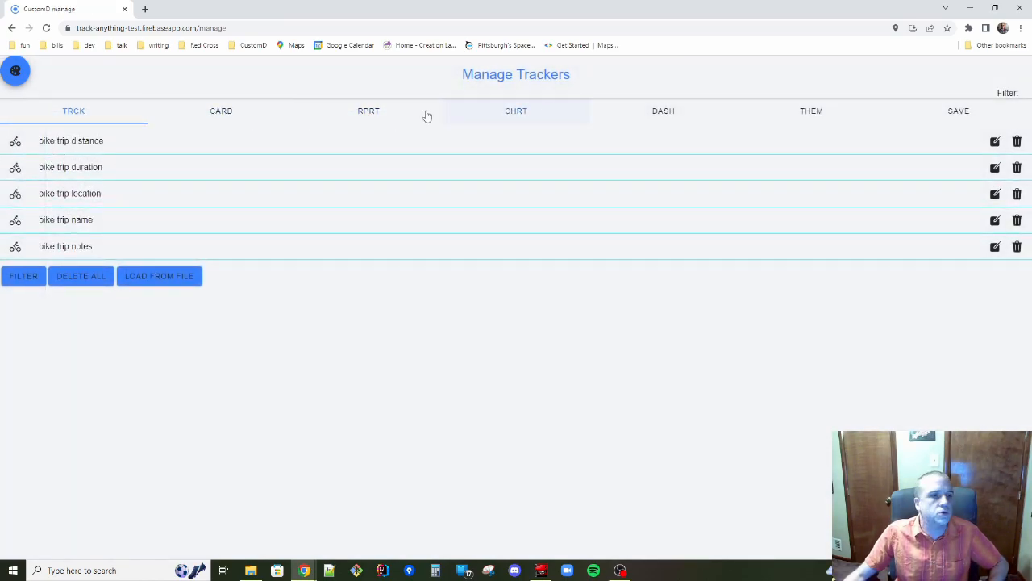
Start a new report in the Report Editor and give it the bicycle icon.
{"action": "left_click", "coordinate": [15, 75]}
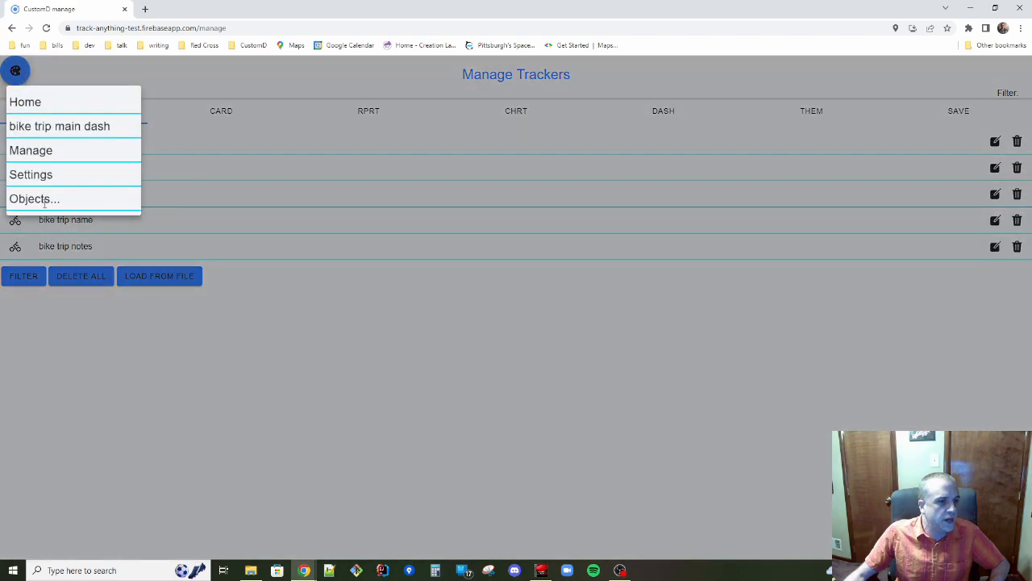
{"action": "left_click", "coordinate": [40, 199]}
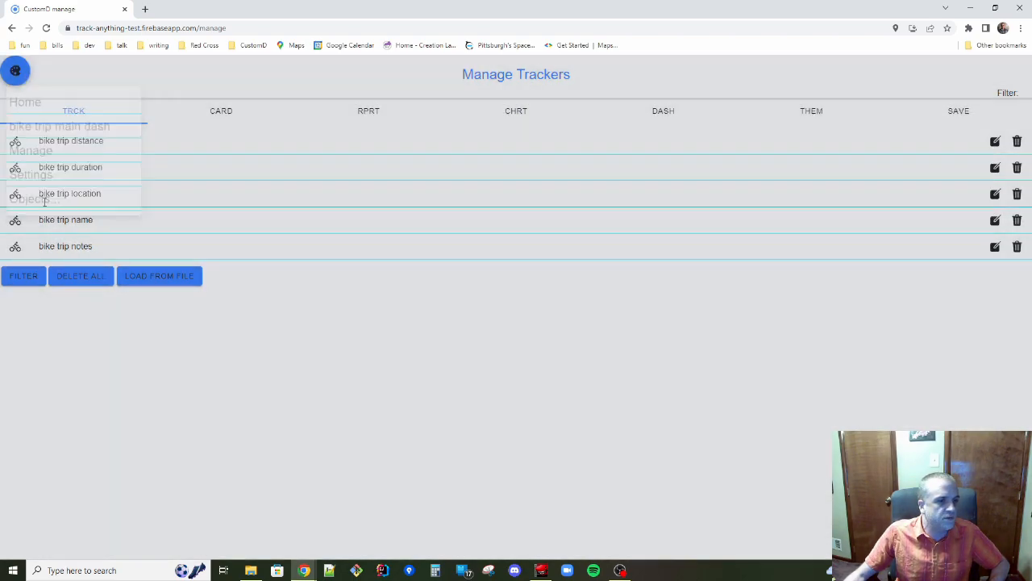
{"action": "left_click", "coordinate": [497, 346]}
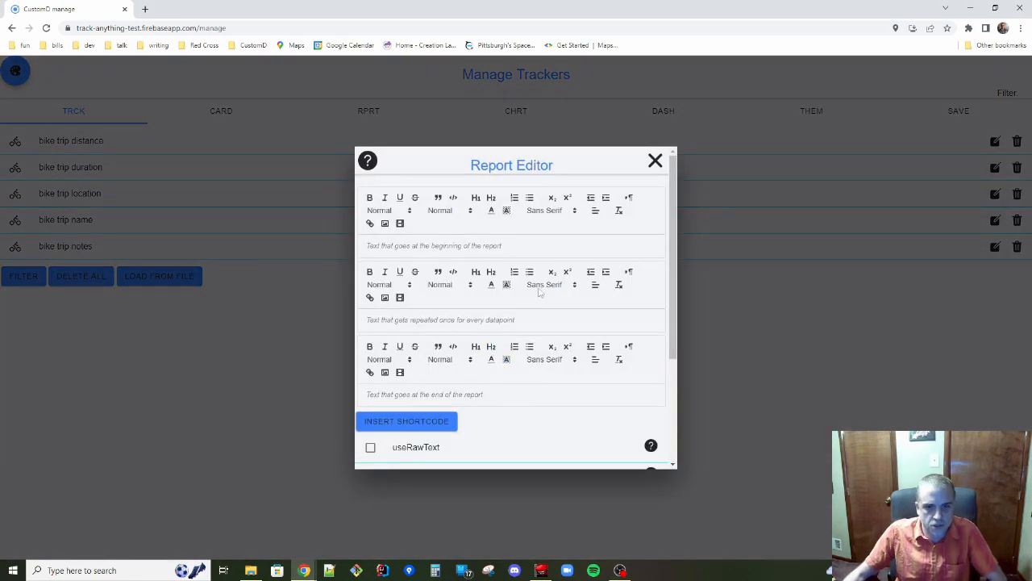
{"action": "scroll", "coordinate": [553, 274], "scroll_direction": "down", "scroll_amount": 4}
{"action": "scroll", "coordinate": [560, 304], "scroll_direction": "up", "scroll_amount": 5}
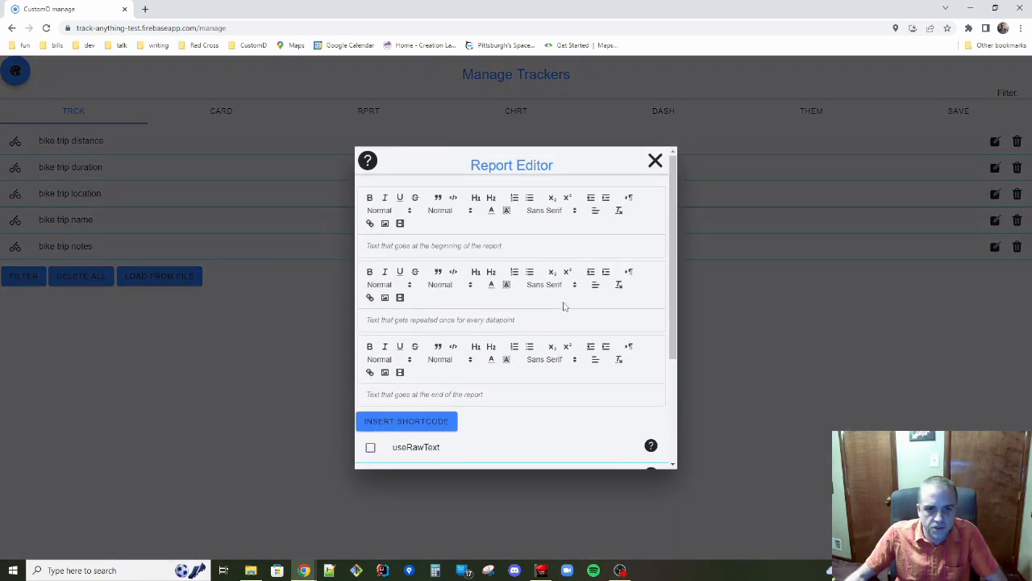
{"action": "scroll", "coordinate": [564, 307], "scroll_direction": "down", "scroll_amount": 5}
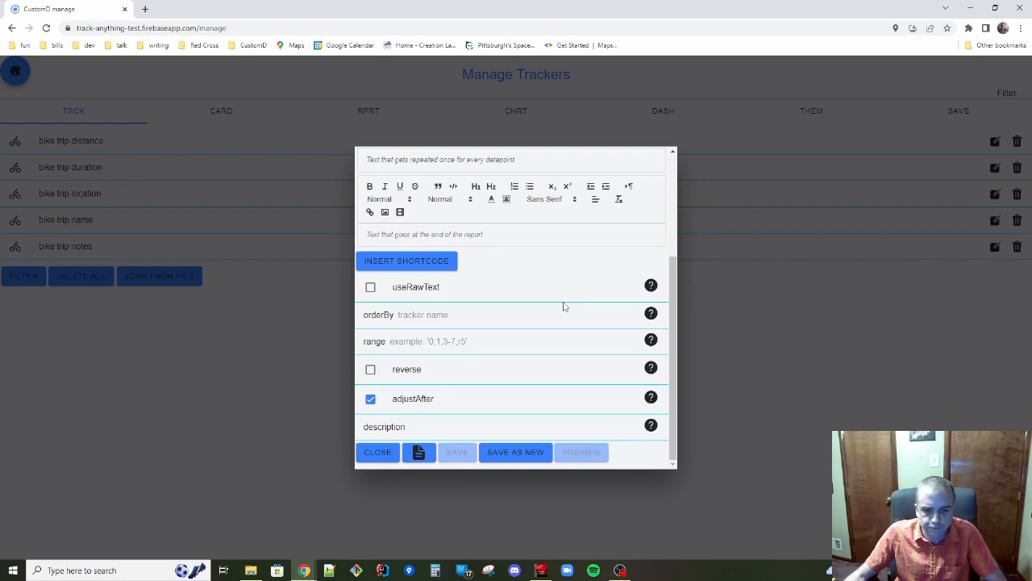
{"action": "left_click", "coordinate": [418, 452]}
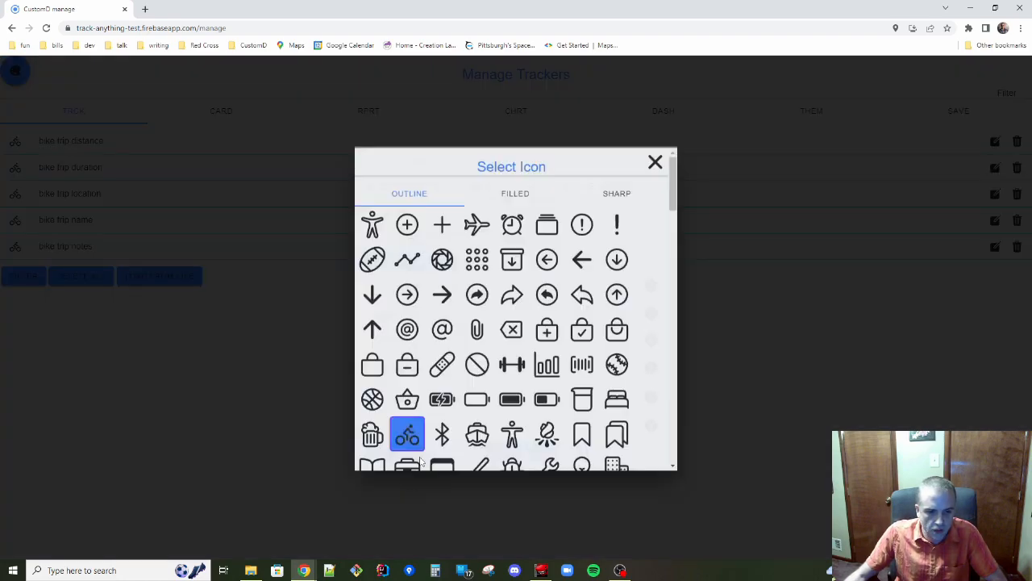
{"action": "left_click", "coordinate": [404, 435]}
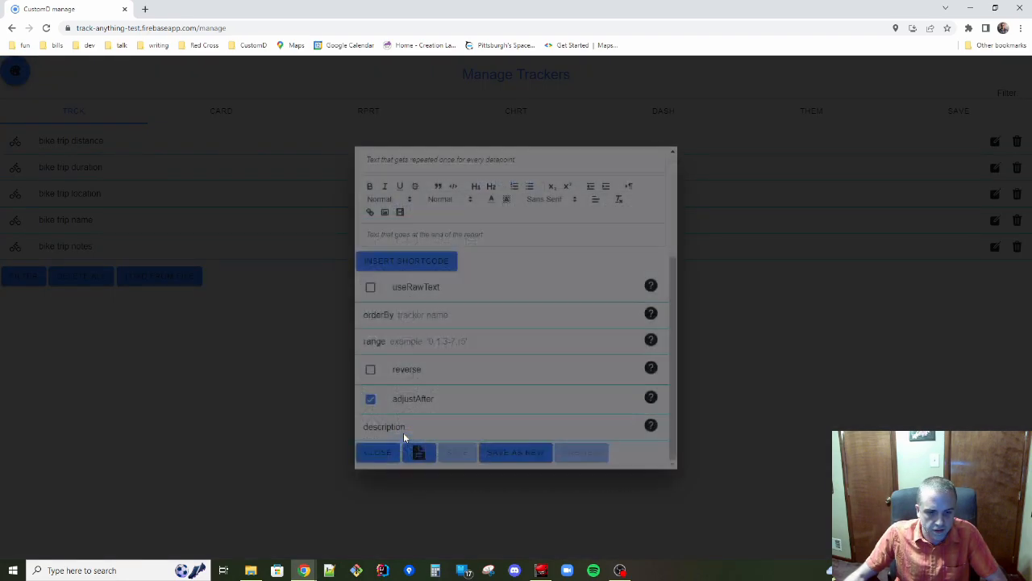
Save the report as new under the name "bike trip main report".
{"action": "left_click", "coordinate": [521, 454]}
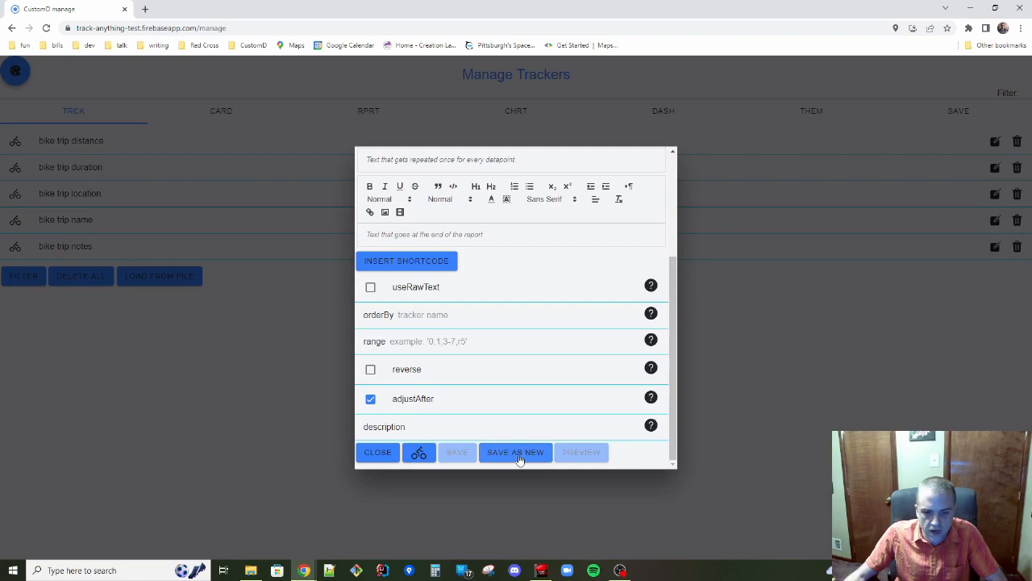
{"action": "left_click", "coordinate": [463, 309]}
{"action": "type", "text": "bike trip"}
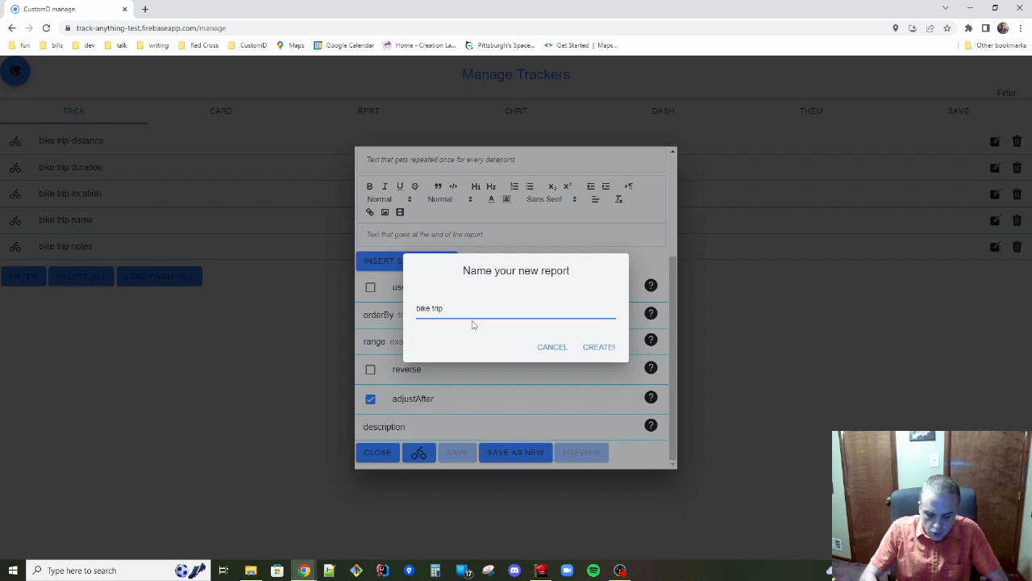
{"action": "type", "text": " main report"}
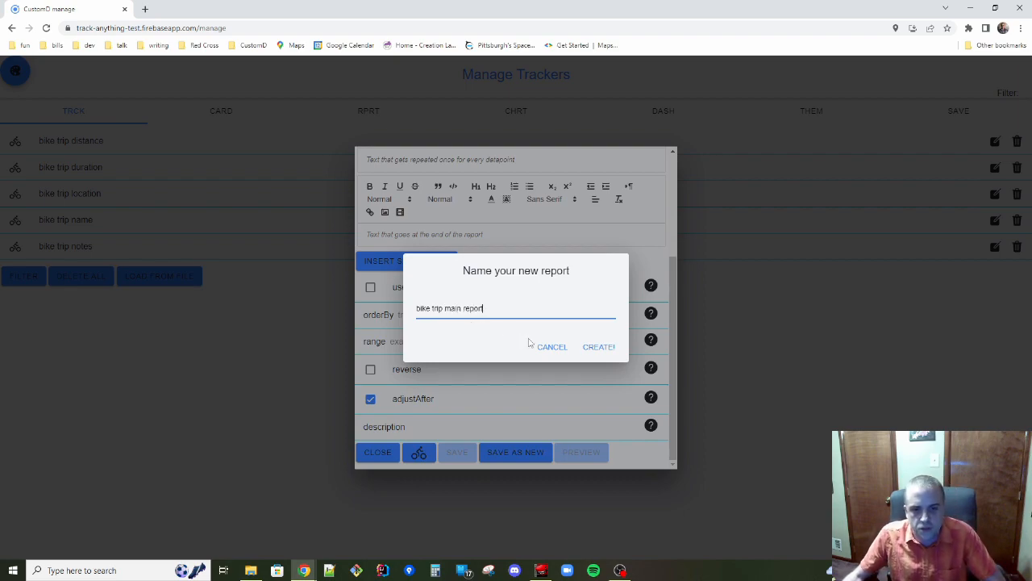
{"action": "left_click", "coordinate": [600, 348]}
{"action": "scroll", "coordinate": [528, 386], "scroll_direction": "up", "scroll_amount": 5}
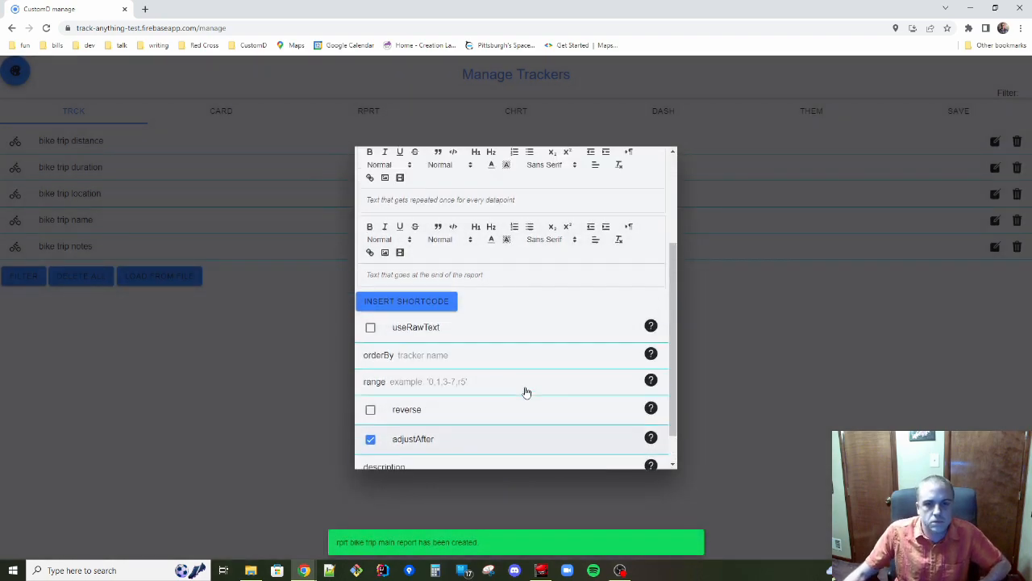
{"action": "scroll", "coordinate": [526, 391], "scroll_direction": "down", "scroll_amount": 2}
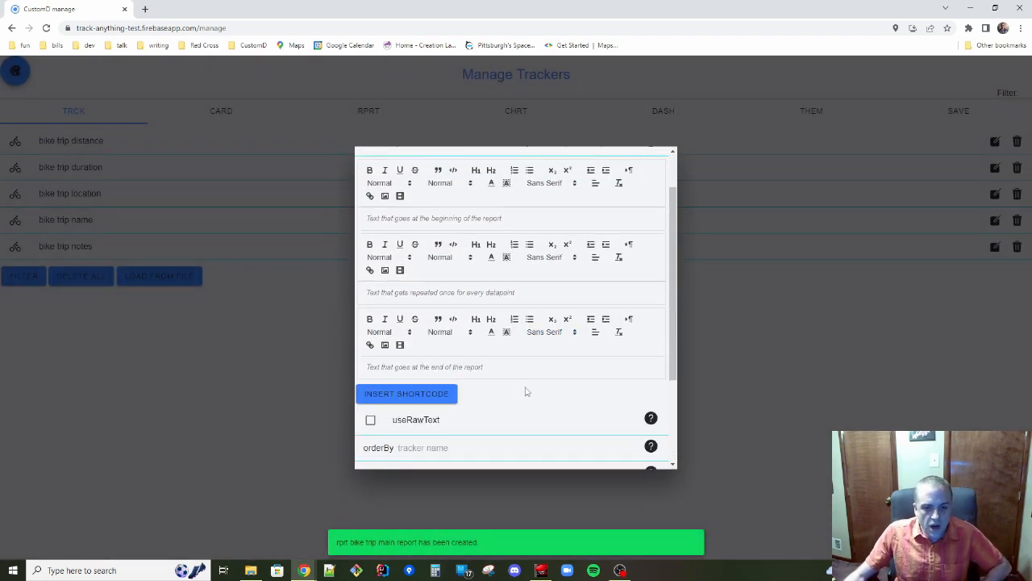
{"action": "scroll", "coordinate": [525, 392], "scroll_direction": "down", "scroll_amount": 3}
{"action": "scroll", "coordinate": [525, 391], "scroll_direction": "up", "scroll_amount": 5}
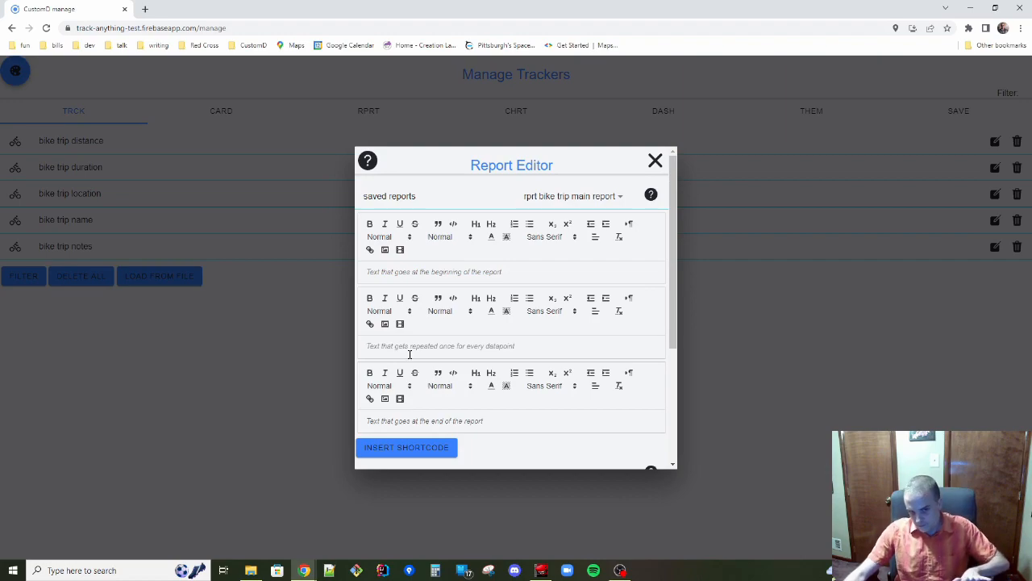
{"action": "scroll", "coordinate": [472, 363], "scroll_direction": "down", "scroll_amount": 2}
{"action": "scroll", "coordinate": [473, 363], "scroll_direction": "up", "scroll_amount": 3}
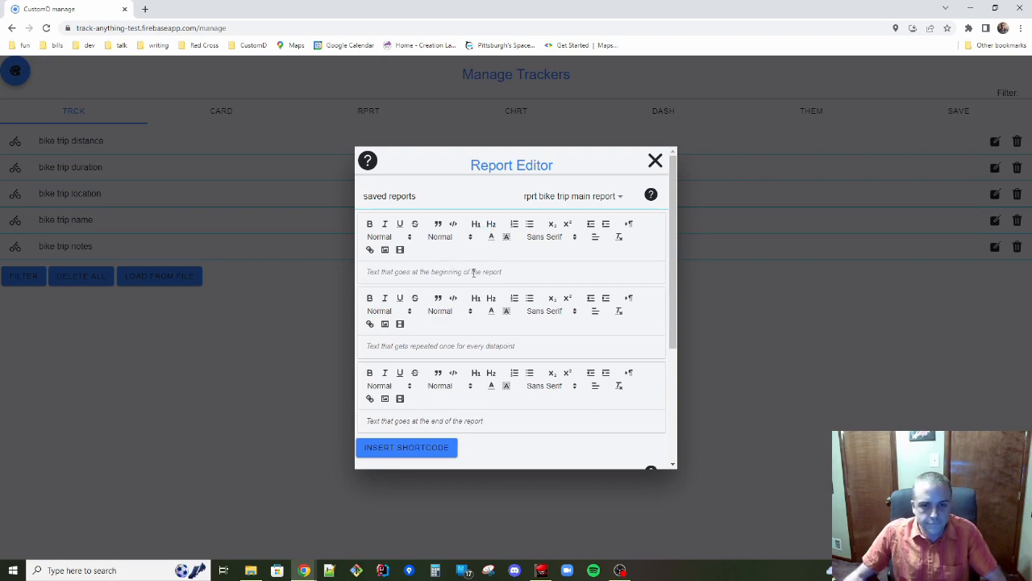
{"action": "type", "text": "Bik"}
{"action": "type", "text": "TRIP"}
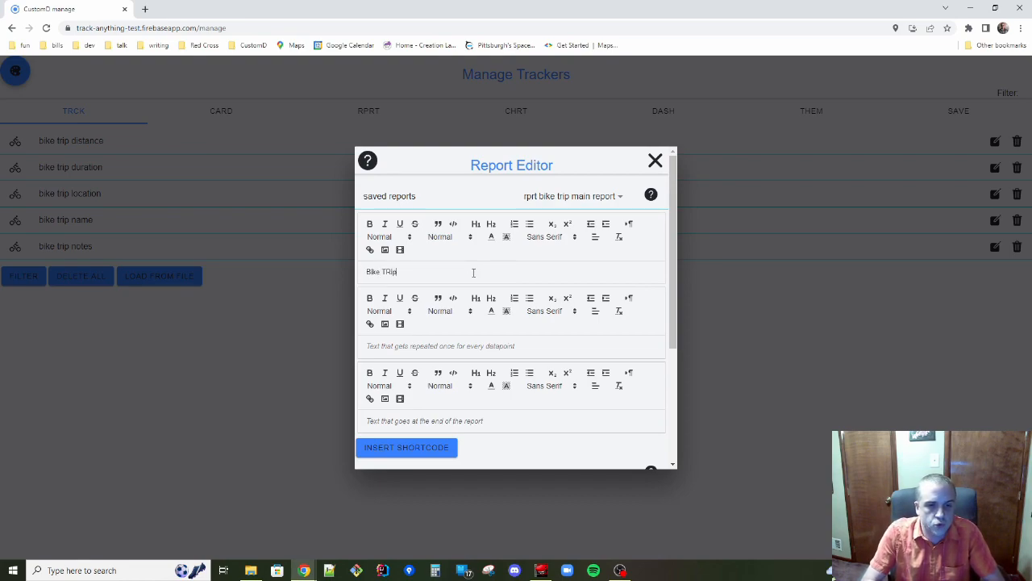
{"action": "key", "text": "BackSpace"}
{"action": "key", "text": "BackSpace"}
{"action": "type", "text": "r"}
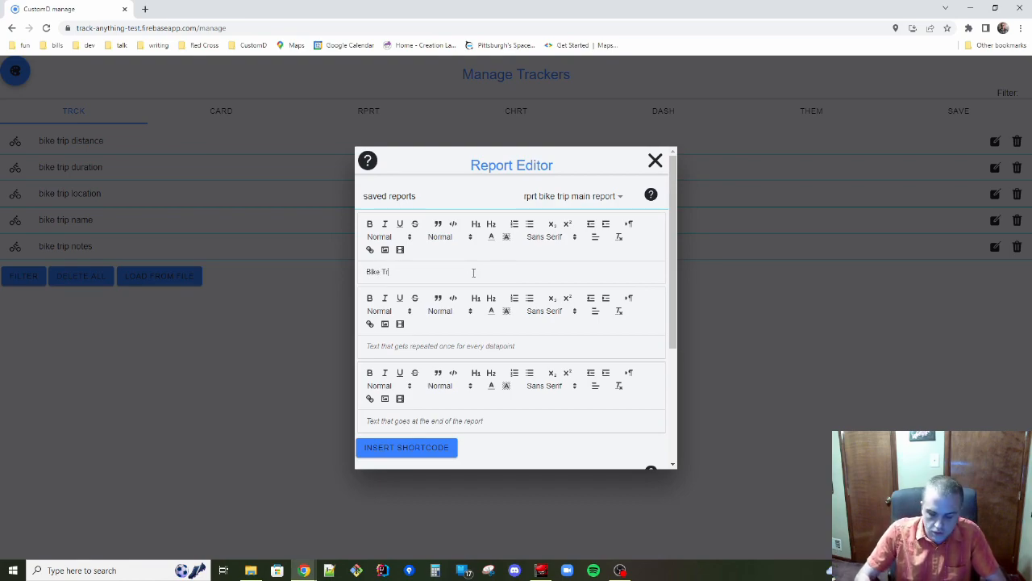
{"action": "key", "text": "BackSpace"}
{"action": "key", "text": "BackSpace"}
{"action": "key", "text": "BackSpace"}
{"action": "key", "text": "BackSpace"}
Enter "My Bike Trips" as the text at the beginning of the report and format it as Heading 2.
{"action": "type", "text": "M"}
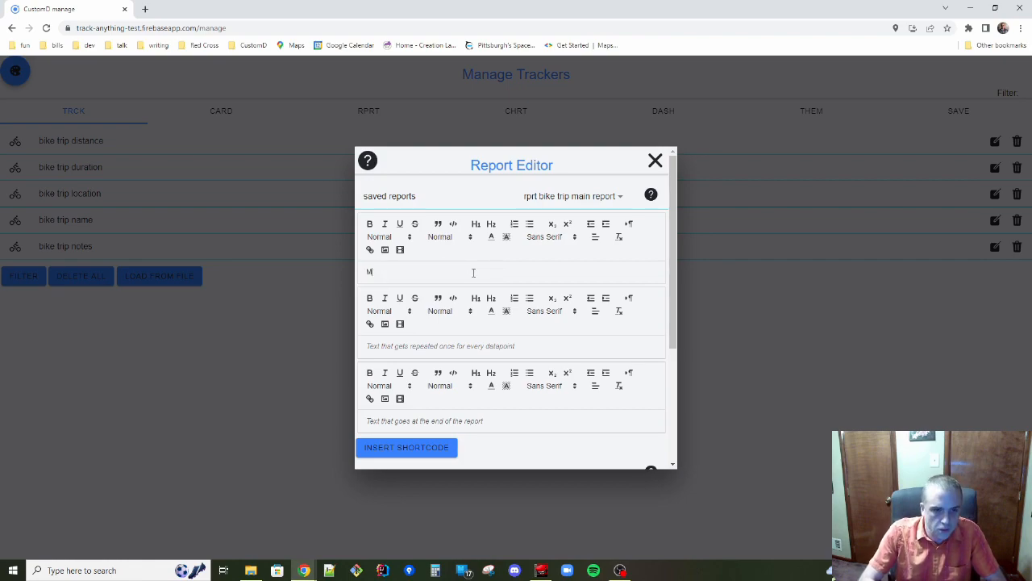
{"action": "type", "text": "y Bike trips"}
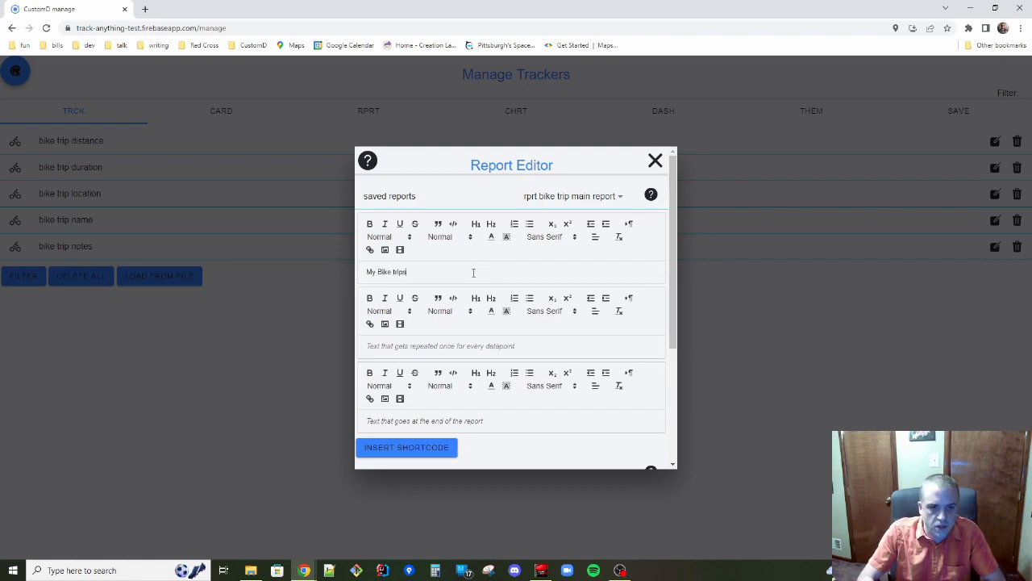
{"action": "key", "text": "BackSpace"}
{"action": "key", "text": "BackSpace"}
{"action": "key", "text": "BackSpace"}
{"action": "key", "text": "BackSpace"}
{"action": "key", "text": "BackSpace"}
{"action": "type", "text": "Trips"}
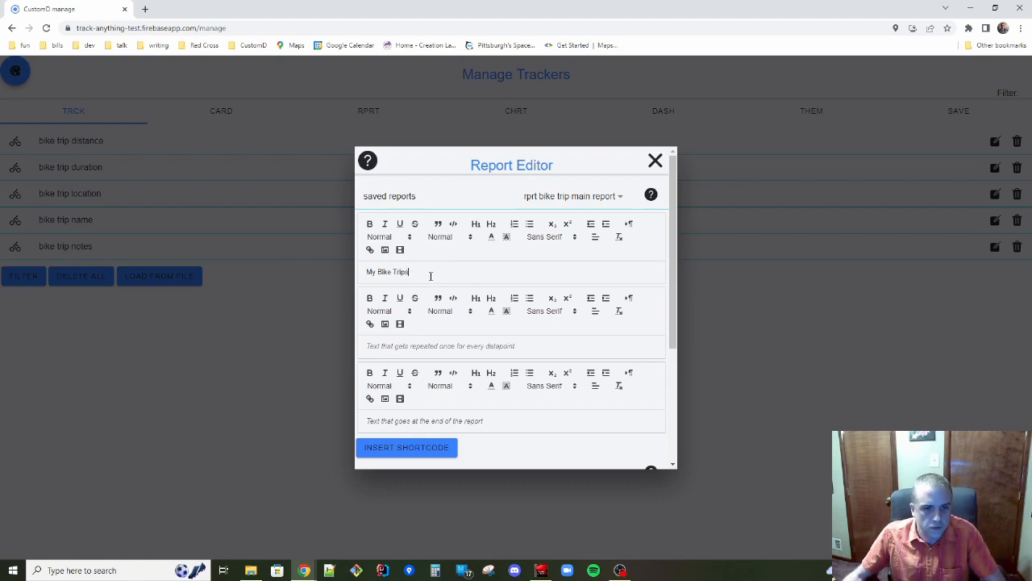
{"action": "left_click_drag", "start_coordinate": [429, 273], "coordinate": [279, 272]}
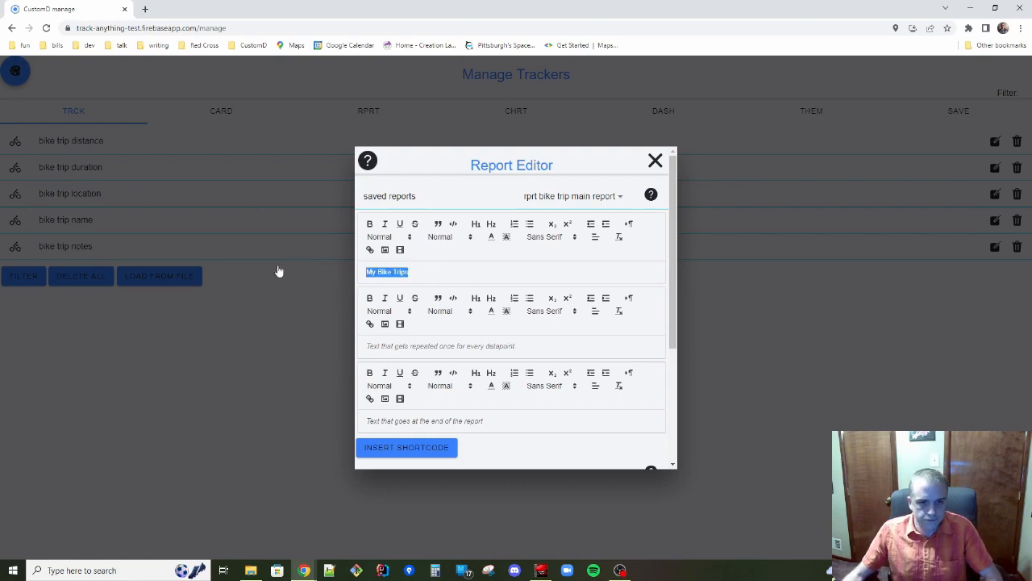
{"action": "left_click", "coordinate": [492, 227]}
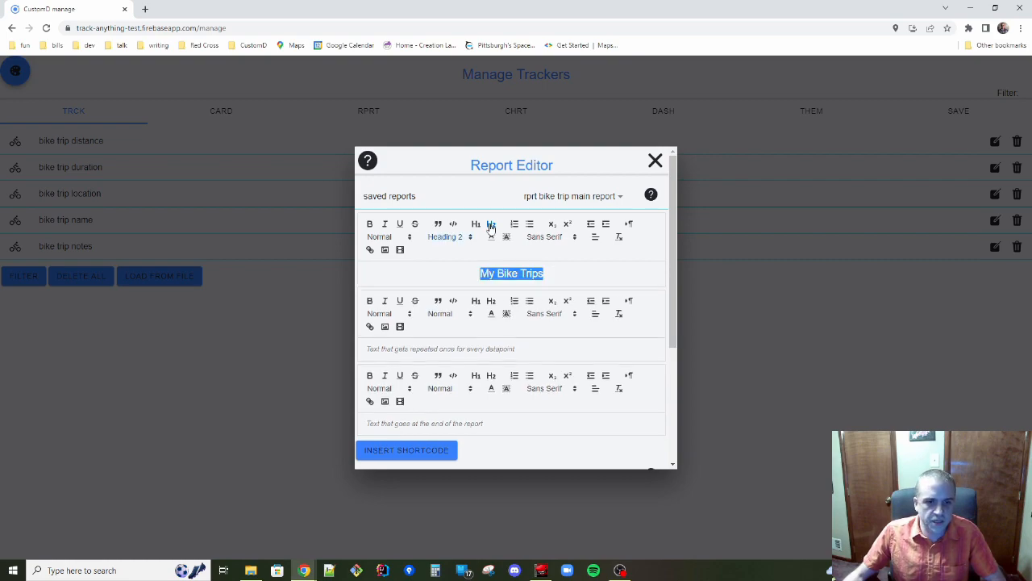
{"action": "left_click", "coordinate": [576, 271]}
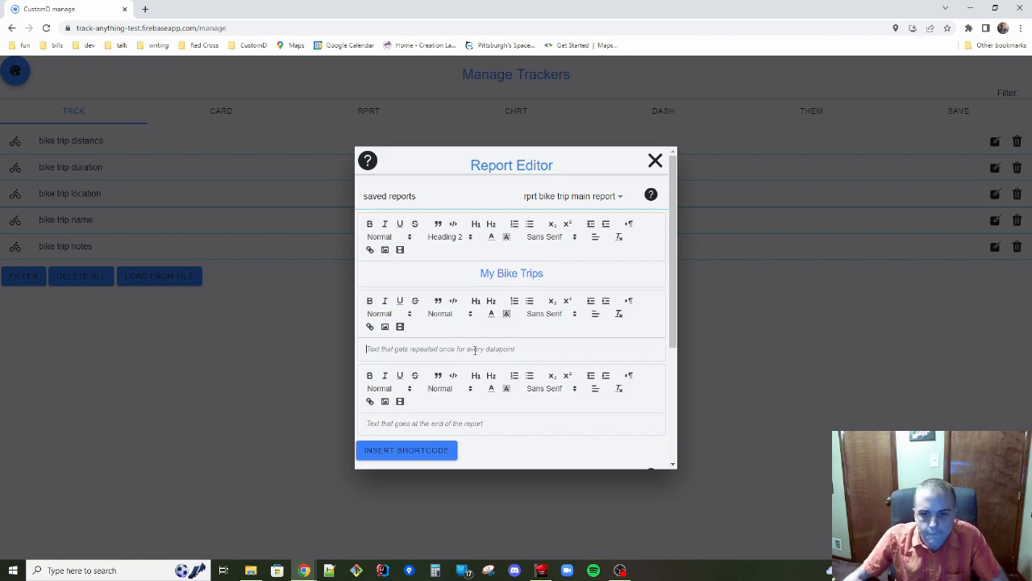
Insert a value shortcode for the bike trip name tracker into the text repeated for every datapoint.
{"action": "left_click_drag", "start_coordinate": [672, 300], "coordinate": [669, 328]}
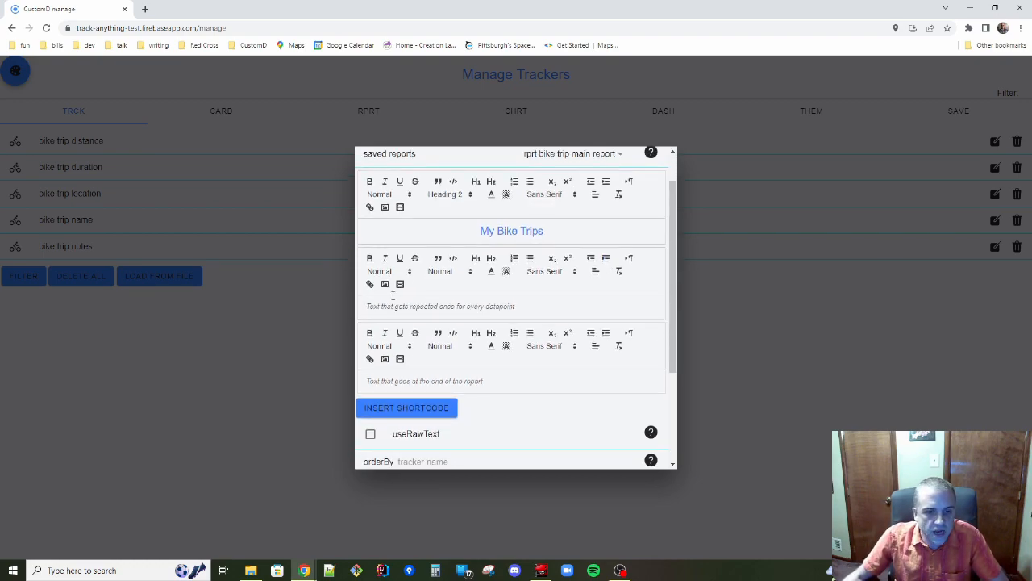
{"action": "left_click", "coordinate": [407, 409]}
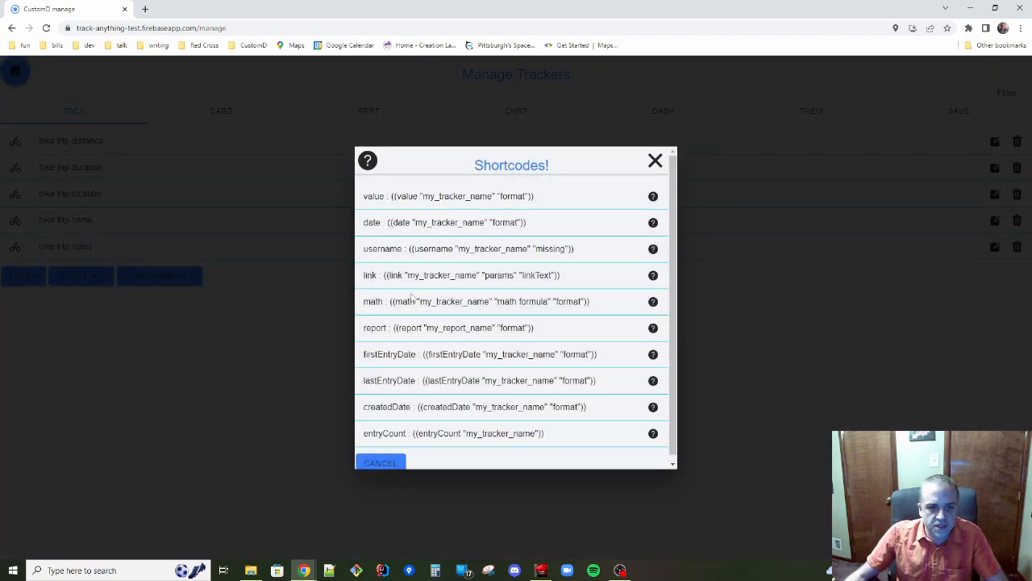
{"action": "left_click", "coordinate": [438, 198]}
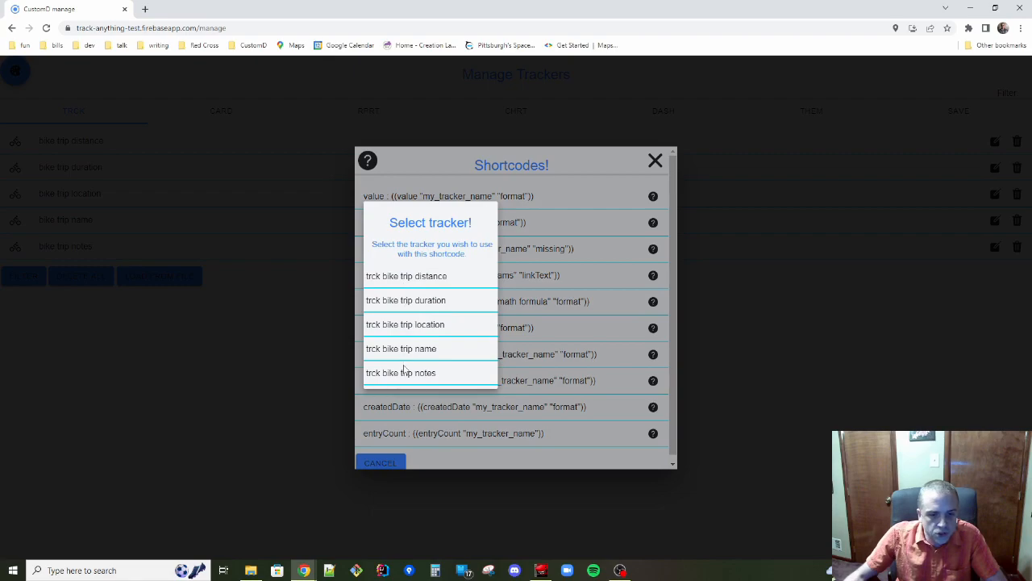
{"action": "left_click", "coordinate": [407, 349]}
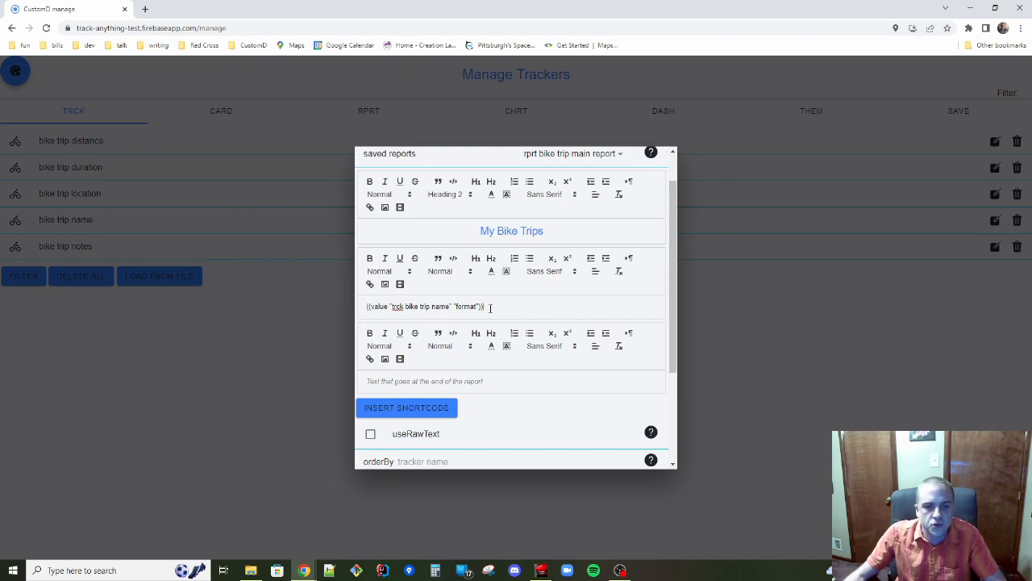
{"action": "double_click", "coordinate": [375, 306]}
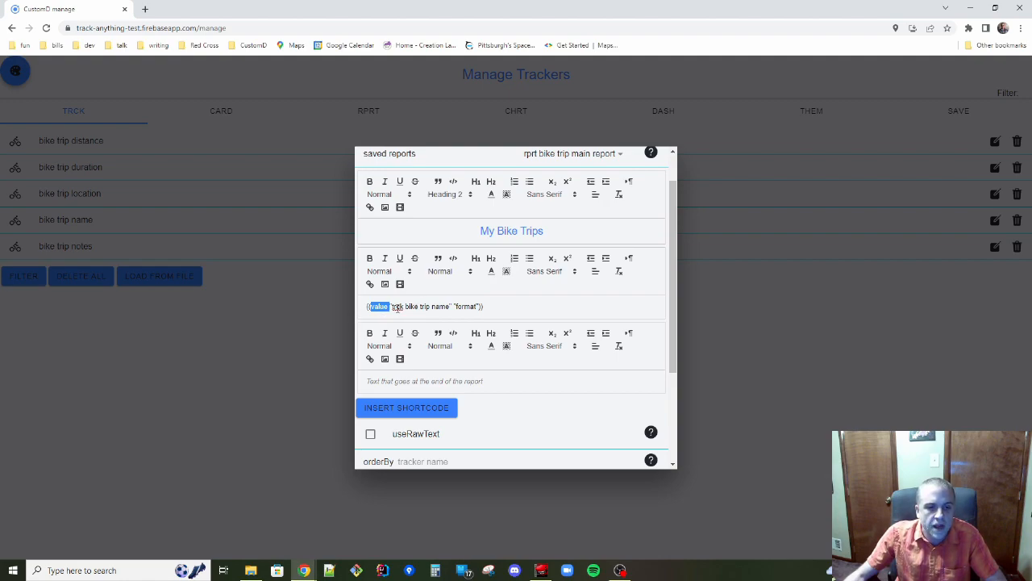
{"action": "left_click_drag", "start_coordinate": [393, 306], "coordinate": [450, 308]}
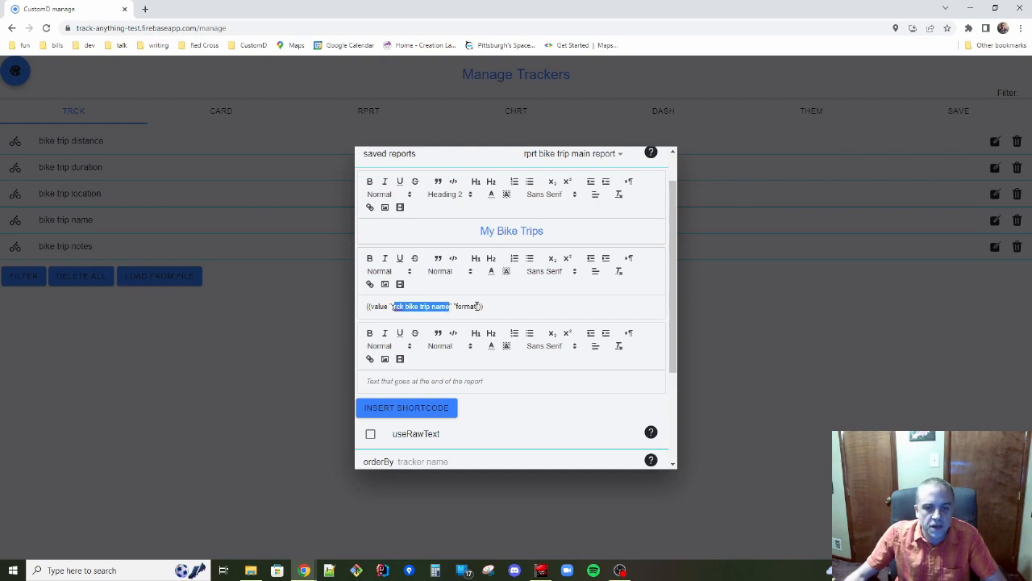
{"action": "double_click", "coordinate": [471, 307]}
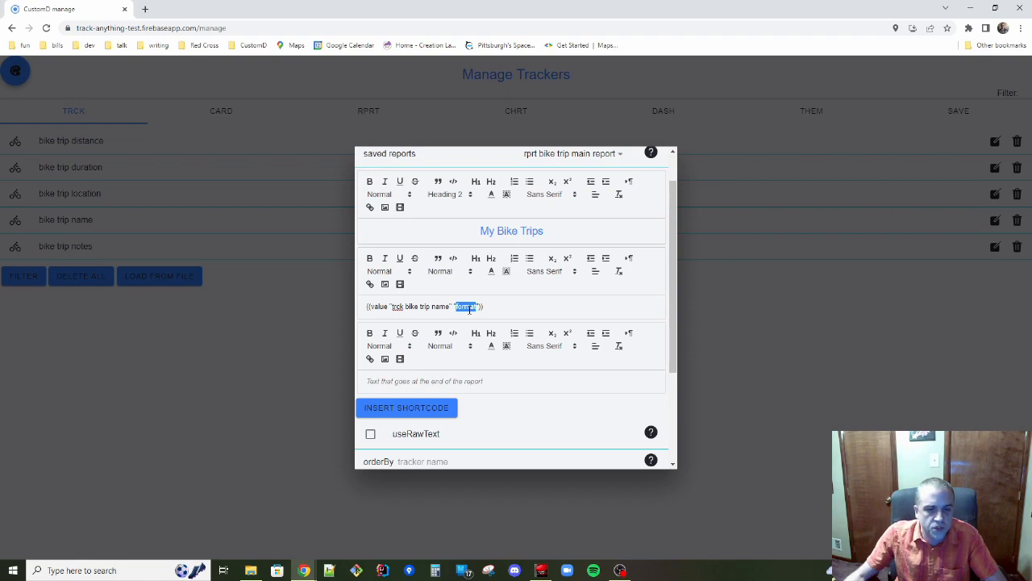
{"action": "left_click", "coordinate": [514, 307]}
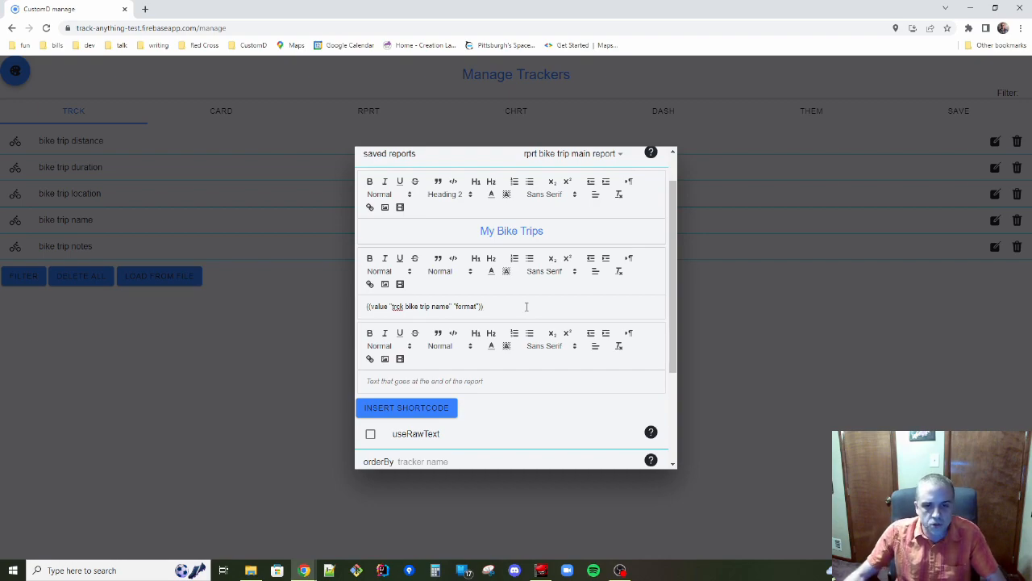
Make the bike trip name shortcode in the repeated datapoint text bold.
{"action": "scroll", "coordinate": [526, 307], "scroll_direction": "down", "scroll_amount": 1}
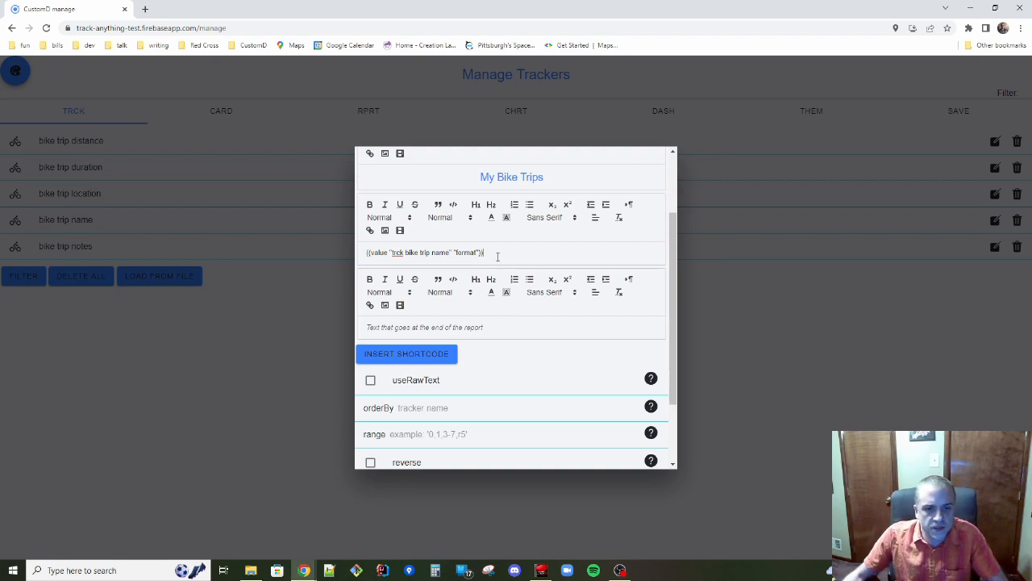
{"action": "left_click_drag", "start_coordinate": [504, 252], "coordinate": [320, 260]}
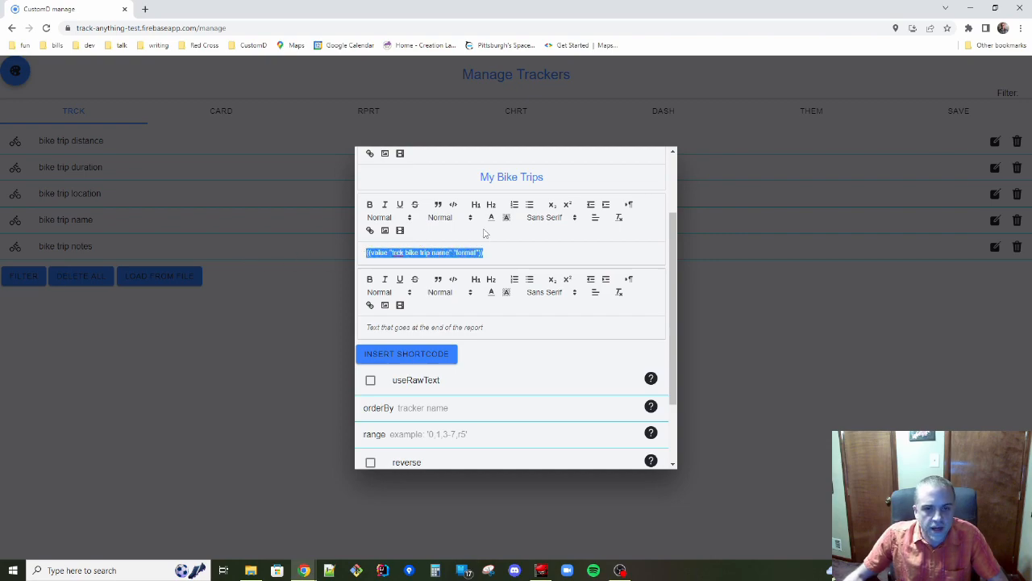
{"action": "scroll", "coordinate": [520, 243], "scroll_direction": "up", "scroll_amount": 1}
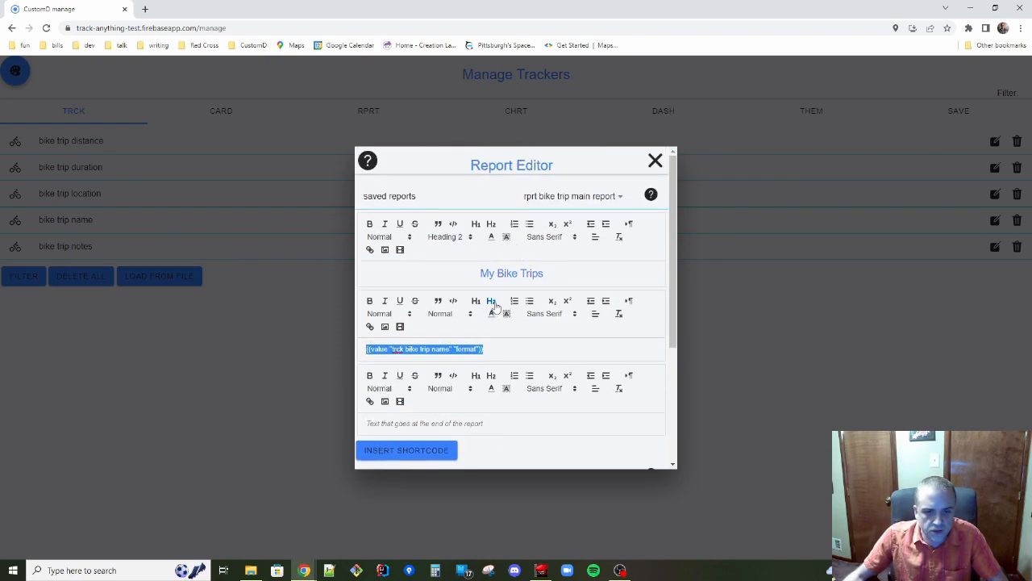
{"action": "left_click", "coordinate": [369, 301]}
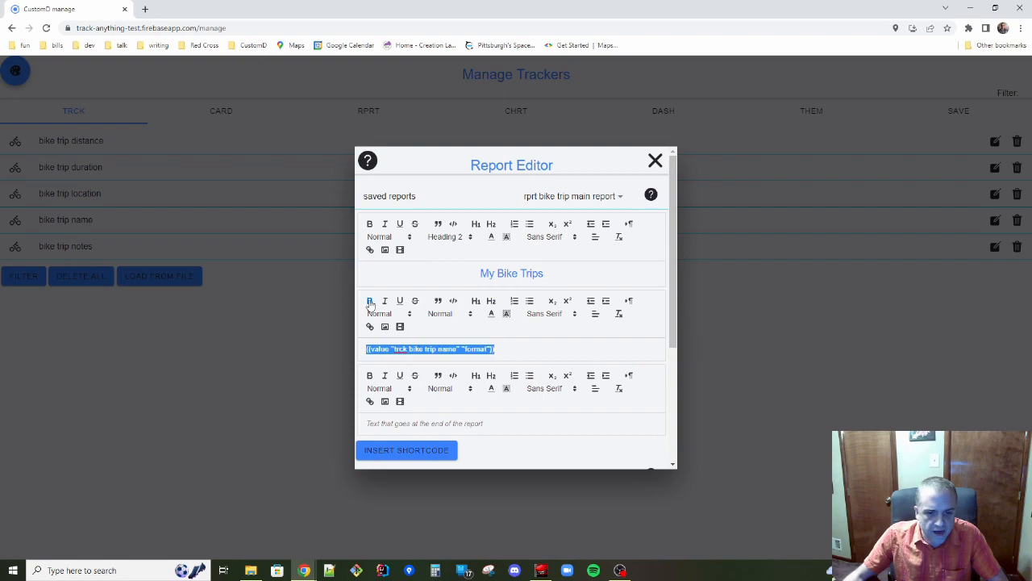
Add a value shortcode for the bike trip notes tracker on a new line below the name, without bold formatting.
{"action": "left_click", "coordinate": [516, 350]}
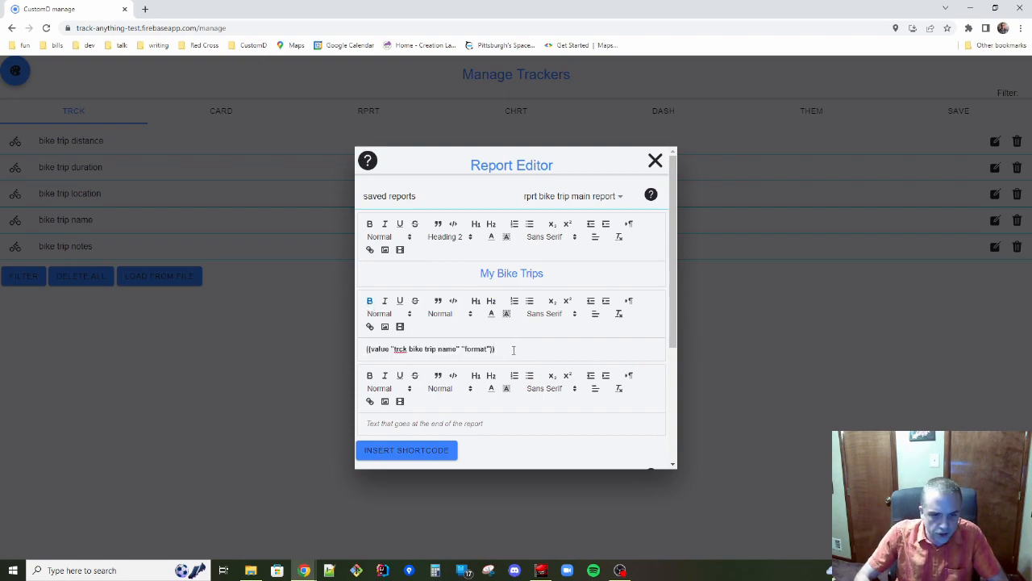
{"action": "key", "text": "Return"}
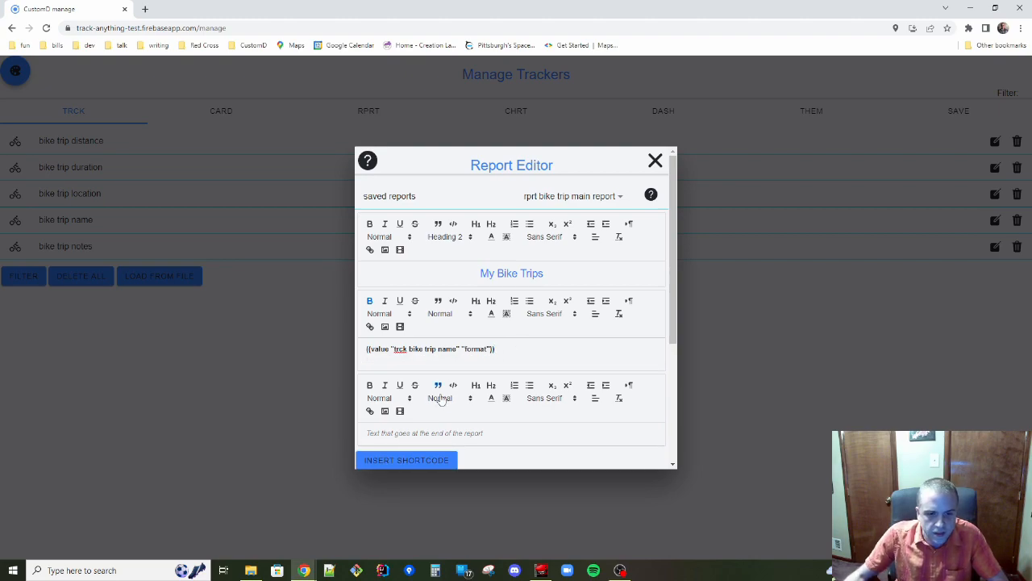
{"action": "left_click", "coordinate": [421, 463]}
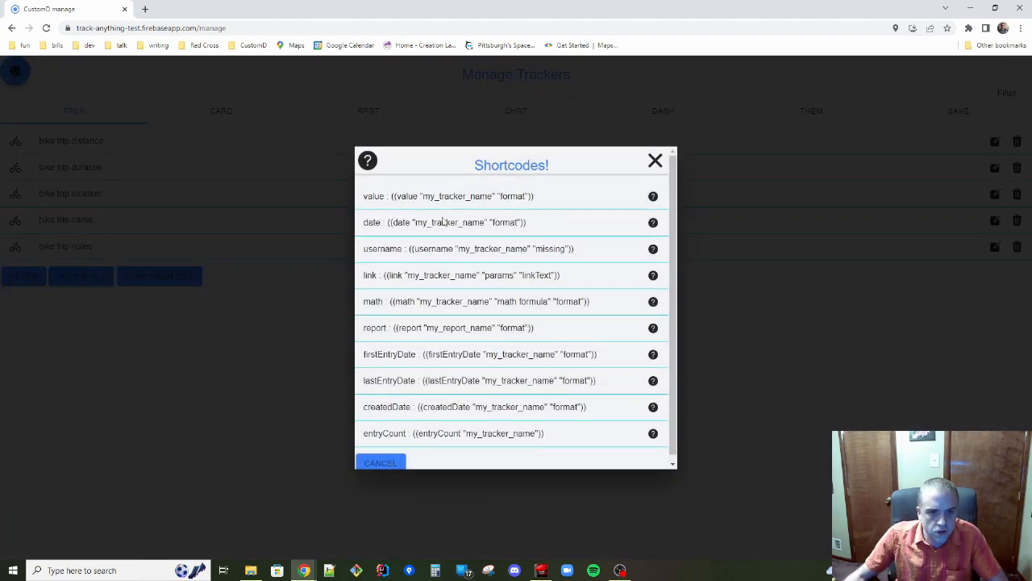
{"action": "left_click", "coordinate": [466, 200]}
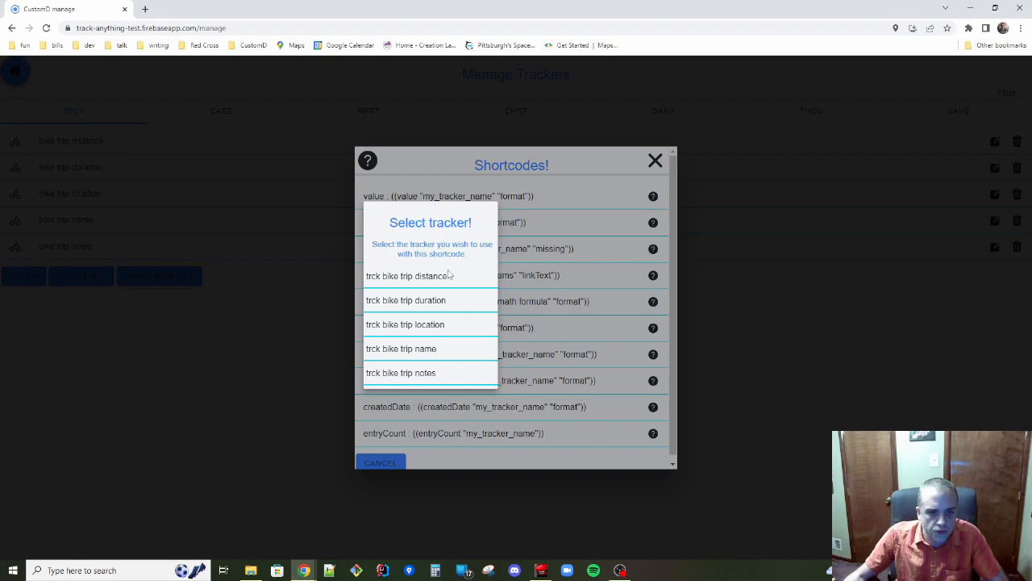
{"action": "left_click", "coordinate": [419, 374]}
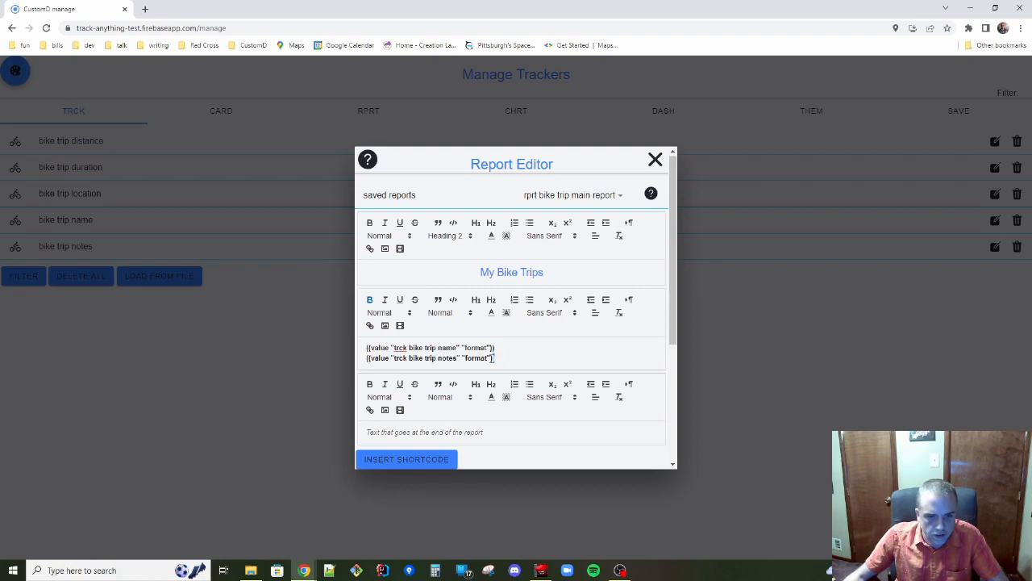
{"action": "left_click_drag", "start_coordinate": [494, 357], "coordinate": [337, 367]}
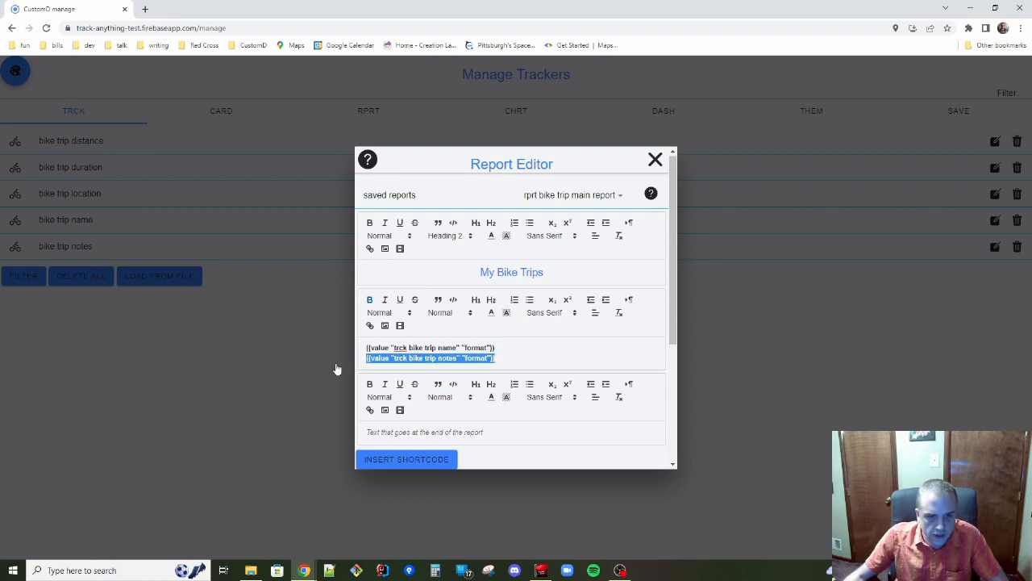
{"action": "left_click", "coordinate": [370, 300]}
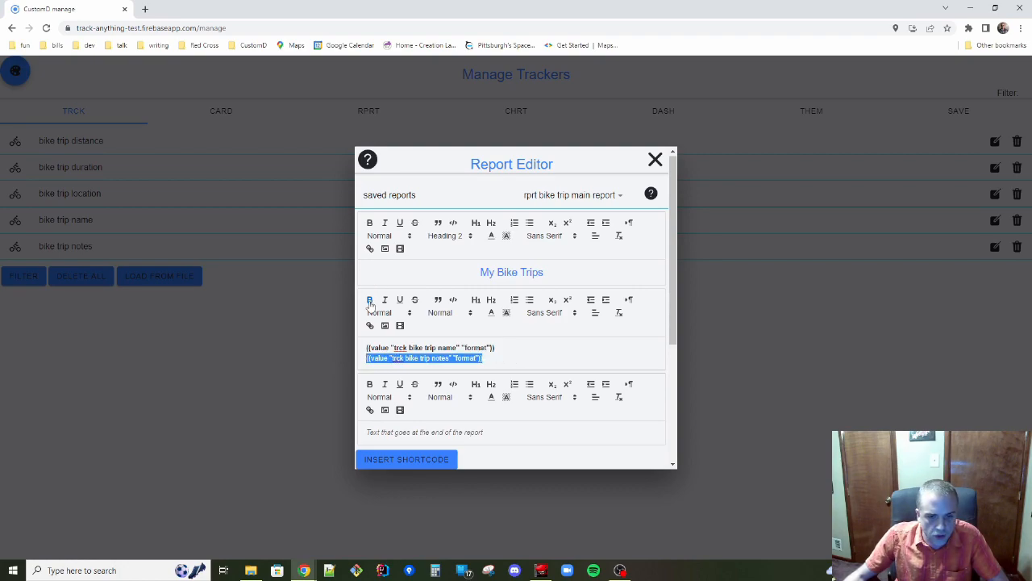
Begin a value shortcode for the bike trip distance tracker on a new line below the notes shortcode.
{"action": "left_click", "coordinate": [496, 357]}
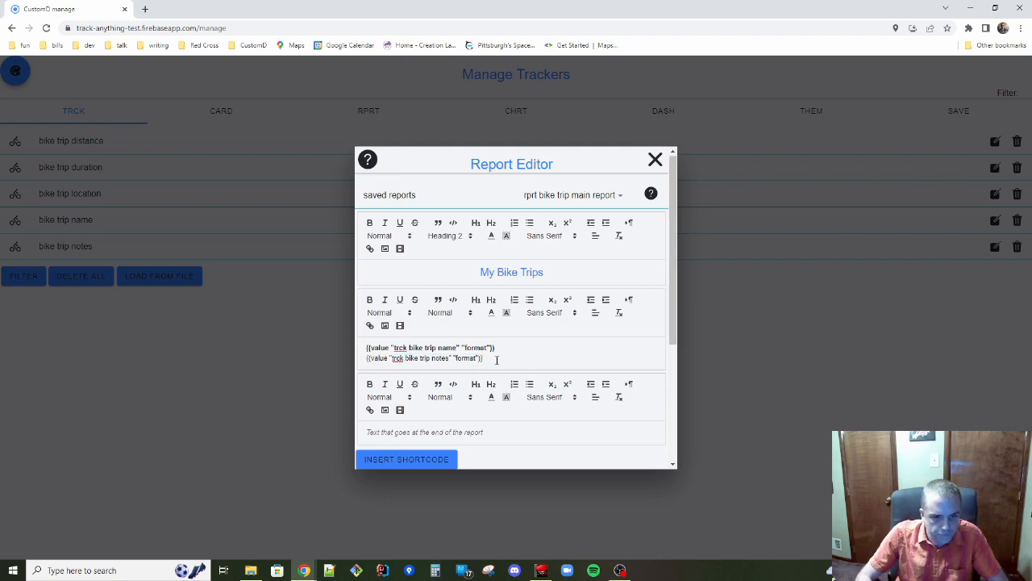
{"action": "key", "text": "Return"}
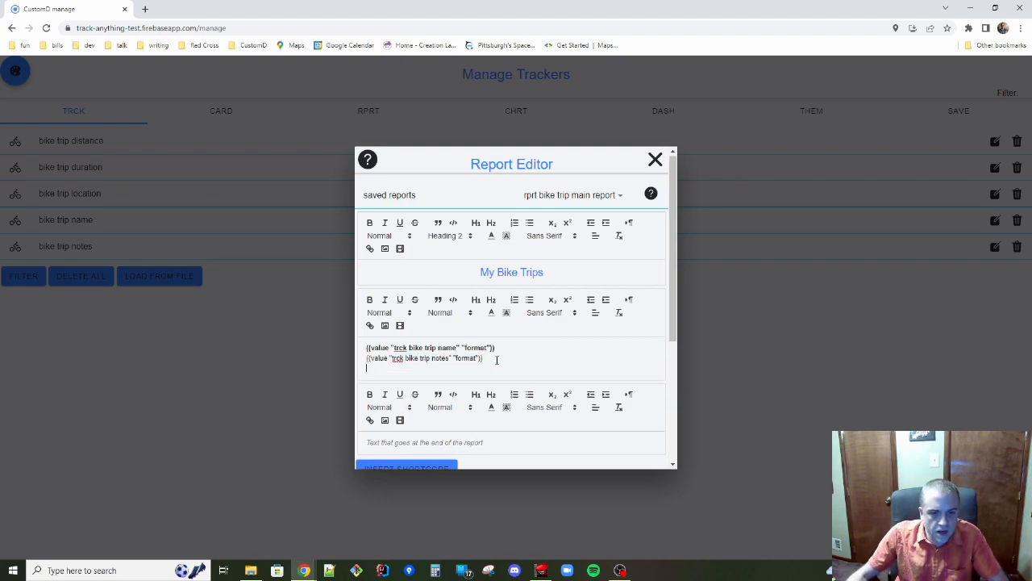
{"action": "scroll", "coordinate": [492, 399], "scroll_direction": "down", "scroll_amount": 1}
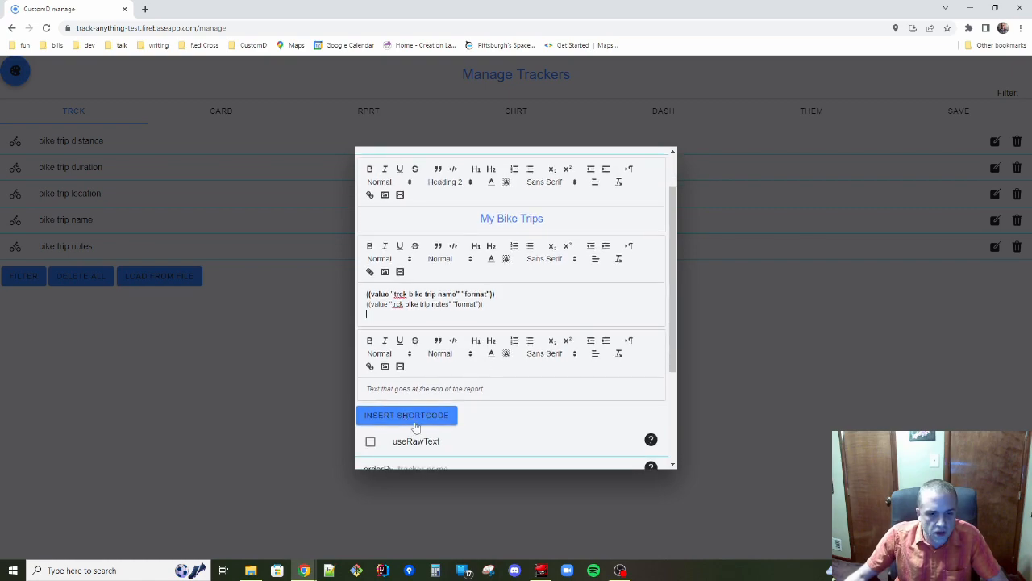
{"action": "left_click", "coordinate": [409, 416]}
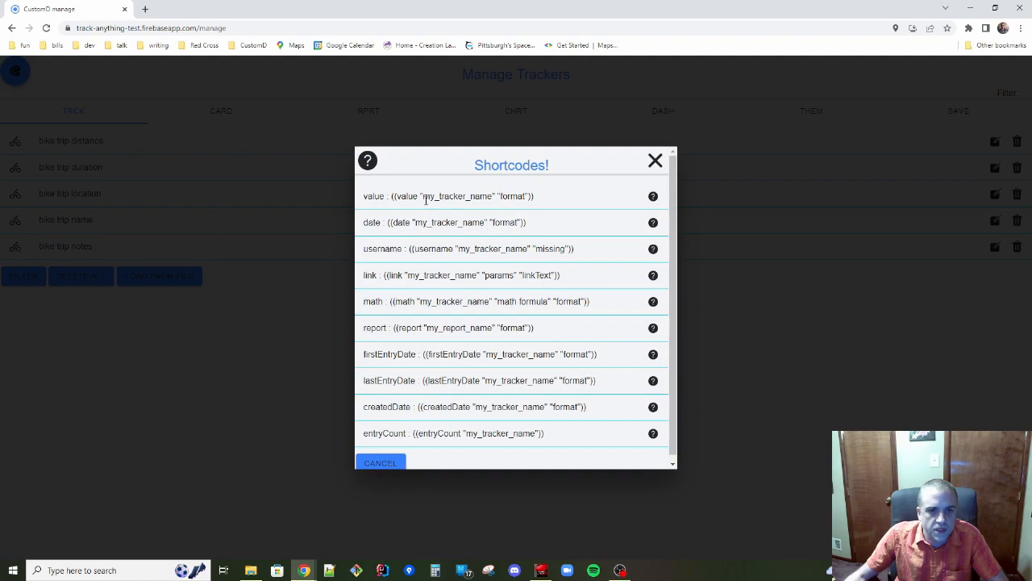
{"action": "left_click", "coordinate": [423, 195]}
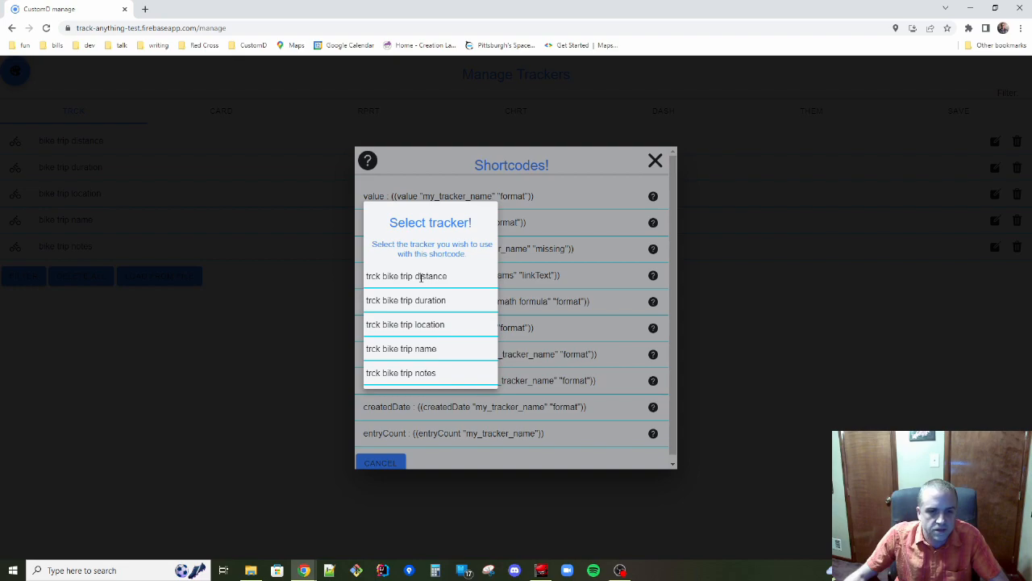
{"action": "left_click", "coordinate": [420, 277]}
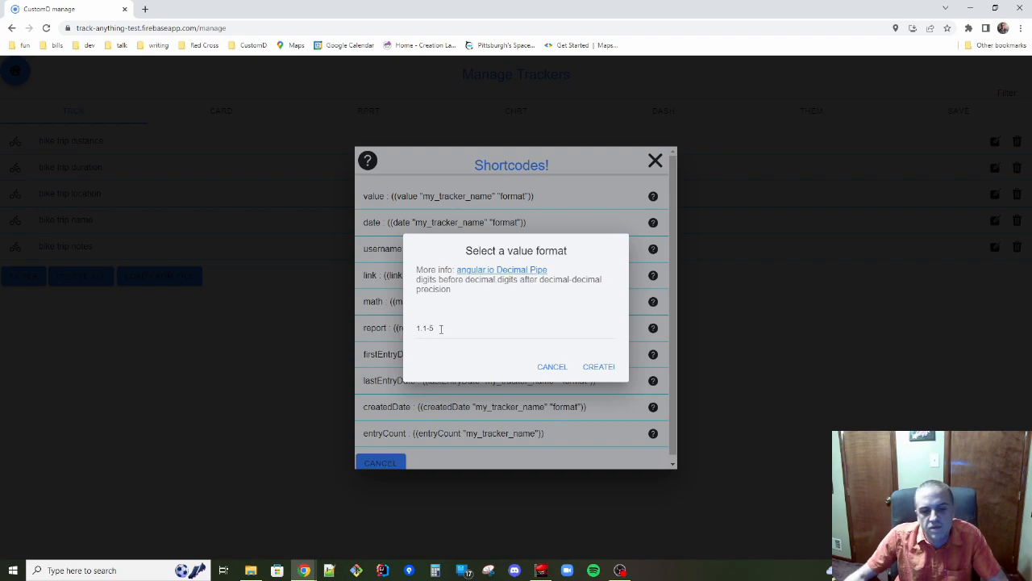
Set the distance value format to 1.2-2 and create the shortcode.
{"action": "left_click", "coordinate": [442, 327]}
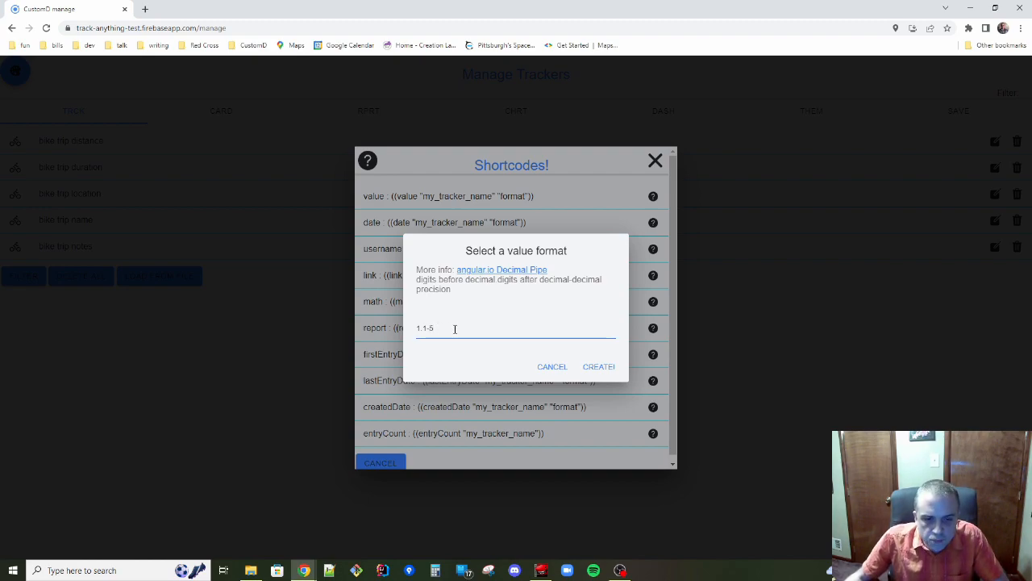
{"action": "key", "text": "BackSpace"}
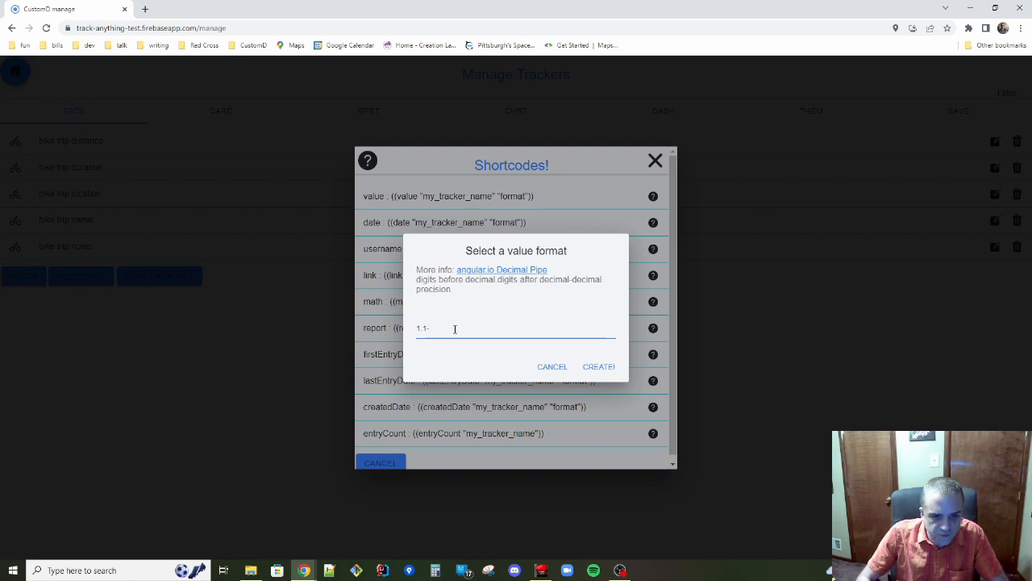
{"action": "type", "text": "2"}
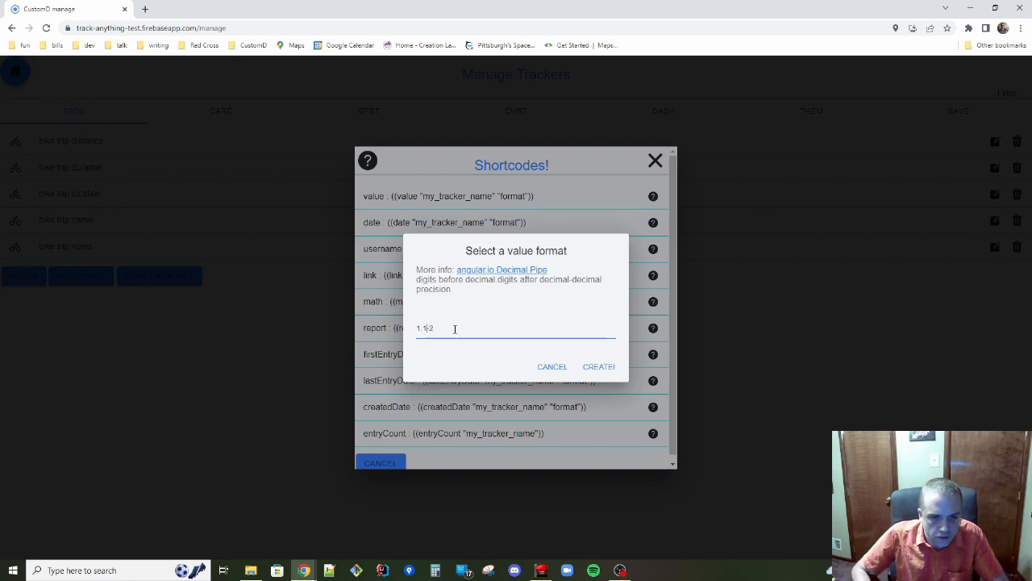
{"action": "key", "text": "Left"}
{"action": "key", "text": "Left"}
{"action": "key", "text": "BackSpace"}
{"action": "key", "text": "BackSpace"}
{"action": "type", "text": "2"}
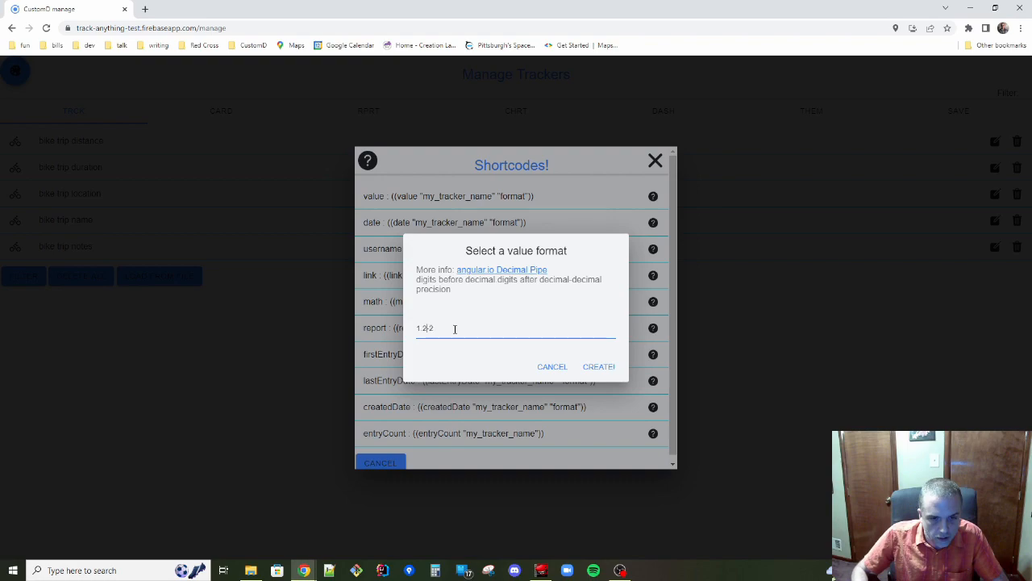
{"action": "left_click", "coordinate": [431, 329]}
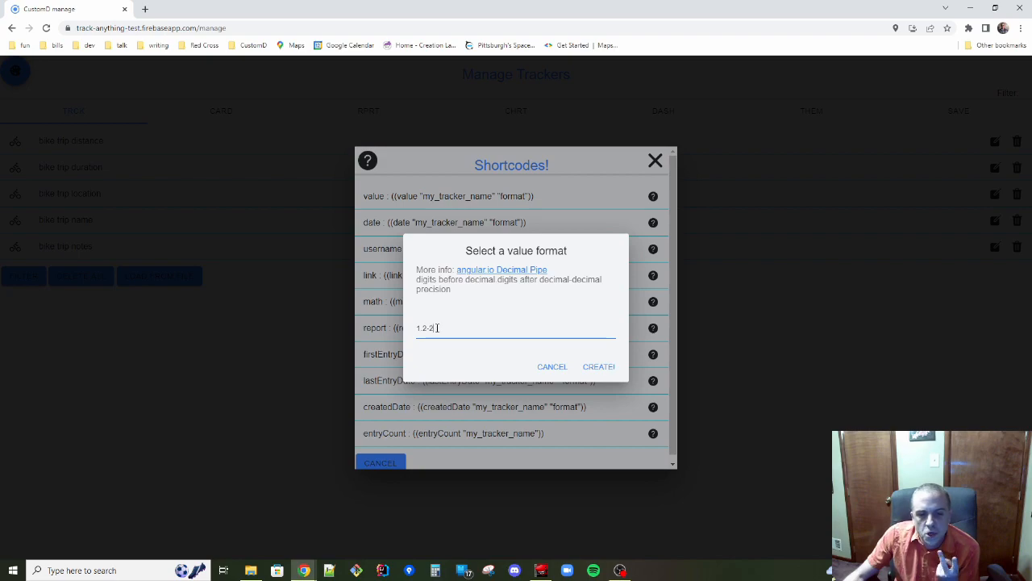
{"action": "left_click", "coordinate": [598, 367]}
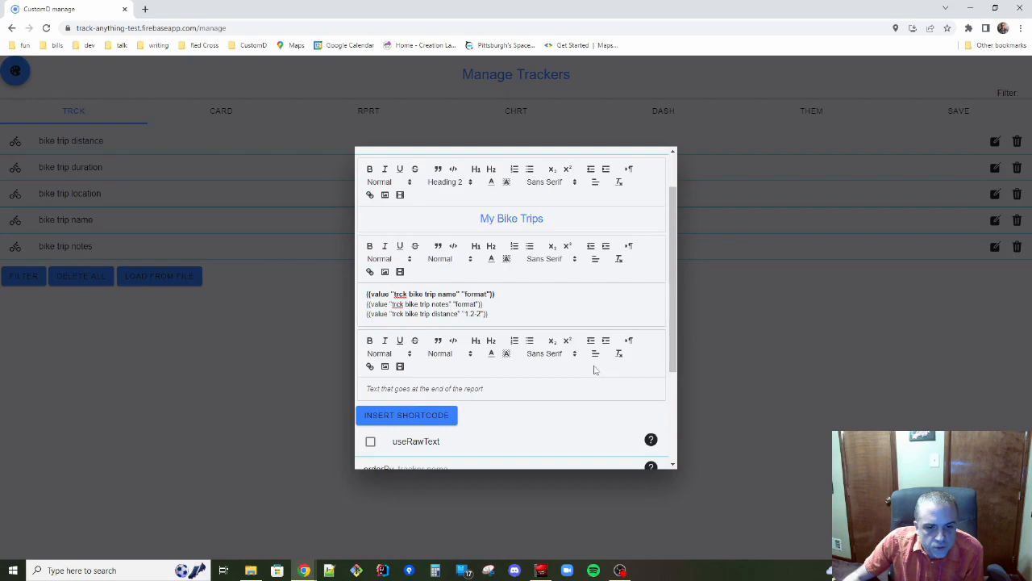
Put the label "Distance:" before the distance shortcode and the label "Duration:" after it on the same line.
{"action": "left_click", "coordinate": [367, 314]}
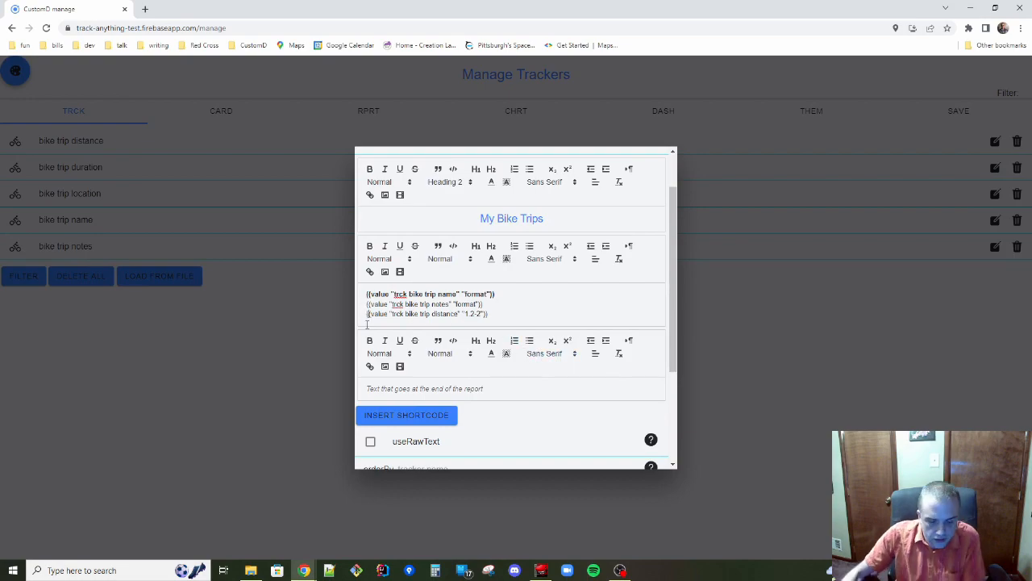
{"action": "type", "text": "Distance:"}
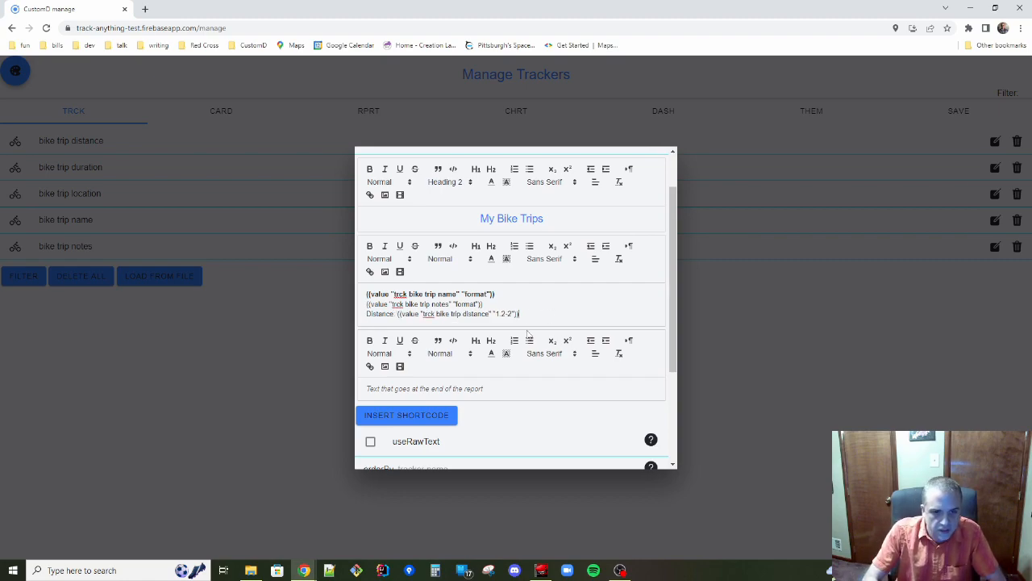
{"action": "type", "text": "Duration"}
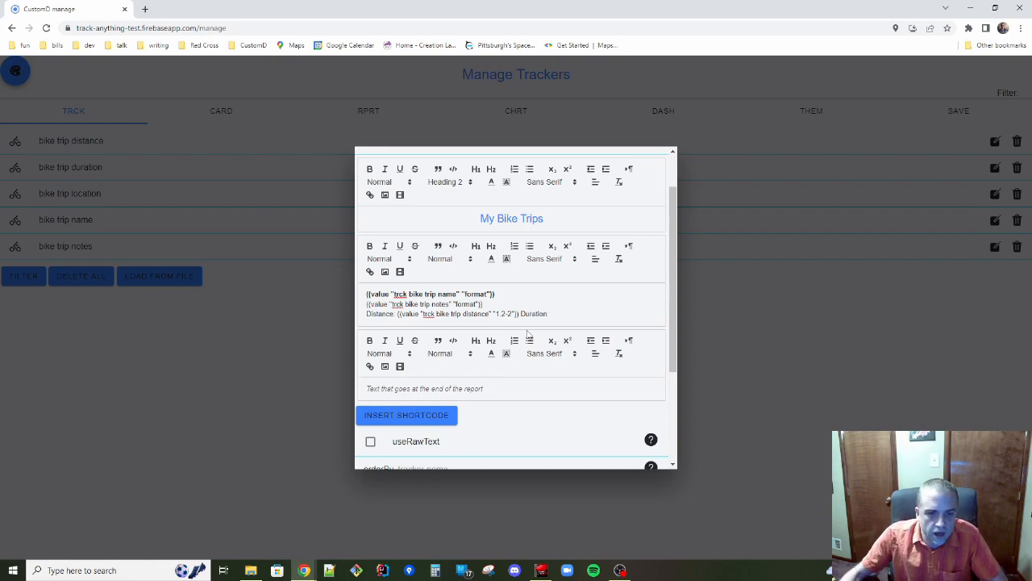
Insert a value shortcode for the bike trip duration tracker with format 1.2-2 after the "Duration:" label.
{"action": "left_click", "coordinate": [411, 419]}
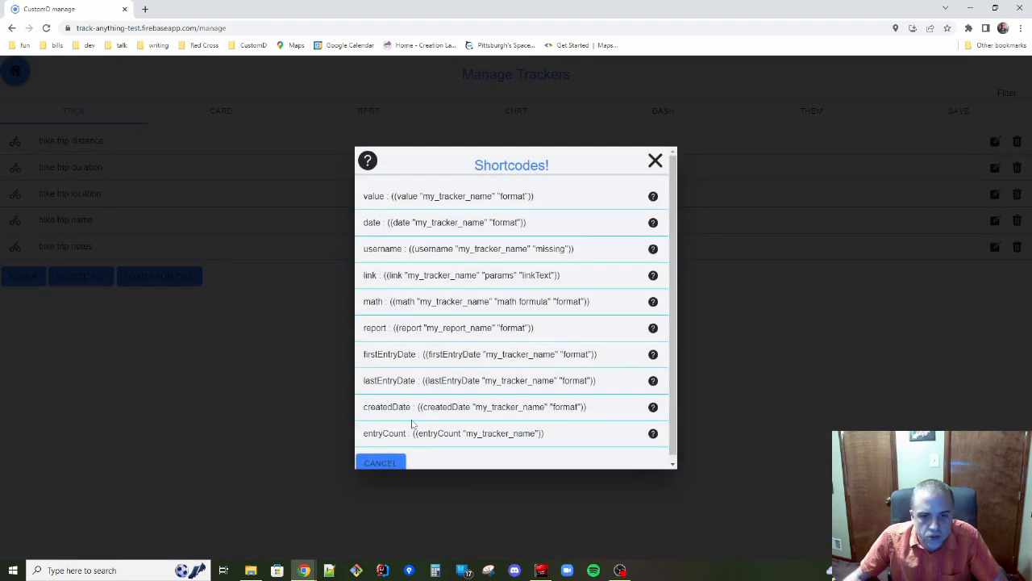
{"action": "left_click", "coordinate": [449, 214]}
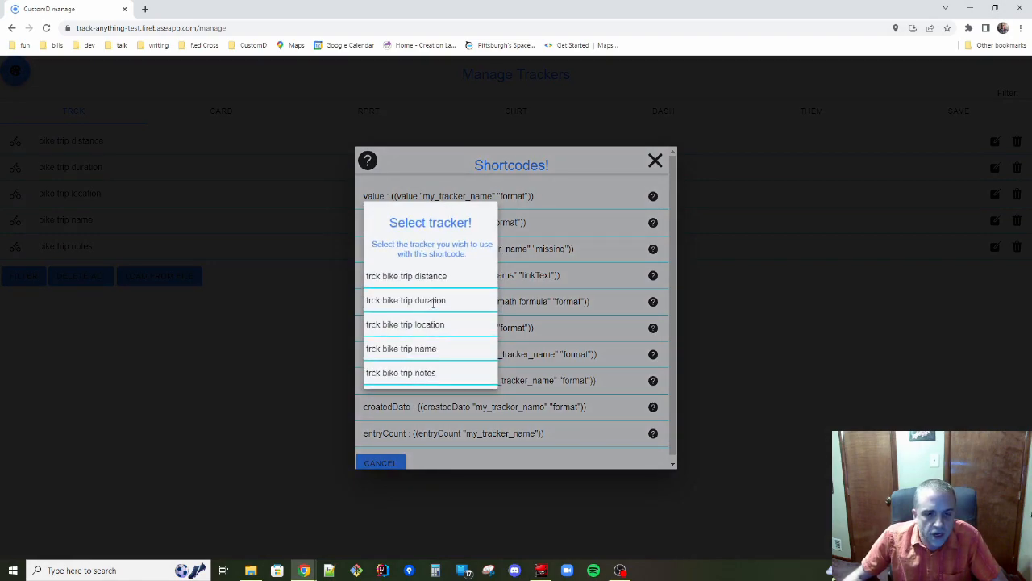
{"action": "left_click", "coordinate": [433, 301]}
{"action": "left_click", "coordinate": [458, 329]}
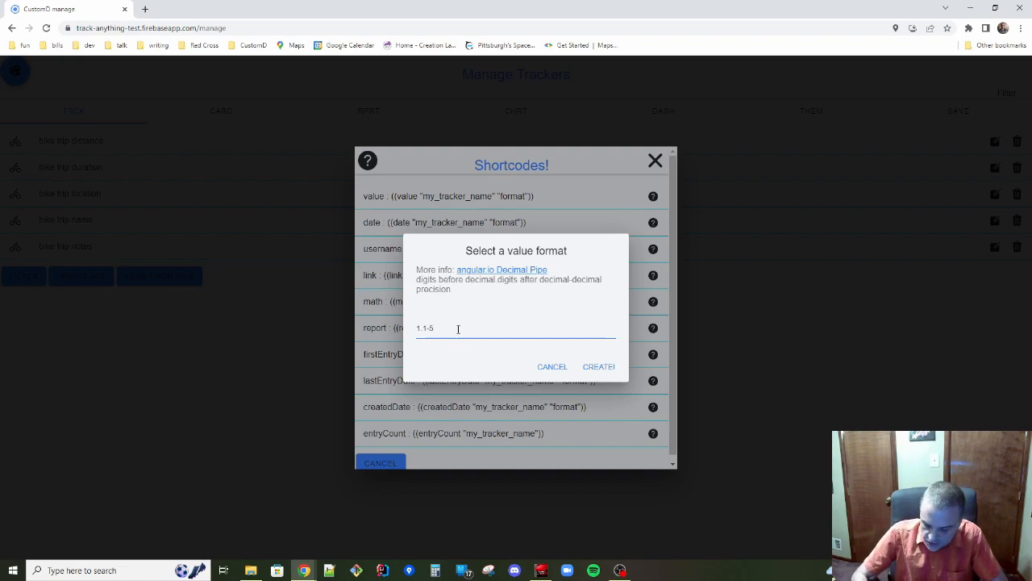
{"action": "type", "text": "2"}
{"action": "key", "text": "BackSpace"}
{"action": "type", "text": "2"}
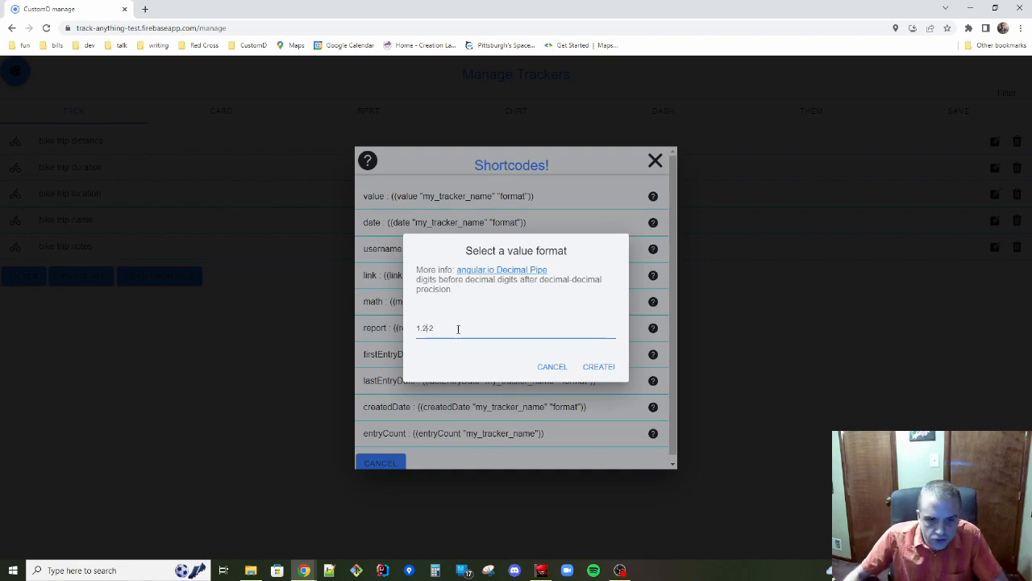
{"action": "left_click", "coordinate": [598, 367]}
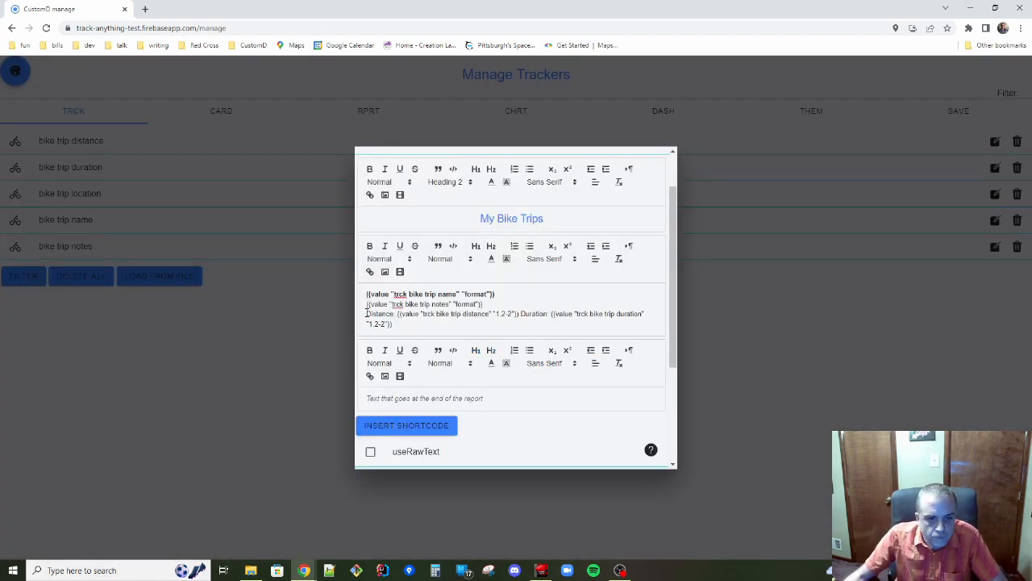
Save the bike trip main report and preview its trip entries.
{"action": "scroll", "coordinate": [447, 323], "scroll_direction": "down", "scroll_amount": 3}
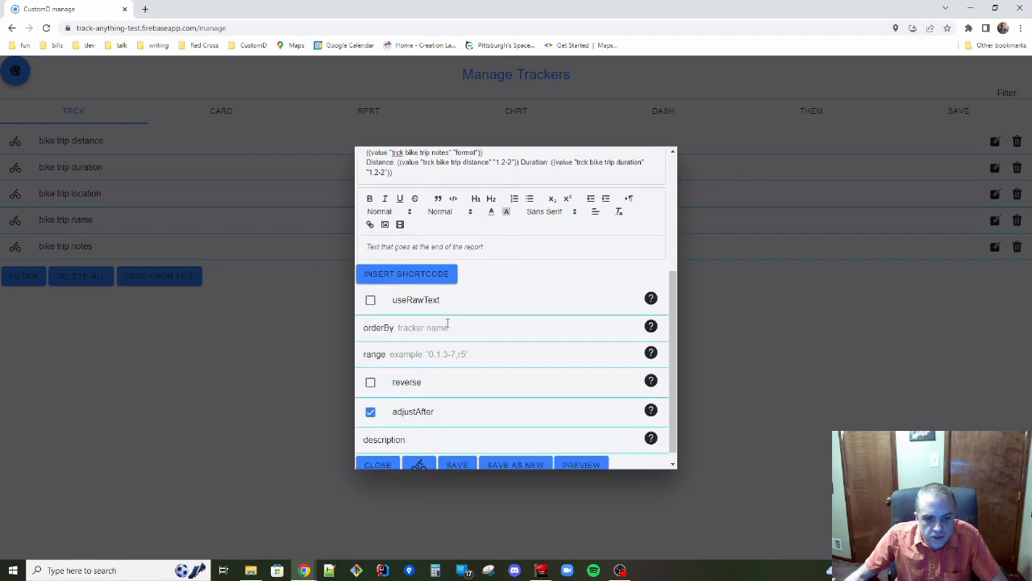
{"action": "left_click", "coordinate": [457, 454]}
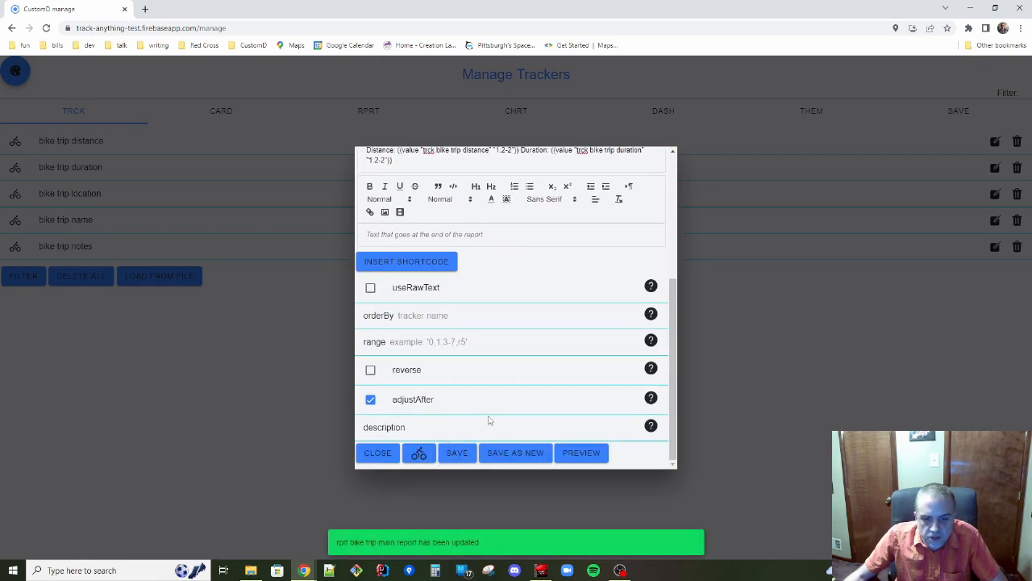
{"action": "left_click", "coordinate": [587, 454]}
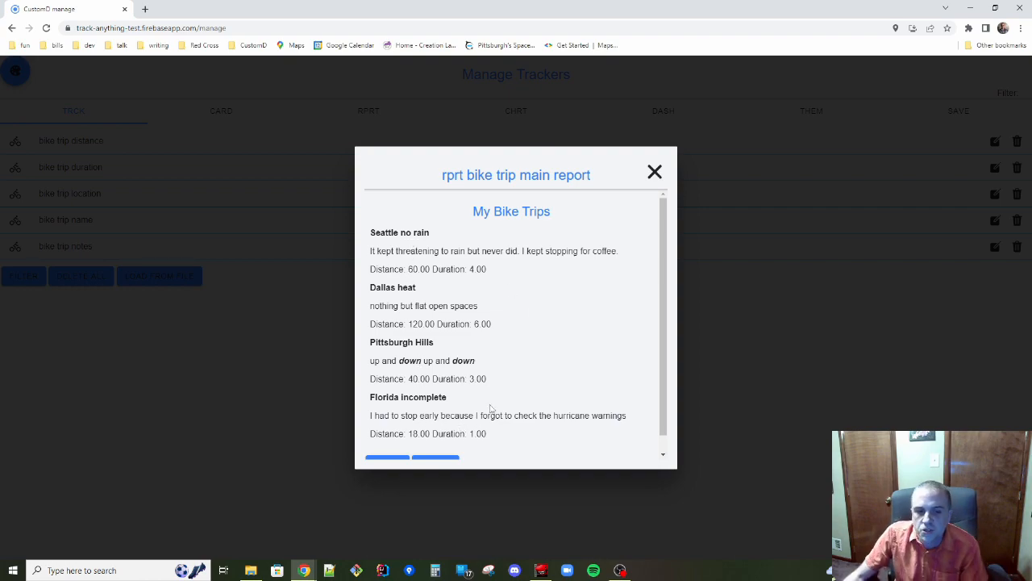
{"action": "scroll", "coordinate": [489, 350], "scroll_direction": "down", "scroll_amount": 1}
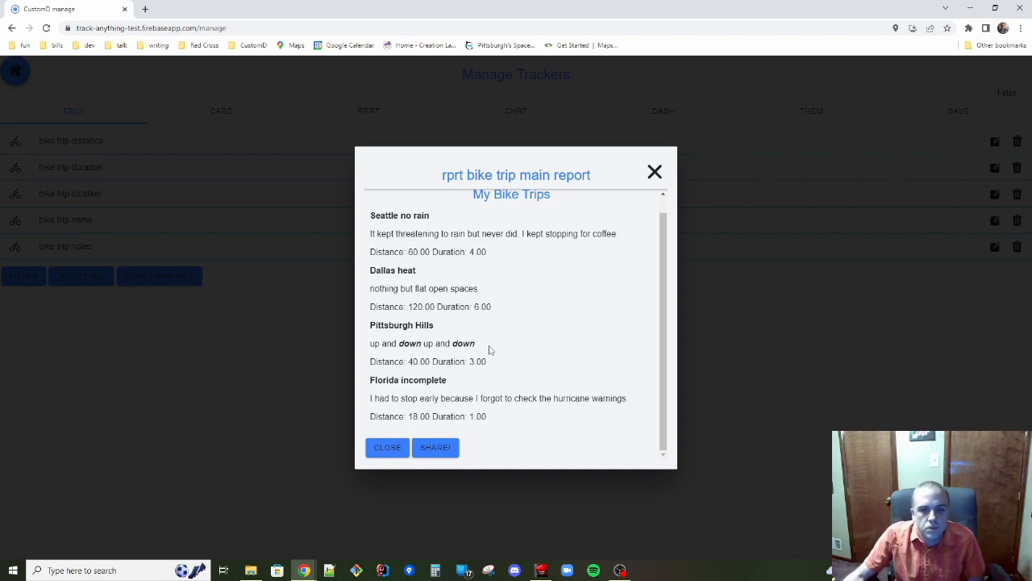
{"action": "scroll", "coordinate": [489, 350], "scroll_direction": "up", "scroll_amount": 1}
{"action": "scroll", "coordinate": [489, 349], "scroll_direction": "down", "scroll_amount": 1}
{"action": "scroll", "coordinate": [488, 349], "scroll_direction": "up", "scroll_amount": 1}
{"action": "left_click", "coordinate": [655, 172]}
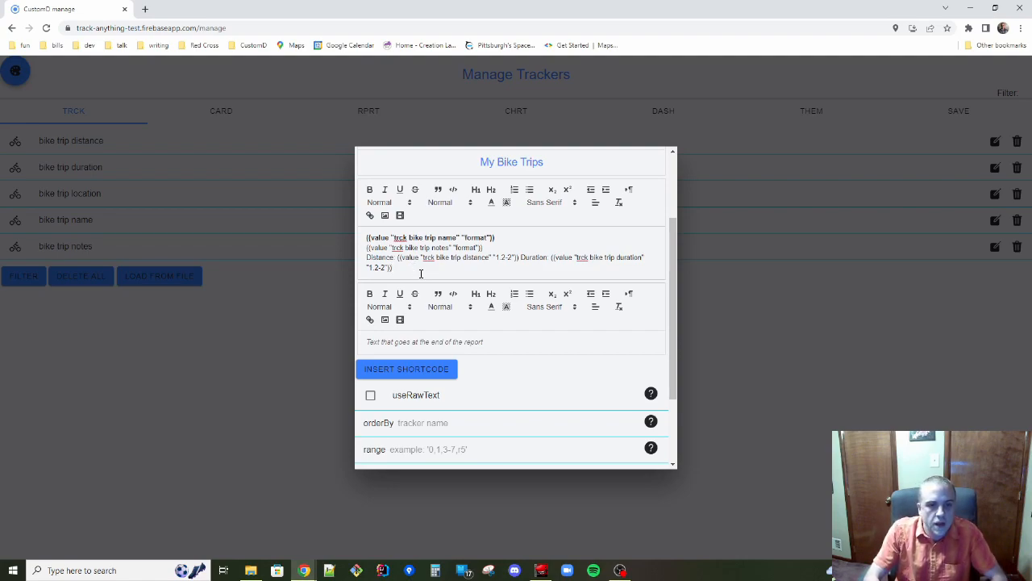
Add the label "MPH:" after the duration shortcode and begin a math shortcode there.
{"action": "type", "text": "MPH:"}
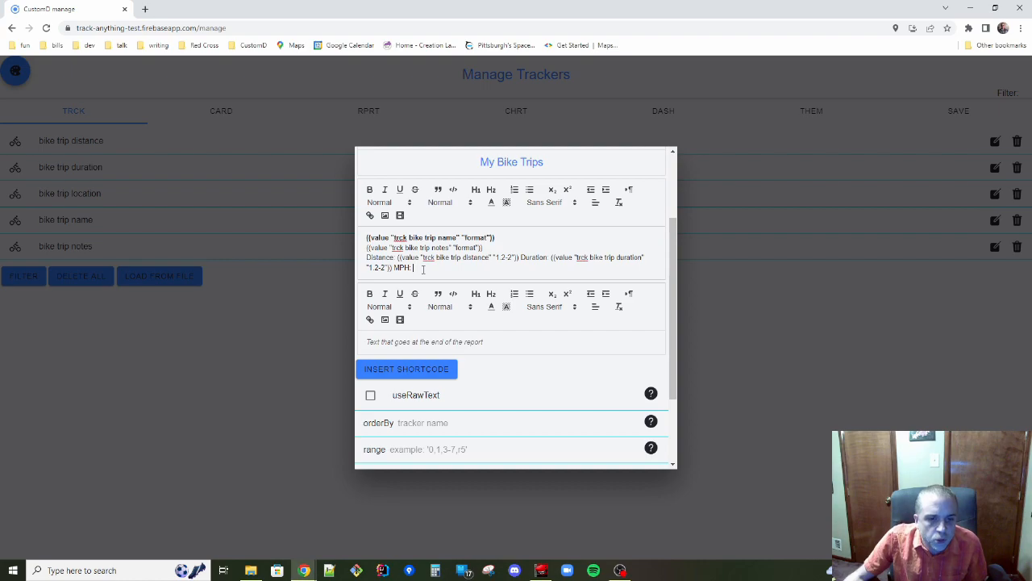
{"action": "left_click", "coordinate": [401, 369]}
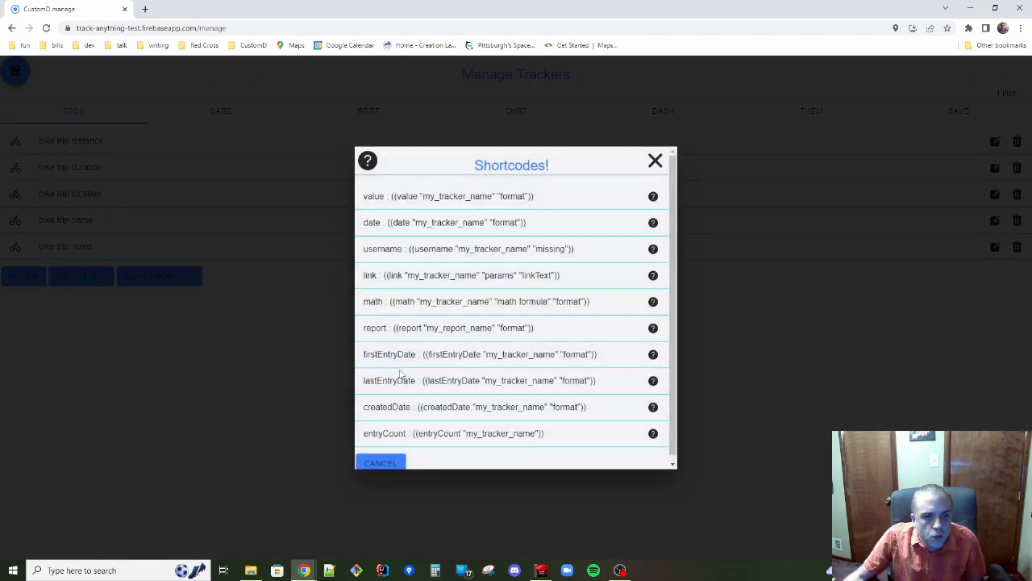
{"action": "left_click", "coordinate": [453, 302]}
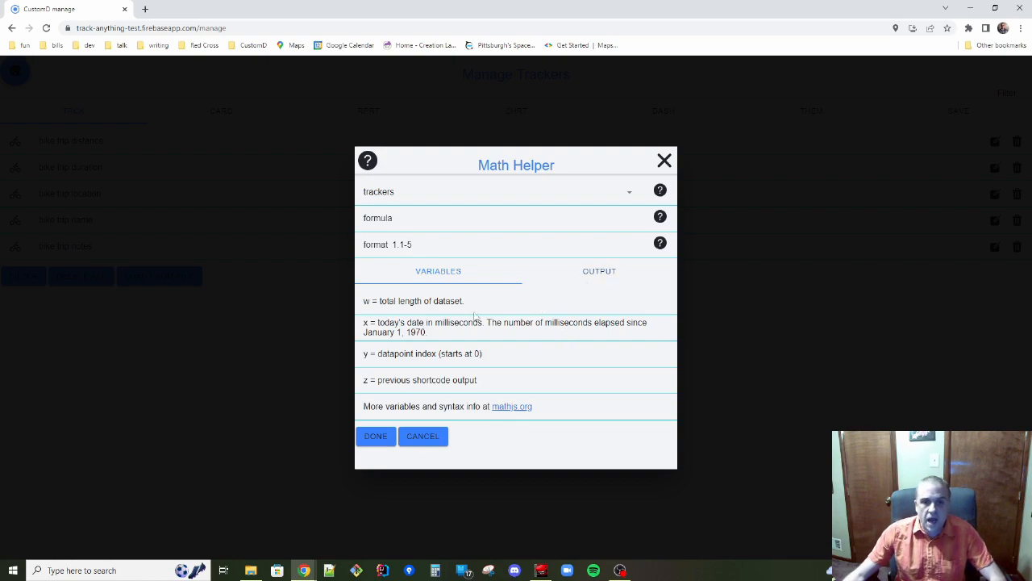
Choose the bike trip distance and bike trip duration trackers for the math shortcode.
{"action": "left_click", "coordinate": [628, 194]}
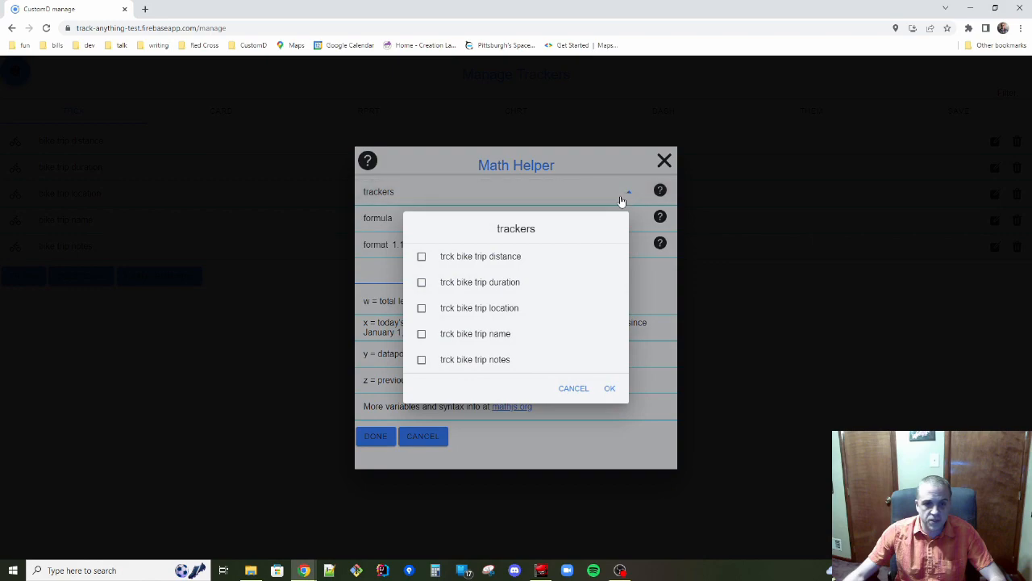
{"action": "left_click", "coordinate": [448, 256]}
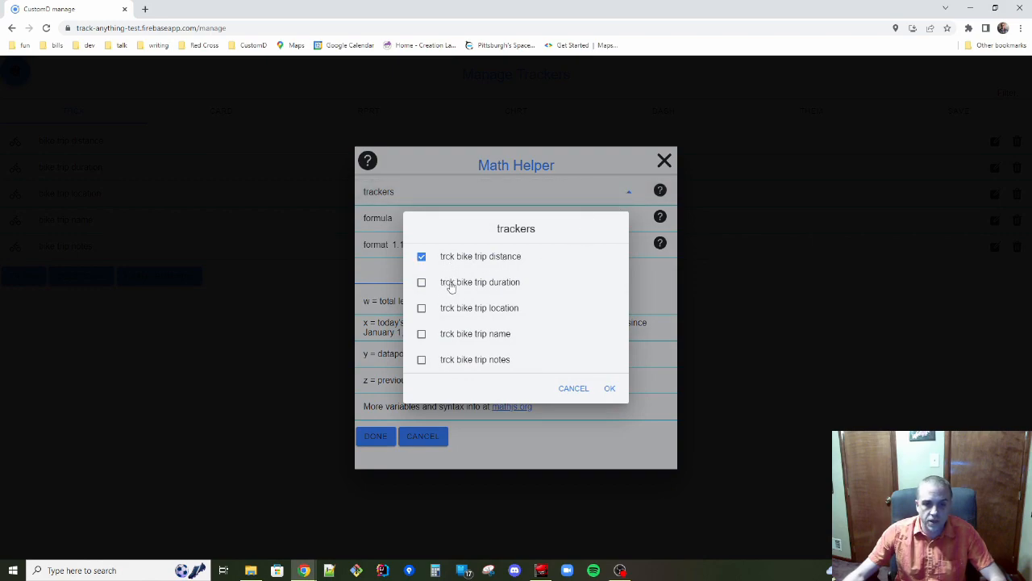
{"action": "left_click", "coordinate": [449, 284]}
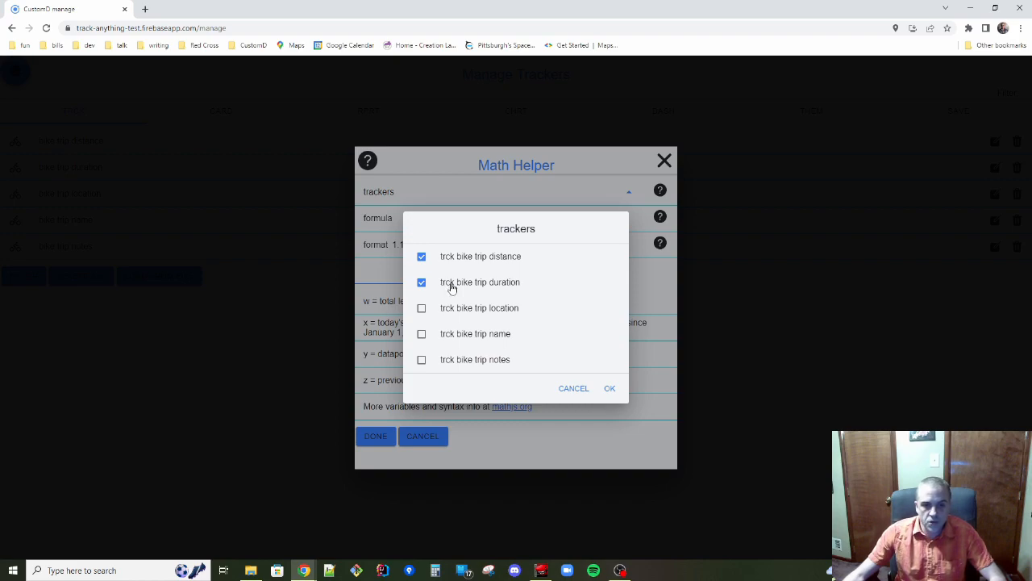
{"action": "left_click", "coordinate": [610, 390]}
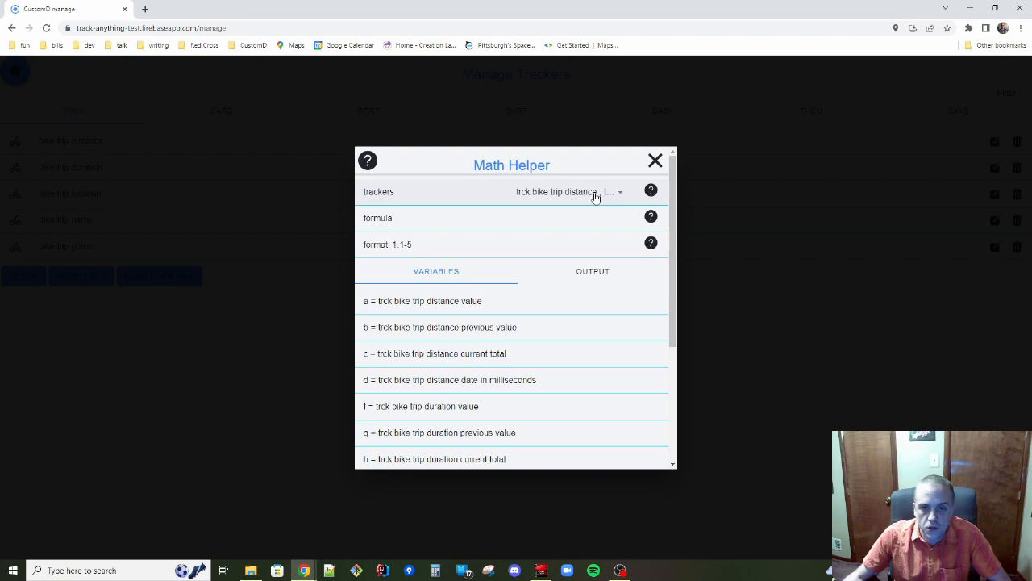
Check the available variables and set the formula to a/f, dividing trip distance by trip duration.
{"action": "scroll", "coordinate": [577, 295], "scroll_direction": "down", "scroll_amount": 1}
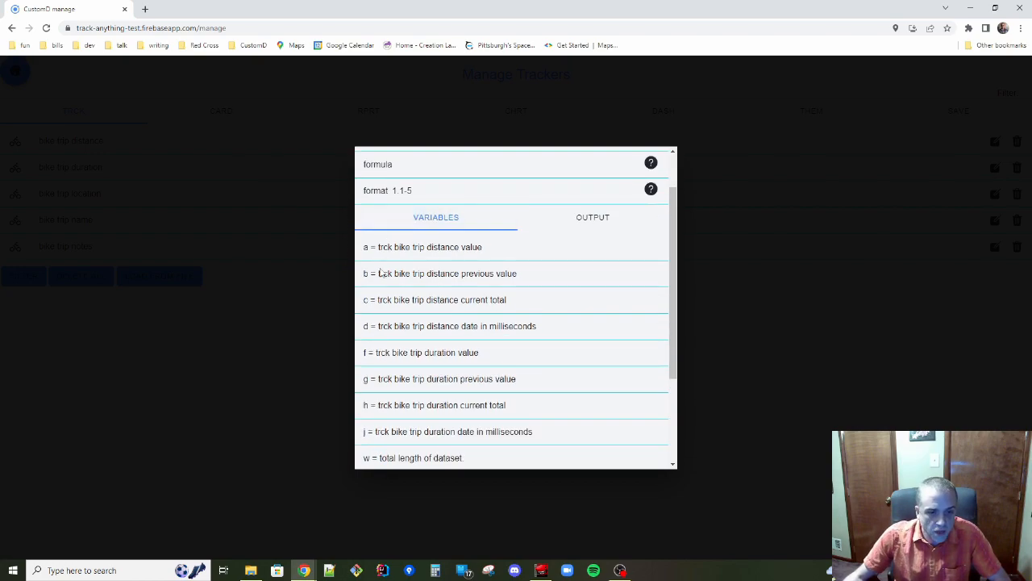
{"action": "scroll", "coordinate": [355, 267], "scroll_direction": "down", "scroll_amount": 1}
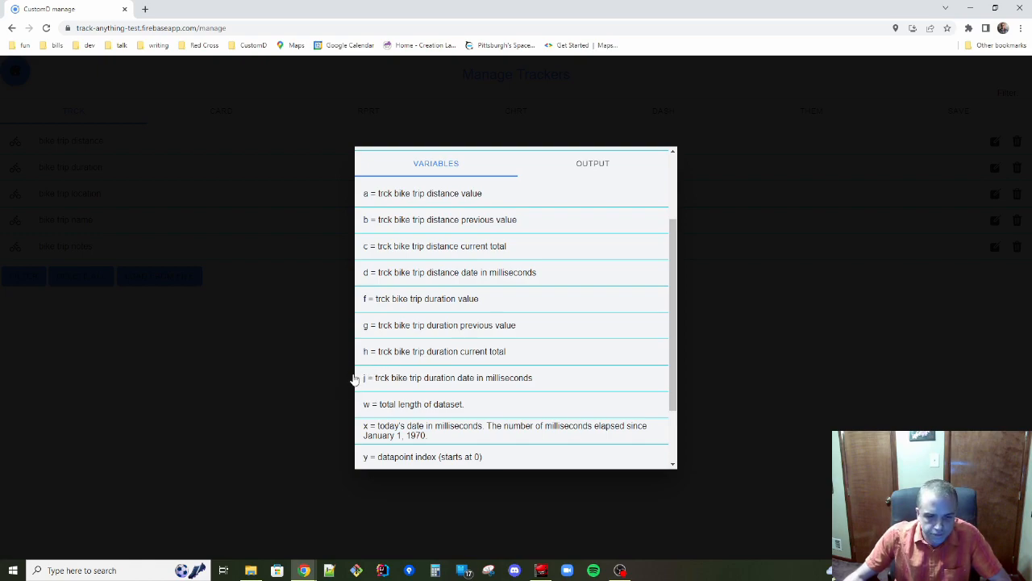
{"action": "scroll", "coordinate": [365, 379], "scroll_direction": "down", "scroll_amount": 2}
{"action": "scroll", "coordinate": [364, 379], "scroll_direction": "up", "scroll_amount": 4}
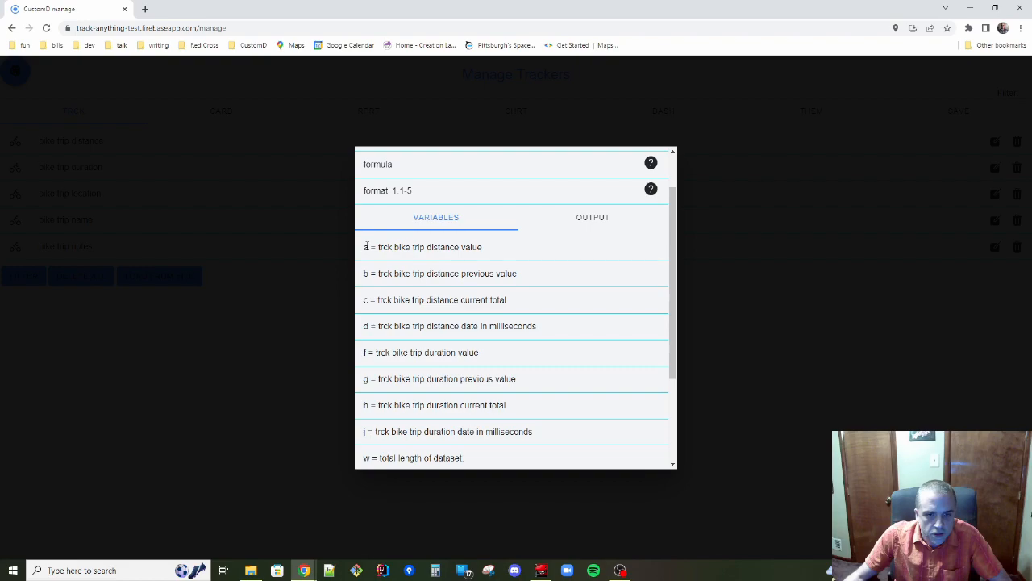
{"action": "scroll", "coordinate": [365, 250], "scroll_direction": "up", "scroll_amount": 1}
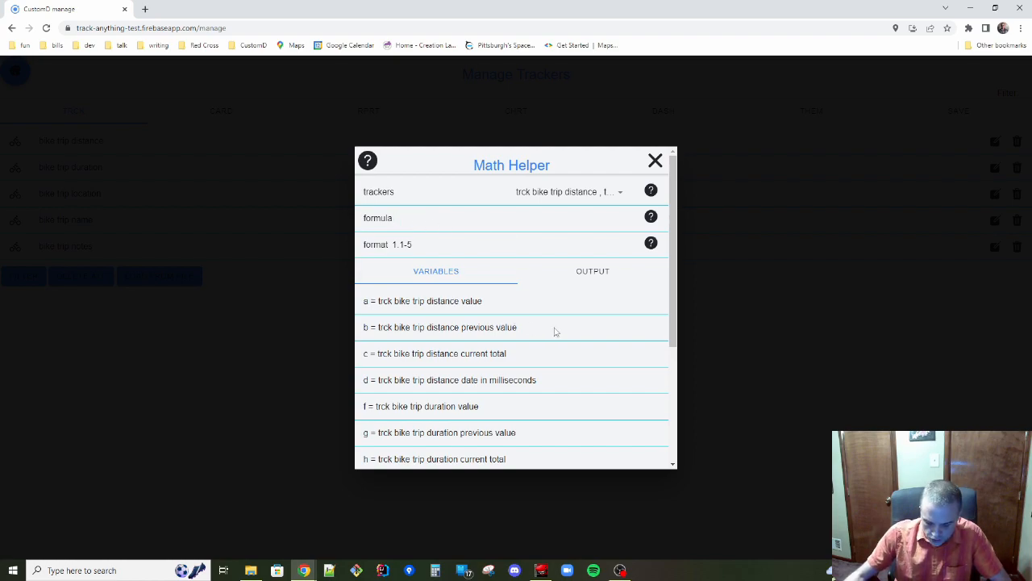
{"action": "type", "text": "a/f"}
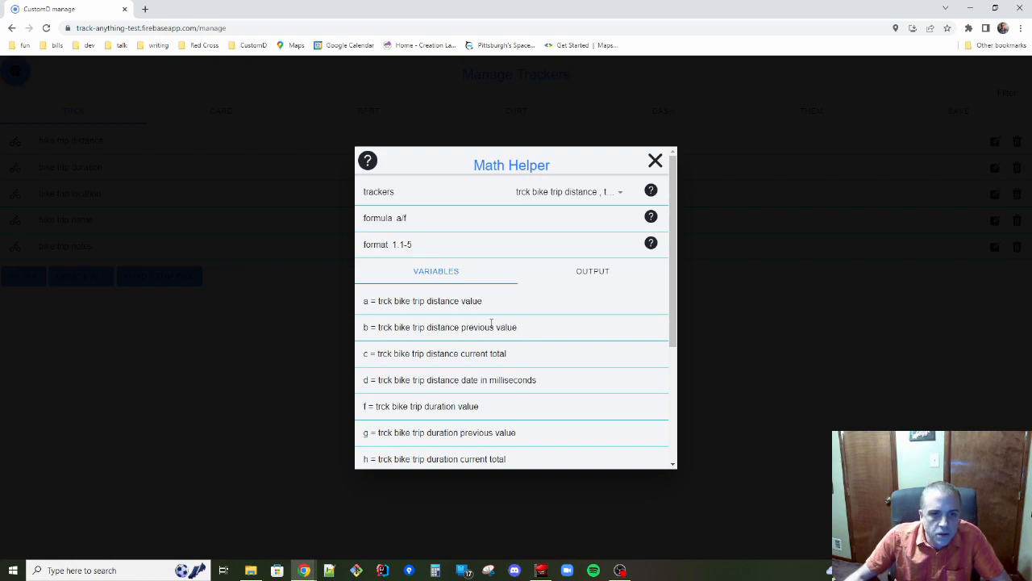
View the formula's output, set the math format to 1.1-2 and refresh the output.
{"action": "left_click", "coordinate": [596, 277]}
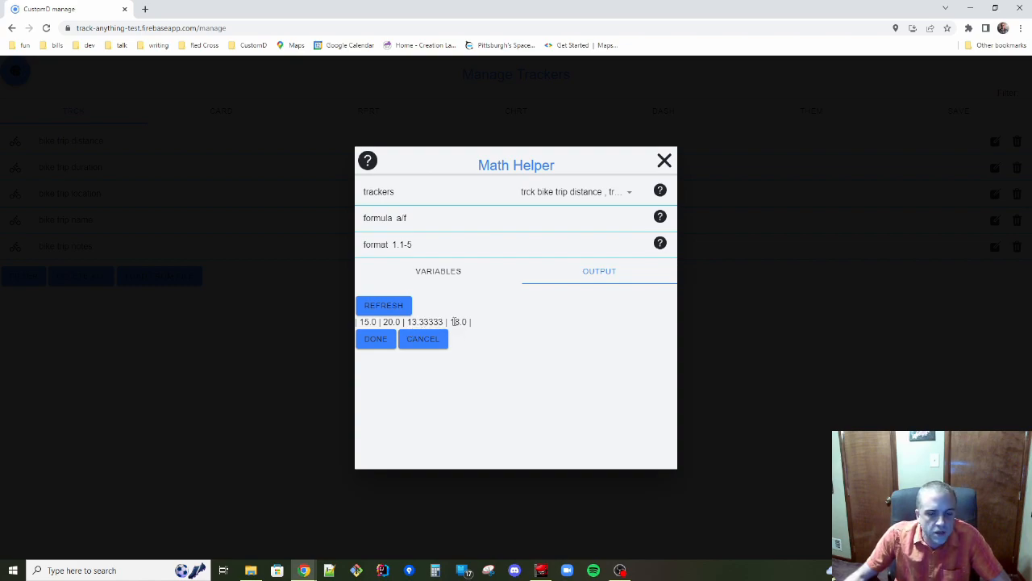
{"action": "left_click_drag", "start_coordinate": [451, 321], "coordinate": [473, 322]}
{"action": "left_click", "coordinate": [482, 360]}
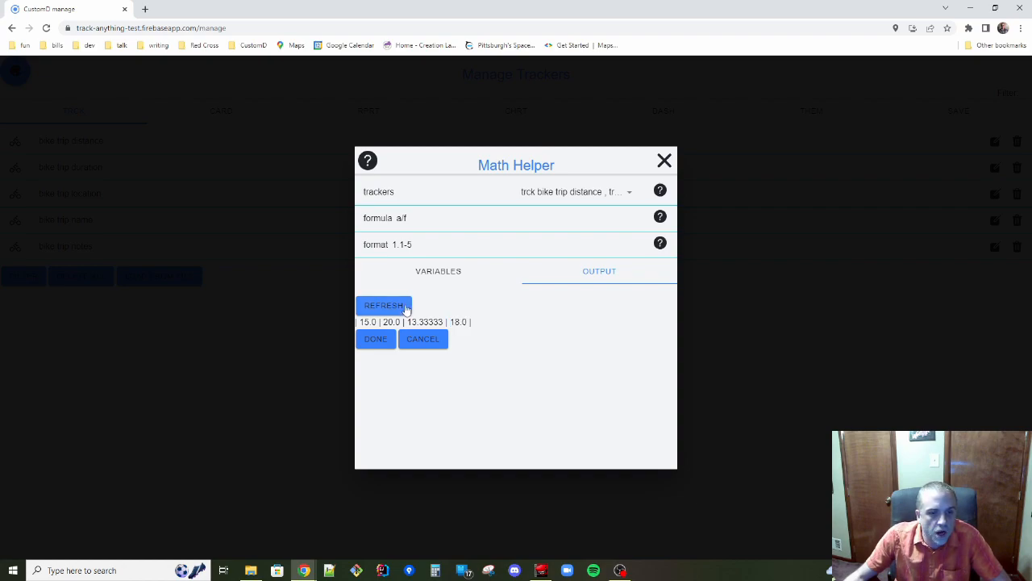
{"action": "key", "text": "BackSpace"}
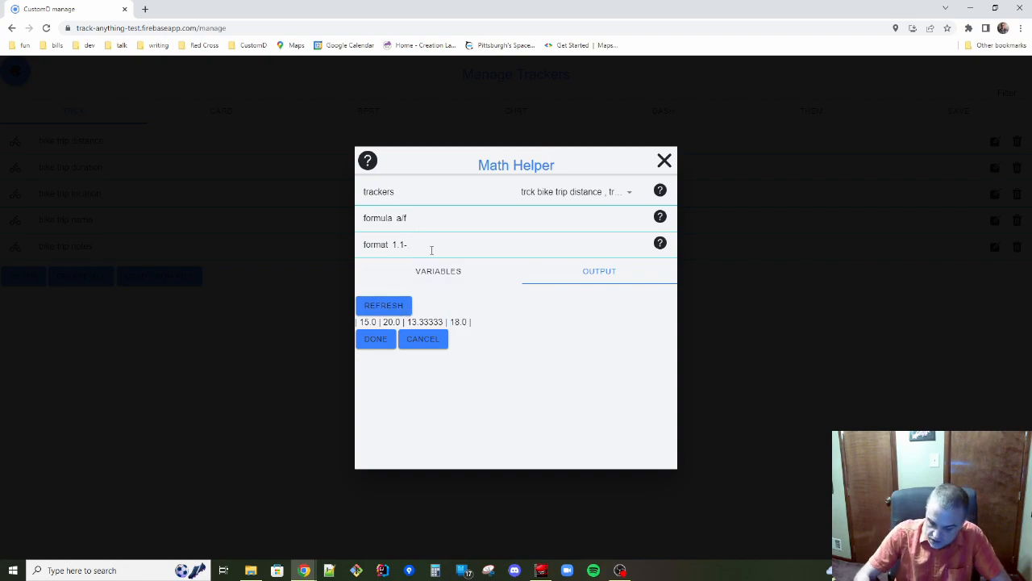
{"action": "type", "text": "2"}
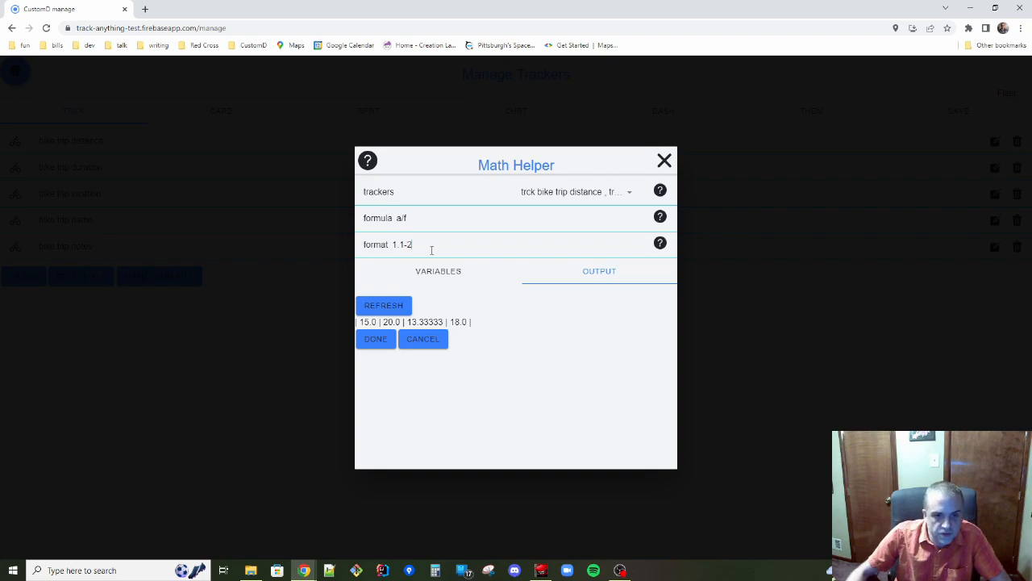
{"action": "left_click", "coordinate": [391, 307]}
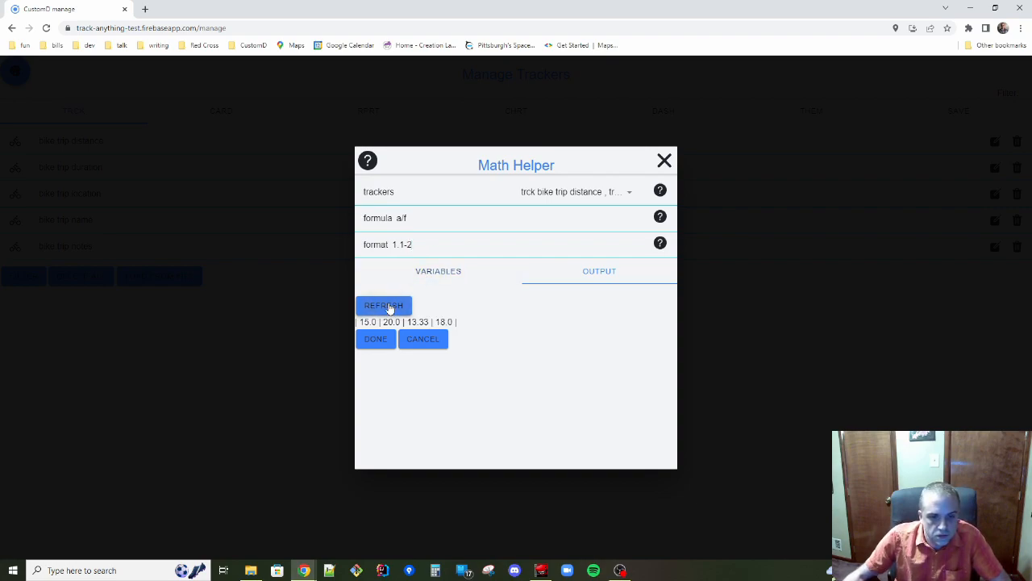
Set the math format to 1.2-2 and refresh the output.
{"action": "left_click", "coordinate": [408, 244]}
{"action": "key", "text": "BackSpace"}
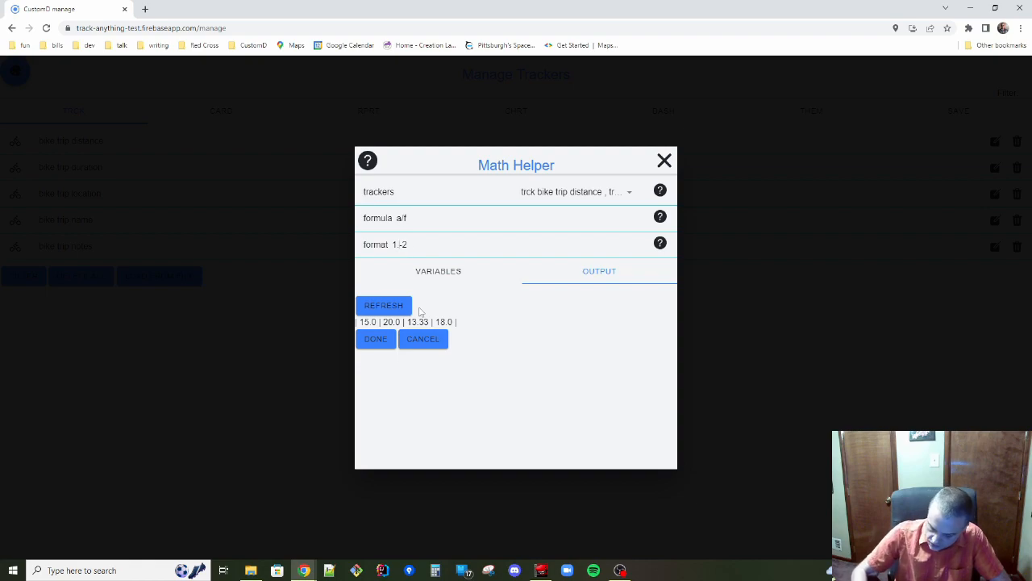
{"action": "type", "text": "2"}
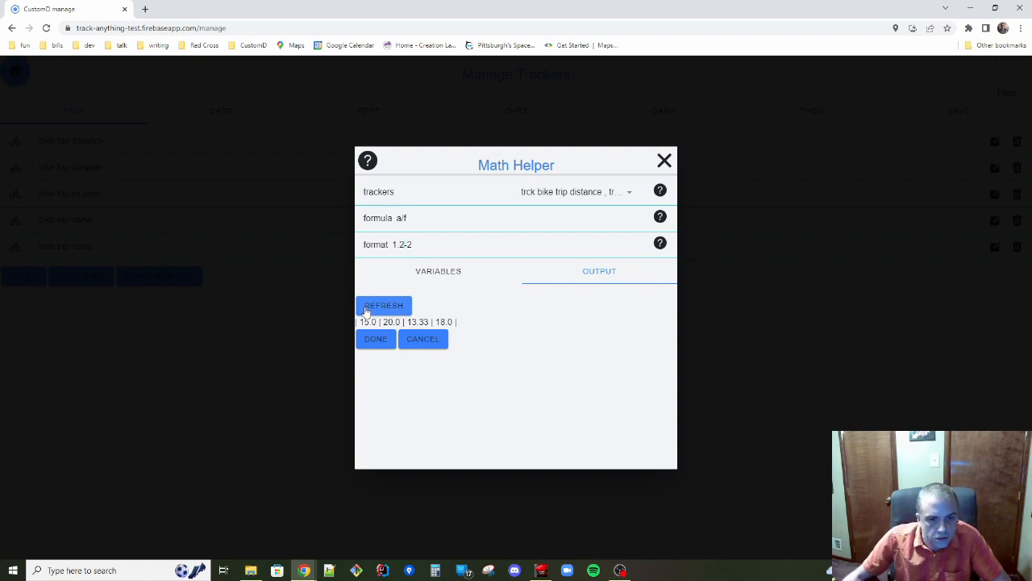
{"action": "left_click", "coordinate": [381, 307]}
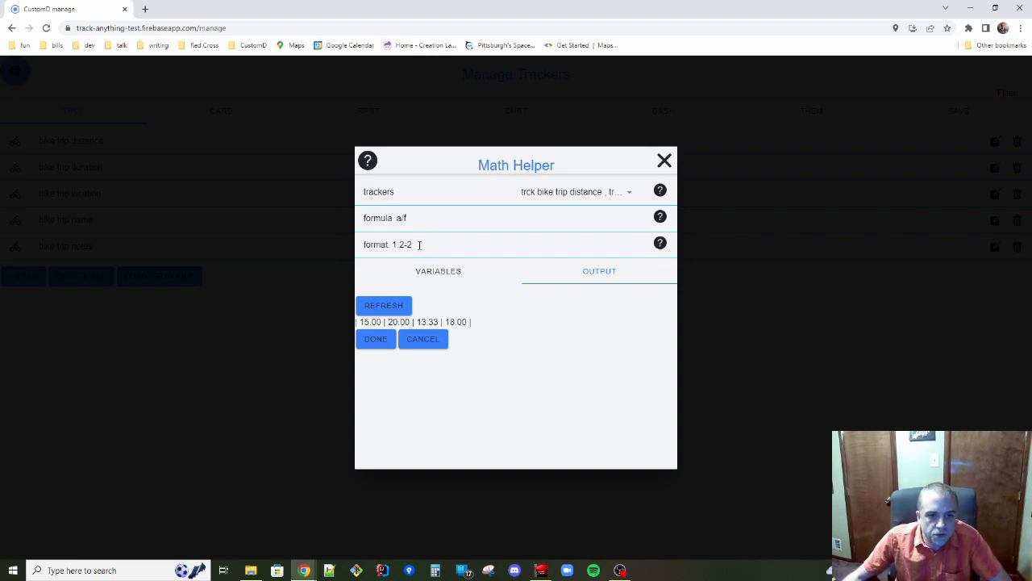
Try the math formats 1.2-4 and 1.3-4, refreshing the output for each.
{"action": "key", "text": "BackSpace"}
{"action": "type", "text": "4"}
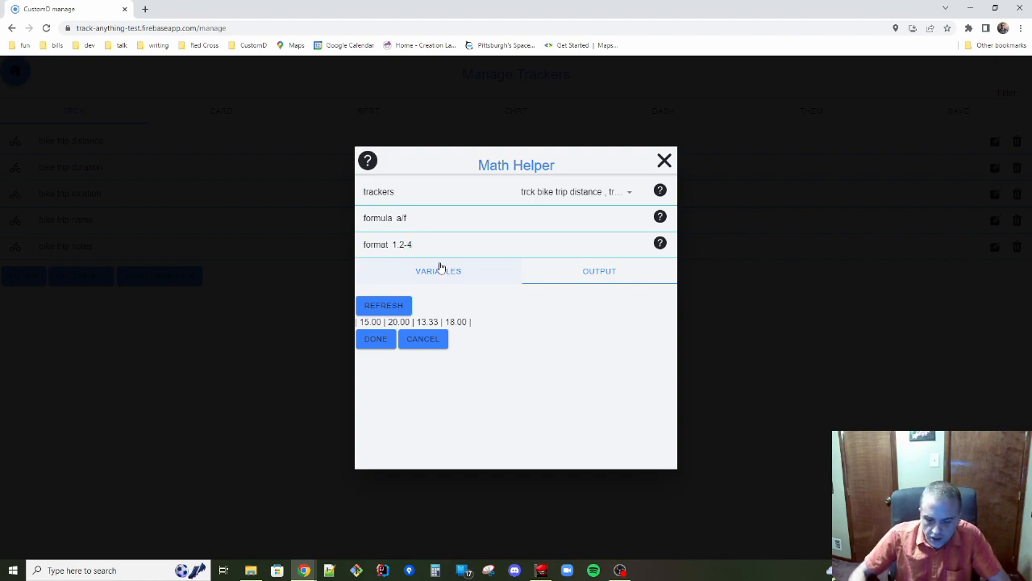
{"action": "left_click", "coordinate": [383, 305]}
{"action": "left_click", "coordinate": [404, 243]}
{"action": "key", "text": "BackSpace"}
{"action": "type", "text": "3"}
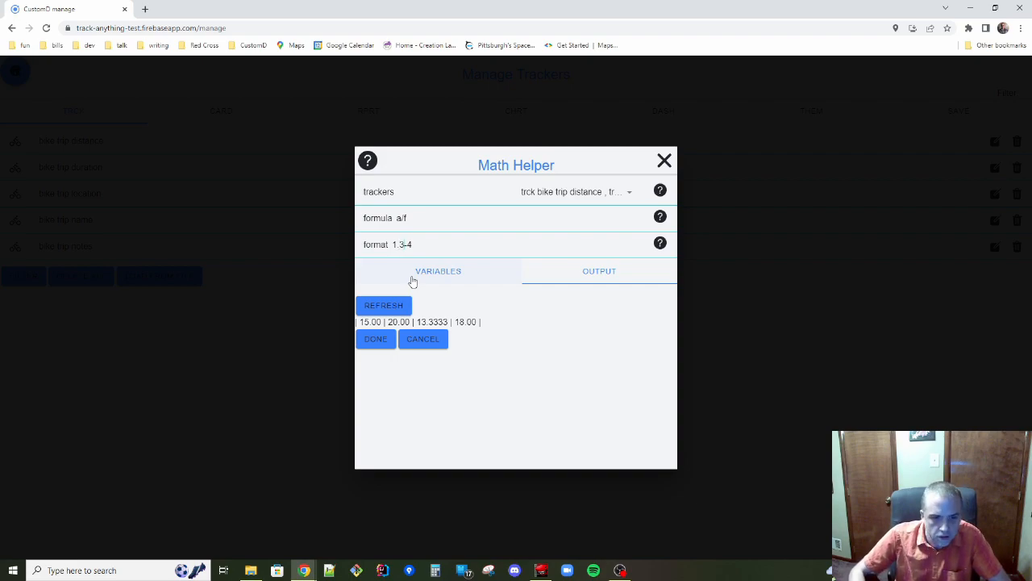
{"action": "left_click", "coordinate": [377, 308]}
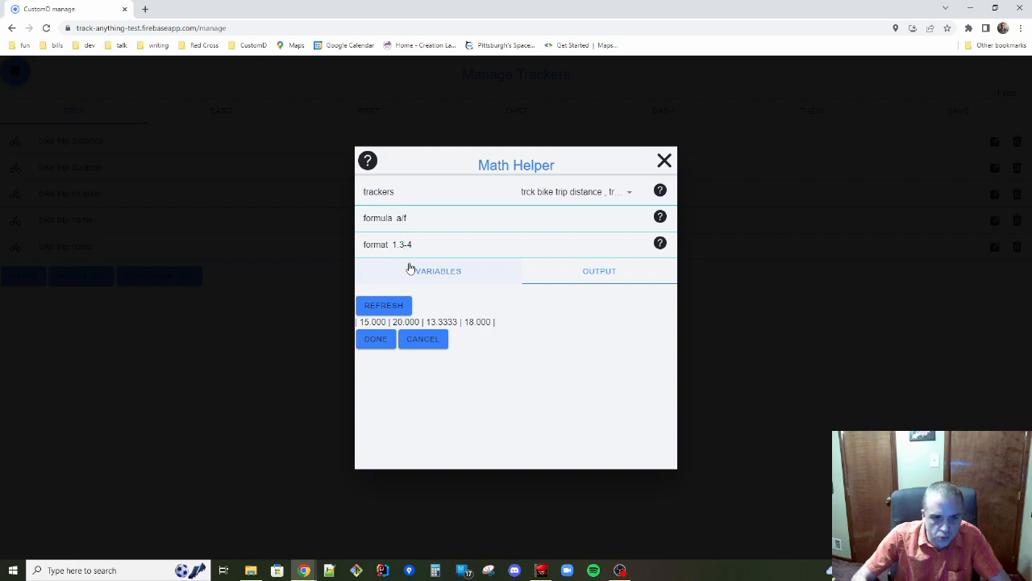
Restore the math format to 1.2-2 and refresh the output again.
{"action": "key", "text": "BackSpace"}
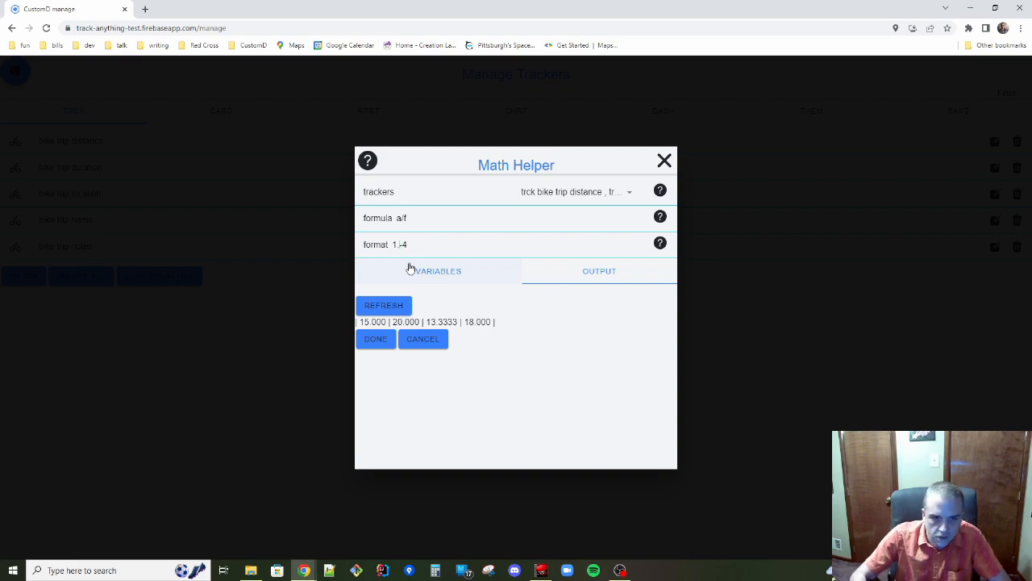
{"action": "type", "text": "2-"}
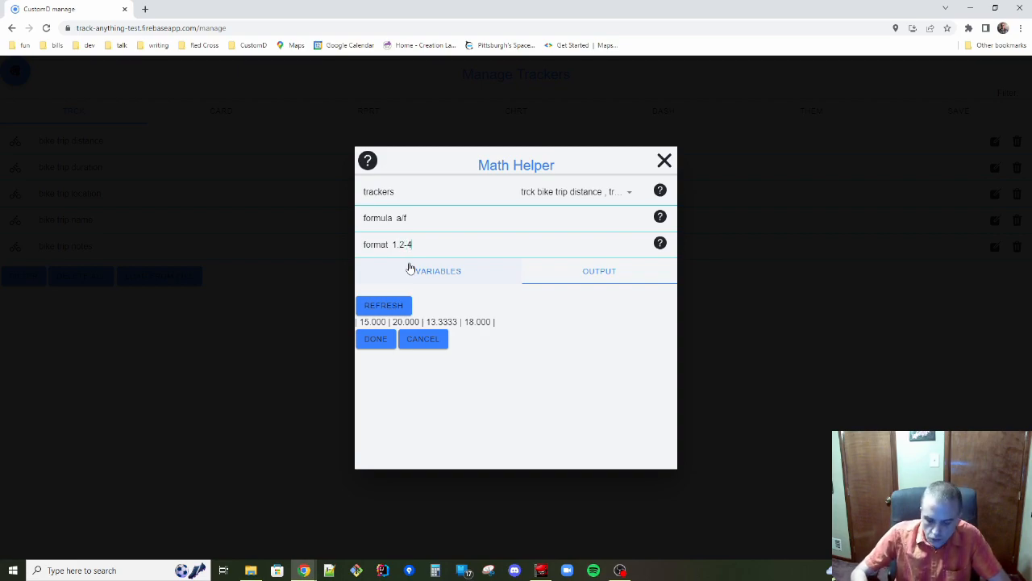
{"action": "type", "text": "2"}
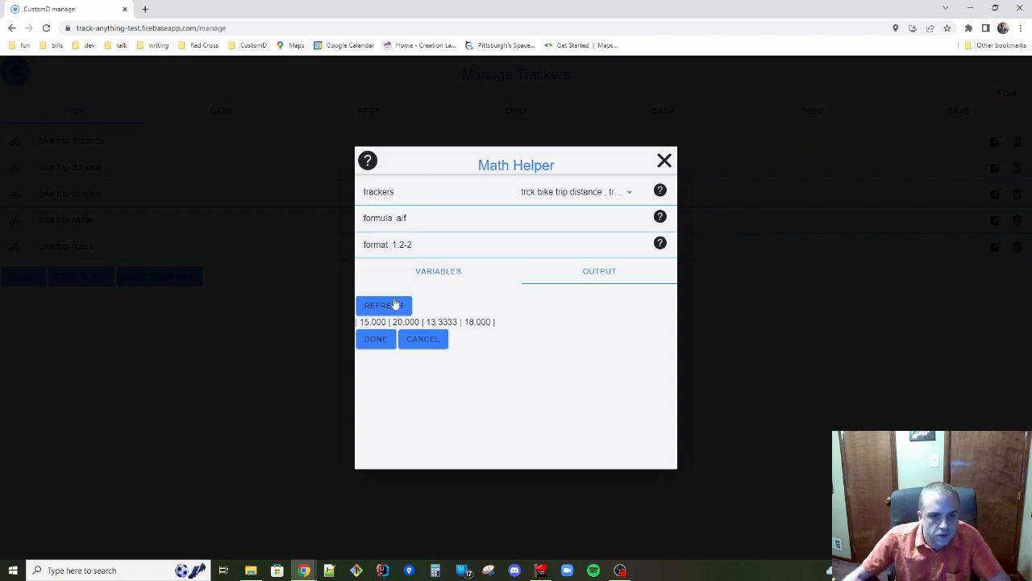
{"action": "left_click", "coordinate": [394, 307]}
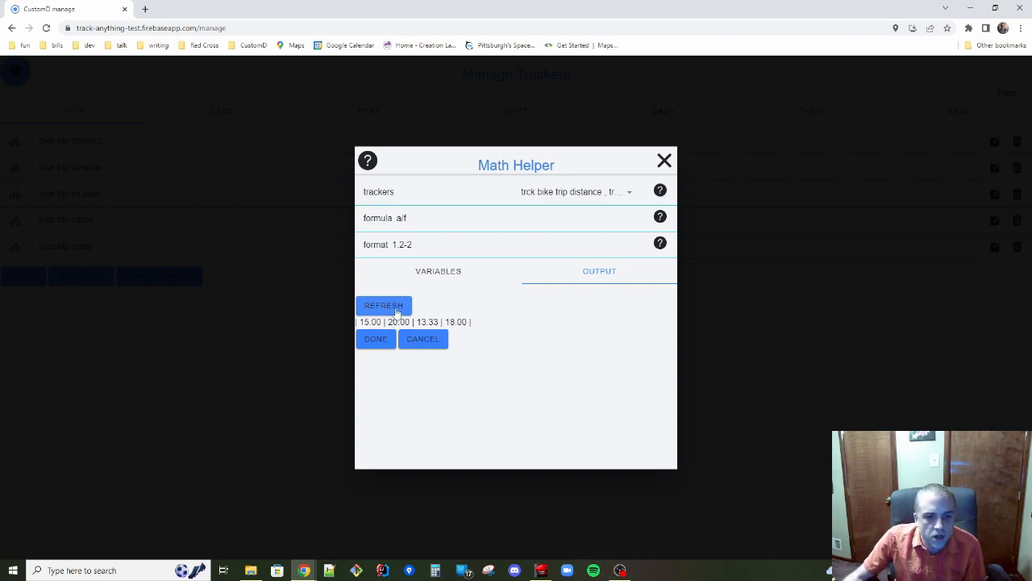
Finish the math shortcode and insert it after the "MPH:" label in the report.
{"action": "left_click", "coordinate": [440, 272]}
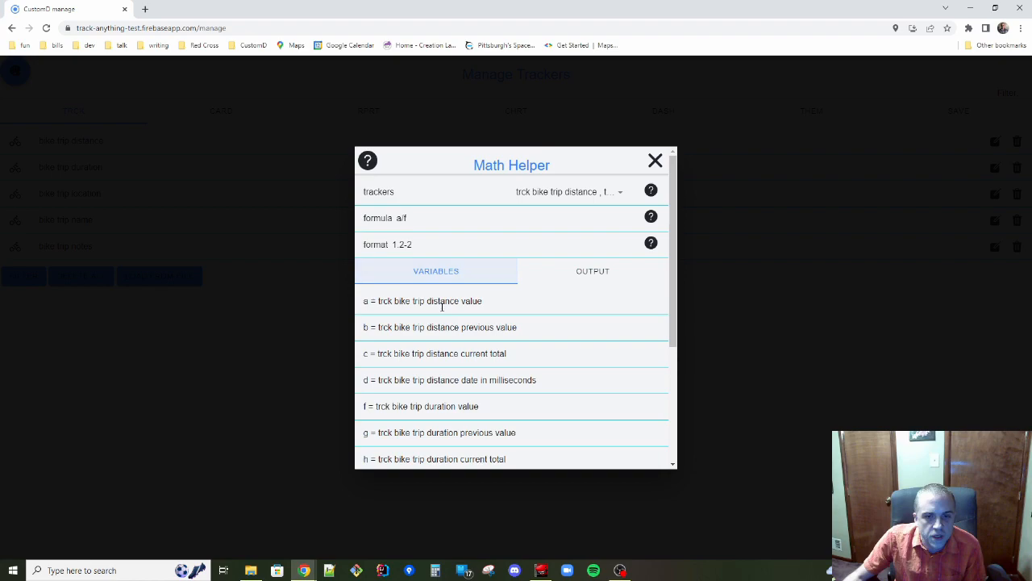
{"action": "left_click", "coordinate": [597, 280]}
{"action": "left_click", "coordinate": [447, 277]}
{"action": "scroll", "coordinate": [524, 327], "scroll_direction": "down", "scroll_amount": 5}
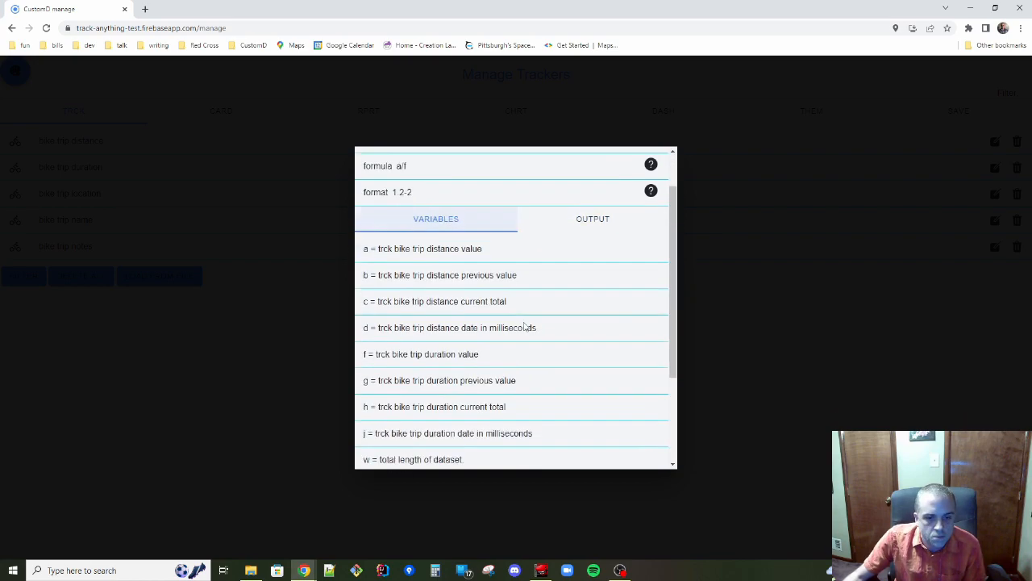
{"action": "left_click", "coordinate": [376, 458]}
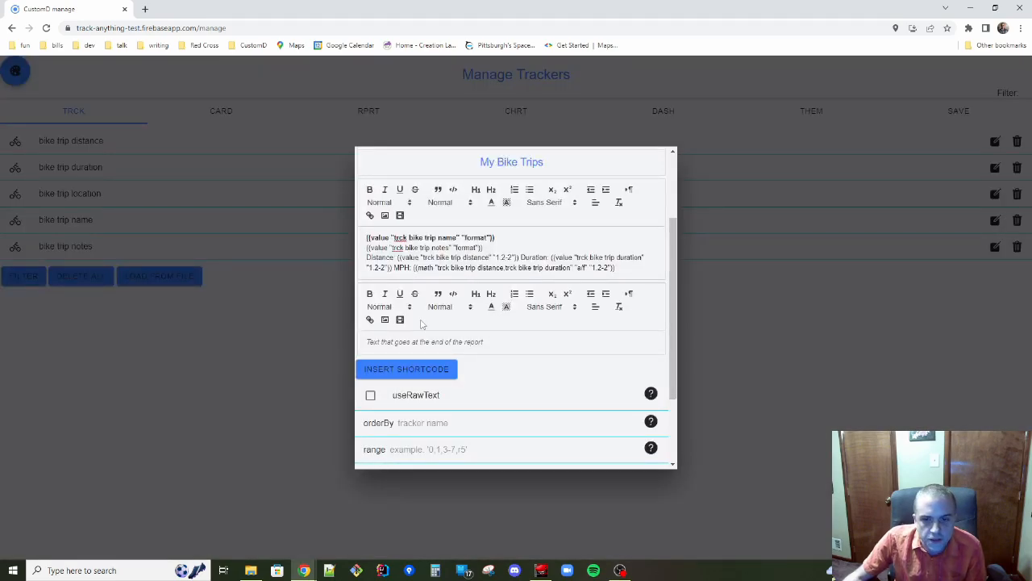
Save the bike trip main report and preview it, checking the MPH shown for each trip.
{"action": "scroll", "coordinate": [535, 407], "scroll_direction": "down", "scroll_amount": 1}
{"action": "scroll", "coordinate": [534, 407], "scroll_direction": "down", "scroll_amount": 1}
{"action": "left_click", "coordinate": [452, 458]}
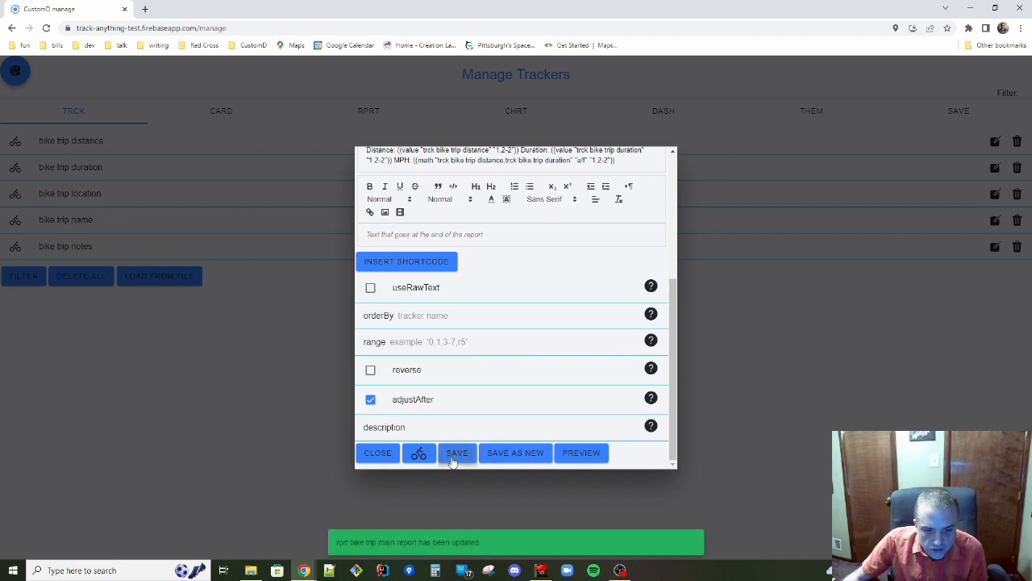
{"action": "left_click", "coordinate": [593, 457]}
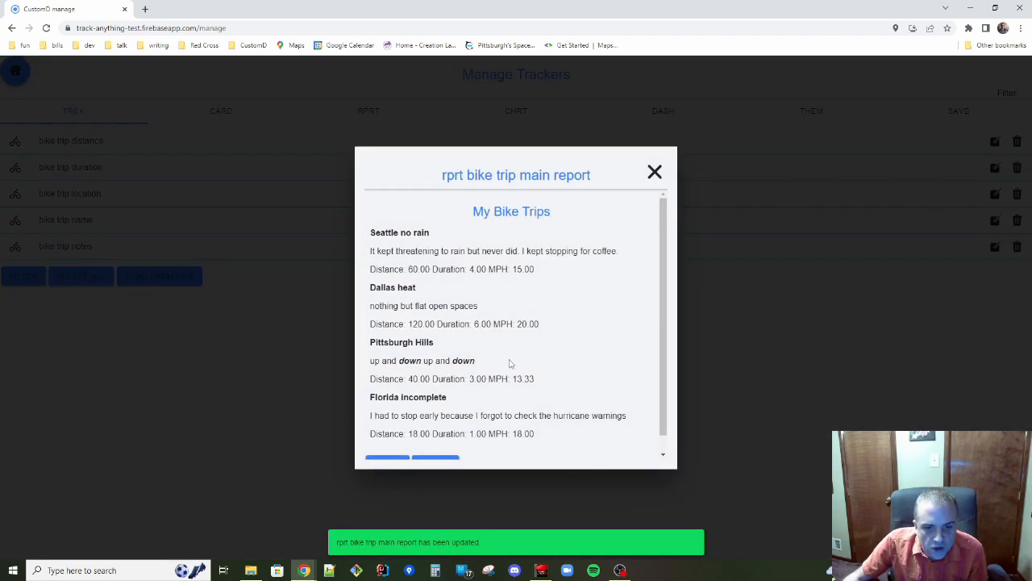
{"action": "left_click_drag", "start_coordinate": [493, 324], "coordinate": [548, 324]}
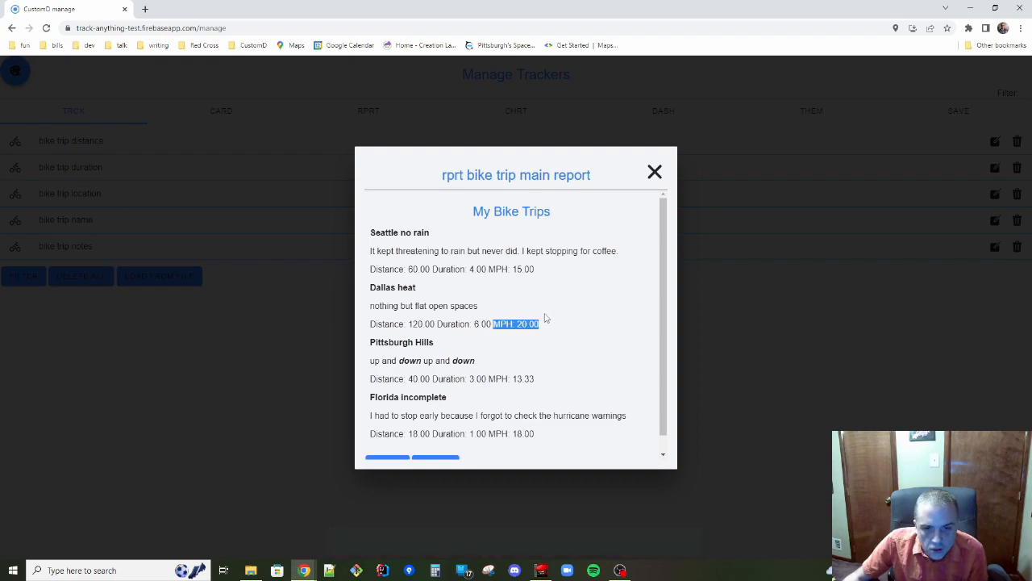
{"action": "left_click_drag", "start_coordinate": [488, 270], "coordinate": [535, 270]}
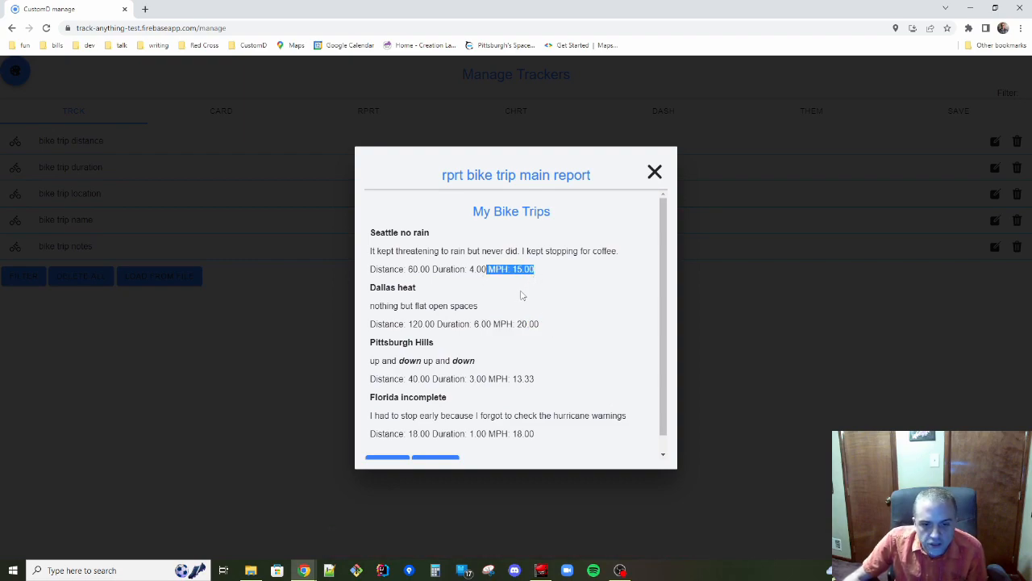
{"action": "scroll", "coordinate": [514, 297], "scroll_direction": "down", "scroll_amount": 1}
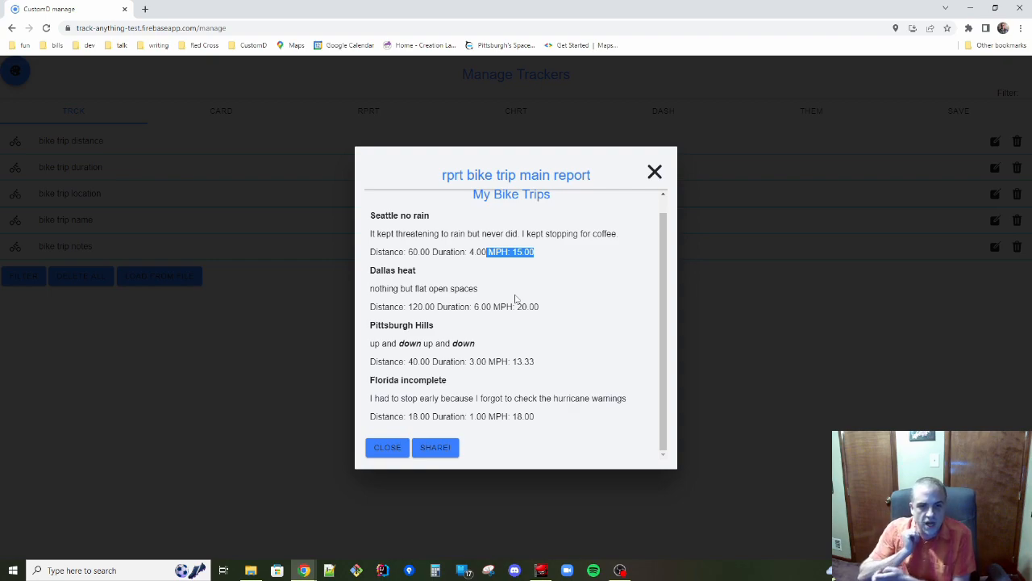
{"action": "left_click", "coordinate": [599, 280]}
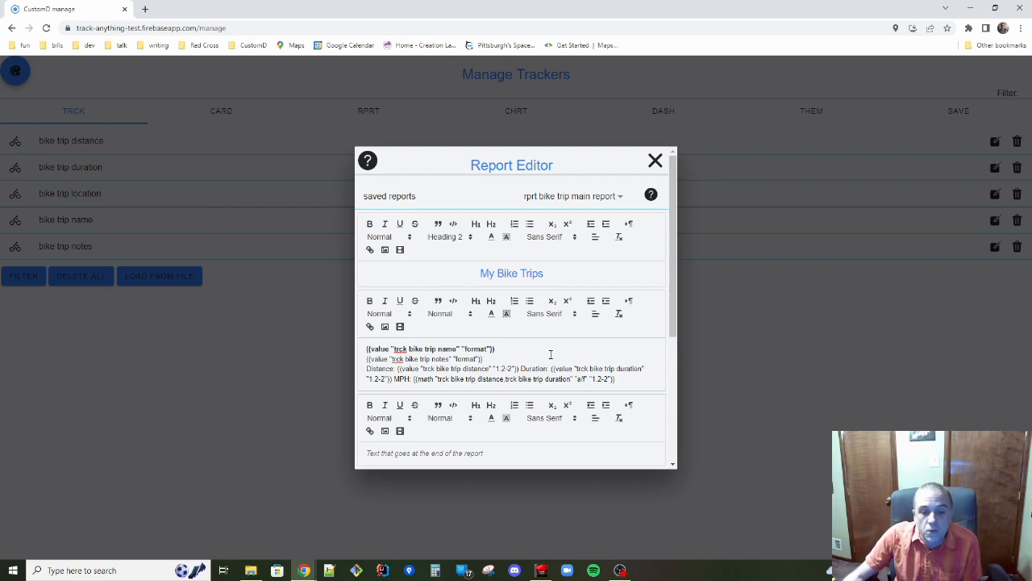
Start a link shortcode after the bike trip notes value in the report body and look through the available link types.
{"action": "scroll", "coordinate": [551, 354], "scroll_direction": "down", "scroll_amount": 1}
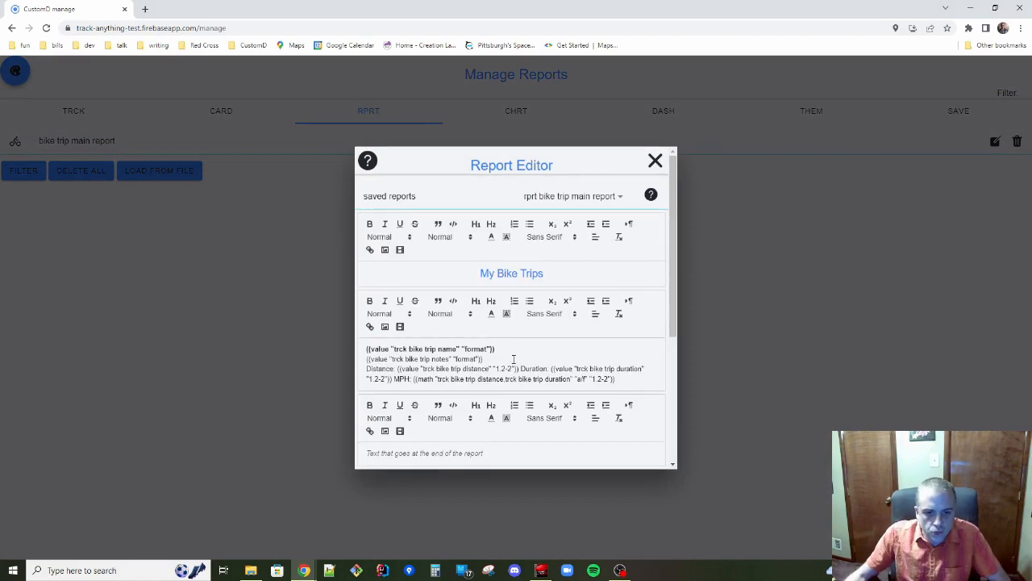
{"action": "scroll", "coordinate": [504, 345], "scroll_direction": "down", "scroll_amount": 3}
{"action": "scroll", "coordinate": [504, 345], "scroll_direction": "up", "scroll_amount": 1}
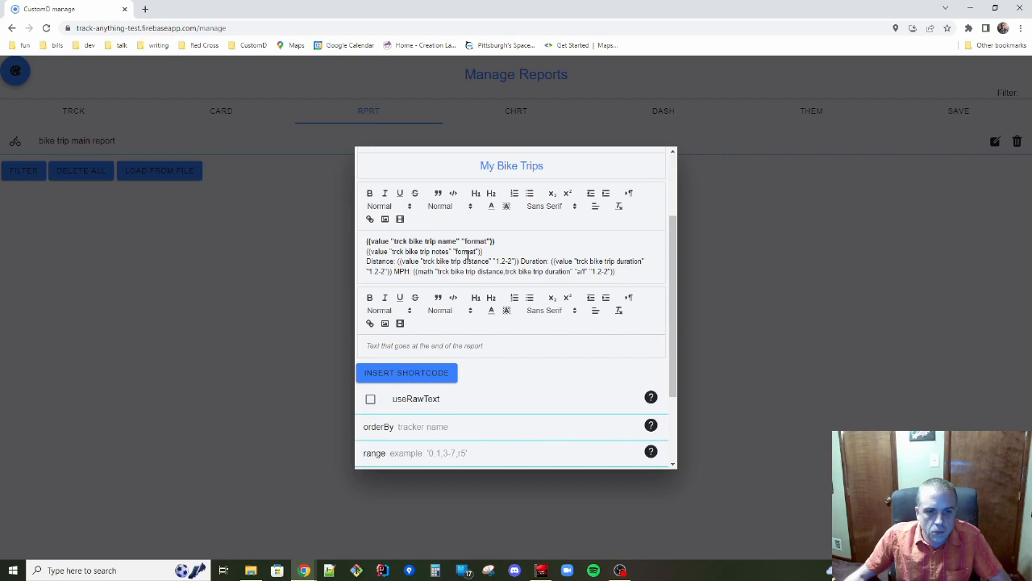
{"action": "left_click", "coordinate": [493, 252]}
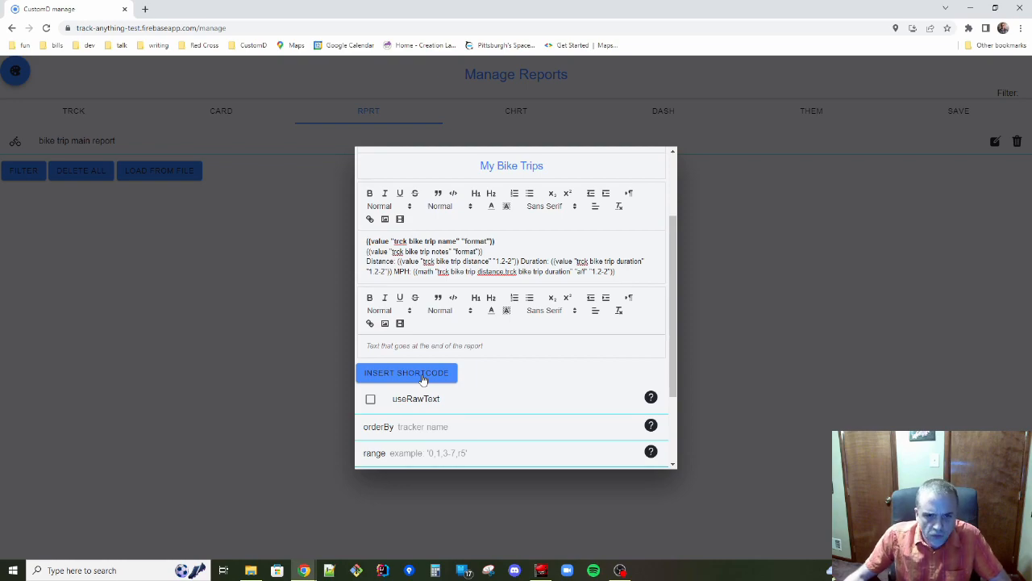
{"action": "left_click", "coordinate": [422, 376]}
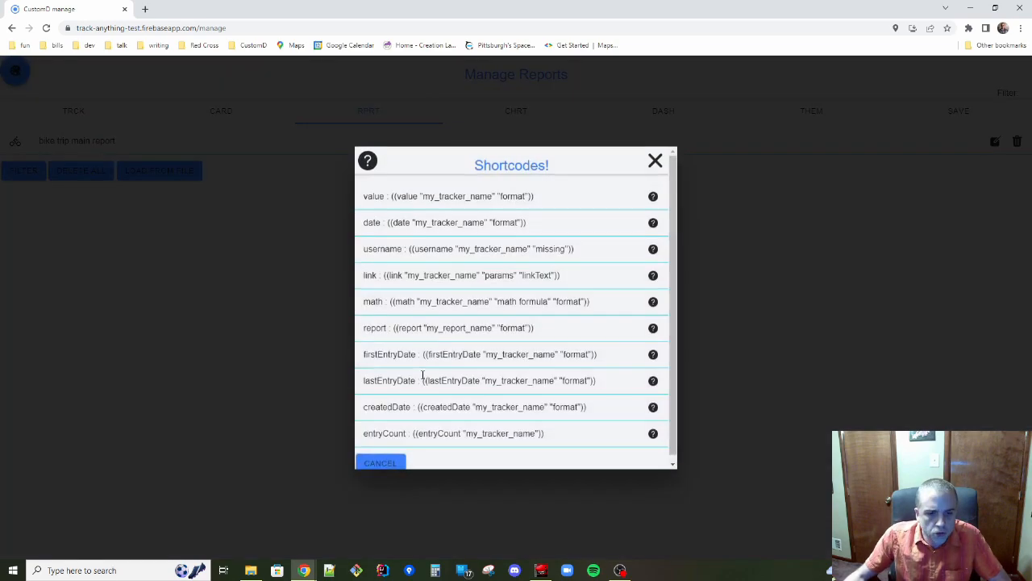
{"action": "left_click", "coordinate": [454, 275]}
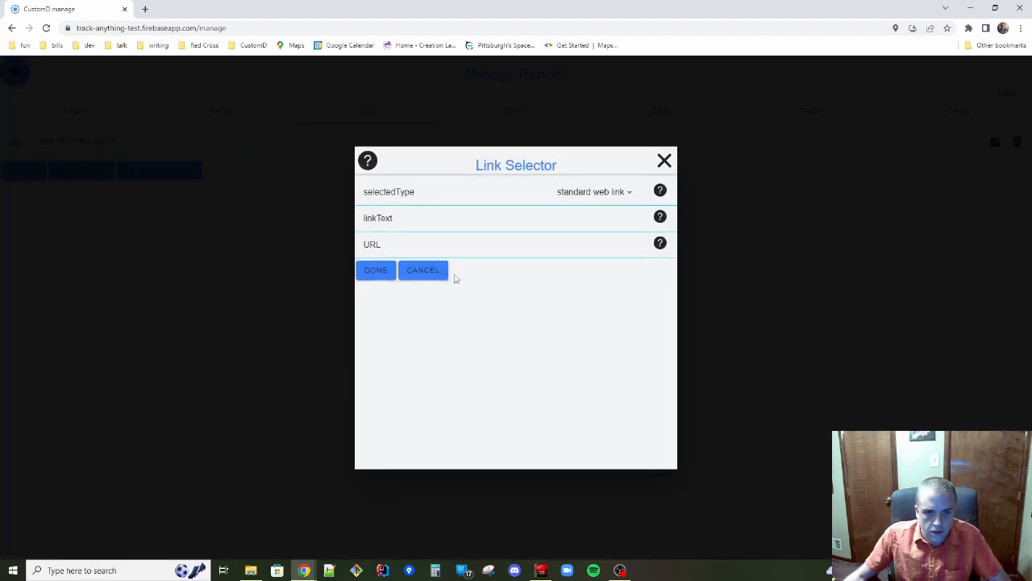
{"action": "left_click", "coordinate": [612, 198]}
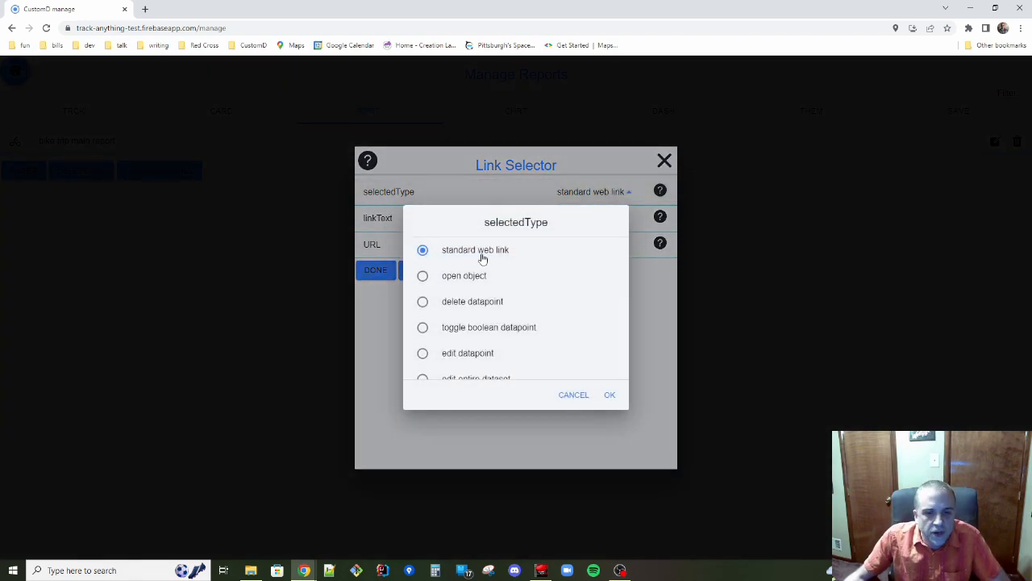
{"action": "scroll", "coordinate": [475, 274], "scroll_direction": "down", "scroll_amount": 1}
{"action": "scroll", "coordinate": [464, 279], "scroll_direction": "up", "scroll_amount": 1}
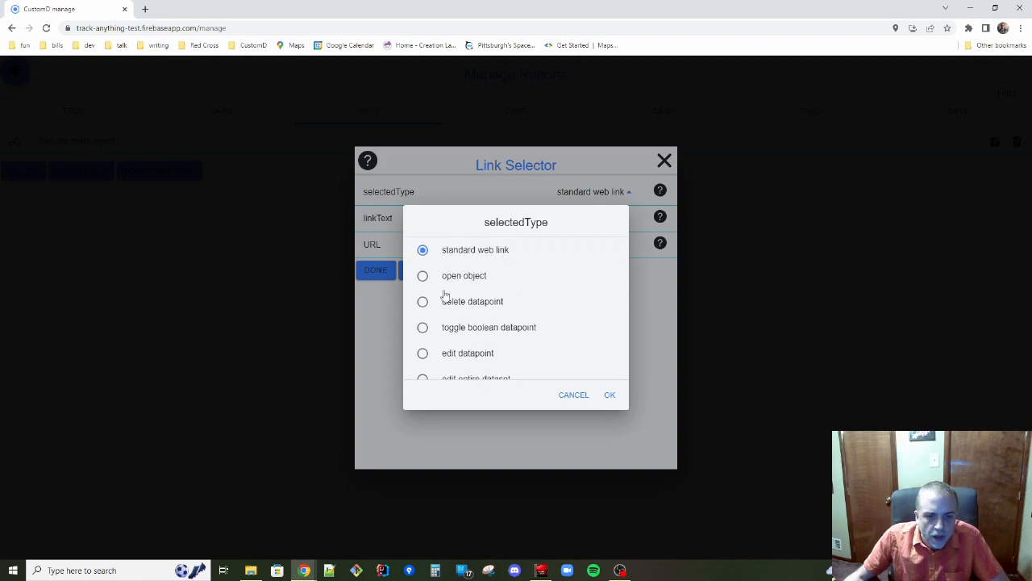
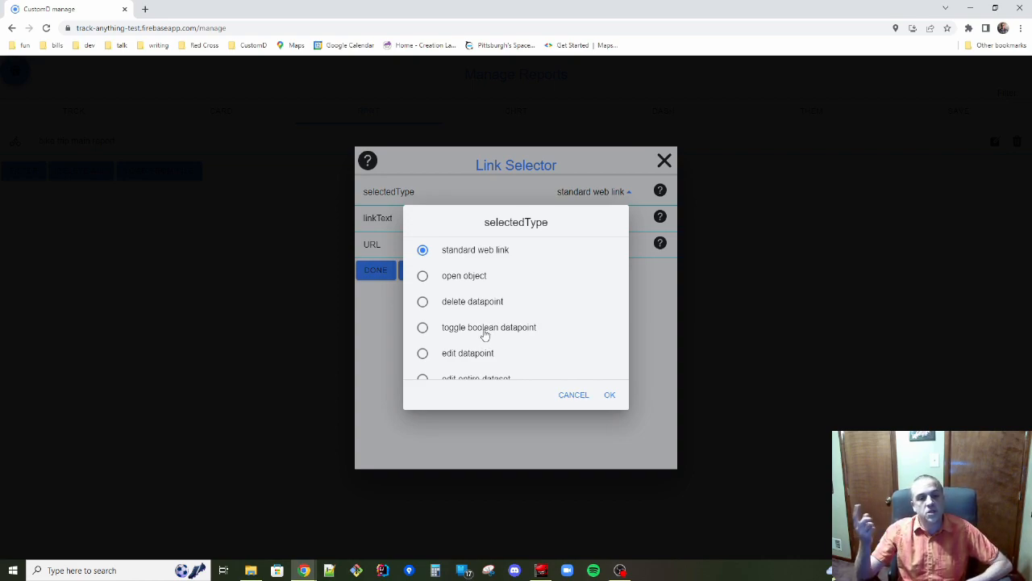
{"action": "scroll", "coordinate": [488, 330], "scroll_direction": "down", "scroll_amount": 1}
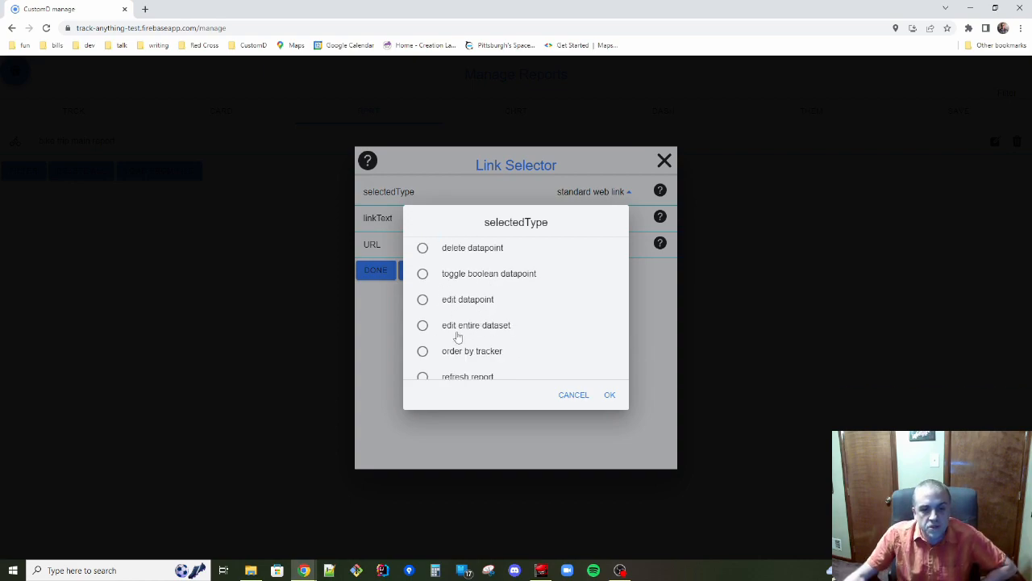
Set the link's selectedType to edit datapoint.
{"action": "scroll", "coordinate": [470, 326], "scroll_direction": "down", "scroll_amount": 1}
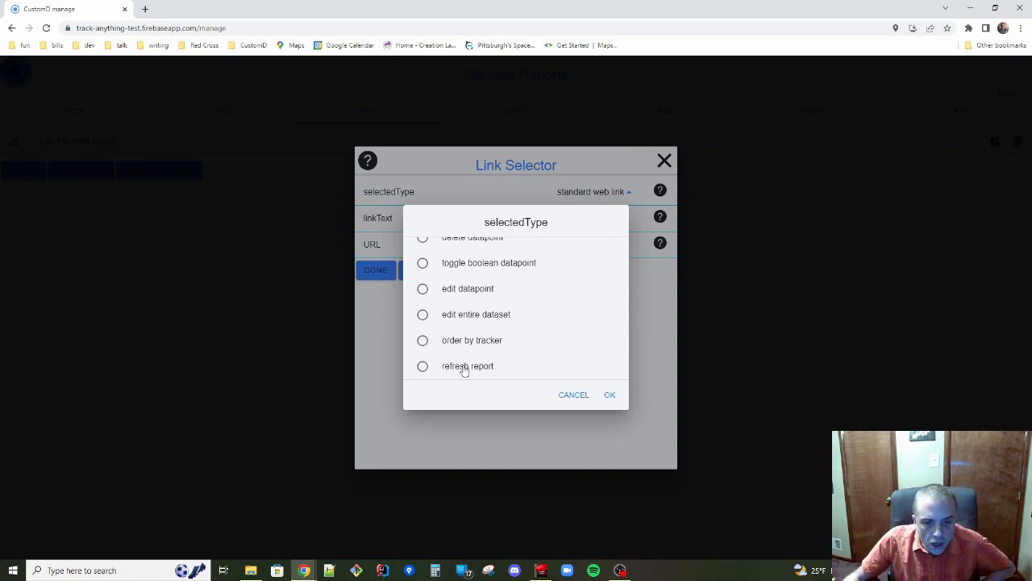
{"action": "scroll", "coordinate": [464, 369], "scroll_direction": "up", "scroll_amount": 2}
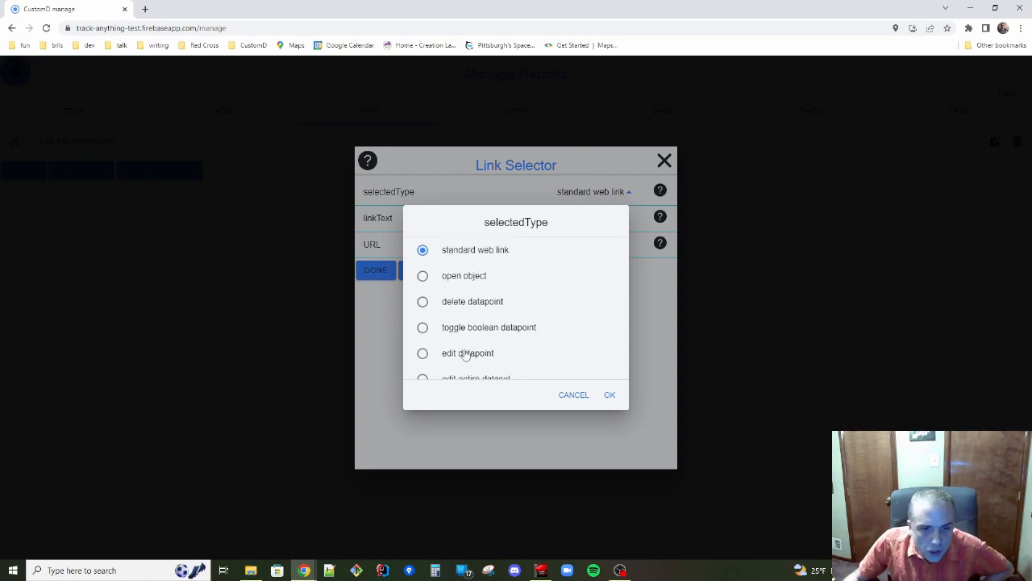
{"action": "scroll", "coordinate": [460, 279], "scroll_direction": "down", "scroll_amount": 2}
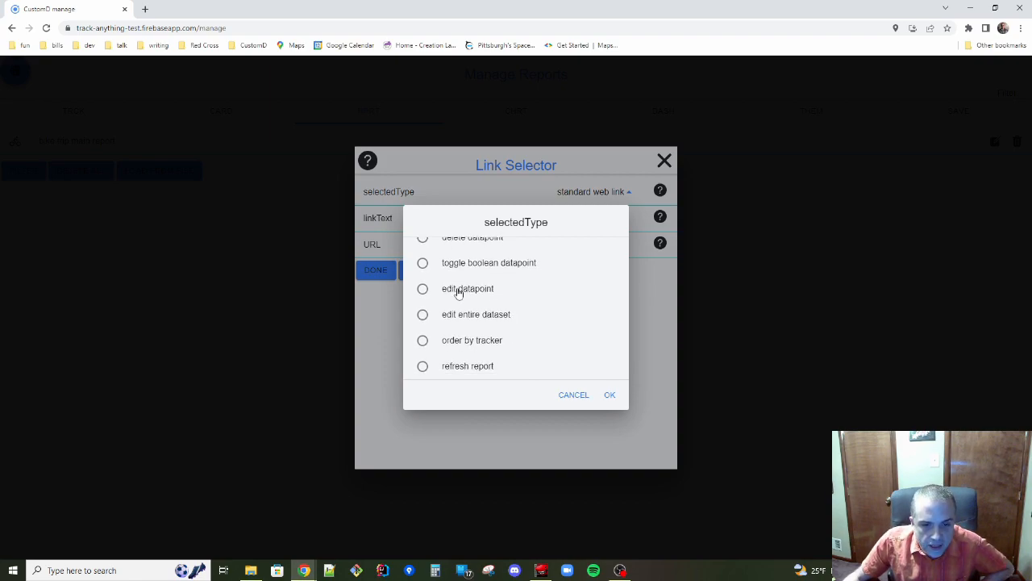
{"action": "left_click", "coordinate": [458, 289]}
{"action": "left_click", "coordinate": [609, 395]}
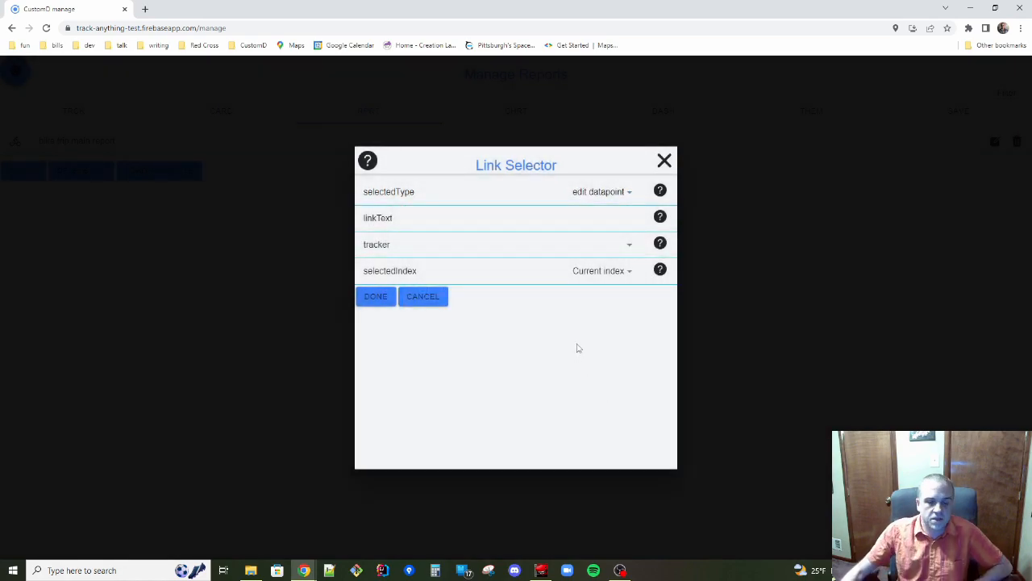
Choose trck bike trip notes as the tracker the link edits.
{"action": "left_click", "coordinate": [627, 251]}
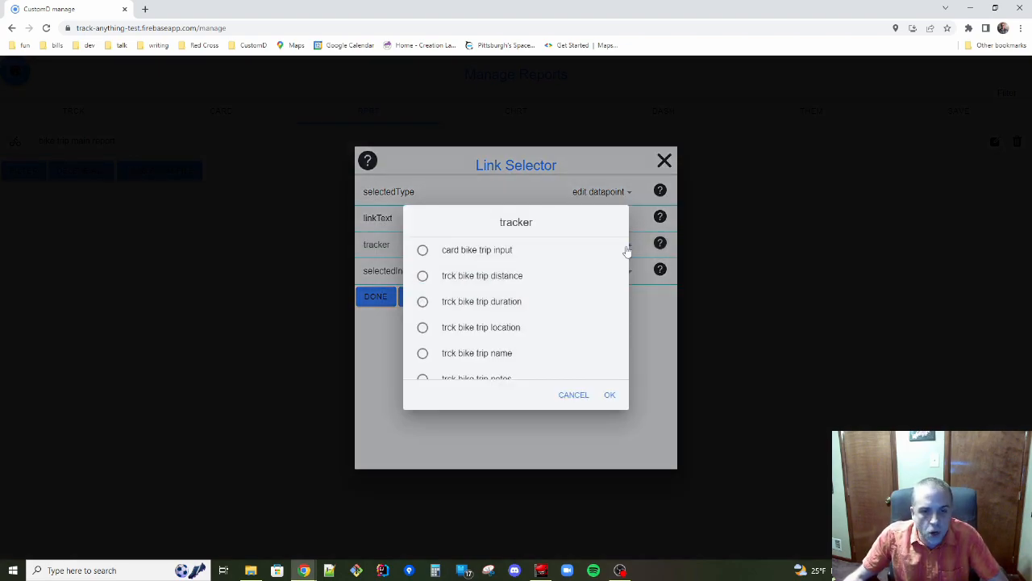
{"action": "scroll", "coordinate": [494, 287], "scroll_direction": "down", "scroll_amount": 1}
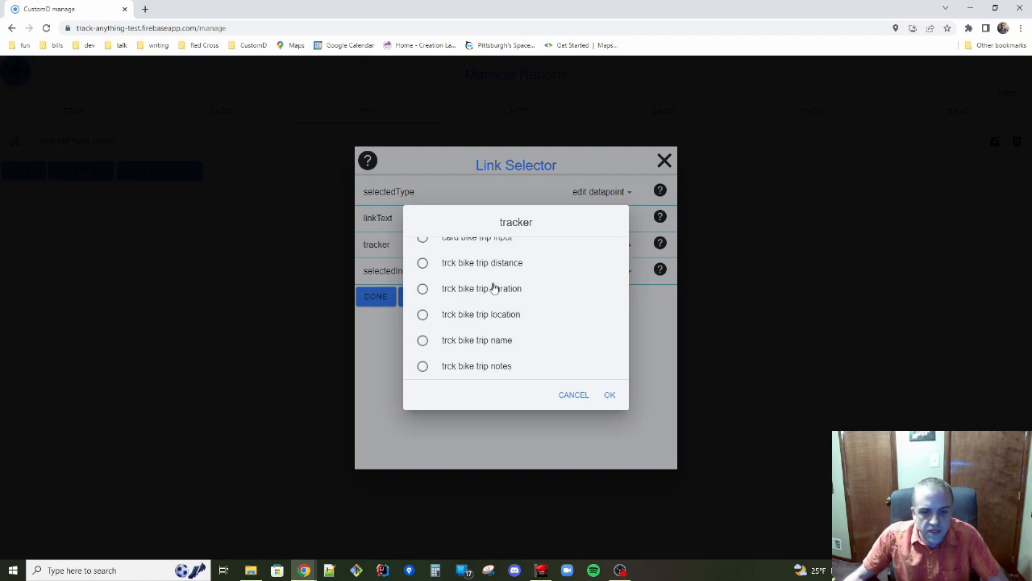
{"action": "left_click", "coordinate": [445, 370]}
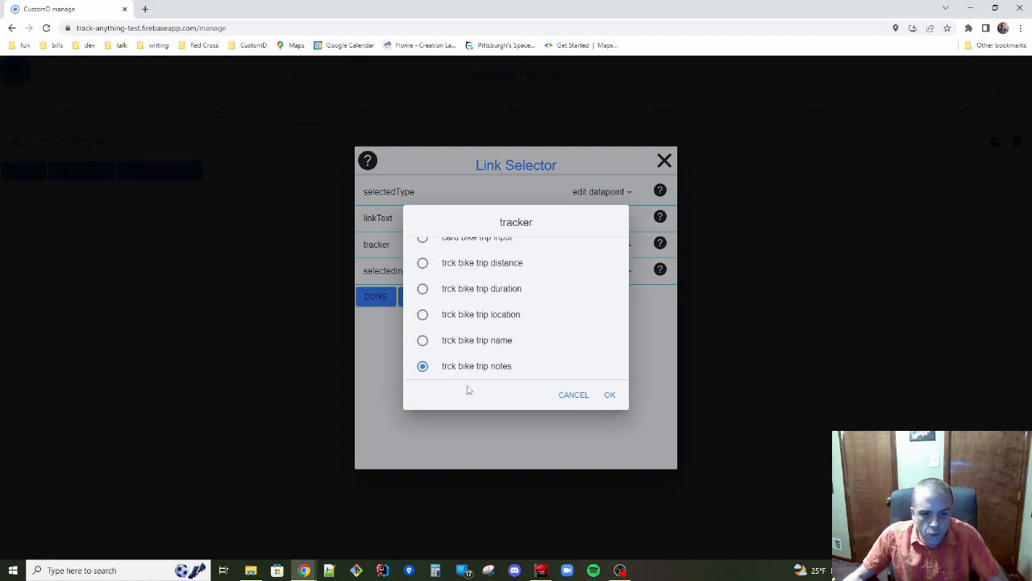
{"action": "left_click", "coordinate": [610, 395]}
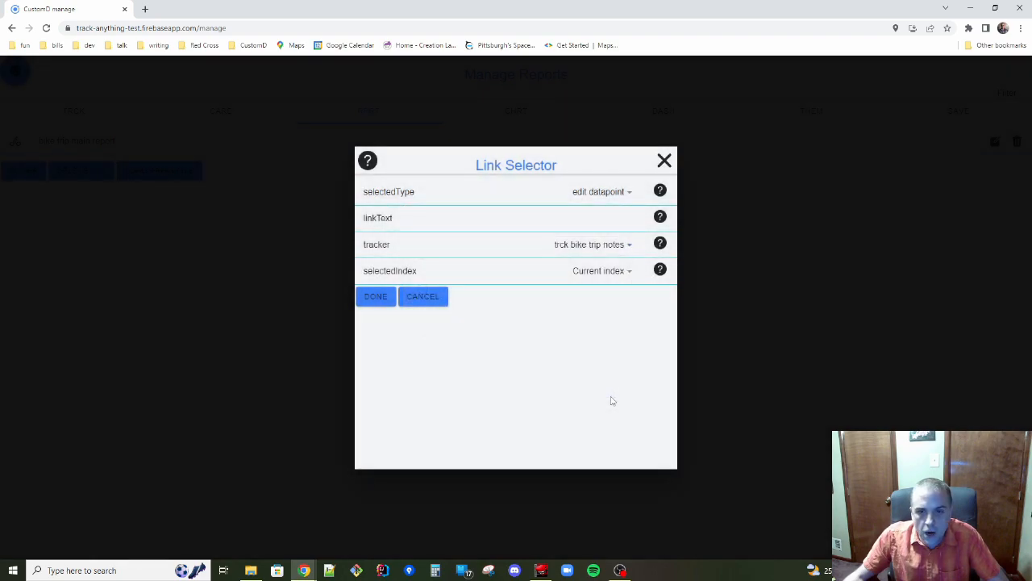
Set the link text to "edit", keep Current index as the selected index, and insert the link shortcode into the report.
{"action": "left_click", "coordinate": [466, 223]}
{"action": "type", "text": "edit"}
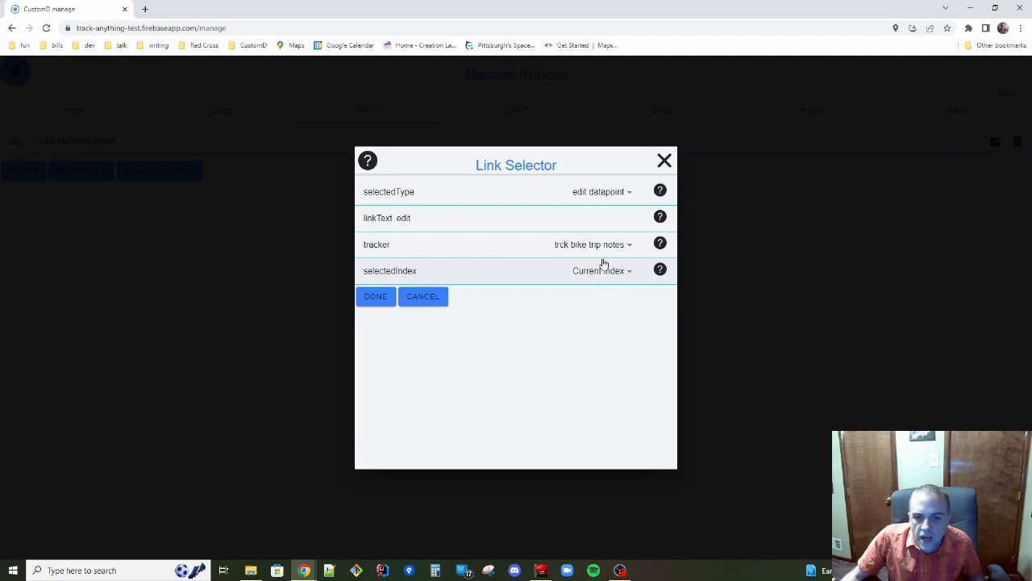
{"action": "left_click", "coordinate": [629, 272]}
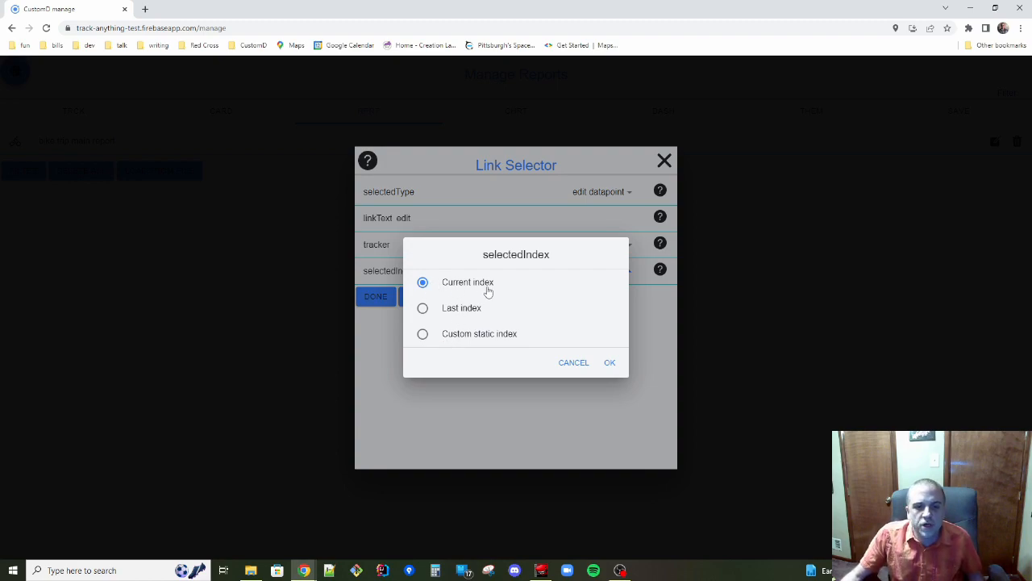
{"action": "left_click", "coordinate": [611, 365]}
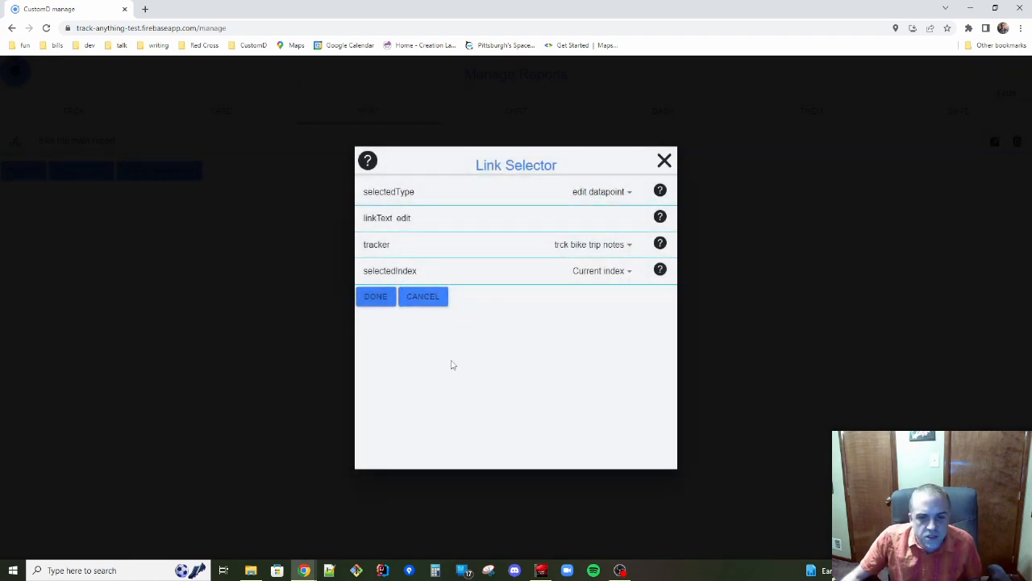
{"action": "left_click", "coordinate": [383, 304]}
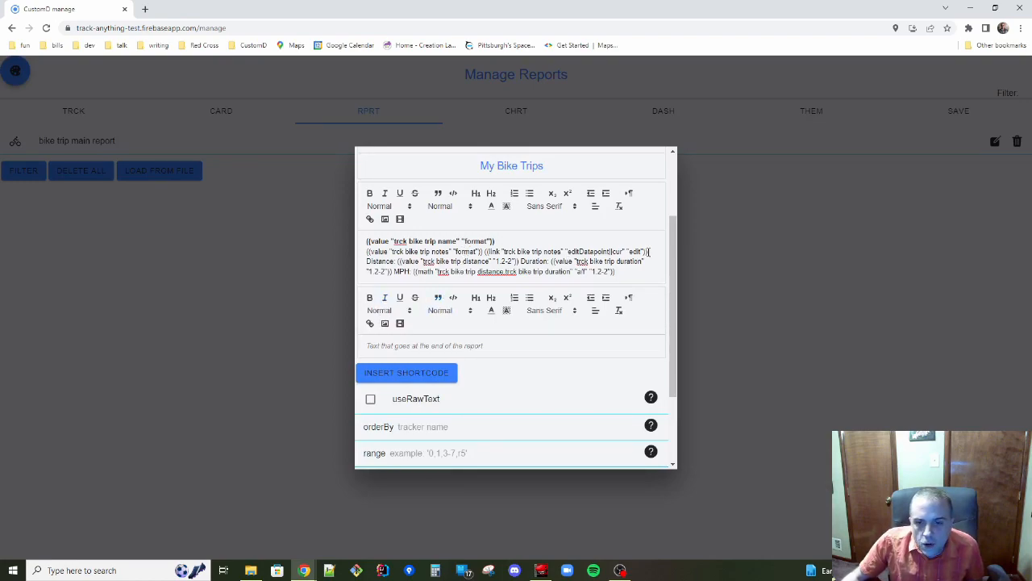
Save the bike trip main report with the new link shortcode and preview all of its trip entries.
{"action": "left_click_drag", "start_coordinate": [653, 252], "coordinate": [487, 253]}
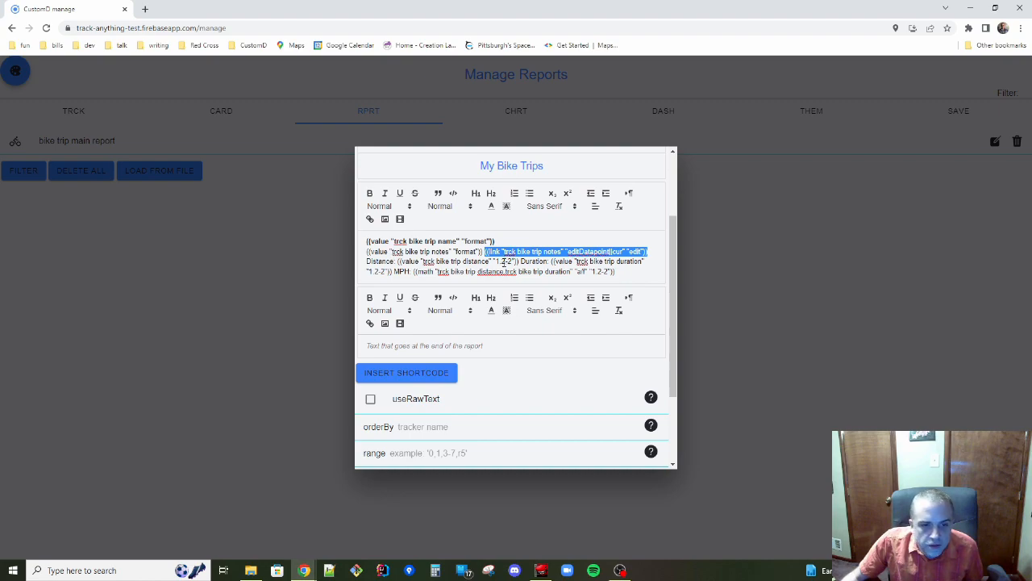
{"action": "left_click", "coordinate": [622, 273]}
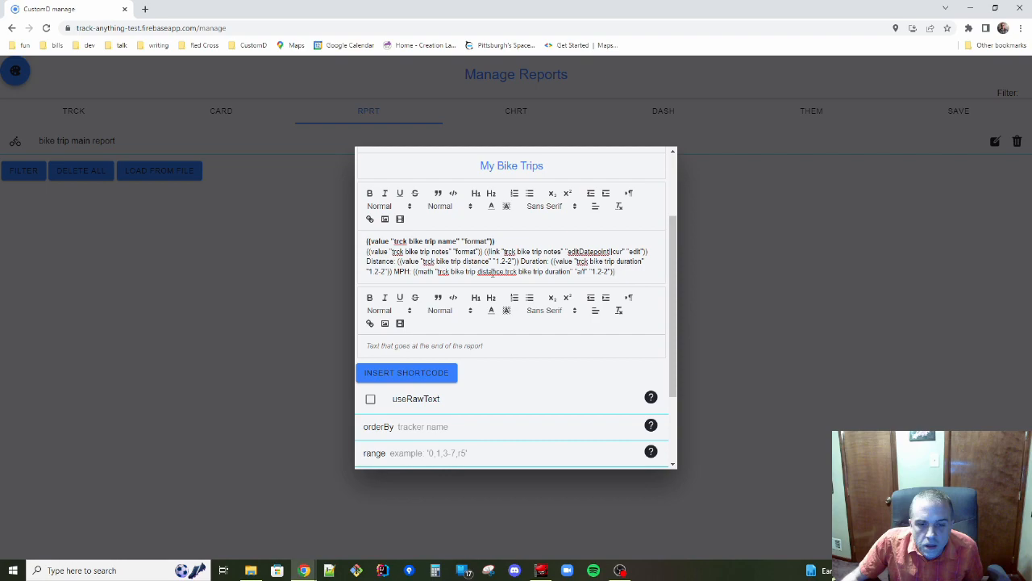
{"action": "scroll", "coordinate": [503, 392], "scroll_direction": "down", "scroll_amount": 3}
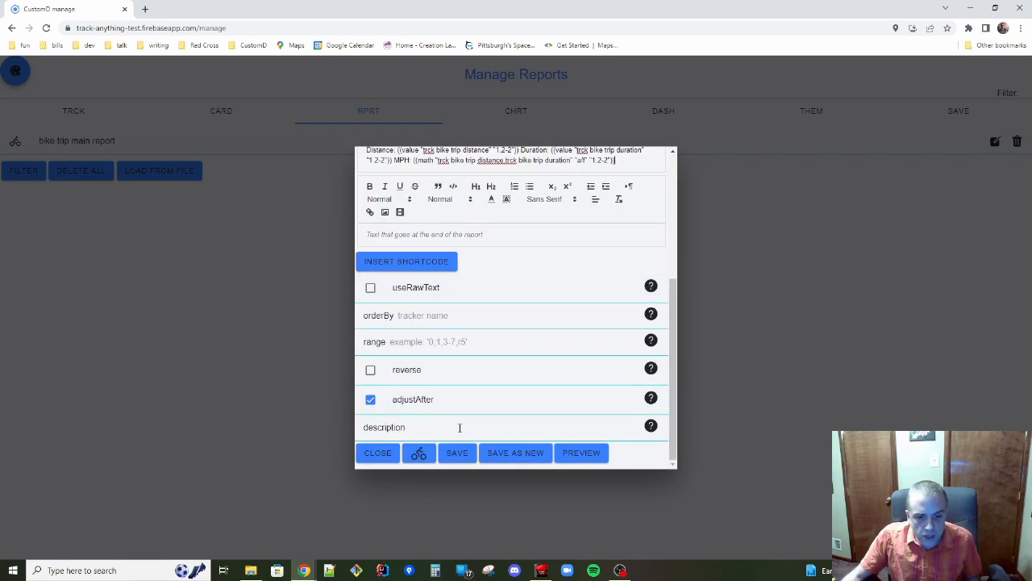
{"action": "left_click", "coordinate": [458, 453]}
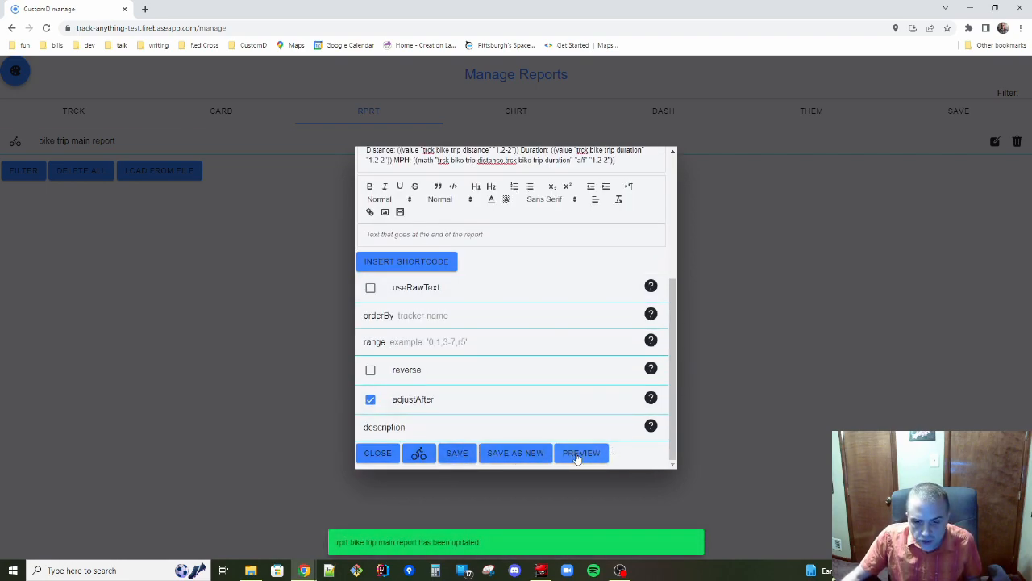
{"action": "left_click", "coordinate": [577, 454]}
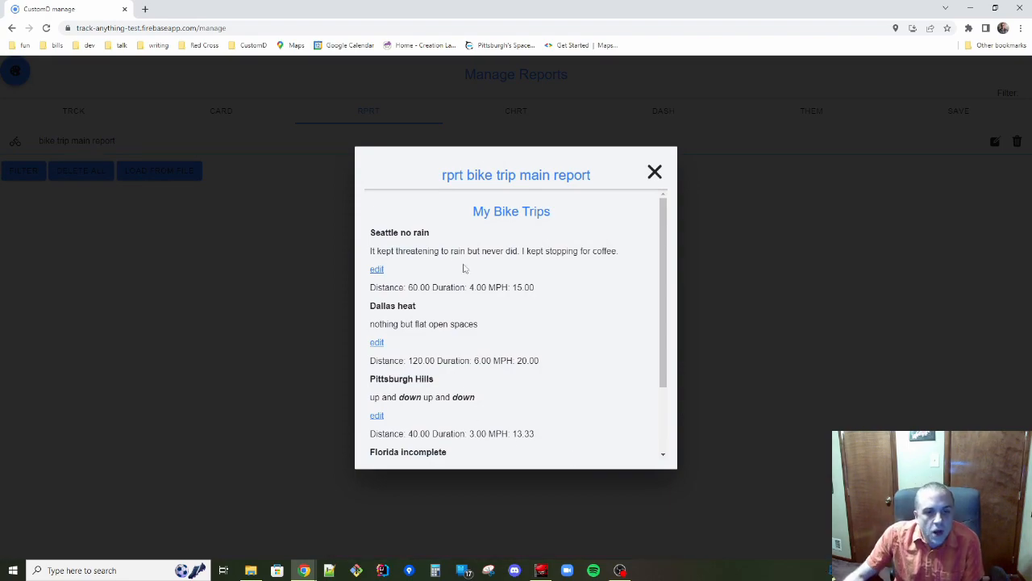
{"action": "scroll", "coordinate": [401, 277], "scroll_direction": "down", "scroll_amount": 2}
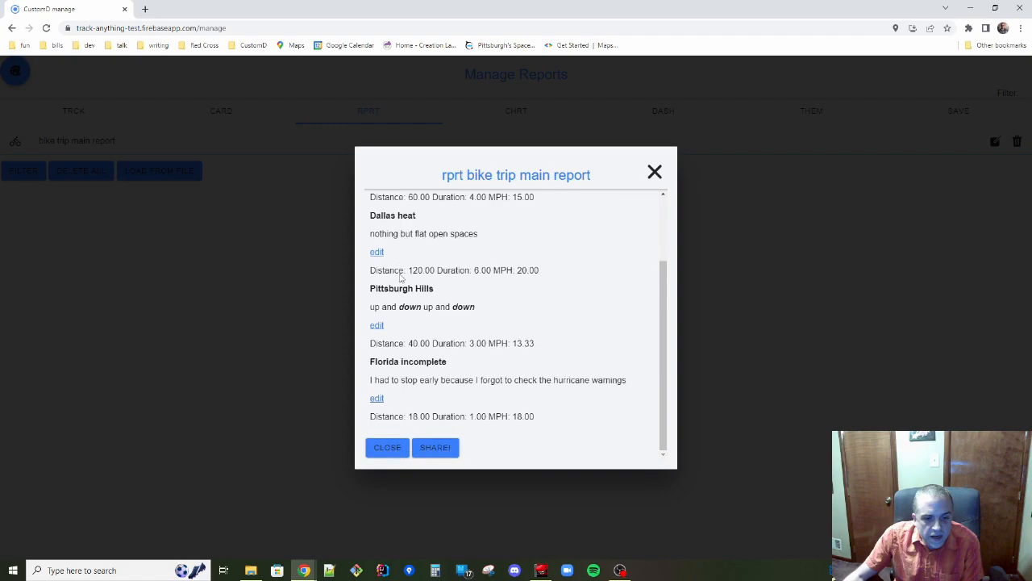
{"action": "scroll", "coordinate": [384, 302], "scroll_direction": "up", "scroll_amount": 3}
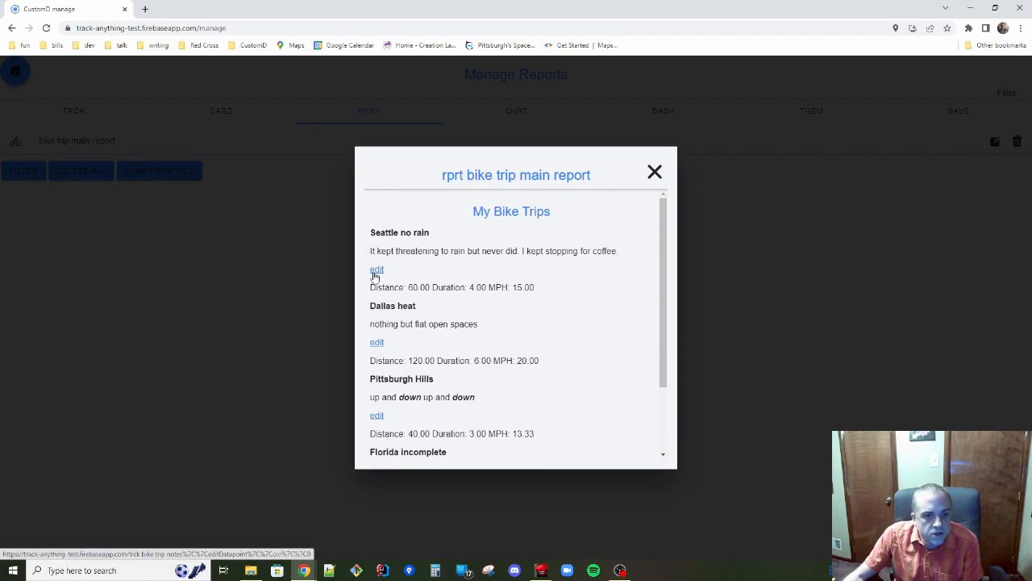
Edit the Seattle no rain notes from the report, making the word "threatening" bold and italic, and submit the change.
{"action": "left_click", "coordinate": [376, 271]}
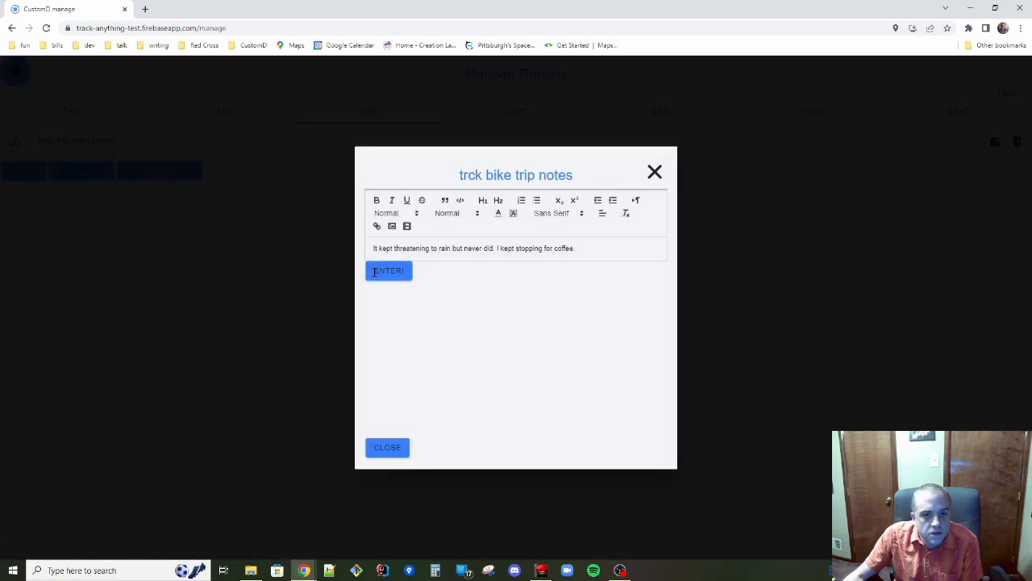
{"action": "double_click", "coordinate": [411, 248]}
{"action": "left_click", "coordinate": [376, 200]}
{"action": "left_click", "coordinate": [393, 201]}
{"action": "left_click", "coordinate": [387, 272]}
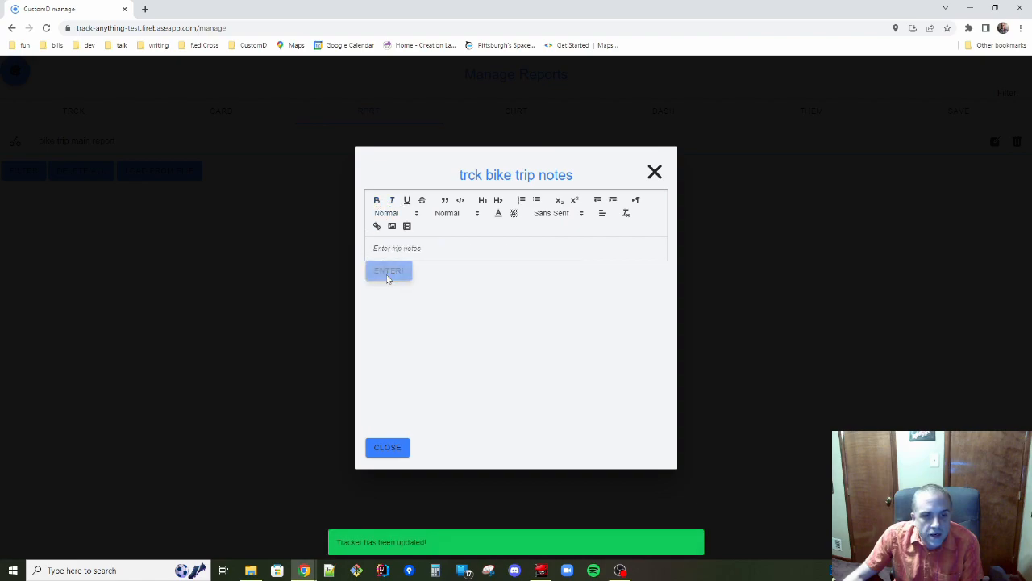
{"action": "left_click", "coordinate": [392, 454]}
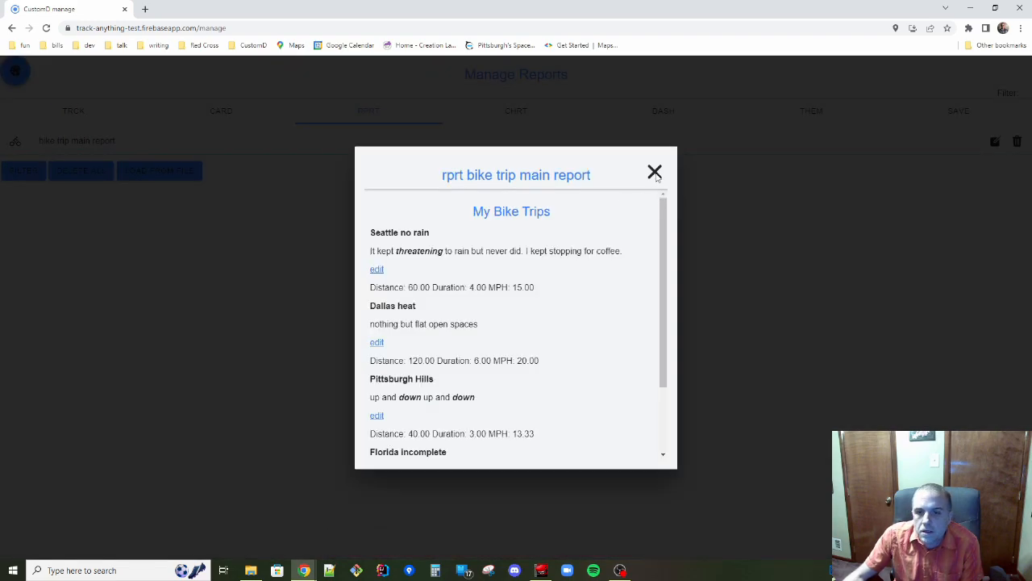
Close the report preview, look over the report template, and close the Report Editor.
{"action": "left_click", "coordinate": [655, 173]}
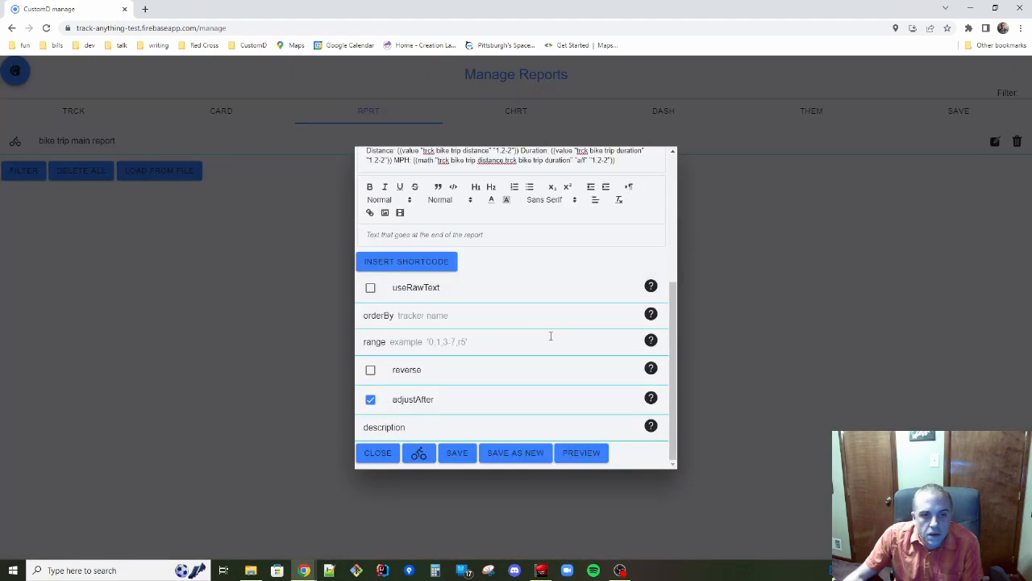
{"action": "scroll", "coordinate": [551, 335], "scroll_direction": "up", "scroll_amount": 10}
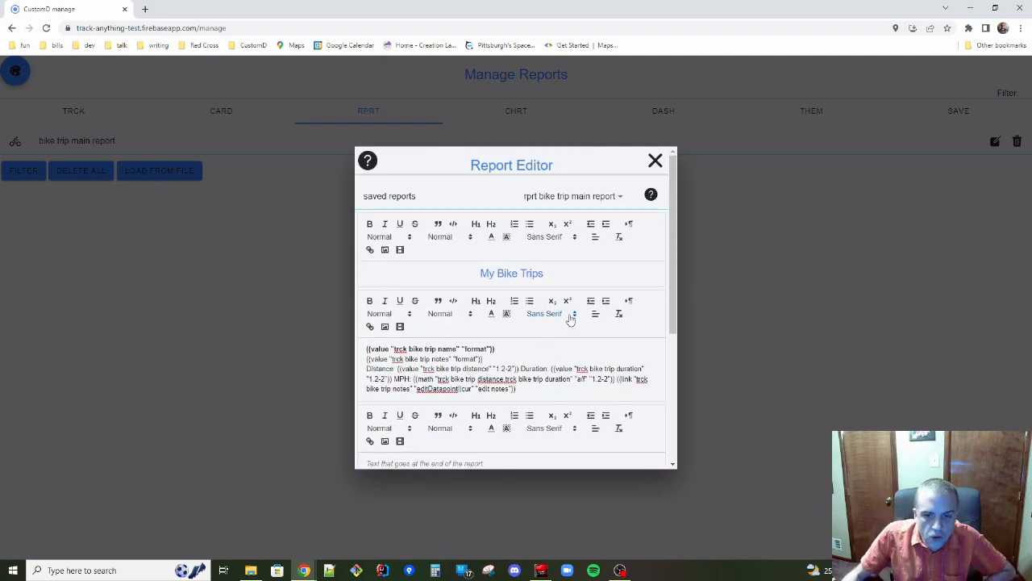
{"action": "scroll", "coordinate": [571, 320], "scroll_direction": "down", "scroll_amount": 10}
{"action": "scroll", "coordinate": [571, 320], "scroll_direction": "up", "scroll_amount": 10}
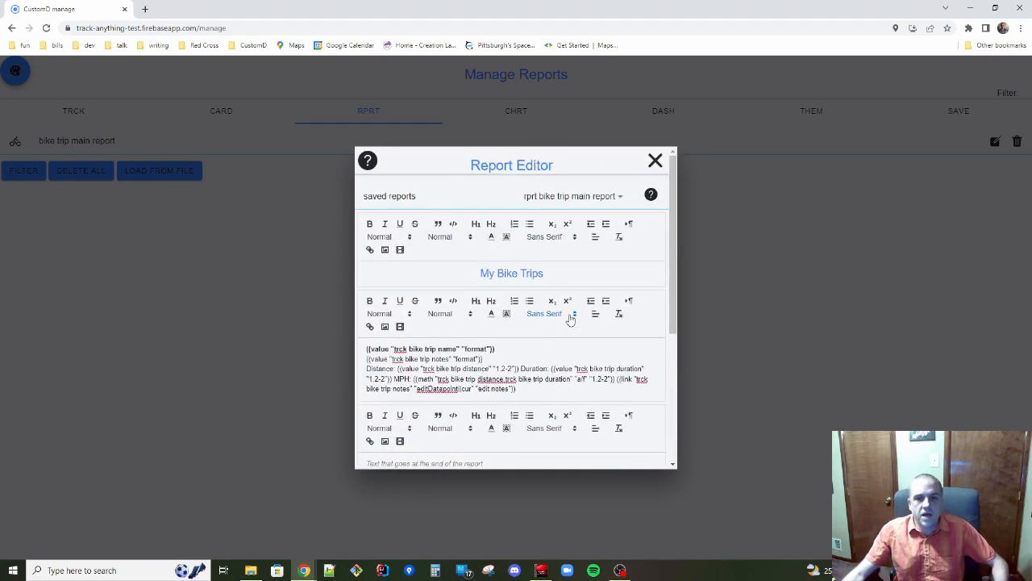
{"action": "left_click", "coordinate": [654, 162]}
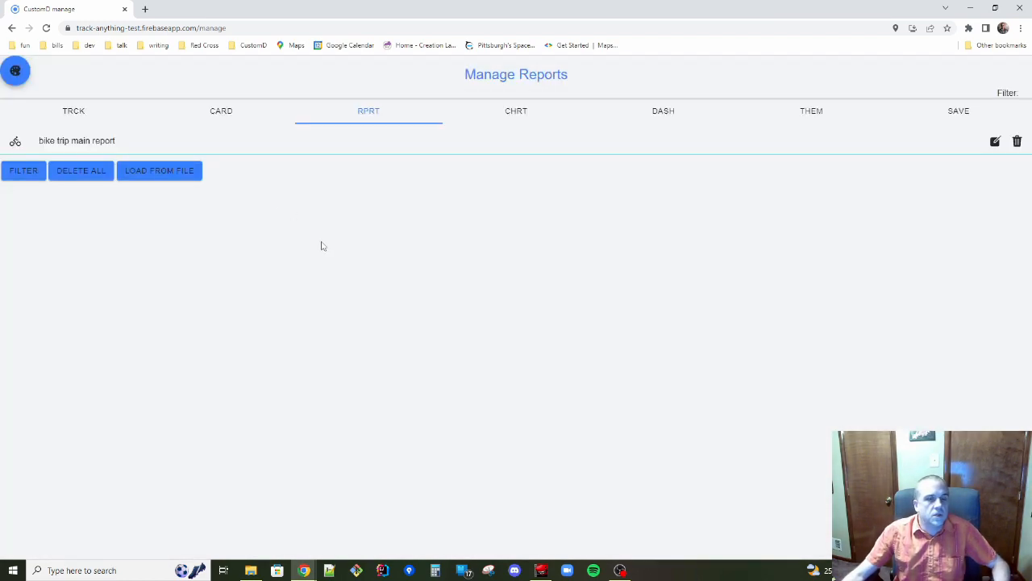
Open the bike trip input card for editing and generate a chart from it.
{"action": "left_click", "coordinate": [221, 115]}
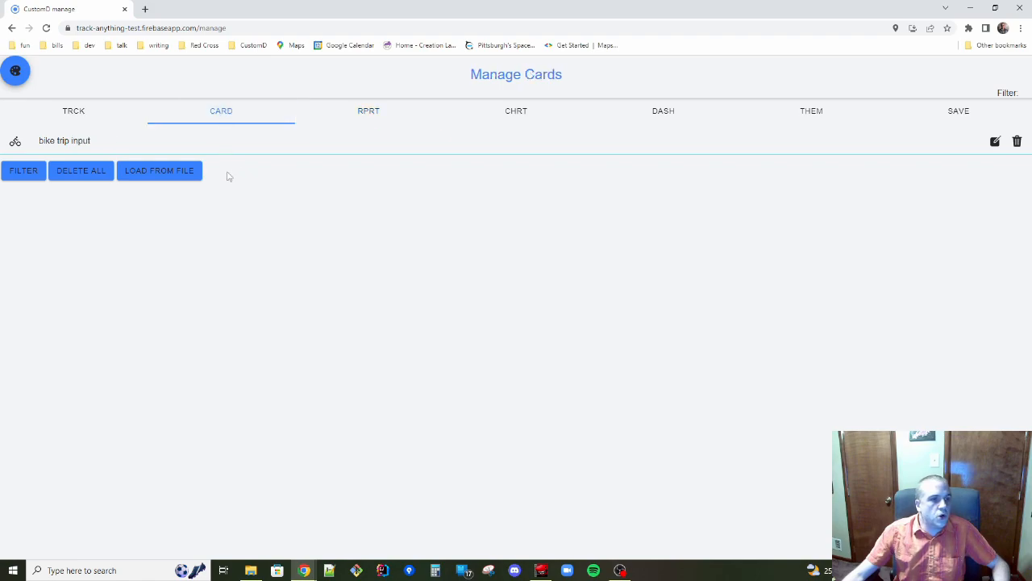
{"action": "left_click", "coordinate": [996, 142]}
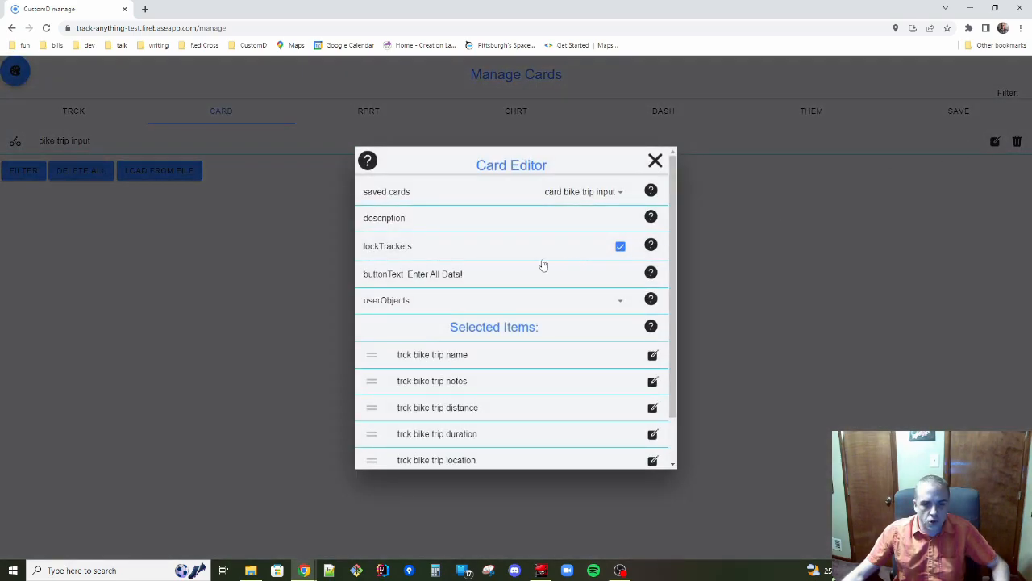
{"action": "scroll", "coordinate": [539, 259], "scroll_direction": "down", "scroll_amount": 1}
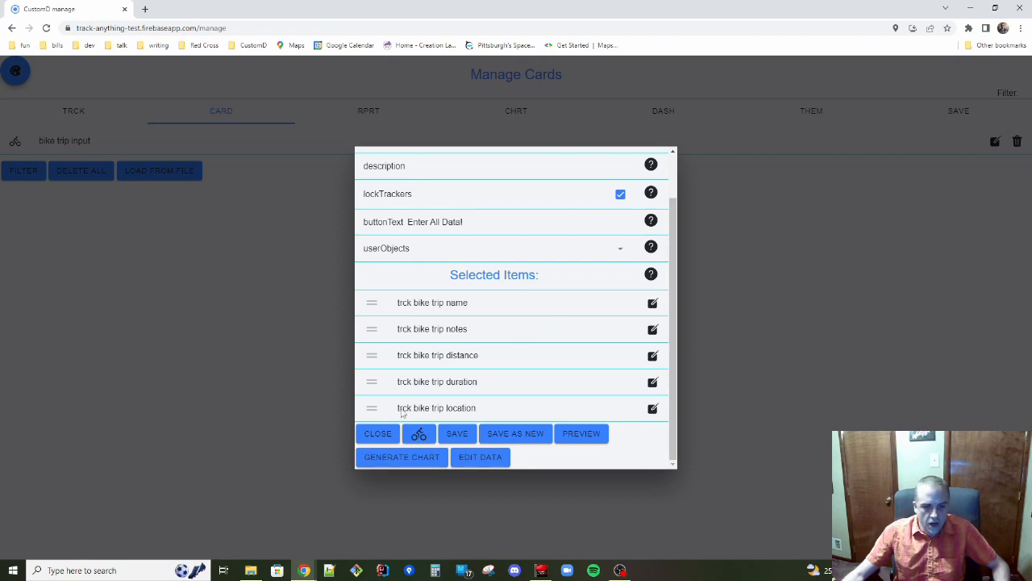
{"action": "left_click", "coordinate": [401, 456]}
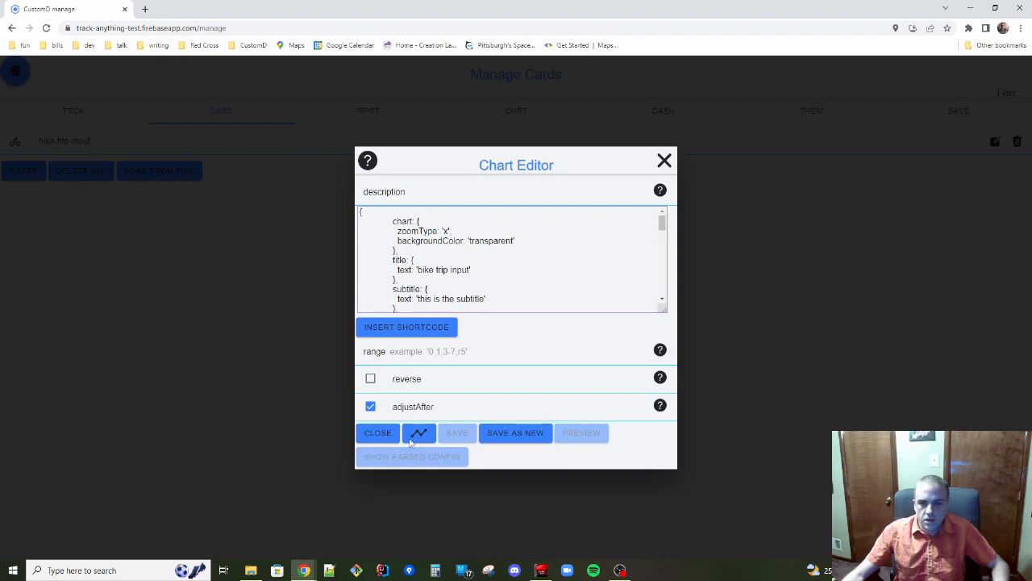
Review the distance and duration series in the generated chart configuration and set the chart's icon to the bicycle.
{"action": "scroll", "coordinate": [511, 265], "scroll_direction": "down", "scroll_amount": 5}
{"action": "scroll", "coordinate": [548, 263], "scroll_direction": "down", "scroll_amount": 1}
{"action": "scroll", "coordinate": [548, 263], "scroll_direction": "up", "scroll_amount": 1}
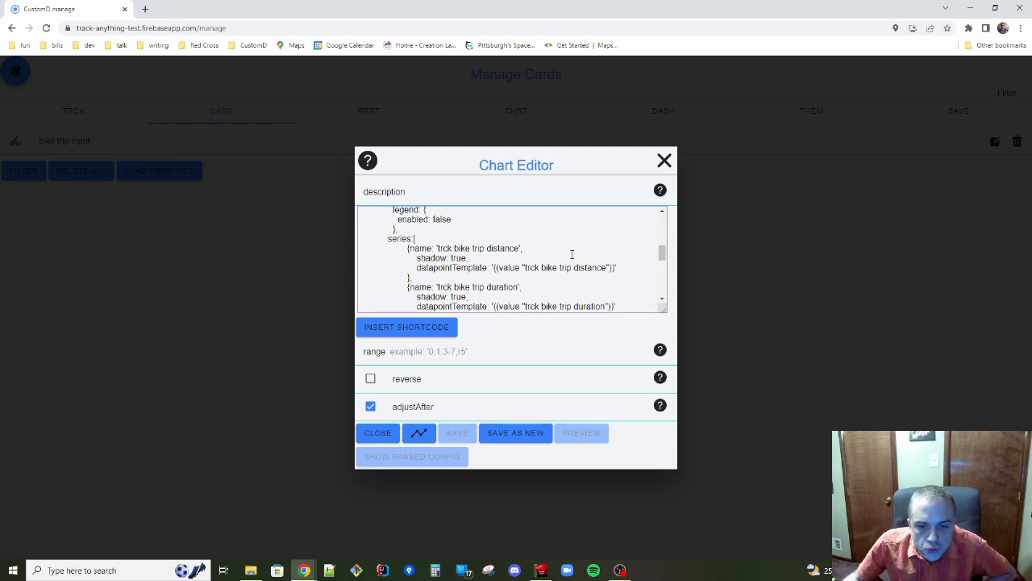
{"action": "scroll", "coordinate": [572, 255], "scroll_direction": "down", "scroll_amount": 1}
{"action": "scroll", "coordinate": [572, 255], "scroll_direction": "up", "scroll_amount": 1}
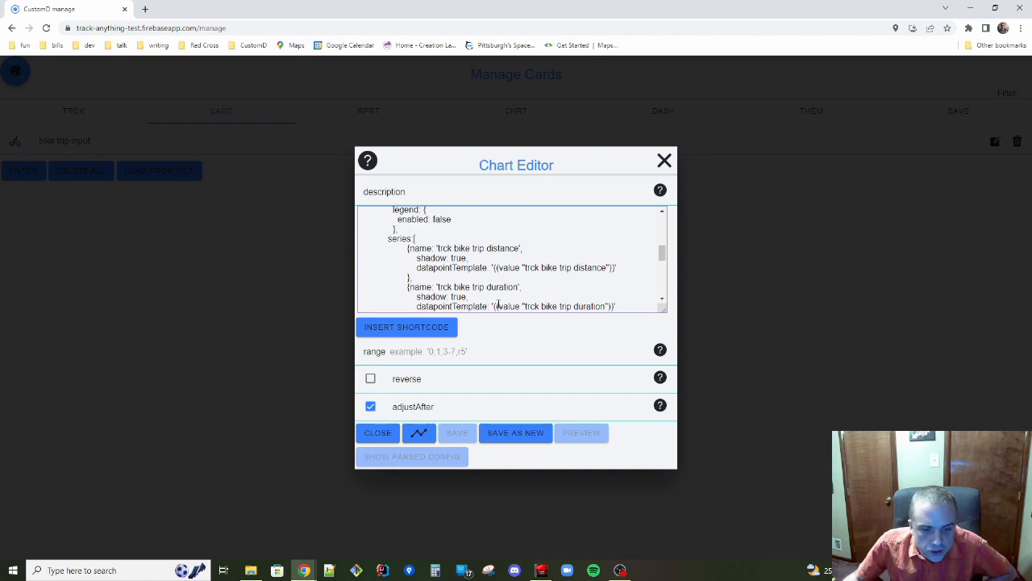
{"action": "left_click", "coordinate": [421, 433]}
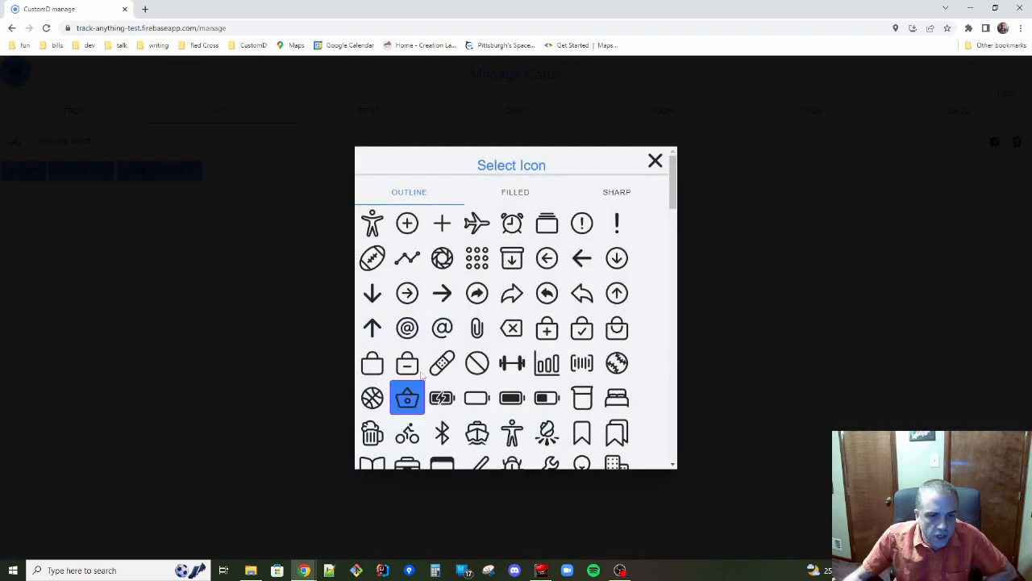
{"action": "left_click", "coordinate": [407, 433]}
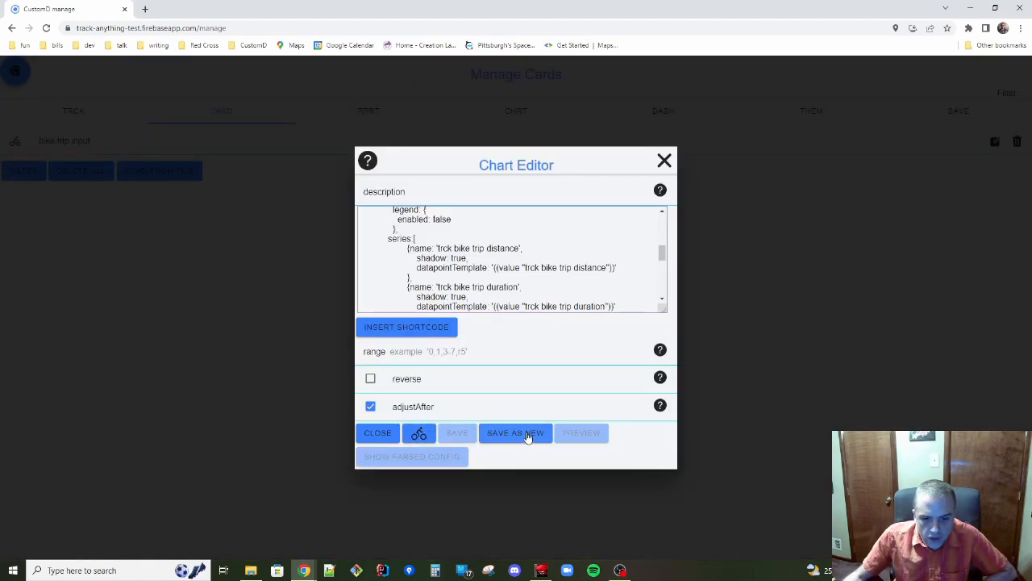
Save the generated chart configuration as a new chart named "bike trip chart".
{"action": "left_click", "coordinate": [528, 435]}
{"action": "left_click", "coordinate": [456, 310]}
{"action": "type", "text": "bike trip chart"}
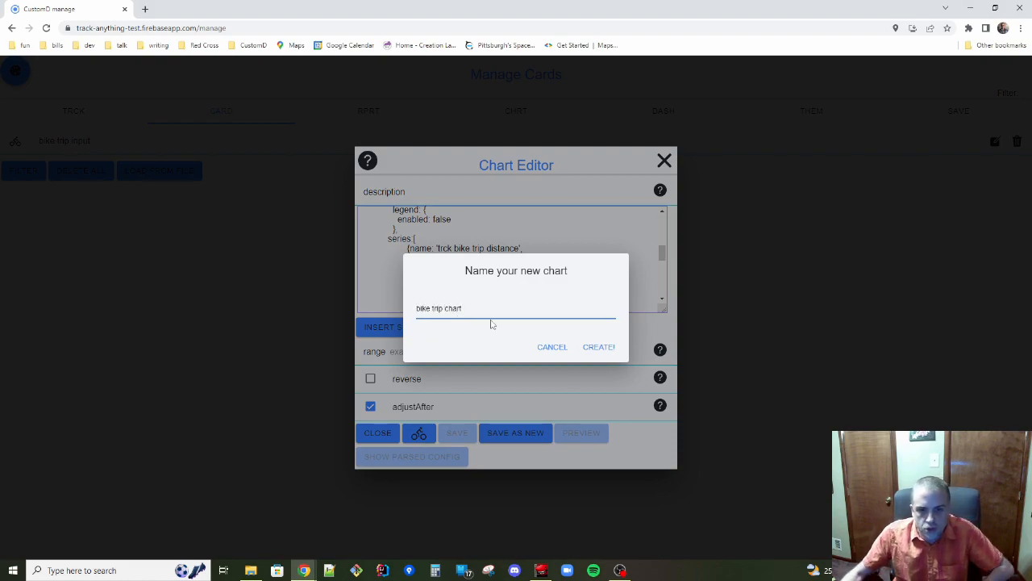
{"action": "left_click", "coordinate": [600, 348]}
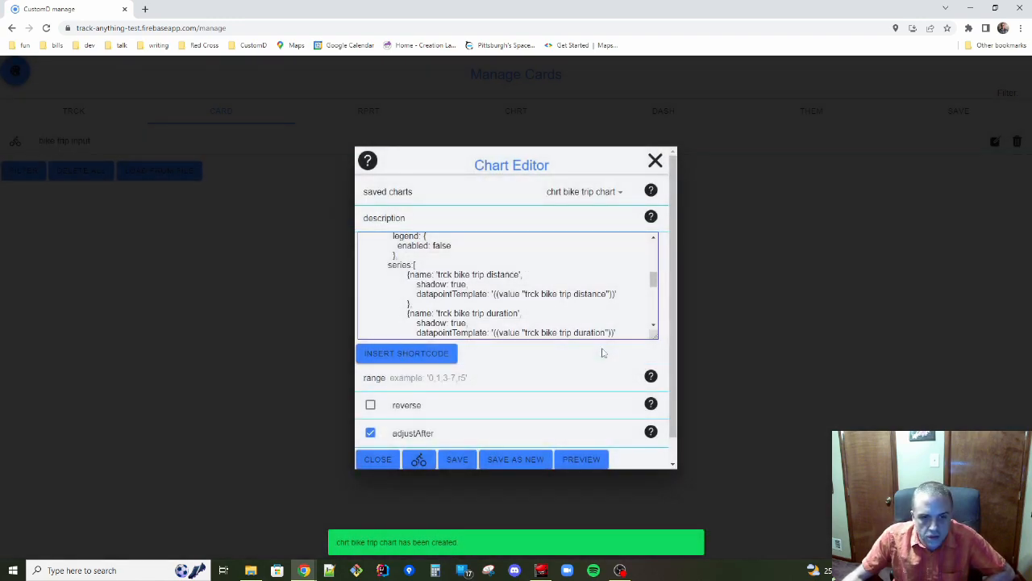
Preview the bike trip chart, inspect the data points on its lines, and close the preview.
{"action": "scroll", "coordinate": [548, 329], "scroll_direction": "down", "scroll_amount": 5}
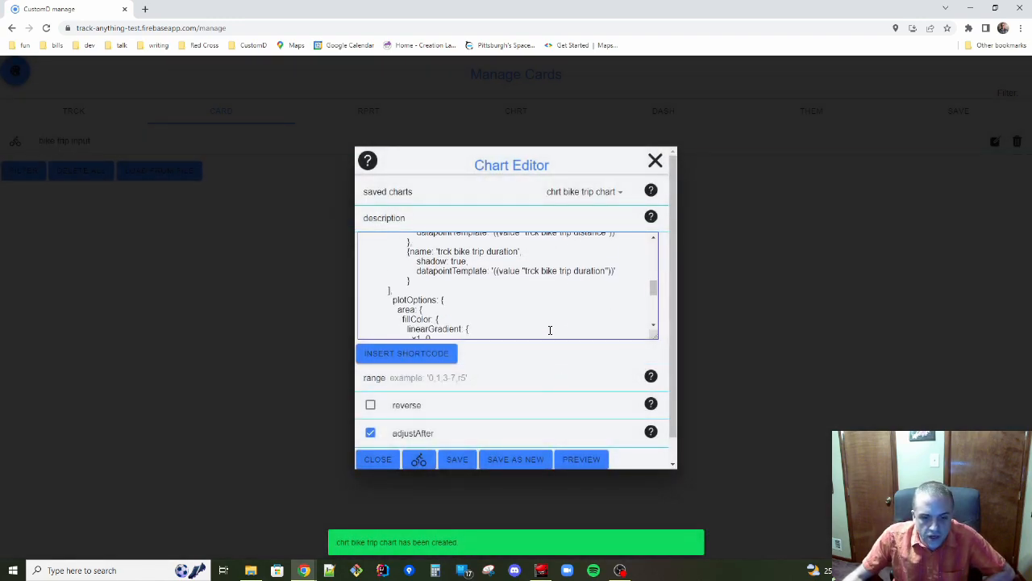
{"action": "left_click", "coordinate": [587, 461]}
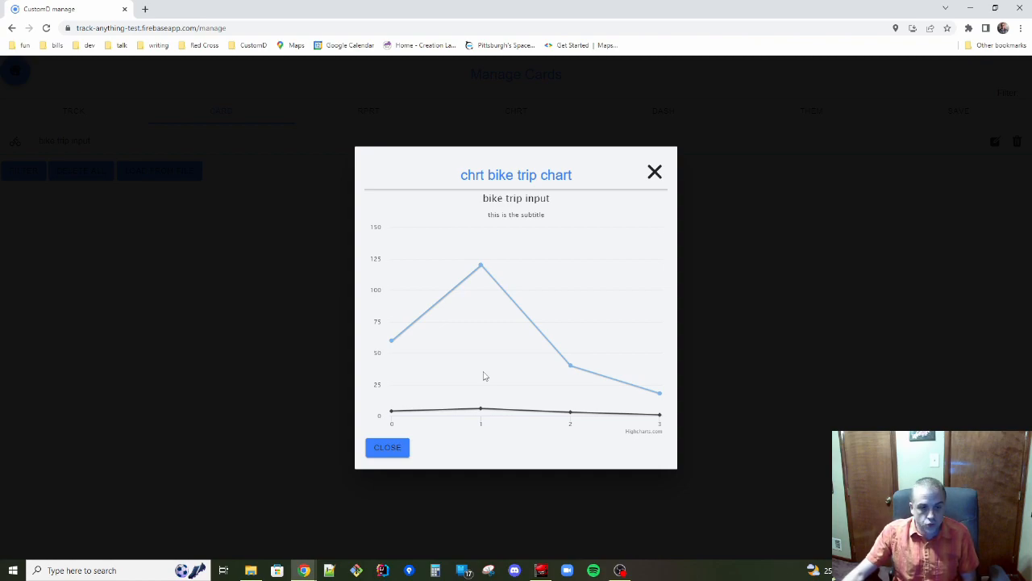
{"action": "mouse_move", "coordinate": [403, 410]}
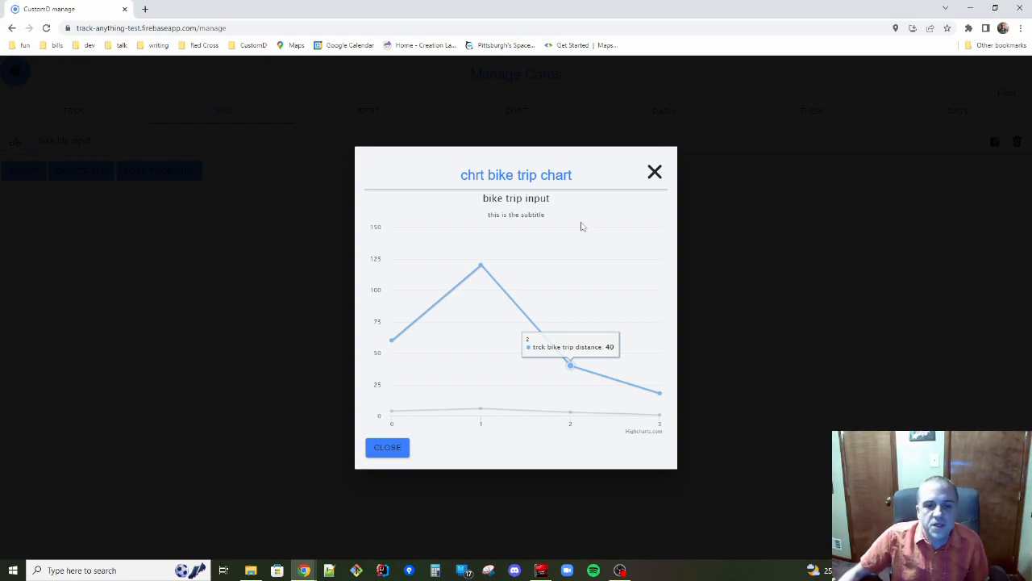
{"action": "left_click", "coordinate": [654, 173]}
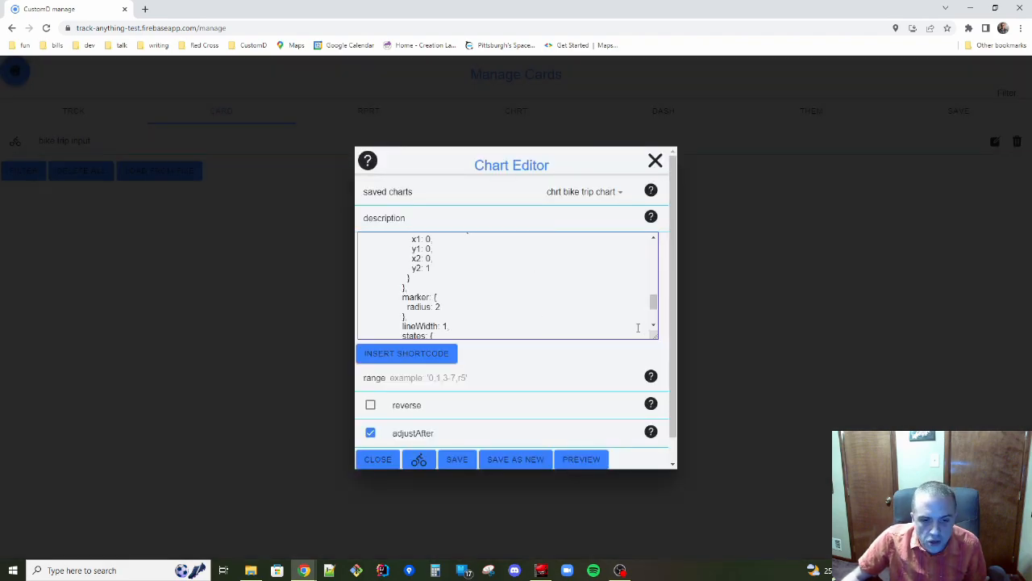
Enlarge the chart's description box and look through the configuration from the chart and title settings to the plot options.
{"action": "left_click_drag", "start_coordinate": [652, 337], "coordinate": [657, 422]}
{"action": "scroll", "coordinate": [580, 357], "scroll_direction": "up", "scroll_amount": 2}
{"action": "scroll", "coordinate": [582, 357], "scroll_direction": "up", "scroll_amount": 5}
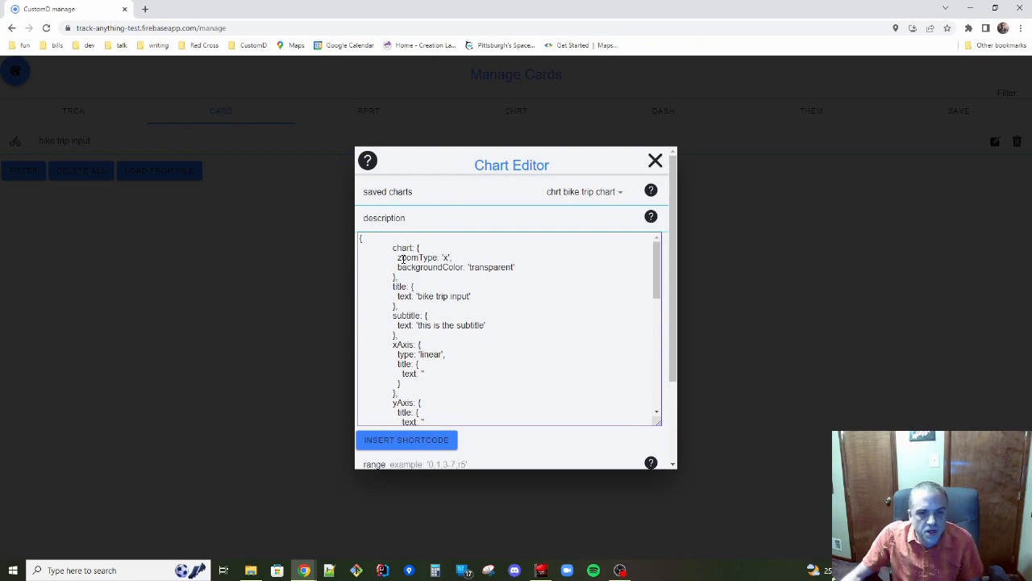
{"action": "left_click", "coordinate": [522, 269]}
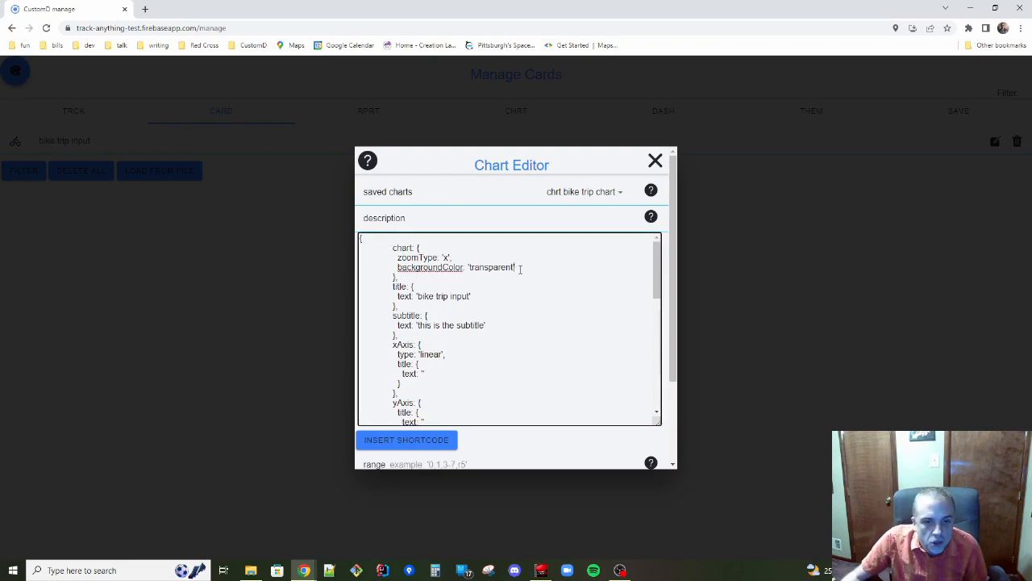
{"action": "left_click", "coordinate": [488, 299]}
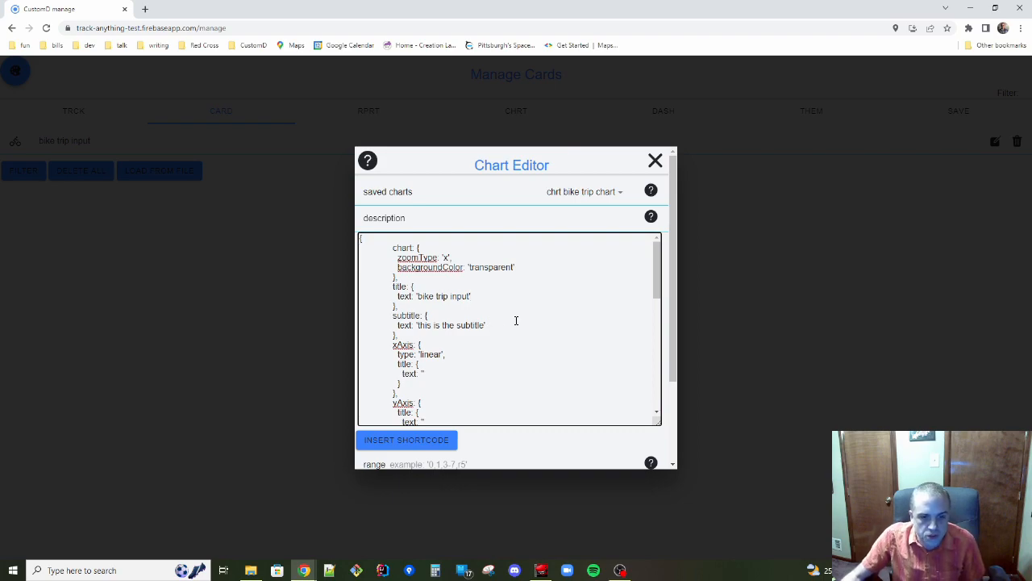
{"action": "scroll", "coordinate": [509, 314], "scroll_direction": "down", "scroll_amount": 3}
{"action": "scroll", "coordinate": [509, 315], "scroll_direction": "up", "scroll_amount": 2}
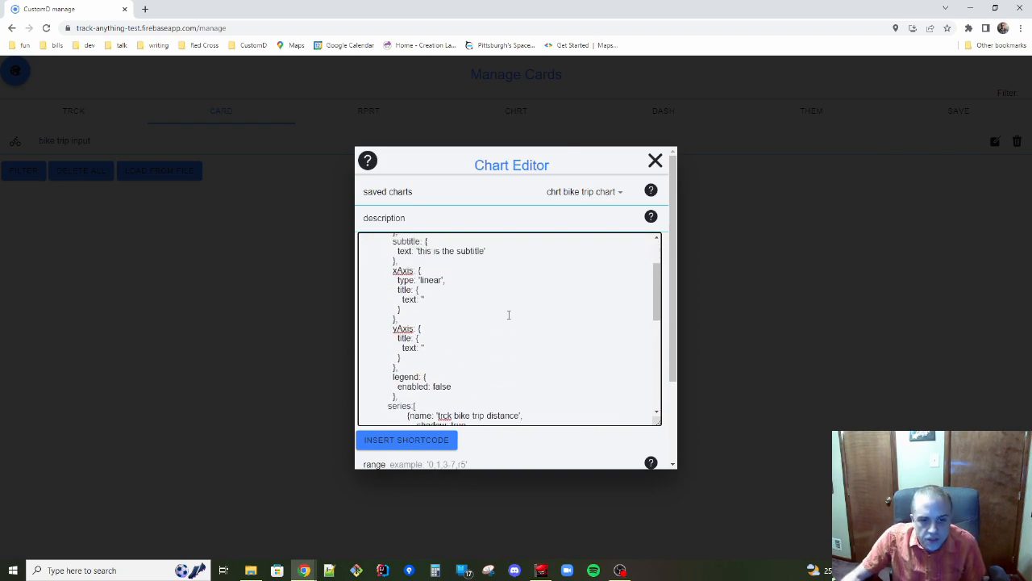
{"action": "scroll", "coordinate": [509, 315], "scroll_direction": "down", "scroll_amount": 5}
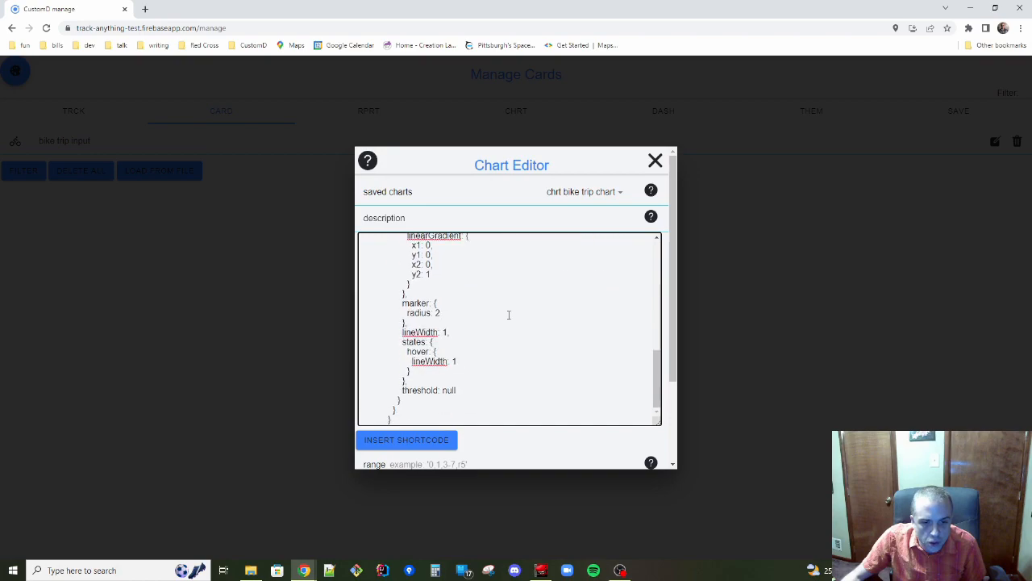
{"action": "scroll", "coordinate": [509, 315], "scroll_direction": "up", "scroll_amount": 10}
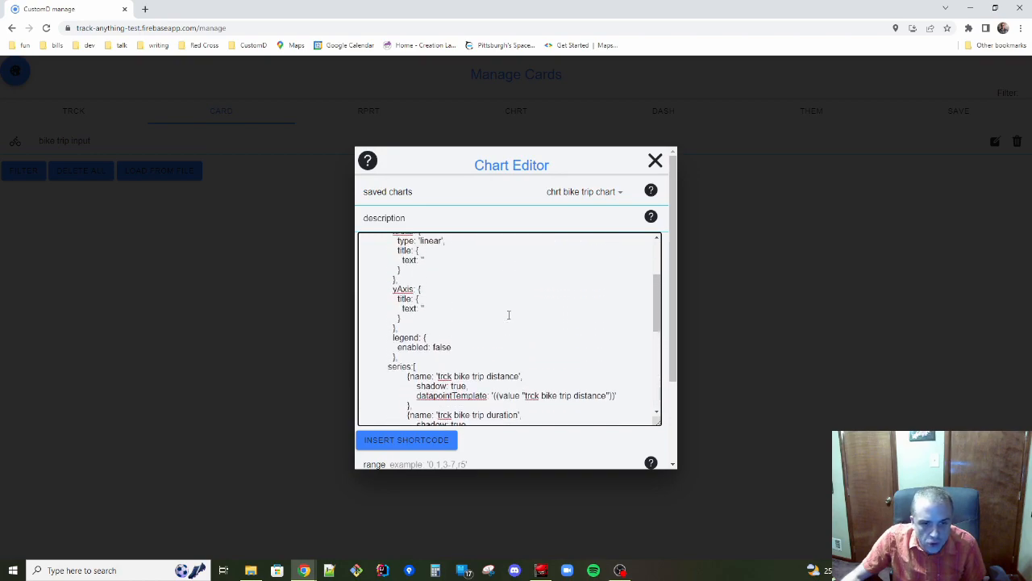
Read the Chart Editor's help and follow its link to the Highcharts website.
{"action": "left_click", "coordinate": [367, 160]}
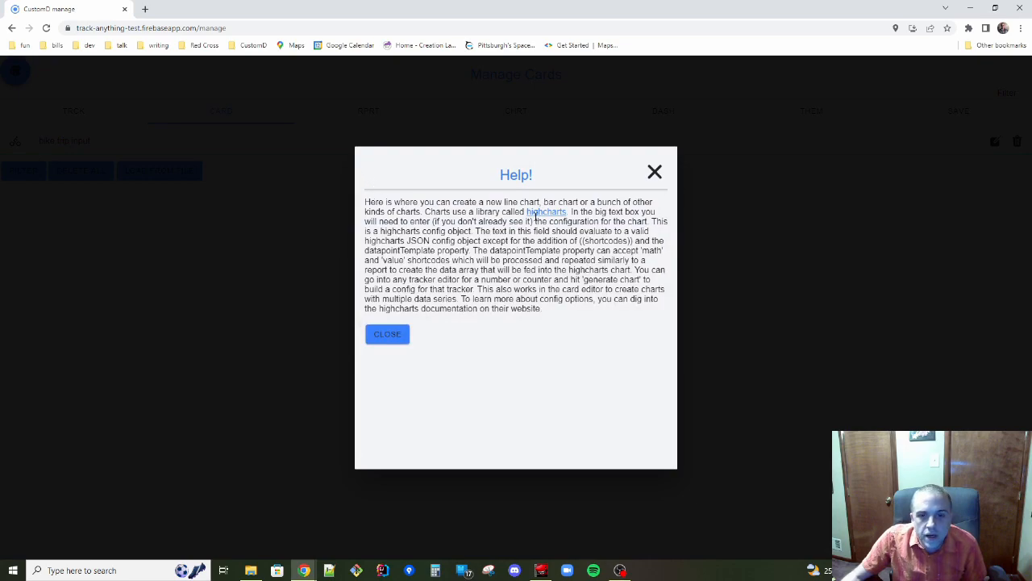
{"action": "left_click", "coordinate": [548, 213]}
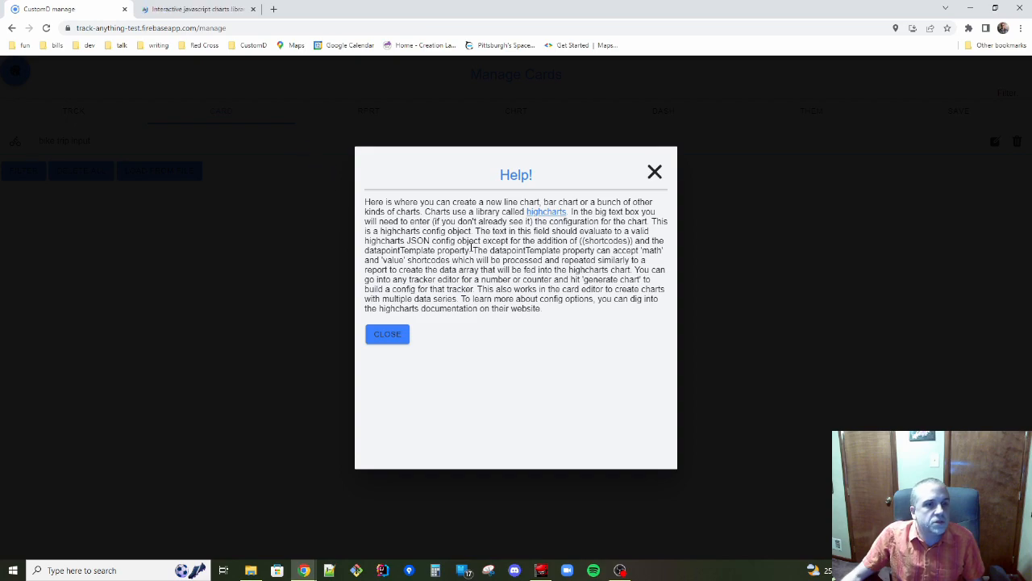
{"action": "left_click", "coordinate": [202, 9]}
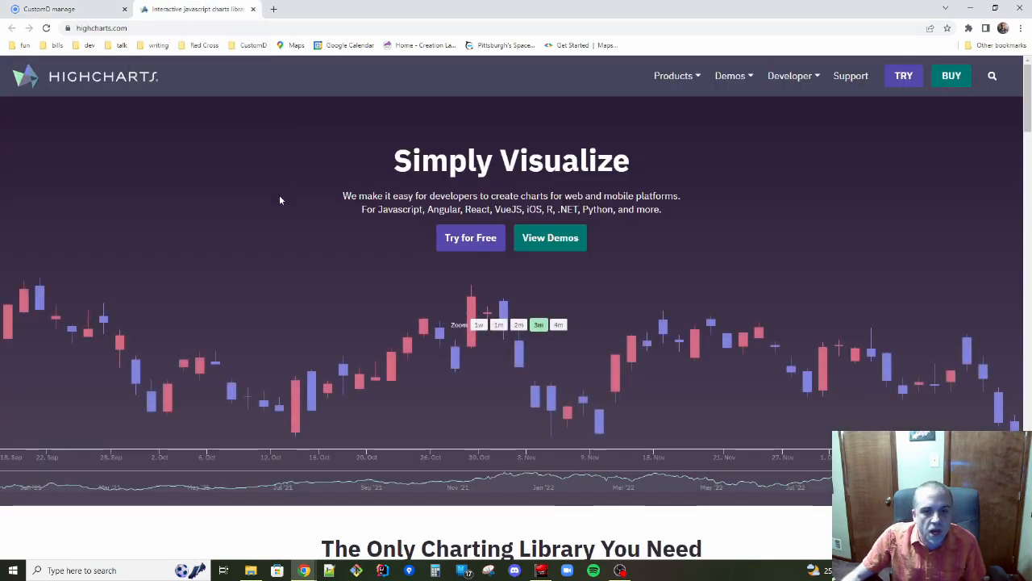
Open the Single line series example from the Highcharts Stock demos, examine its configuration options, and close them.
{"action": "left_click", "coordinate": [733, 79]}
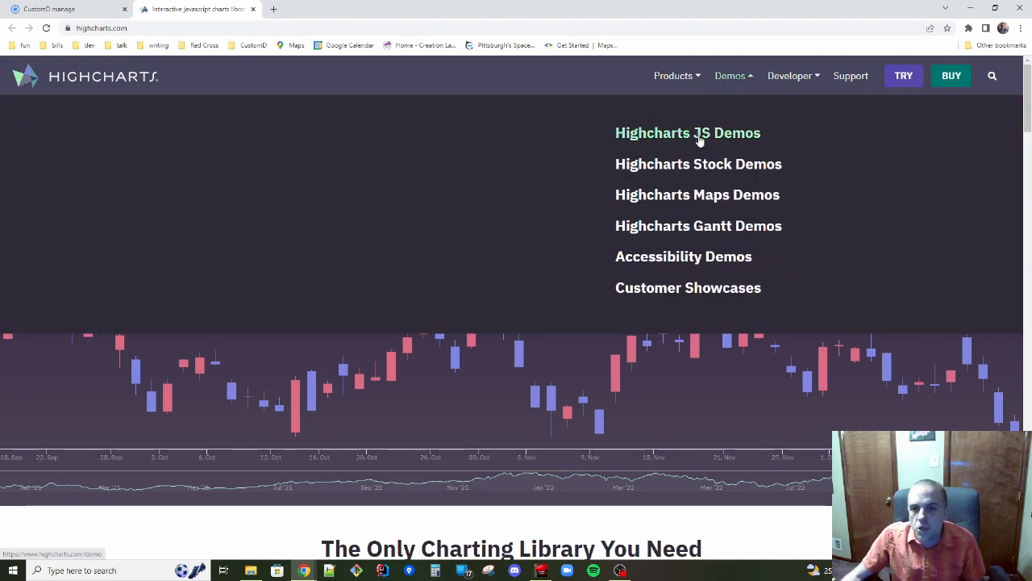
{"action": "left_click", "coordinate": [697, 165]}
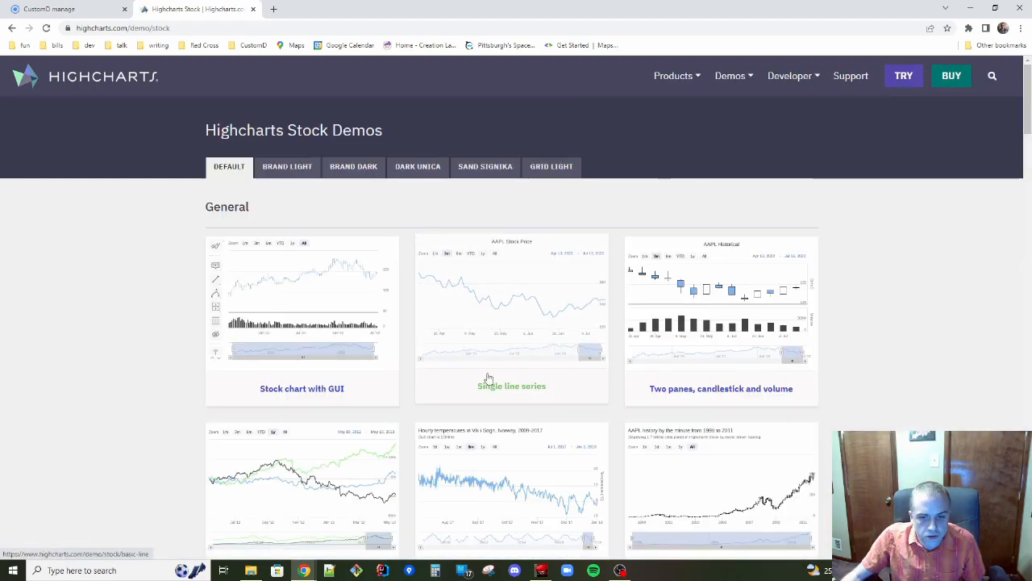
{"action": "left_click", "coordinate": [525, 335]}
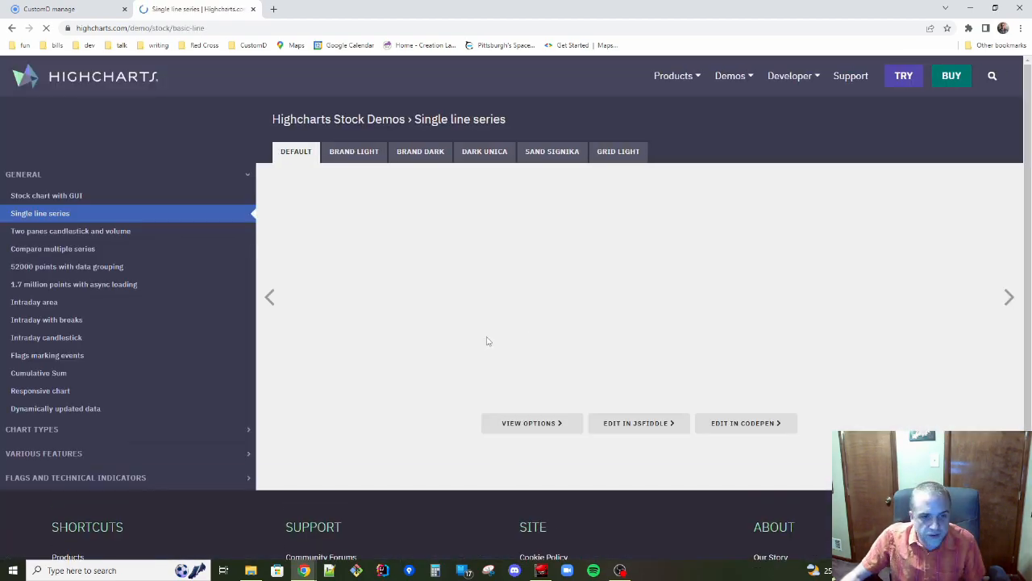
{"action": "left_click", "coordinate": [553, 430]}
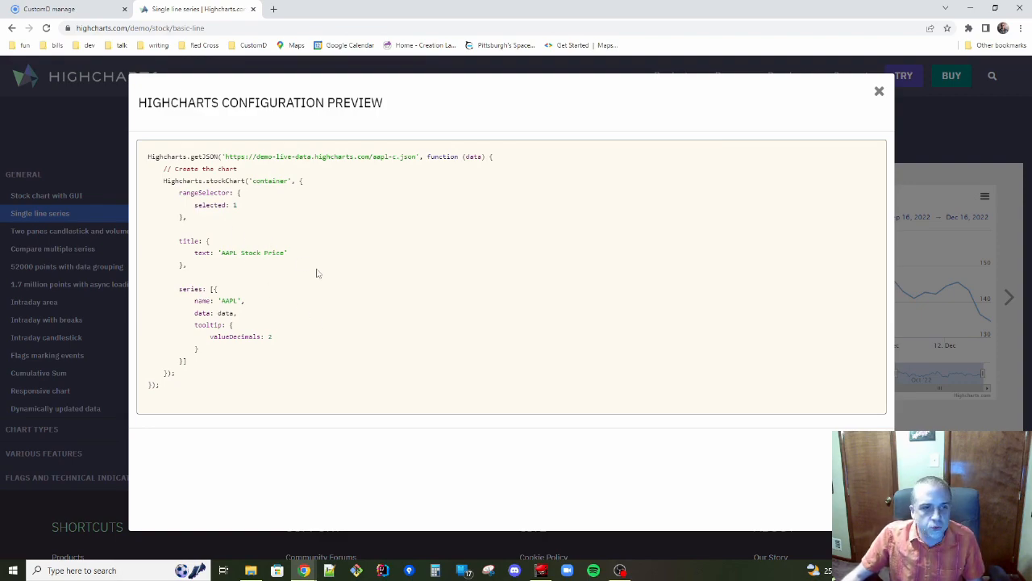
{"action": "left_click", "coordinate": [879, 91]}
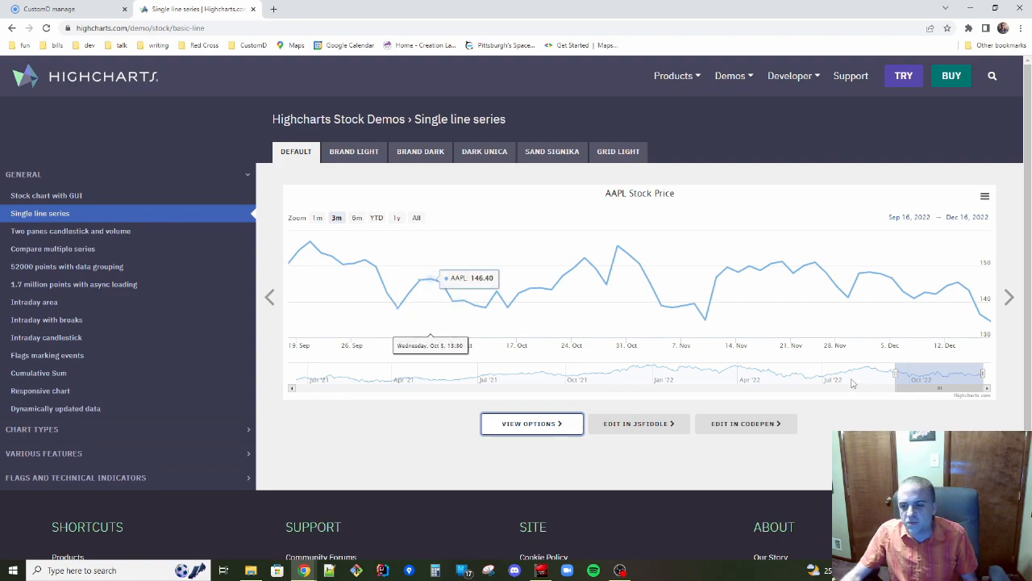
Return to the CustomD Chart Editor, dismiss the help, and compare the series block with the rest of the configuration.
{"action": "left_click", "coordinate": [47, 9]}
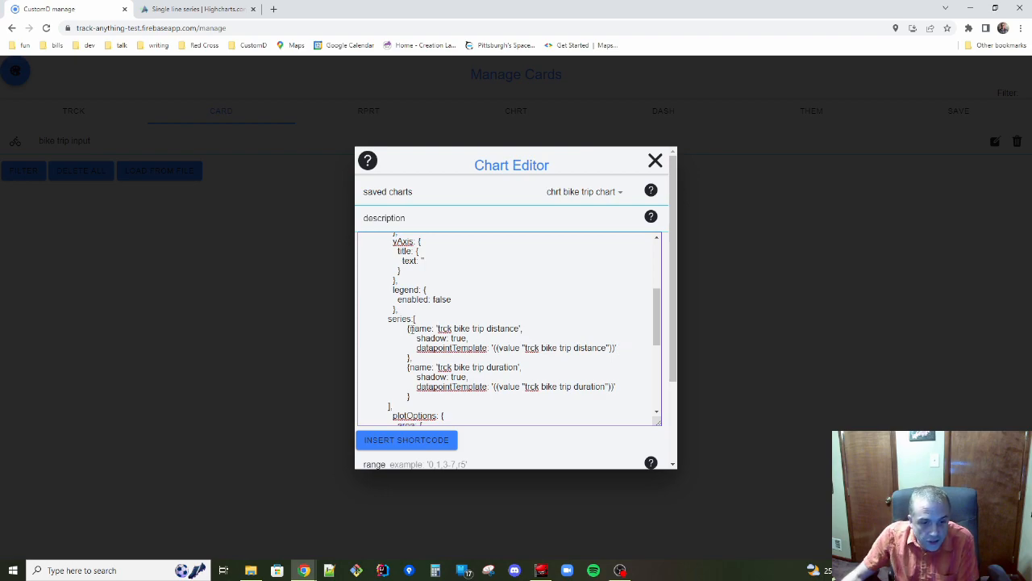
{"action": "left_click_drag", "start_coordinate": [388, 317], "coordinate": [394, 406]}
{"action": "scroll", "coordinate": [471, 361], "scroll_direction": "up", "scroll_amount": 3}
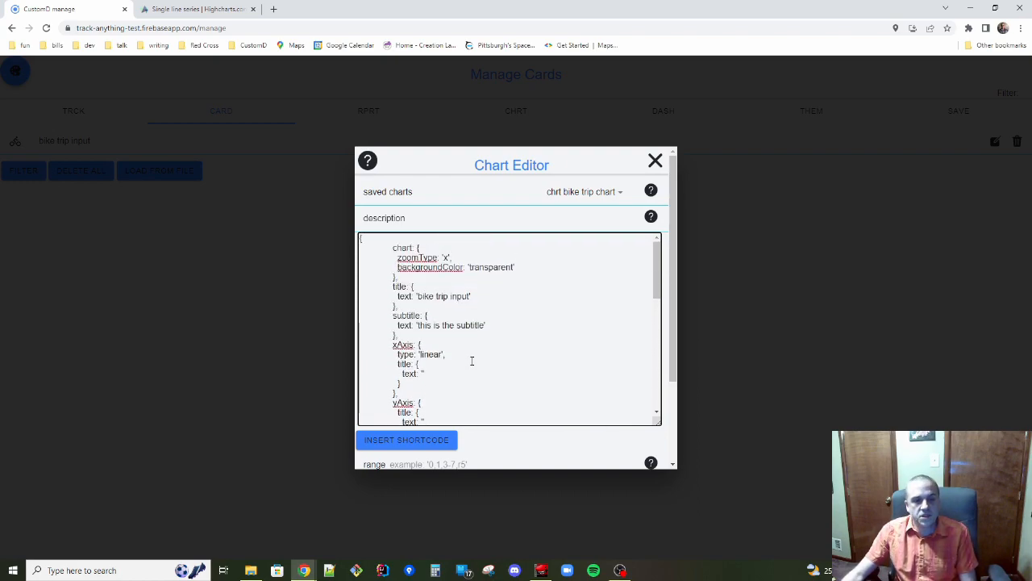
{"action": "scroll", "coordinate": [476, 287], "scroll_direction": "down", "scroll_amount": 10}
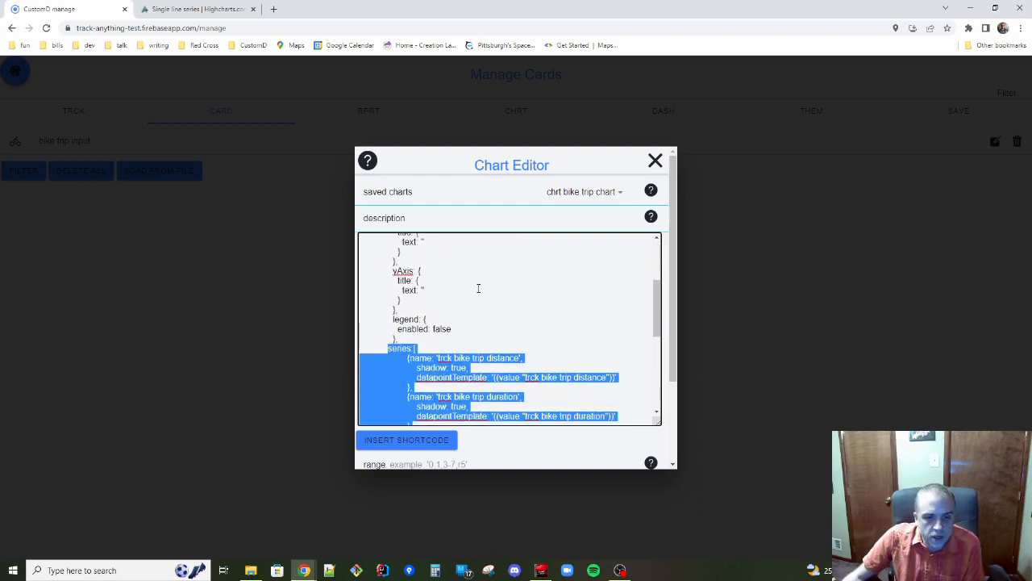
{"action": "scroll", "coordinate": [483, 304], "scroll_direction": "up", "scroll_amount": 6}
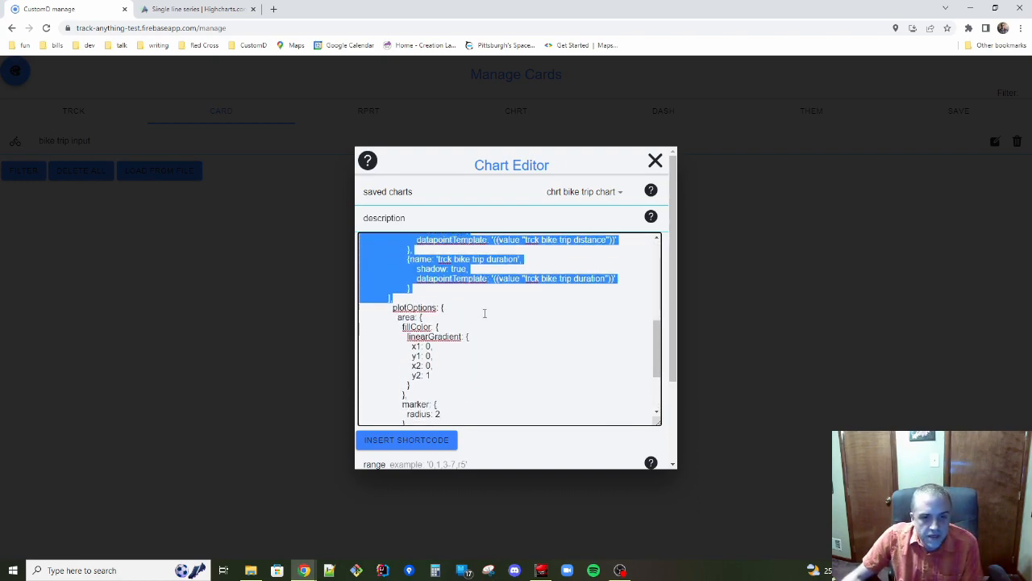
{"action": "scroll", "coordinate": [500, 319], "scroll_direction": "up", "scroll_amount": 3}
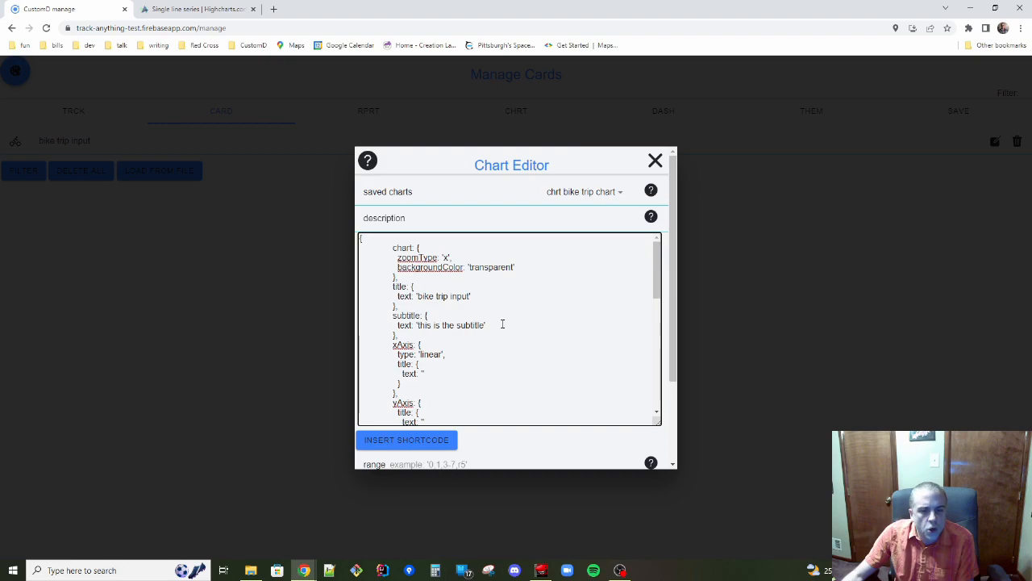
{"action": "left_click_drag", "start_coordinate": [502, 324], "coordinate": [488, 358]}
{"action": "scroll", "coordinate": [487, 358], "scroll_direction": "down", "scroll_amount": 2}
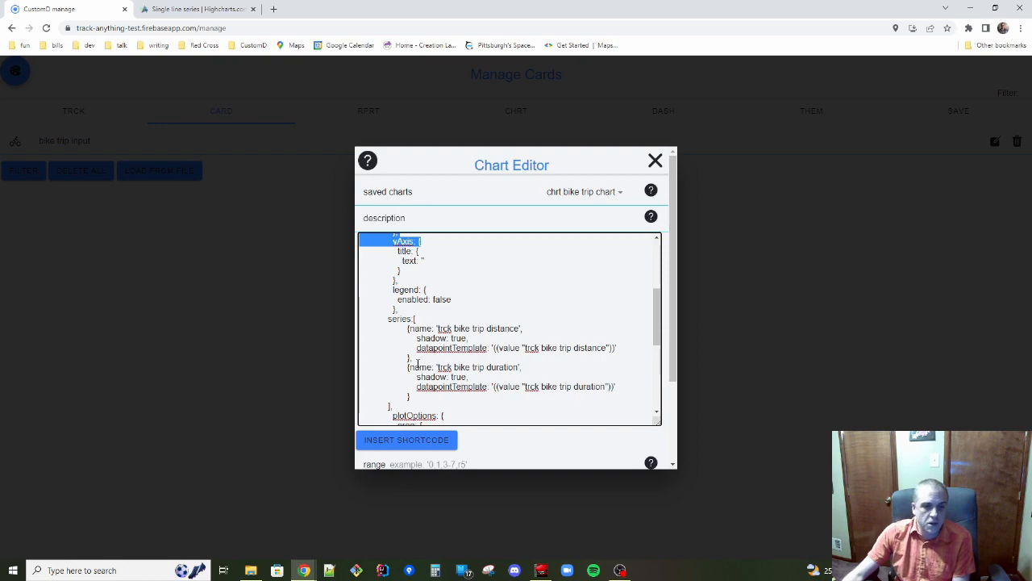
{"action": "scroll", "coordinate": [416, 359], "scroll_direction": "down", "scroll_amount": 1}
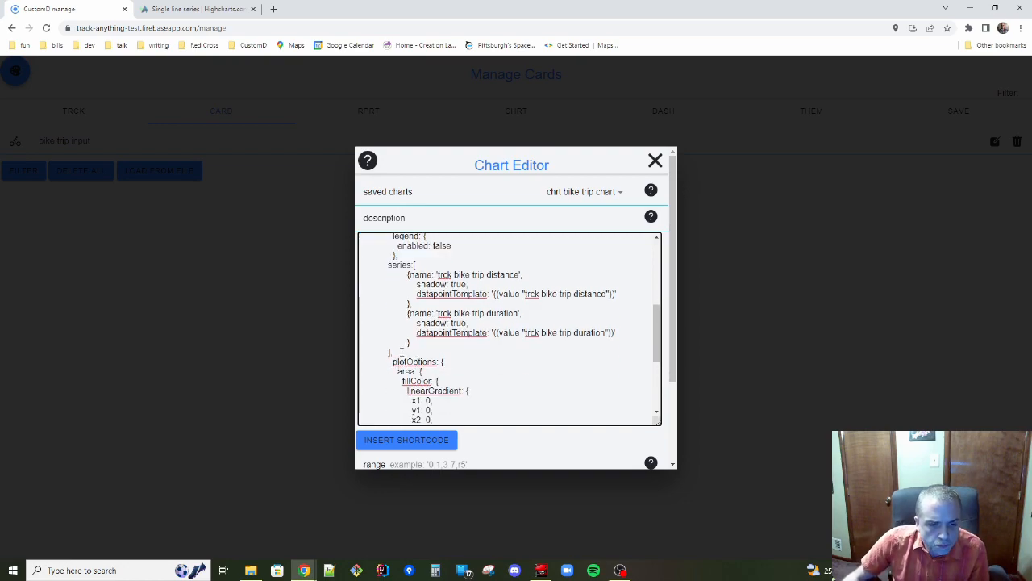
Examine the series block, highlighting the distance series' datapointTemplate property and its value shortcode.
{"action": "left_click_drag", "start_coordinate": [401, 352], "coordinate": [388, 264]}
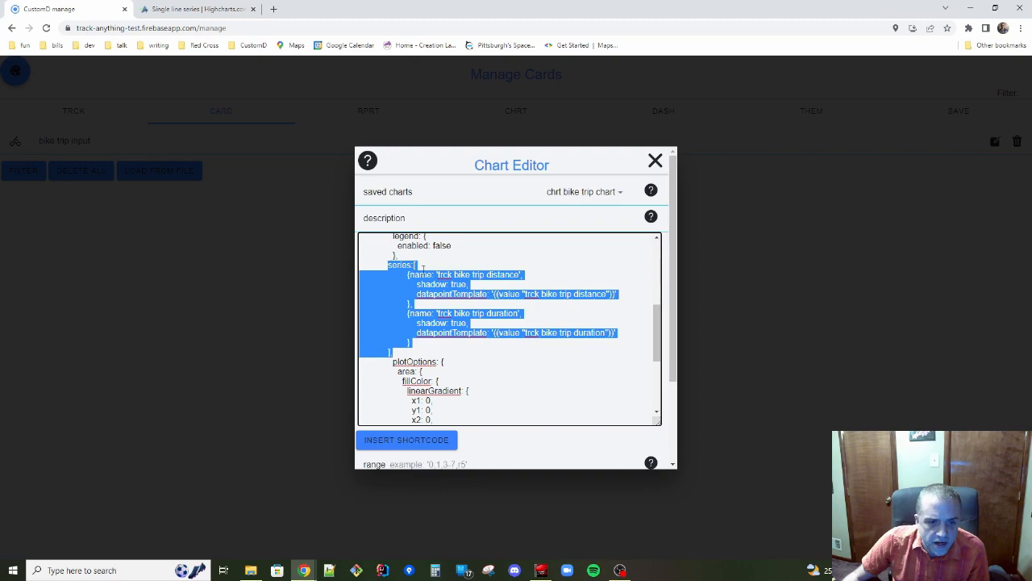
{"action": "left_click", "coordinate": [476, 295]}
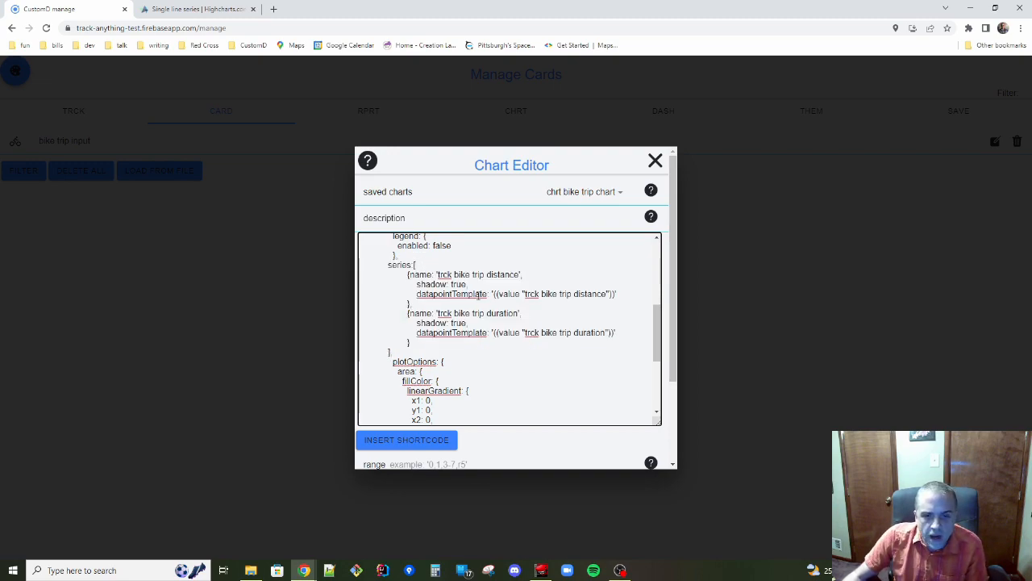
{"action": "left_click_drag", "start_coordinate": [616, 294], "coordinate": [493, 297]}
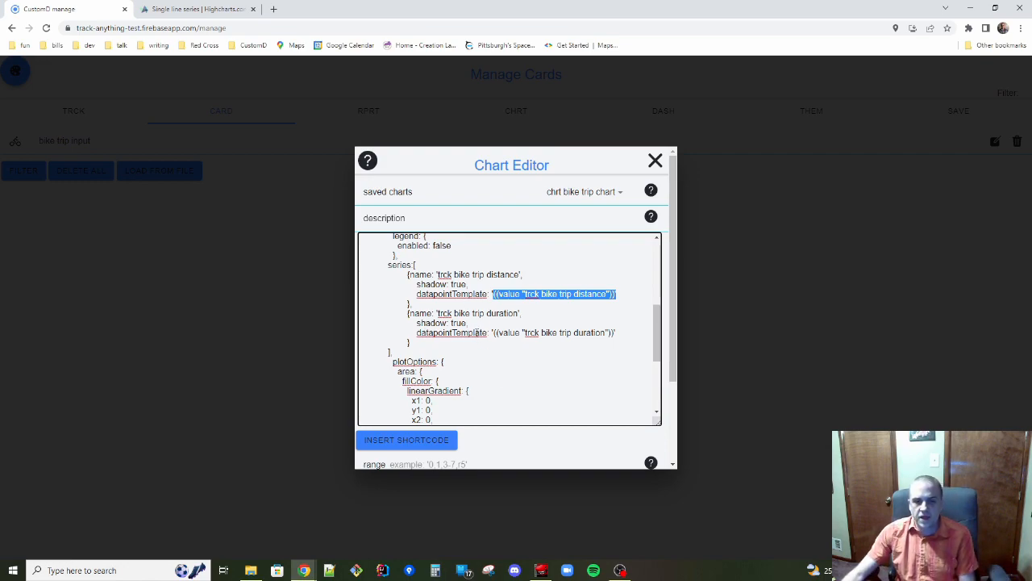
{"action": "scroll", "coordinate": [477, 332], "scroll_direction": "down", "scroll_amount": 4}
{"action": "scroll", "coordinate": [476, 332], "scroll_direction": "up", "scroll_amount": 3}
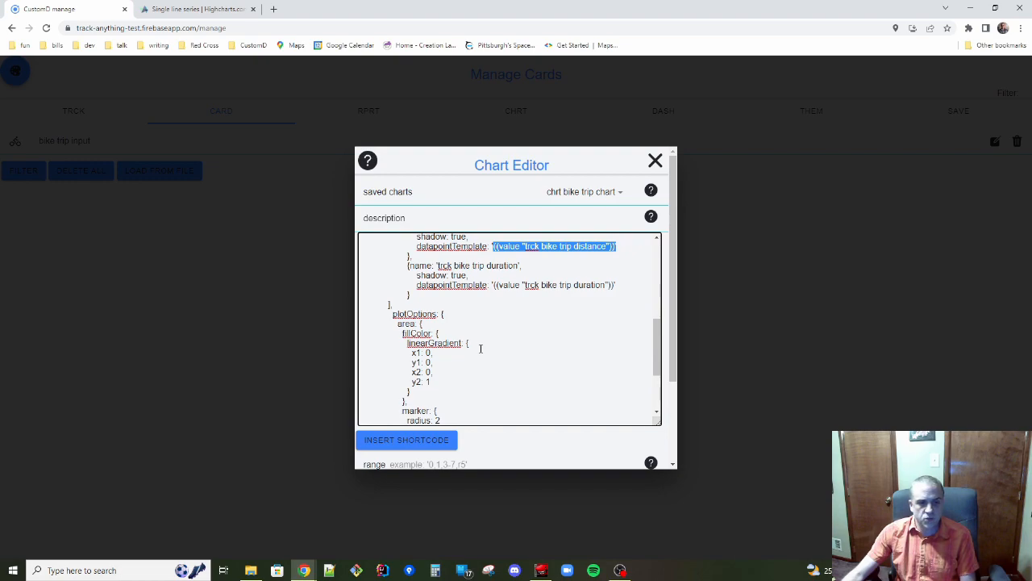
{"action": "scroll", "coordinate": [479, 349], "scroll_direction": "up", "scroll_amount": 2}
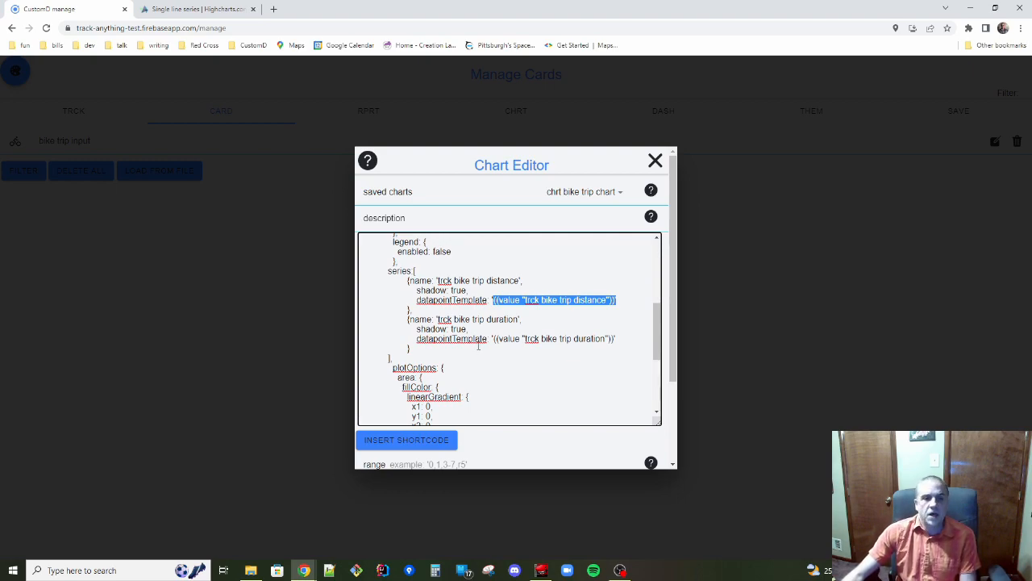
{"action": "double_click", "coordinate": [453, 300]}
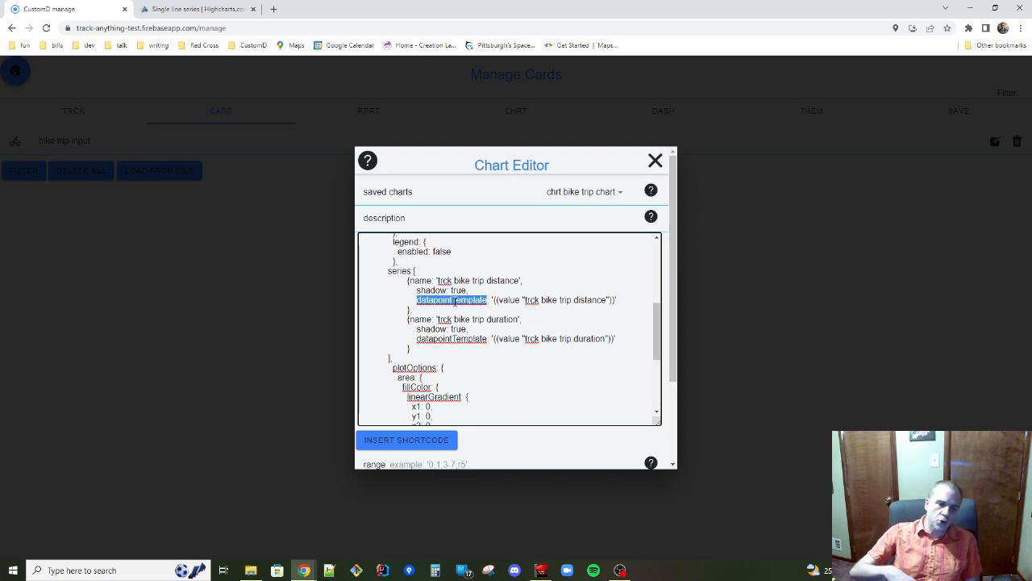
Display the parsed configuration of the bike trip chart.
{"action": "scroll", "coordinate": [513, 353], "scroll_direction": "down", "scroll_amount": 6}
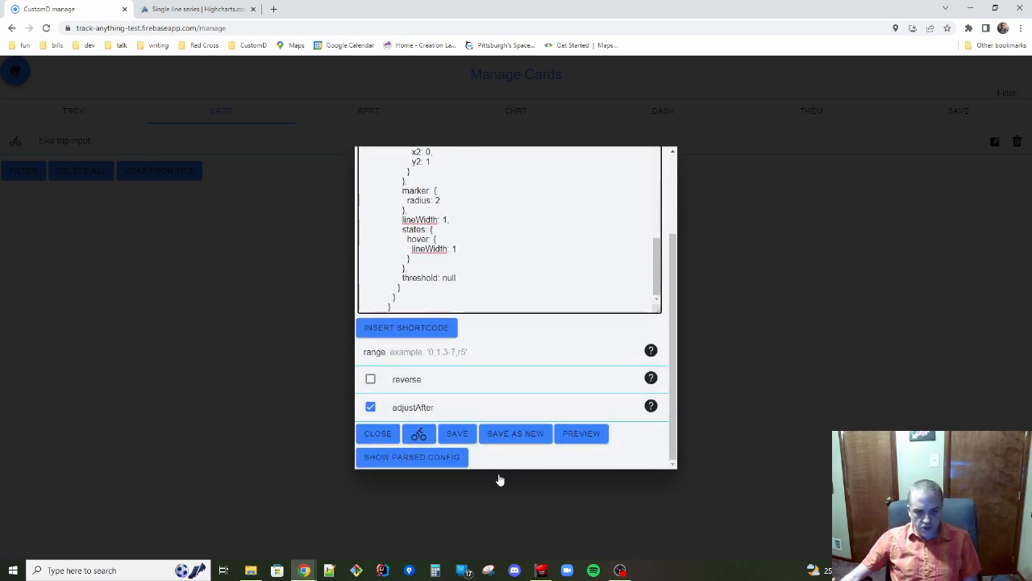
{"action": "left_click", "coordinate": [414, 459]}
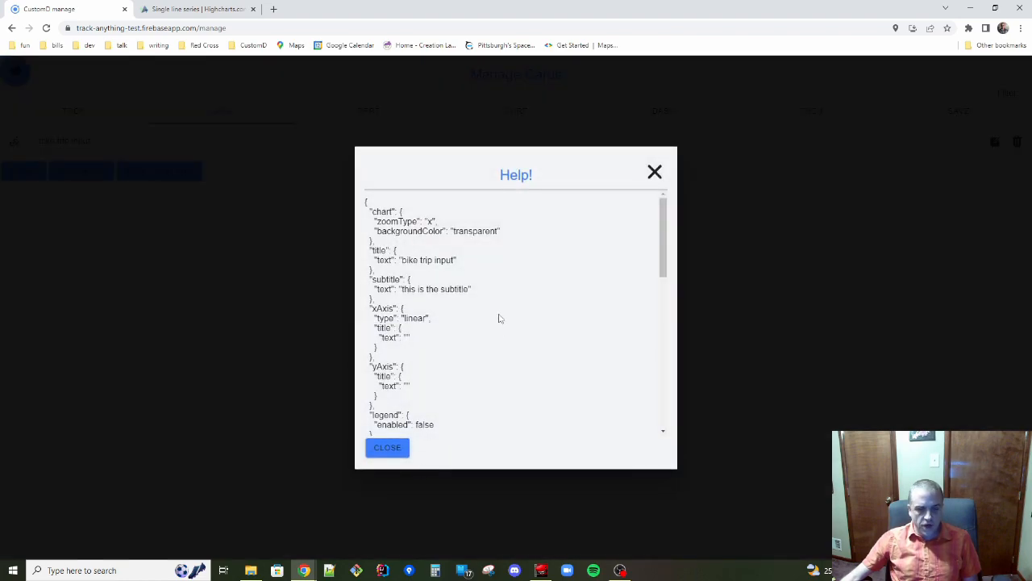
Examine the parsed configuration, highlighting the data arrays of the distance and duration series, and close it.
{"action": "scroll", "coordinate": [480, 280], "scroll_direction": "down", "scroll_amount": 2}
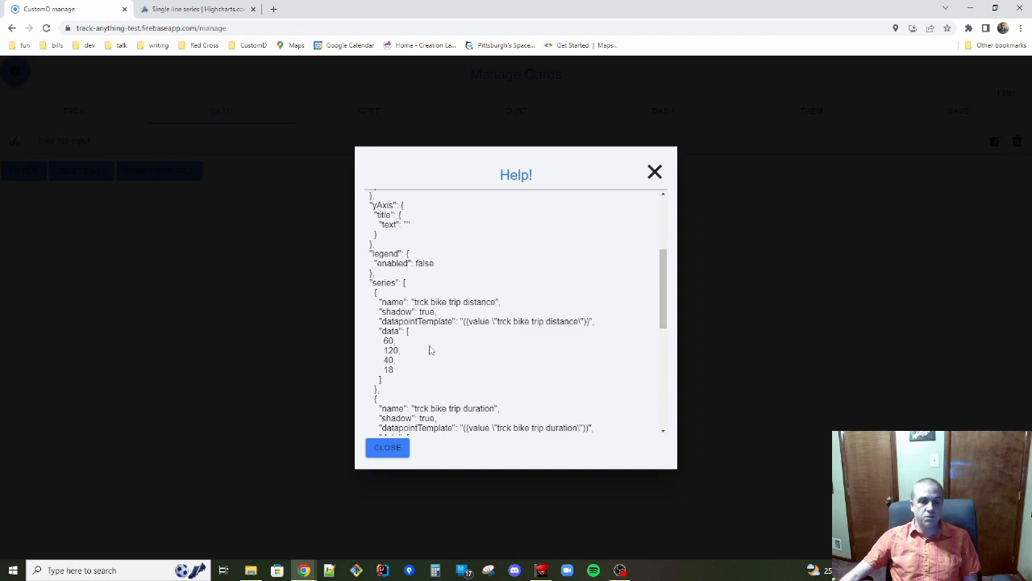
{"action": "scroll", "coordinate": [404, 329], "scroll_direction": "down", "scroll_amount": 1}
{"action": "left_click_drag", "start_coordinate": [402, 320], "coordinate": [365, 287]}
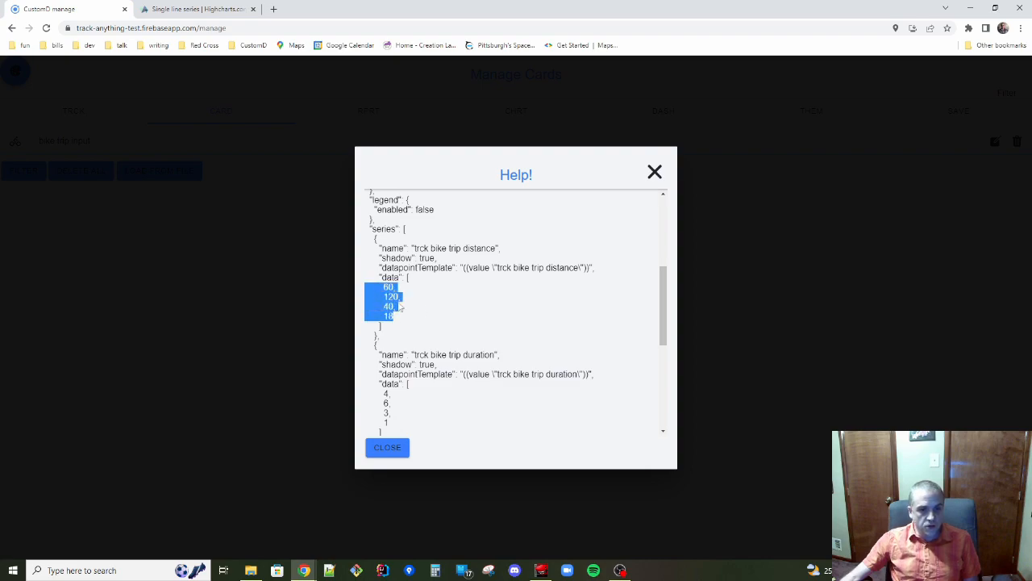
{"action": "scroll", "coordinate": [399, 299], "scroll_direction": "down", "scroll_amount": 1}
{"action": "left_click_drag", "start_coordinate": [395, 370], "coordinate": [355, 341]}
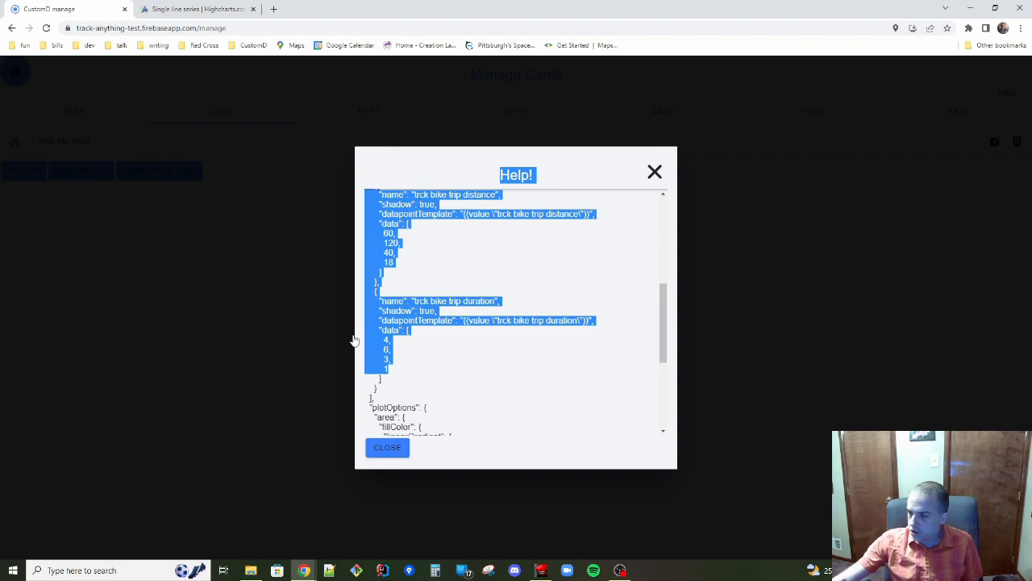
{"action": "left_click", "coordinate": [463, 361]}
{"action": "scroll", "coordinate": [448, 356], "scroll_direction": "down", "scroll_amount": 4}
{"action": "scroll", "coordinate": [448, 356], "scroll_direction": "up", "scroll_amount": 10}
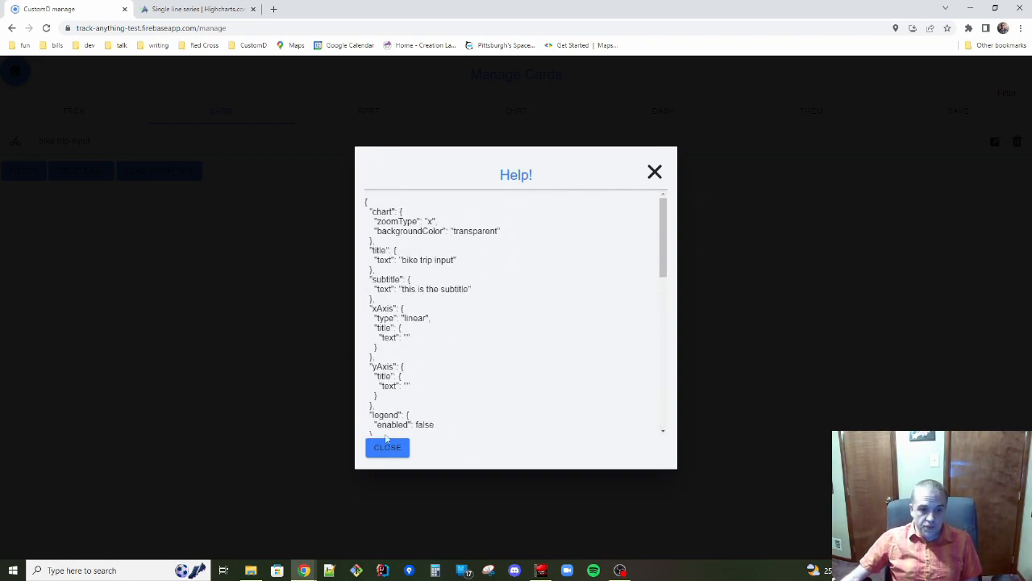
{"action": "left_click", "coordinate": [391, 449]}
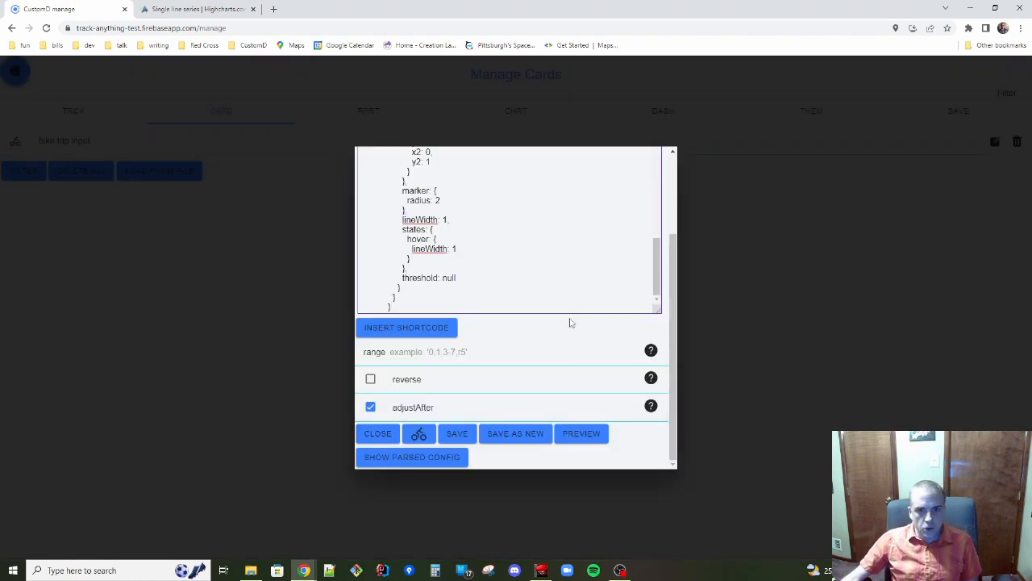
Review the bike trip chart's configuration from the chart and title settings through the plot options.
{"action": "scroll", "coordinate": [625, 373], "scroll_direction": "up", "scroll_amount": 6}
{"action": "scroll", "coordinate": [568, 361], "scroll_direction": "up", "scroll_amount": 5}
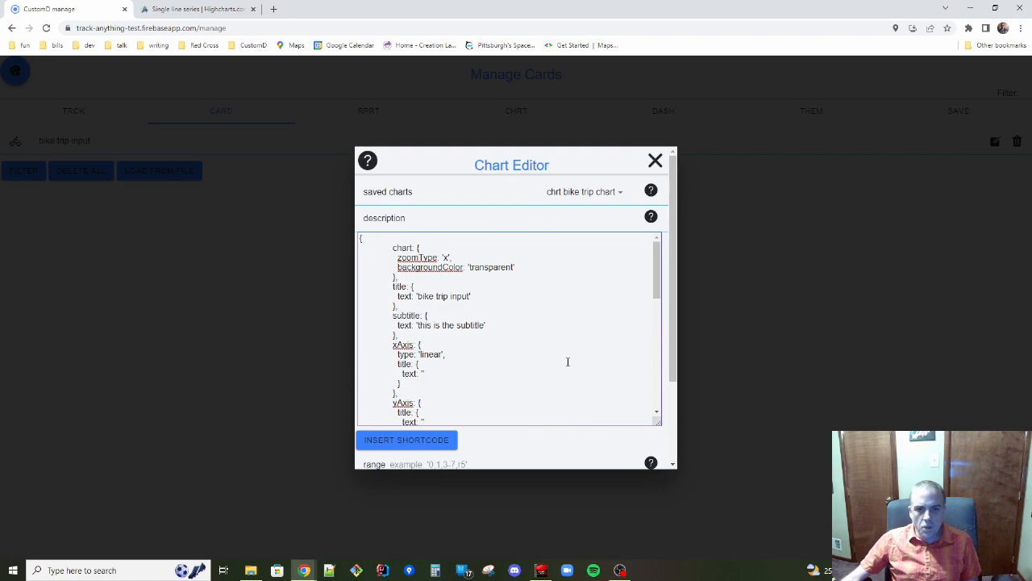
{"action": "left_click", "coordinate": [508, 327]}
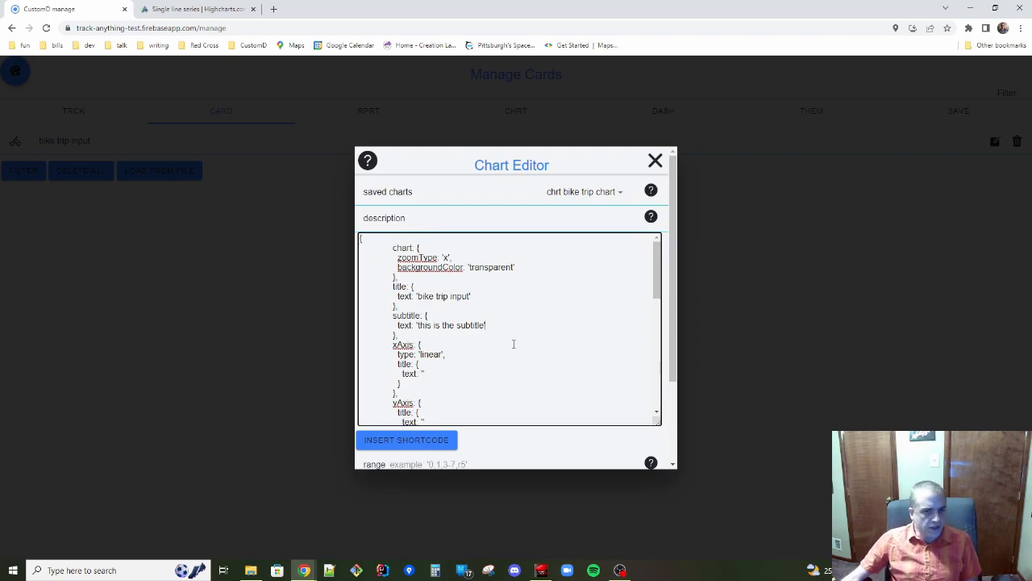
{"action": "scroll", "coordinate": [511, 343], "scroll_direction": "down", "scroll_amount": 3}
{"action": "scroll", "coordinate": [513, 344], "scroll_direction": "down", "scroll_amount": 3}
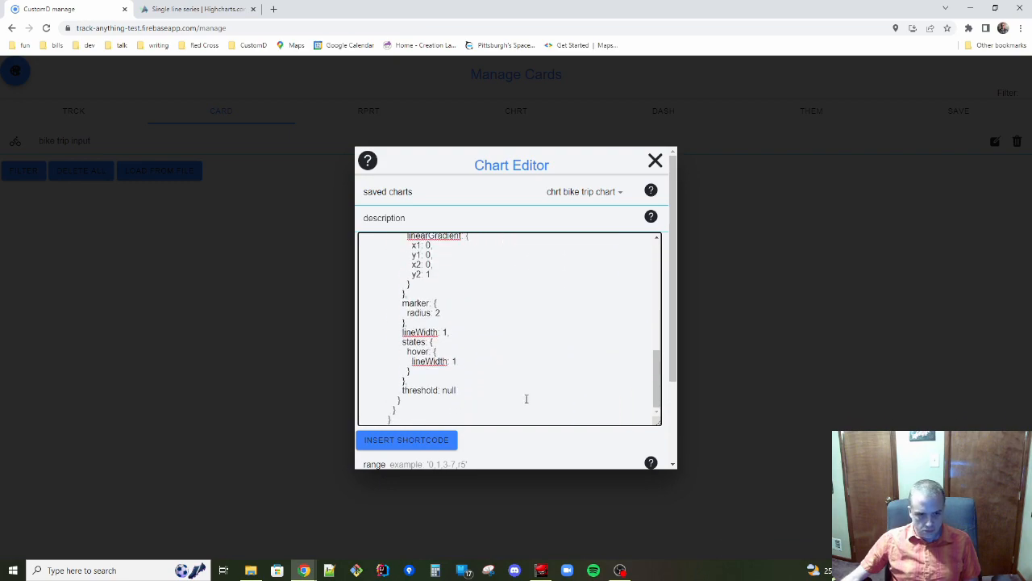
Switch to the Highcharts Stock demos and browse the general examples from Two panes candlestick and volume through Intraday candlestick.
{"action": "left_click", "coordinate": [226, 9]}
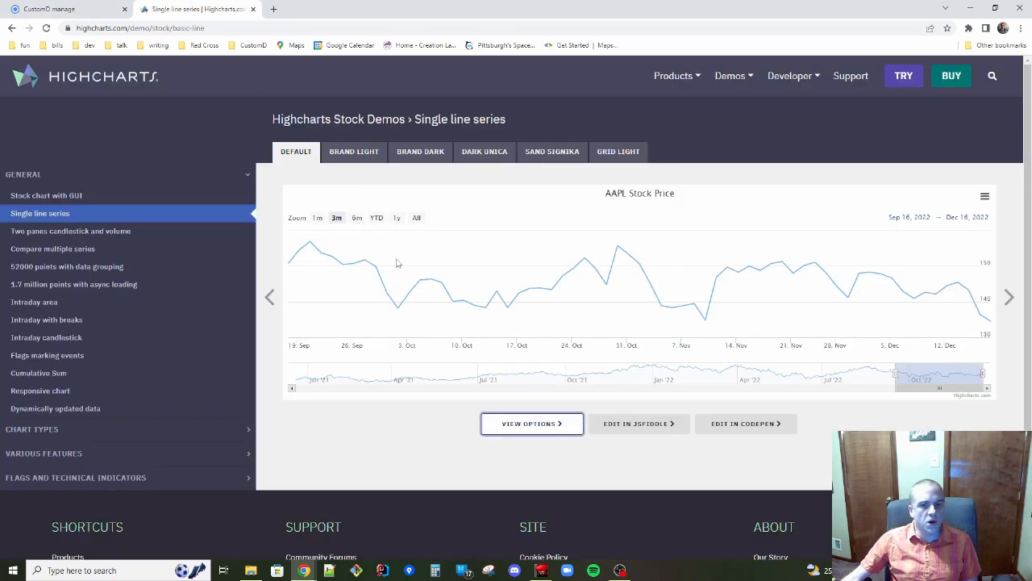
{"action": "left_click", "coordinate": [71, 232]}
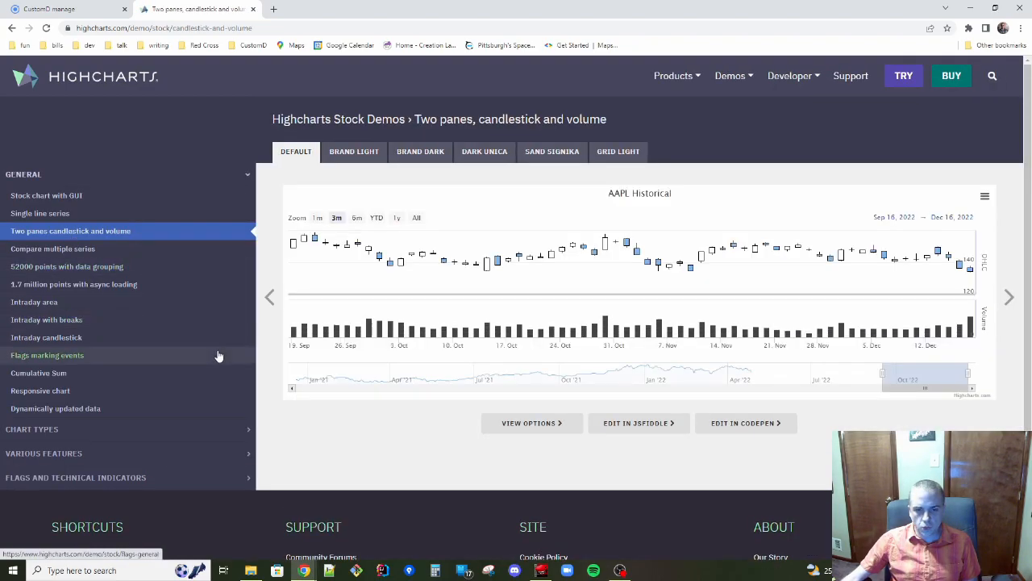
{"action": "left_click", "coordinate": [32, 252]}
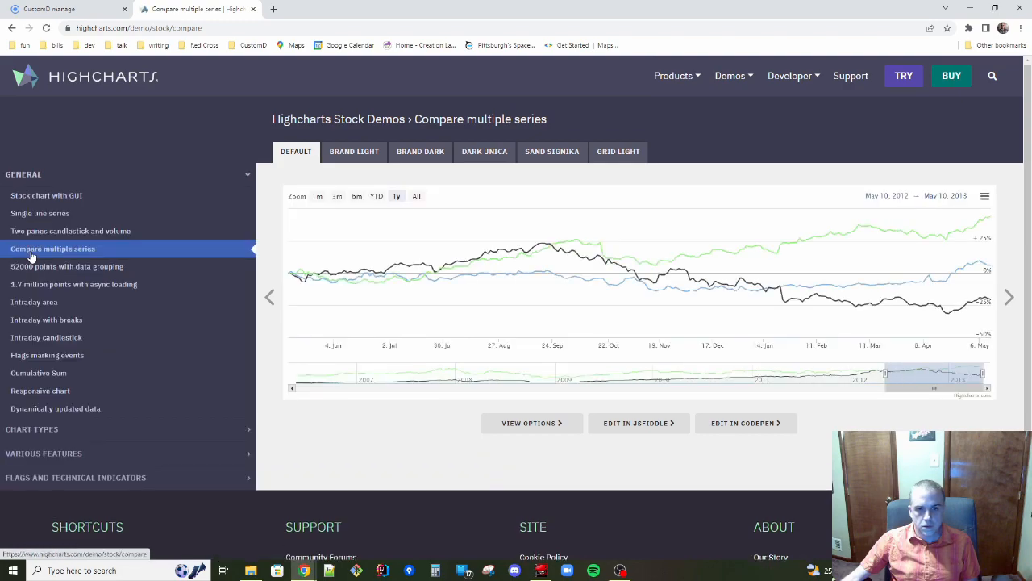
{"action": "left_click", "coordinate": [31, 268]}
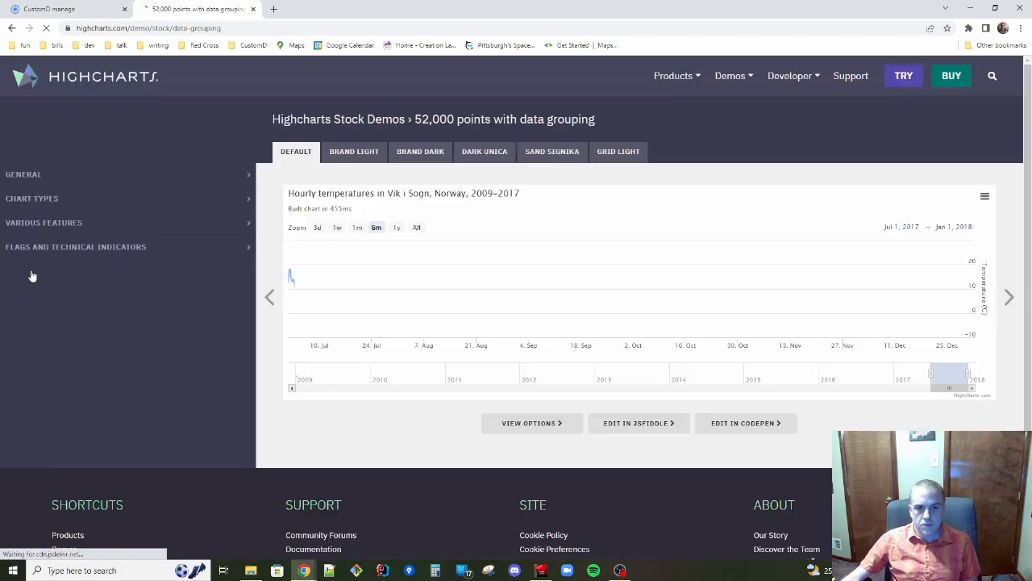
{"action": "left_click", "coordinate": [38, 293]}
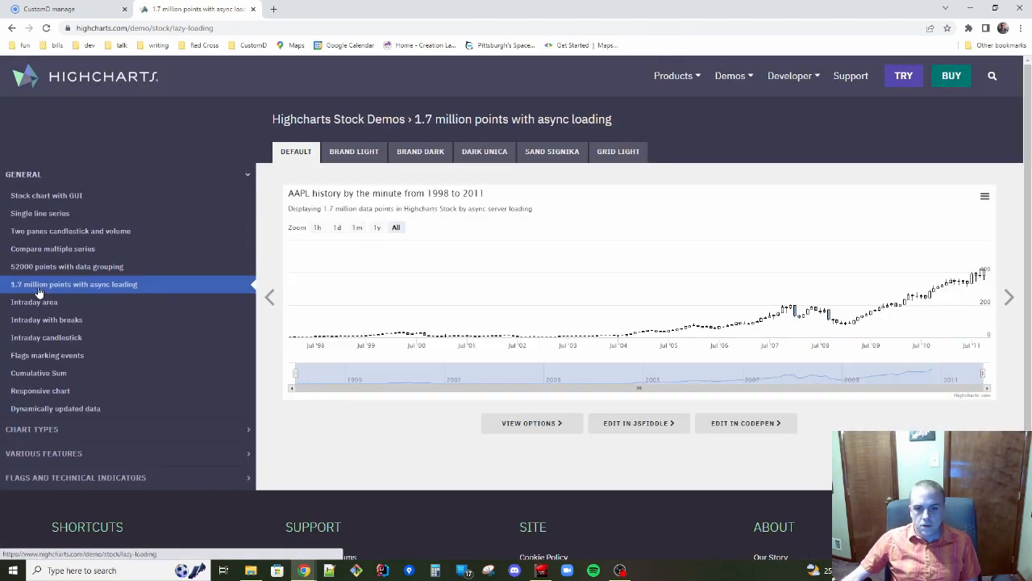
{"action": "left_click", "coordinate": [37, 304]}
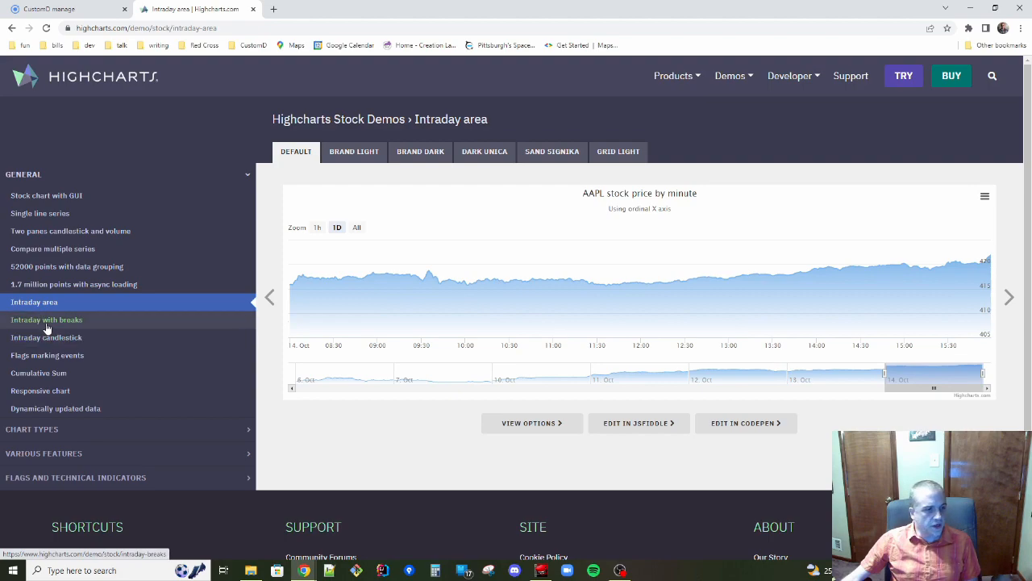
{"action": "left_click", "coordinate": [47, 320]}
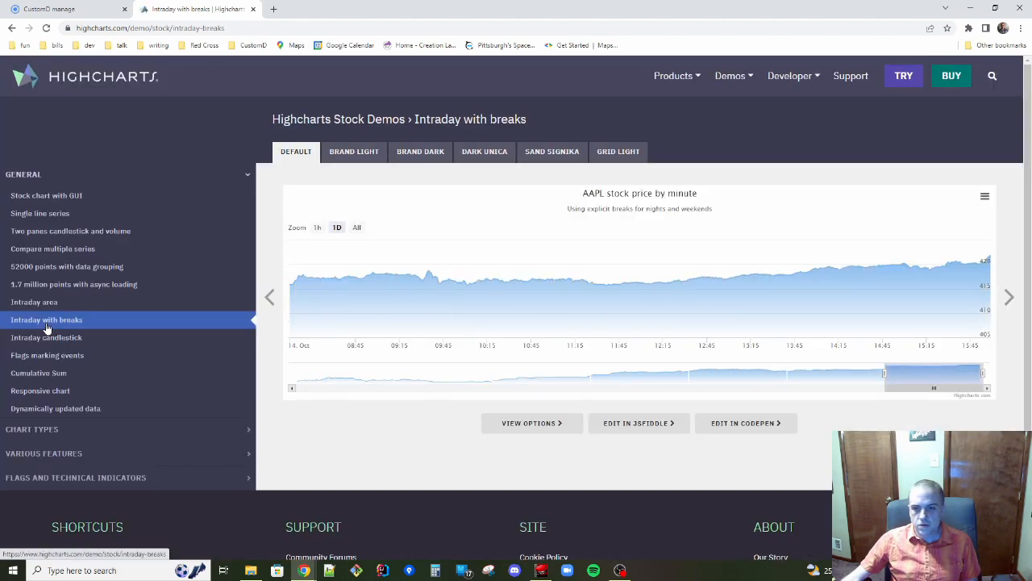
{"action": "left_click", "coordinate": [47, 343]}
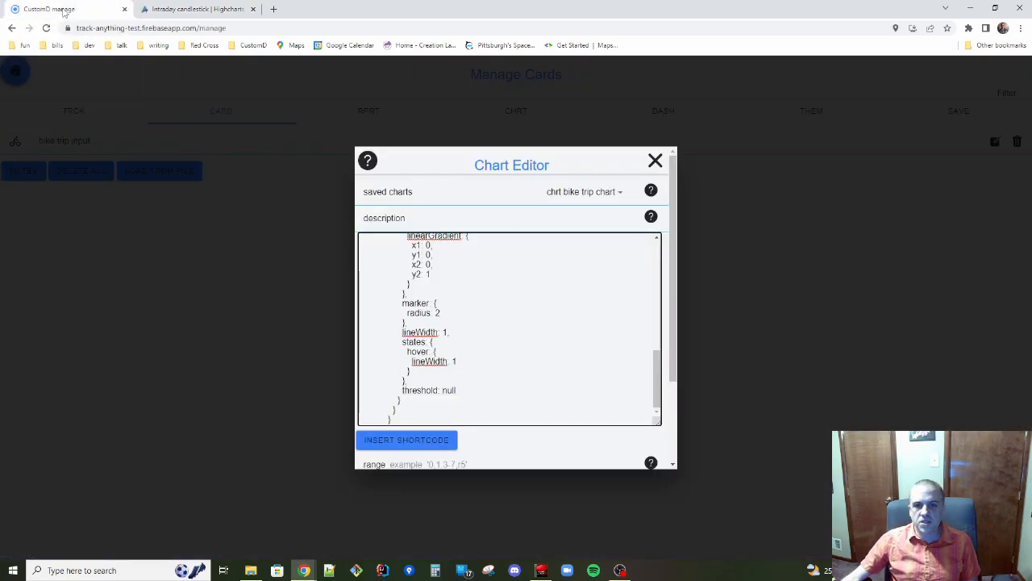
Return to the CustomD Chart Editor and save the bike trip chart.
{"action": "left_click", "coordinate": [63, 10]}
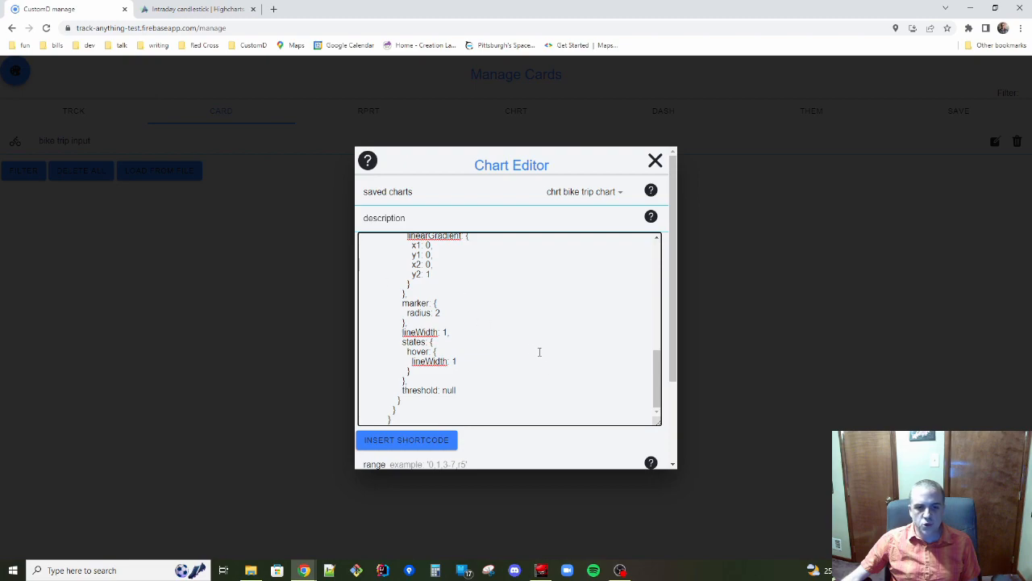
{"action": "scroll", "coordinate": [571, 374], "scroll_direction": "down", "scroll_amount": 3}
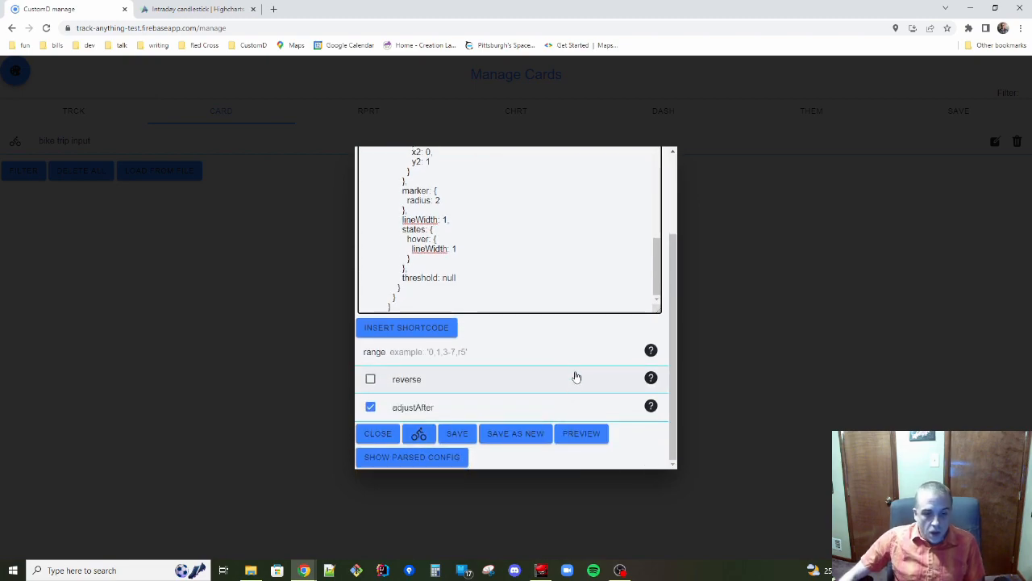
{"action": "left_click", "coordinate": [457, 434]}
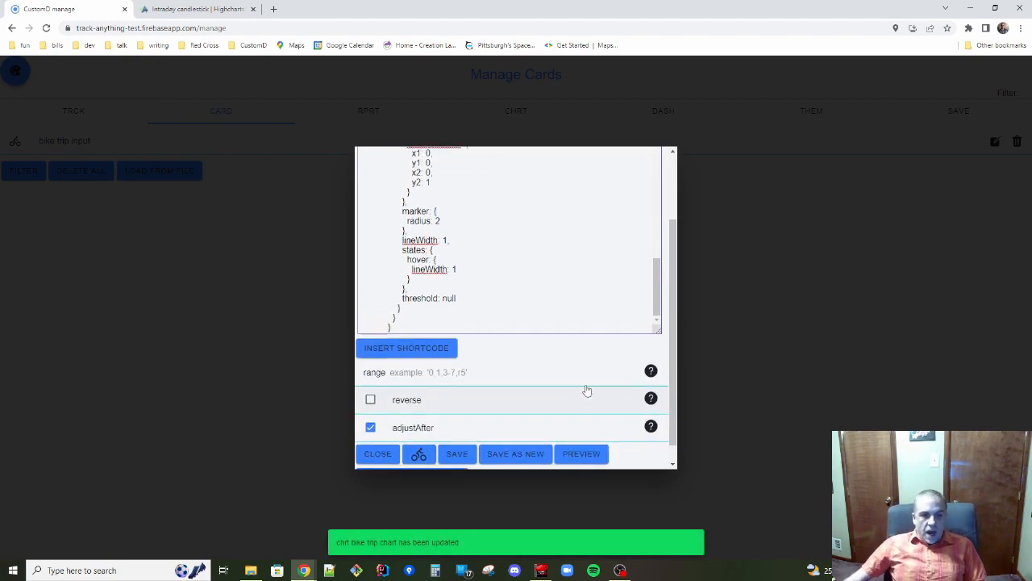
Duplicate the 'trck bike trip duration' series block as a third, comma-separated entry at the end of the series array.
{"action": "scroll", "coordinate": [587, 391], "scroll_direction": "up", "scroll_amount": 3}
{"action": "scroll", "coordinate": [624, 396], "scroll_direction": "up", "scroll_amount": 5}
{"action": "left_click_drag", "start_coordinate": [411, 343], "coordinate": [410, 306]}
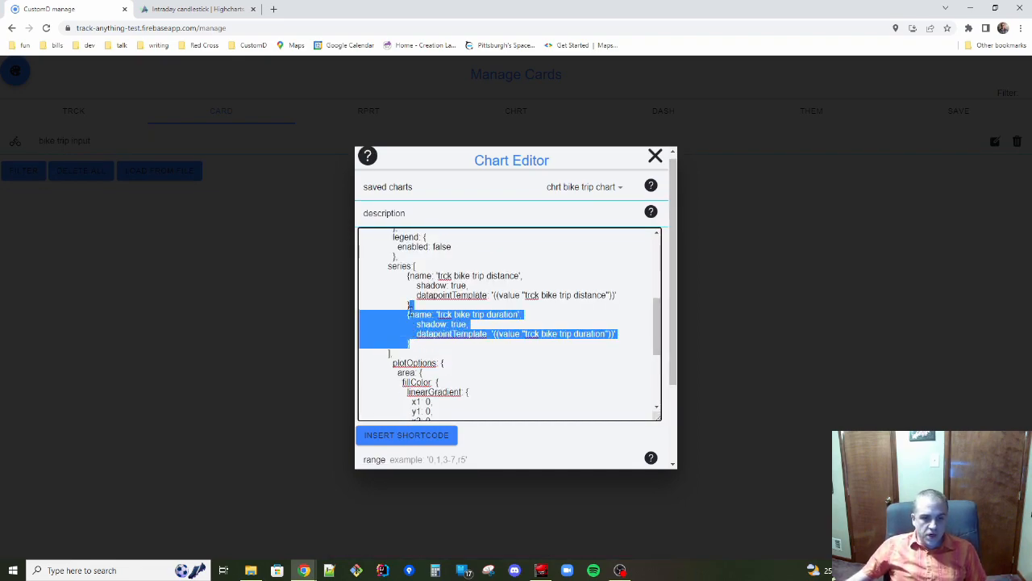
{"action": "left_click", "coordinate": [414, 346]}
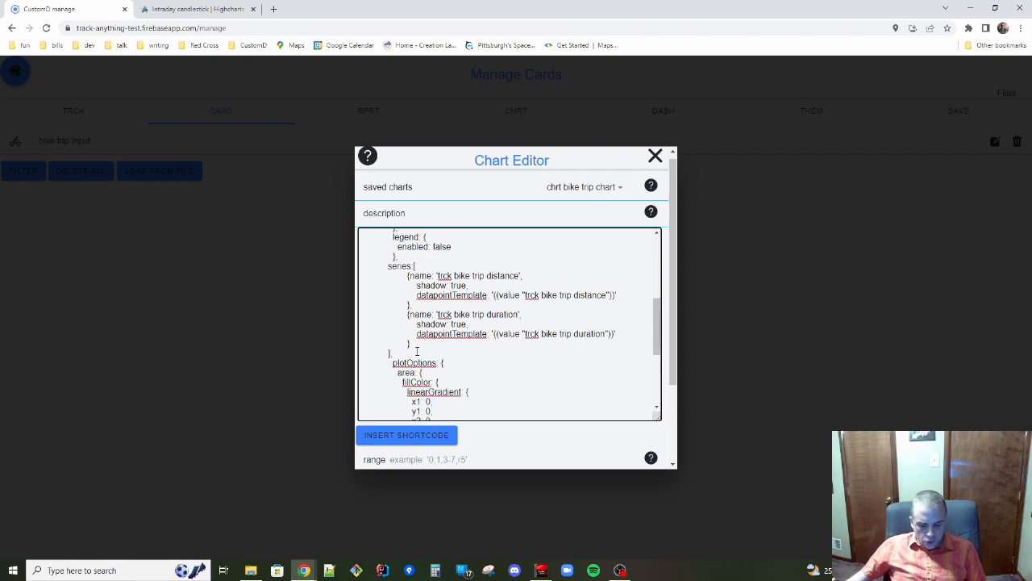
{"action": "type", "text": ","}
{"action": "type", "text": "{name: 'trck bike trip duration', shadow: true, datapointTemplate: '((value \"trck bike trip duration\"))' }"}
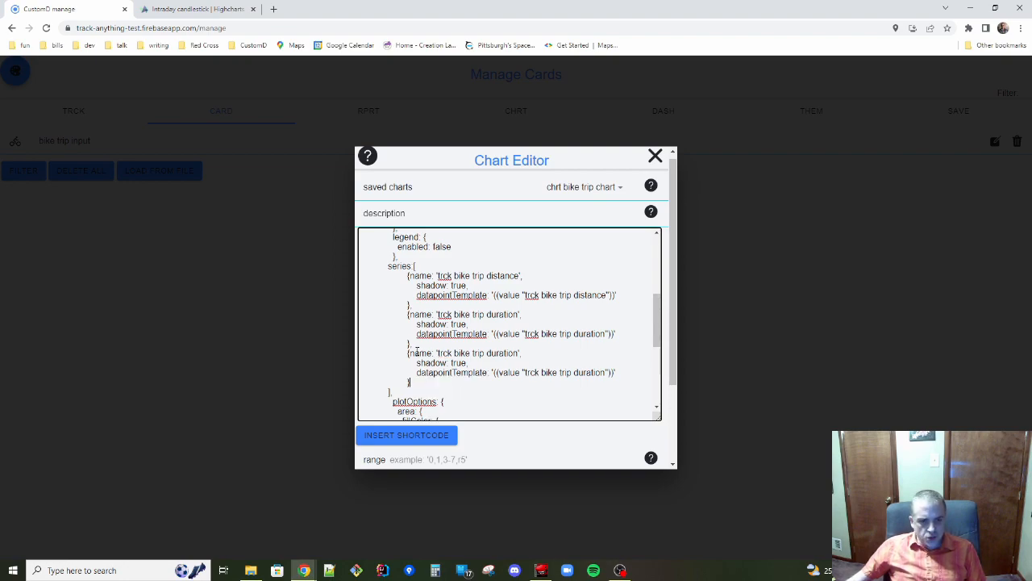
Rename the third series in the configuration 'Bike Trip MPH'.
{"action": "double_click", "coordinate": [510, 353]}
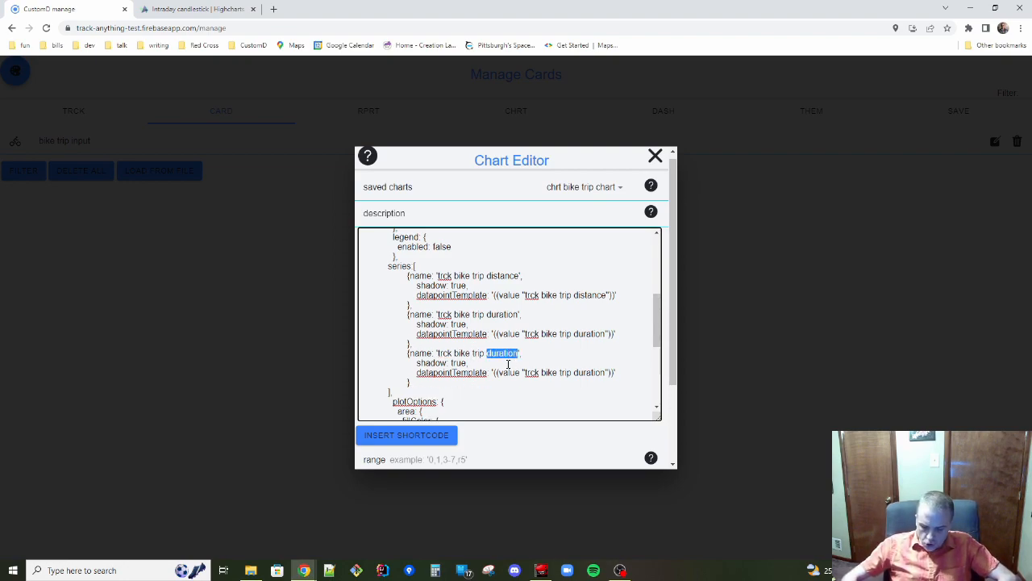
{"action": "key", "text": "BackSpace"}
{"action": "key", "text": "BackSpace"}
{"action": "key", "text": "BackSpace"}
{"action": "key", "text": "BackSpace"}
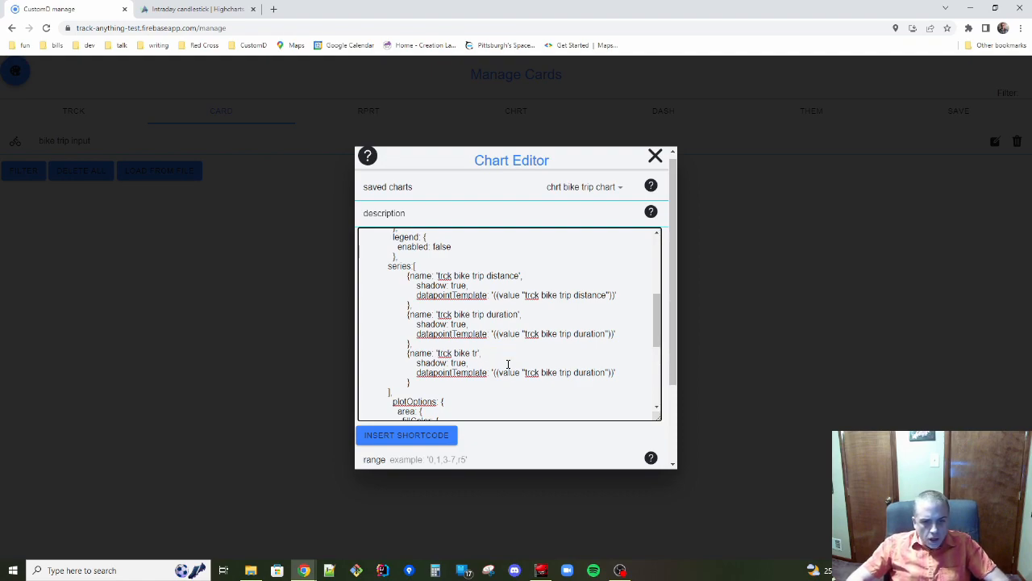
{"action": "key", "text": "BackSpace"}
{"action": "key", "text": "BackSpace"}
{"action": "key", "text": "BackSpace"}
{"action": "key", "text": "BackSpace"}
{"action": "key", "text": "BackSpace"}
{"action": "key", "text": "BackSpace"}
{"action": "key", "text": "BackSpace"}
{"action": "key", "text": "BackSpace"}
{"action": "key", "text": "BackSpace"}
{"action": "key", "text": "BackSpace"}
{"action": "key", "text": "BackSpace"}
{"action": "key", "text": "BackSpace"}
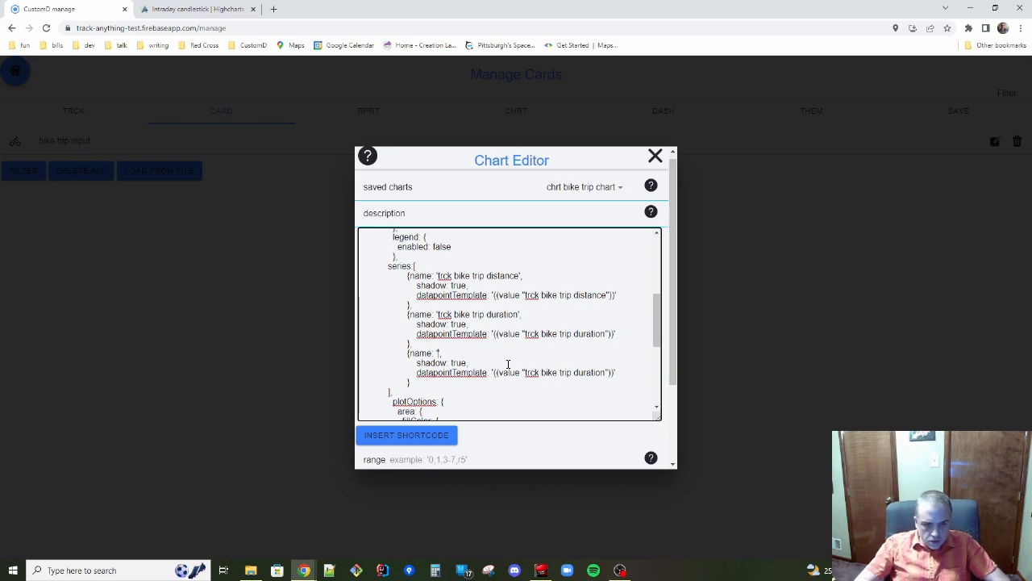
{"action": "type", "text": "Bike Trip"}
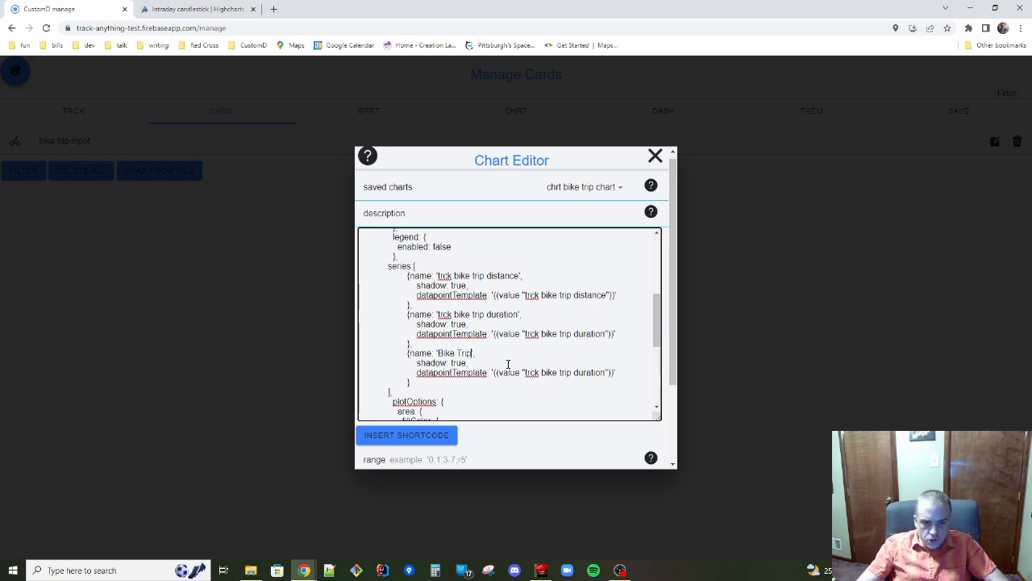
{"action": "type", "text": " MPH"}
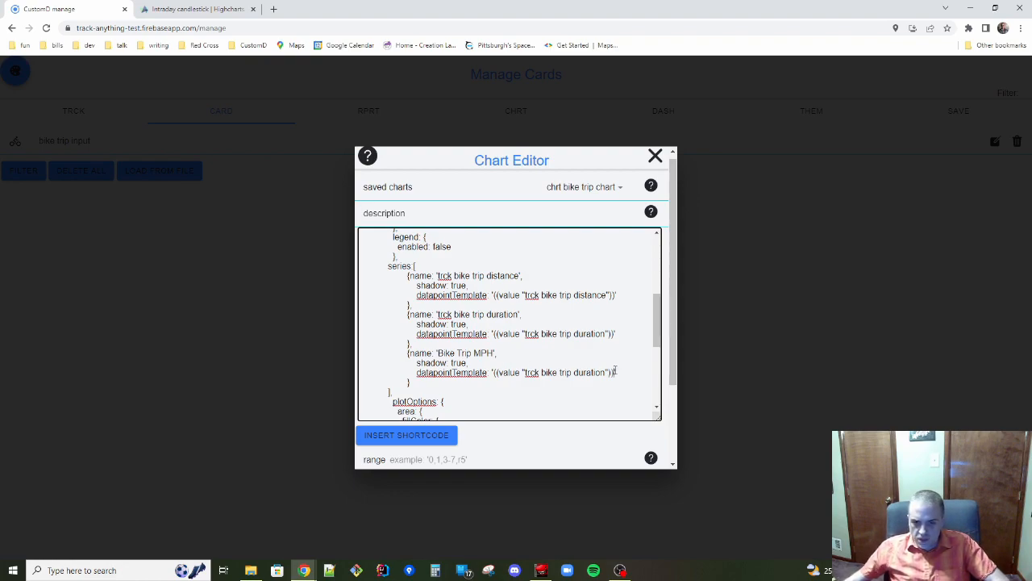
Clear the value shortcode from the Bike Trip MPH series' datapointTemplate, leaving empty quotes.
{"action": "key", "text": "BackSpace"}
{"action": "key", "text": "BackSpace"}
{"action": "key", "text": "BackSpace"}
{"action": "key", "text": "BackSpace"}
{"action": "key", "text": "BackSpace"}
{"action": "key", "text": "BackSpace"}
{"action": "key", "text": "BackSpace"}
{"action": "key", "text": "BackSpace"}
{"action": "key", "text": "BackSpace"}
{"action": "key", "text": "BackSpace"}
{"action": "key", "text": "BackSpace"}
{"action": "key", "text": "BackSpace"}
{"action": "key", "text": "BackSpace"}
{"action": "key", "text": "BackSpace"}
{"action": "key", "text": "BackSpace"}
{"action": "key", "text": "BackSpace"}
{"action": "key", "text": "BackSpace"}
{"action": "key", "text": "BackSpace"}
{"action": "key", "text": "BackSpace"}
{"action": "key", "text": "BackSpace"}
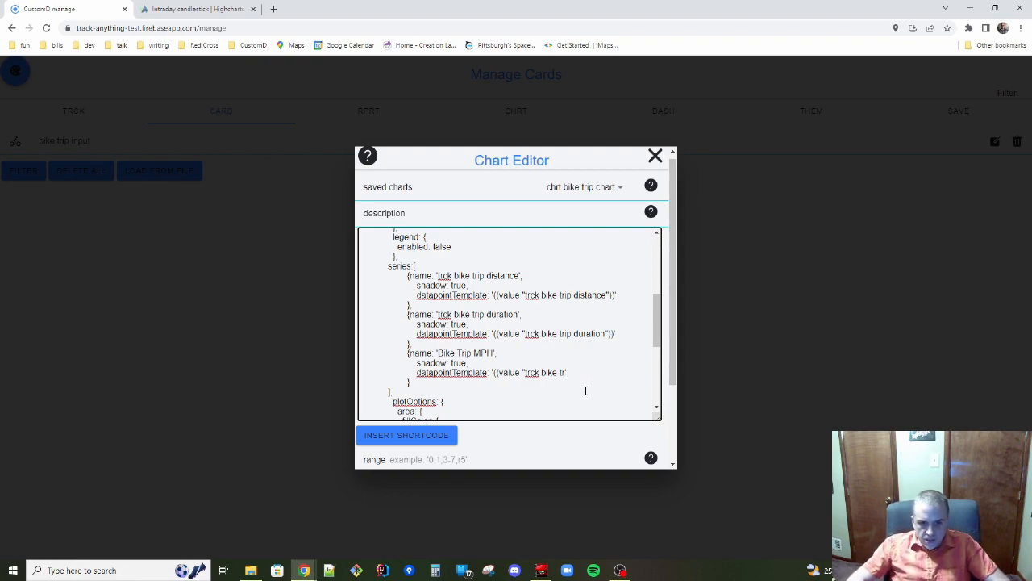
{"action": "key", "text": "BackSpace"}
{"action": "key", "text": "BackSpace"}
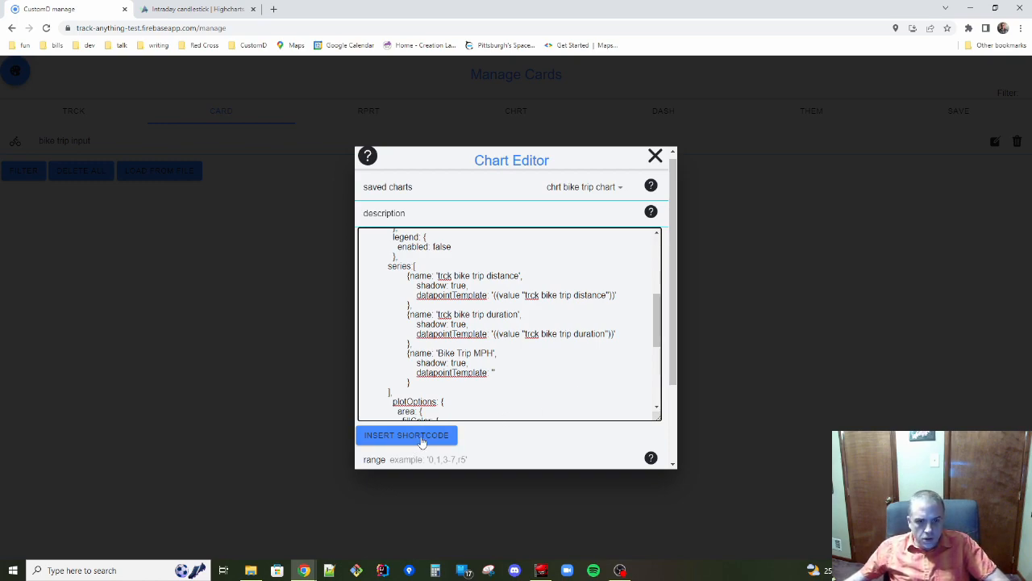
Save the updated bike trip chart and close the Chart Editor.
{"action": "scroll", "coordinate": [523, 380], "scroll_direction": "down", "scroll_amount": 5}
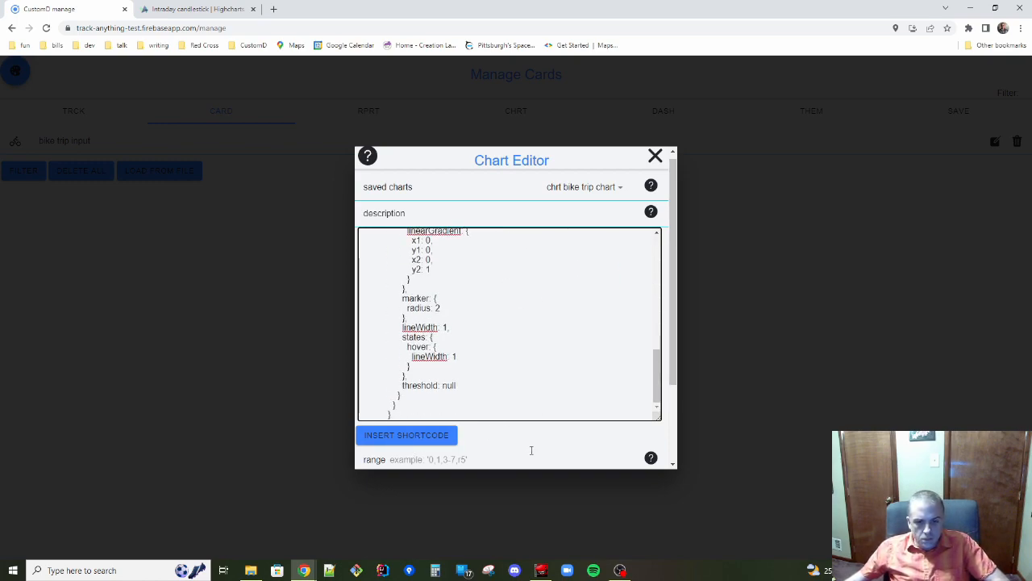
{"action": "scroll", "coordinate": [520, 431], "scroll_direction": "down", "scroll_amount": 2}
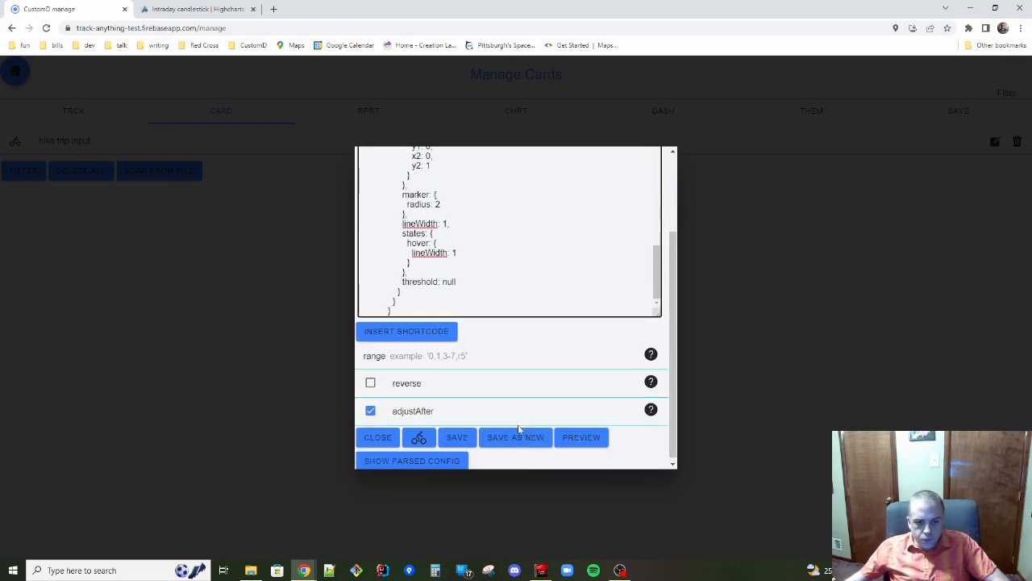
{"action": "left_click", "coordinate": [457, 436]}
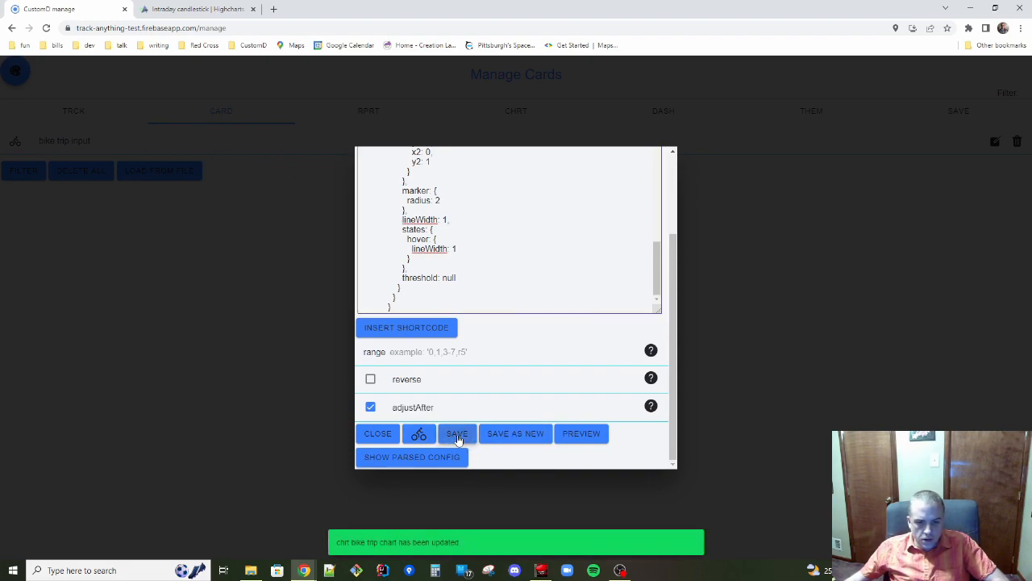
{"action": "left_click", "coordinate": [272, 294]}
{"action": "left_click", "coordinate": [306, 277]}
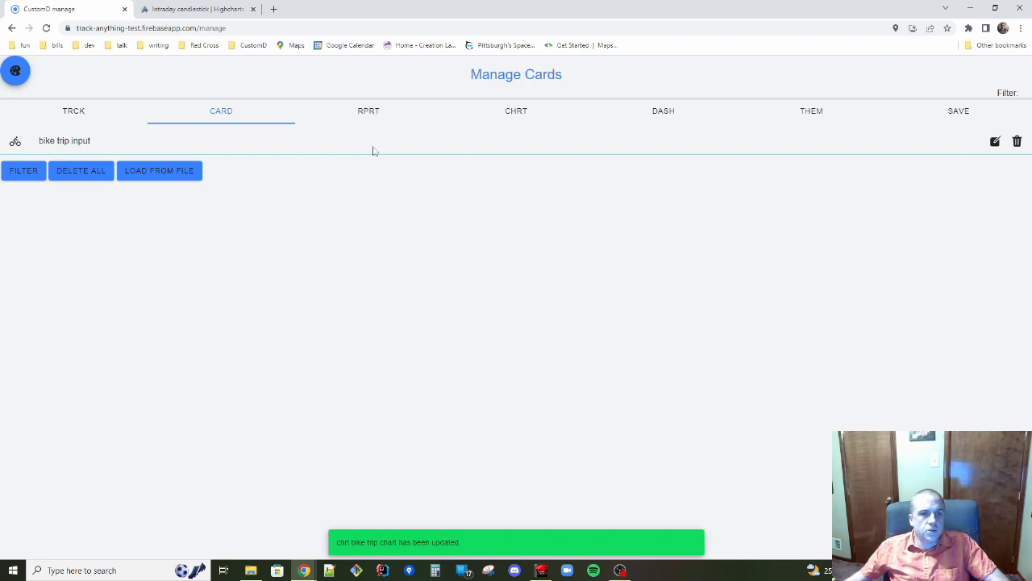
Copy the MPH math shortcode from the bike trip main report and close the Report Editor.
{"action": "left_click", "coordinate": [372, 114]}
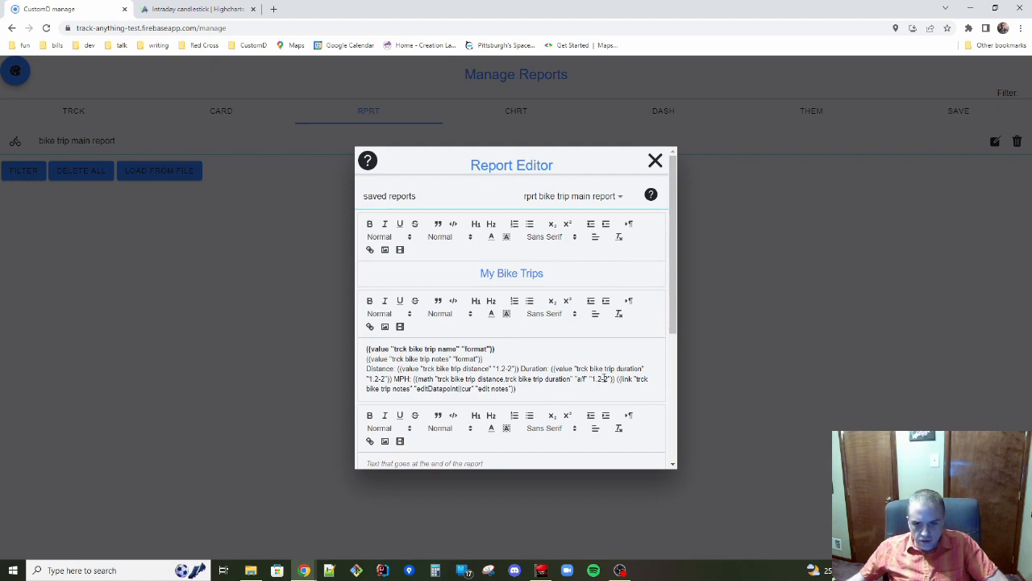
{"action": "left_click_drag", "start_coordinate": [616, 377], "coordinate": [413, 380]}
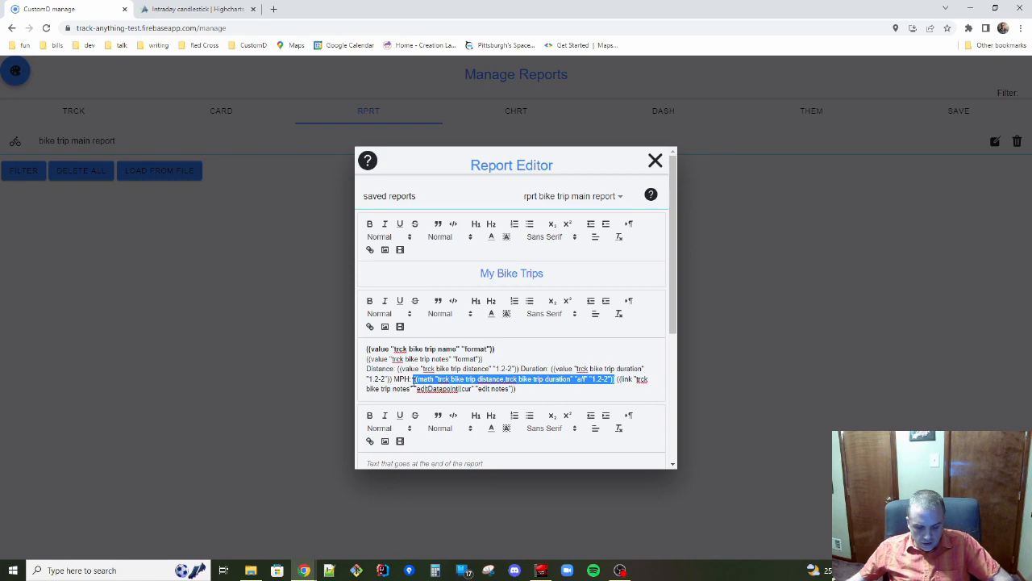
{"action": "left_click", "coordinate": [657, 162]}
In the bike trip chart, set the Bike Trip MPH series' datapointTemplate to '{{math "trck bike trip distance,trck bike trip duration" "a/f" "1.2-2"}}'.
{"action": "left_click", "coordinate": [516, 114]}
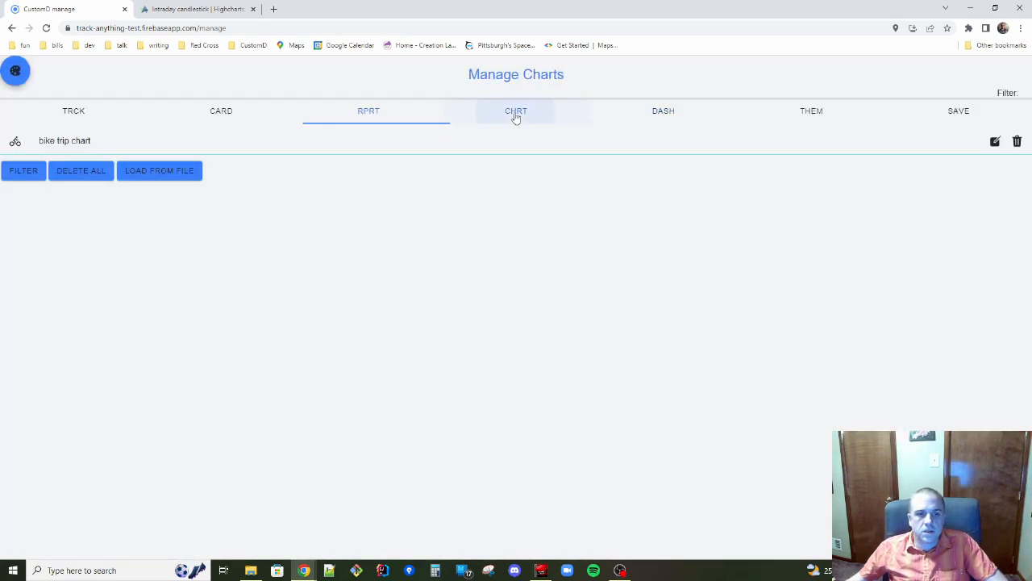
{"action": "left_click", "coordinate": [995, 141]}
{"action": "scroll", "coordinate": [508, 285], "scroll_direction": "down", "scroll_amount": 10}
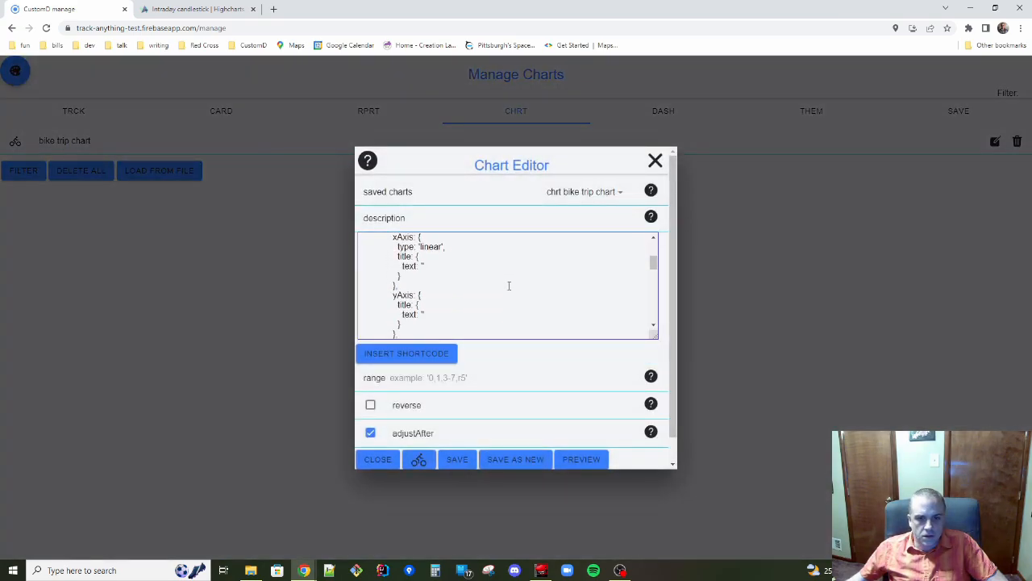
{"action": "scroll", "coordinate": [509, 285], "scroll_direction": "up", "scroll_amount": 1}
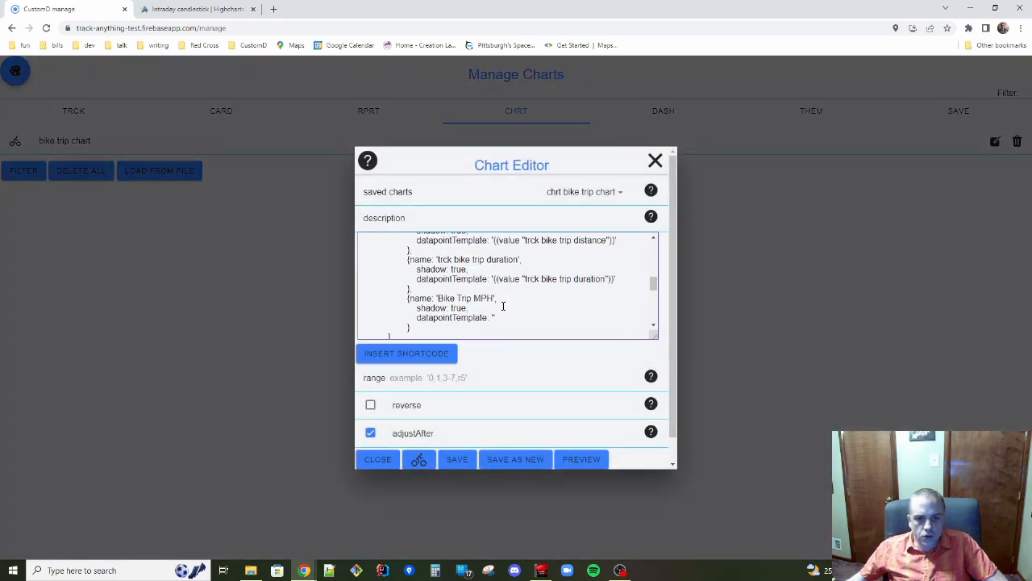
{"action": "left_click", "coordinate": [493, 315]}
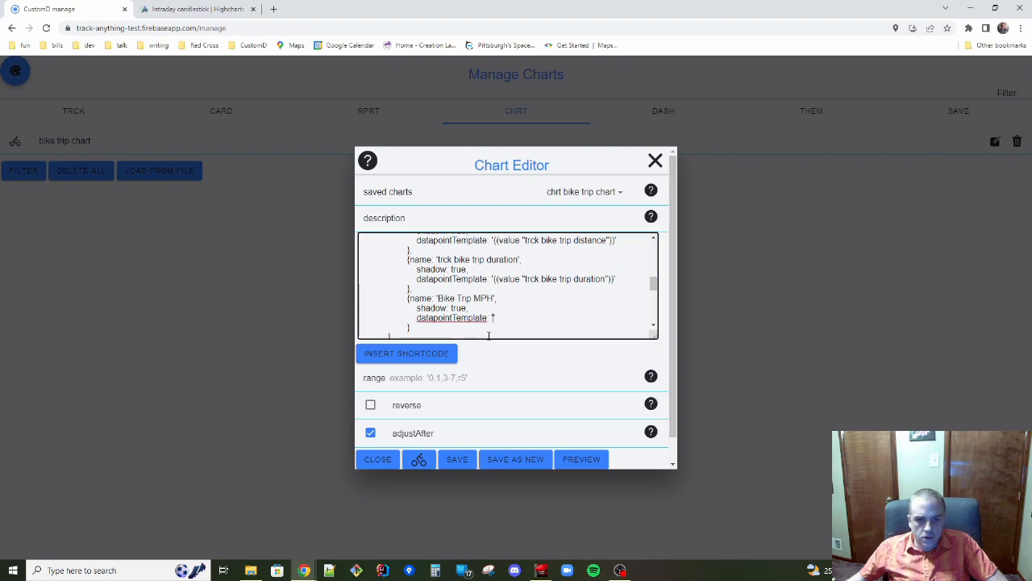
{"action": "type", "text": "{{math \"trck bike trip distance,trck bike trip duration\" \"a/f\" \"1.2-2\"}}"}
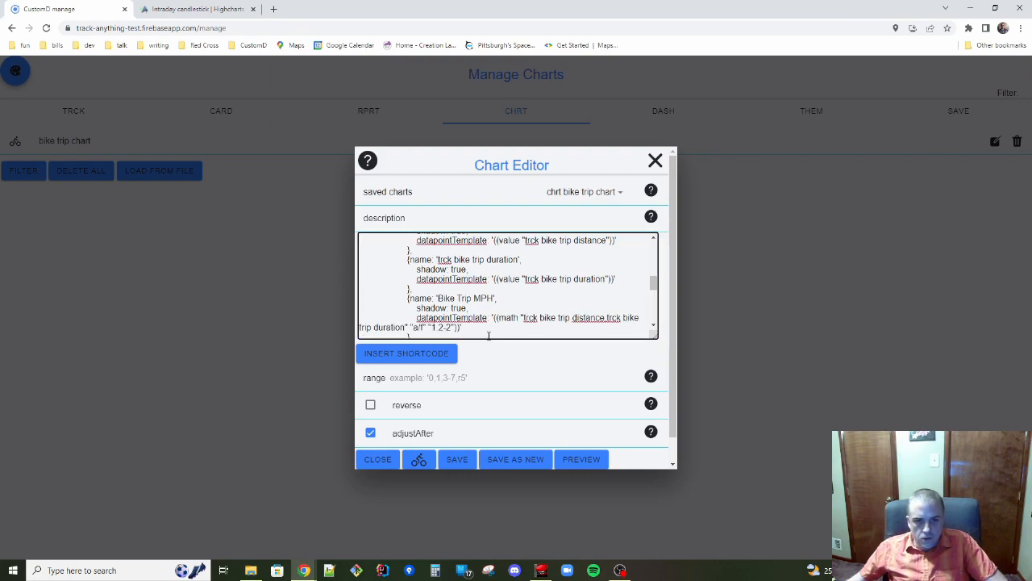
Save the bike trip chart and preview it, inspecting points on the Bike Trip MPH and distance lines before closing the preview.
{"action": "scroll", "coordinate": [478, 359], "scroll_direction": "down", "scroll_amount": 1}
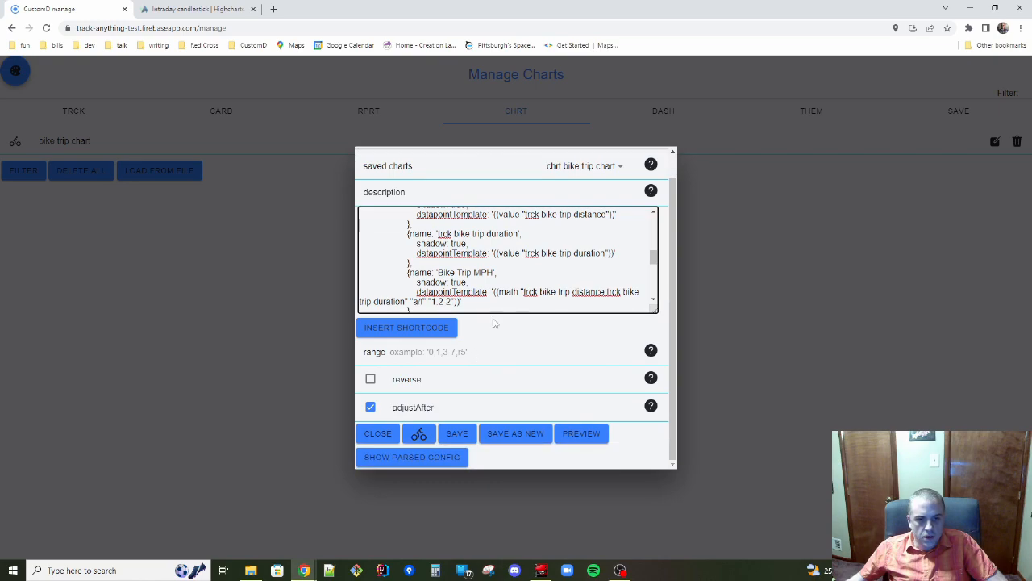
{"action": "left_click", "coordinate": [456, 438]}
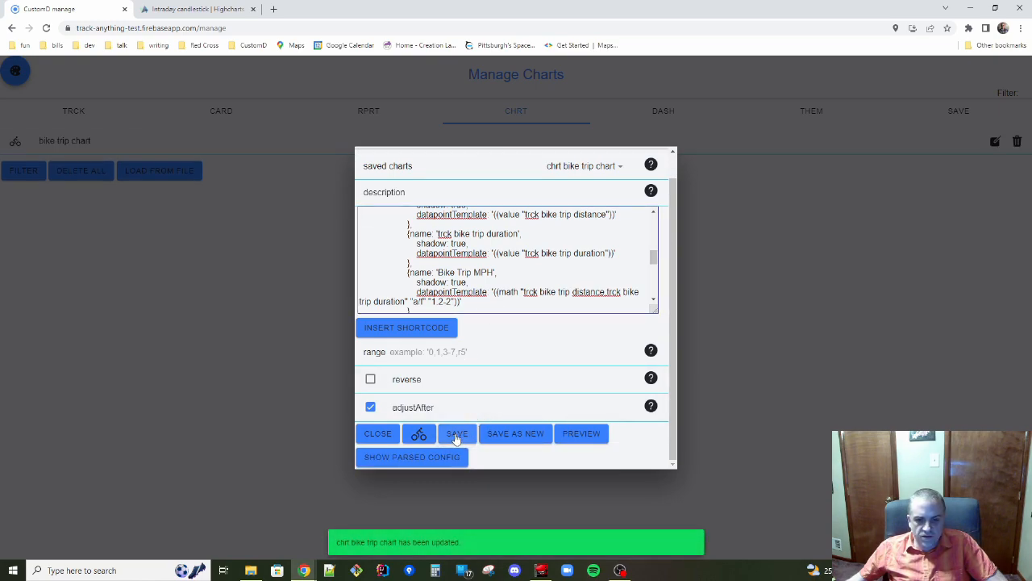
{"action": "left_click", "coordinate": [587, 434]}
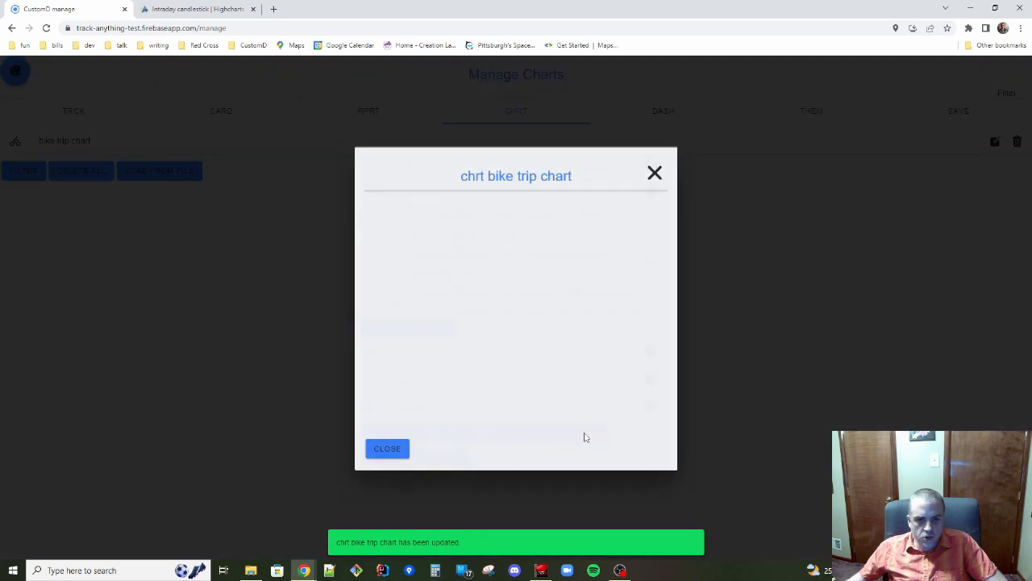
{"action": "mouse_move", "coordinate": [509, 385]}
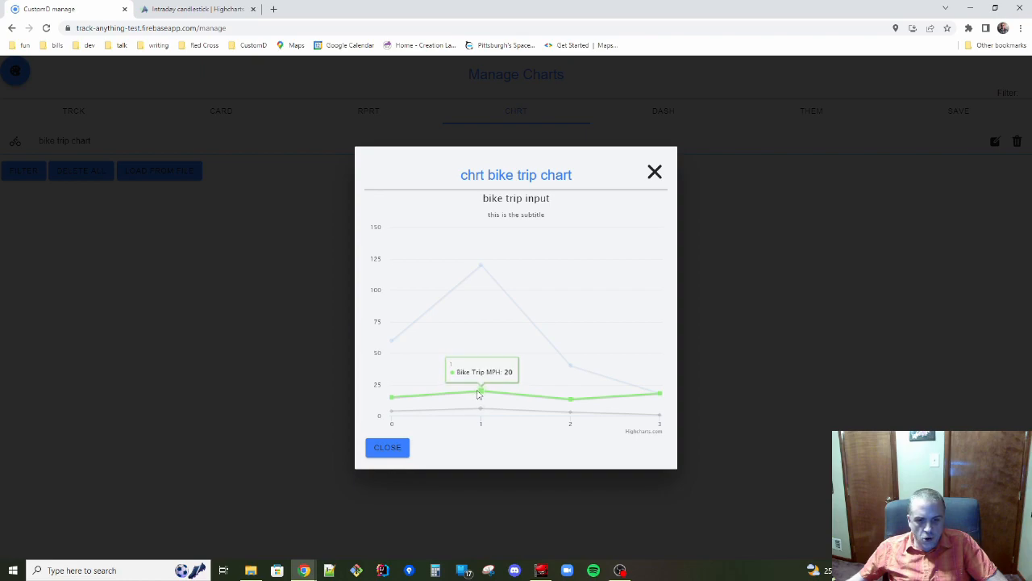
{"action": "mouse_move", "coordinate": [396, 395]}
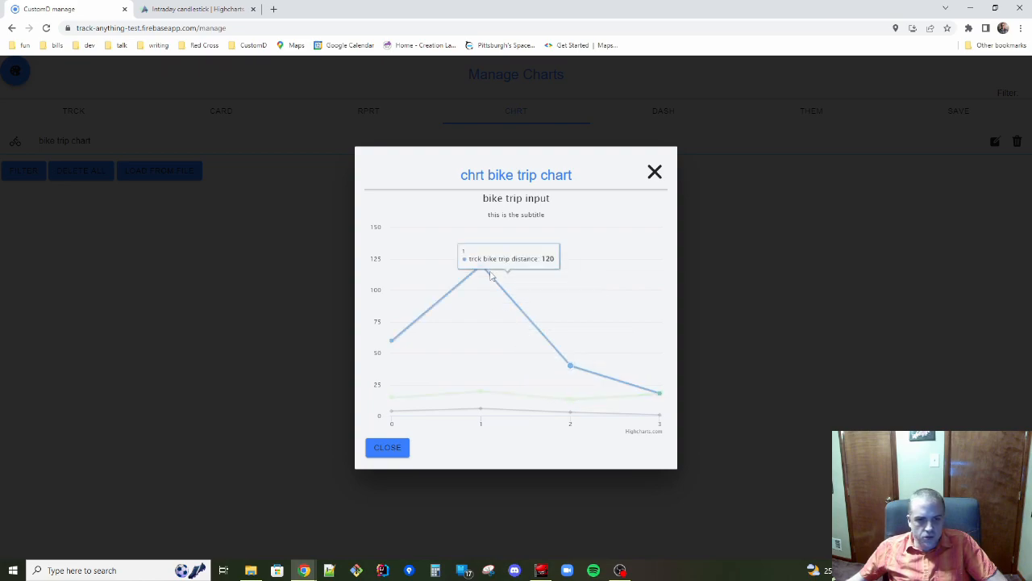
{"action": "left_click", "coordinate": [654, 172]}
Add type: 'bar' to the chart options after the comma-terminated backgroundColor entry.
{"action": "scroll", "coordinate": [493, 283], "scroll_direction": "up", "scroll_amount": 1}
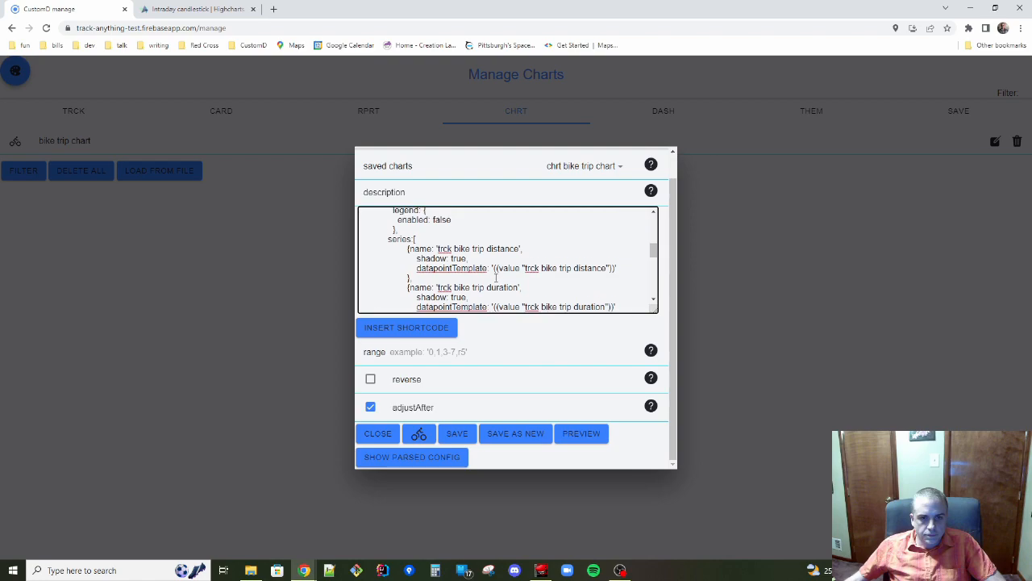
{"action": "scroll", "coordinate": [496, 278], "scroll_direction": "up", "scroll_amount": 4}
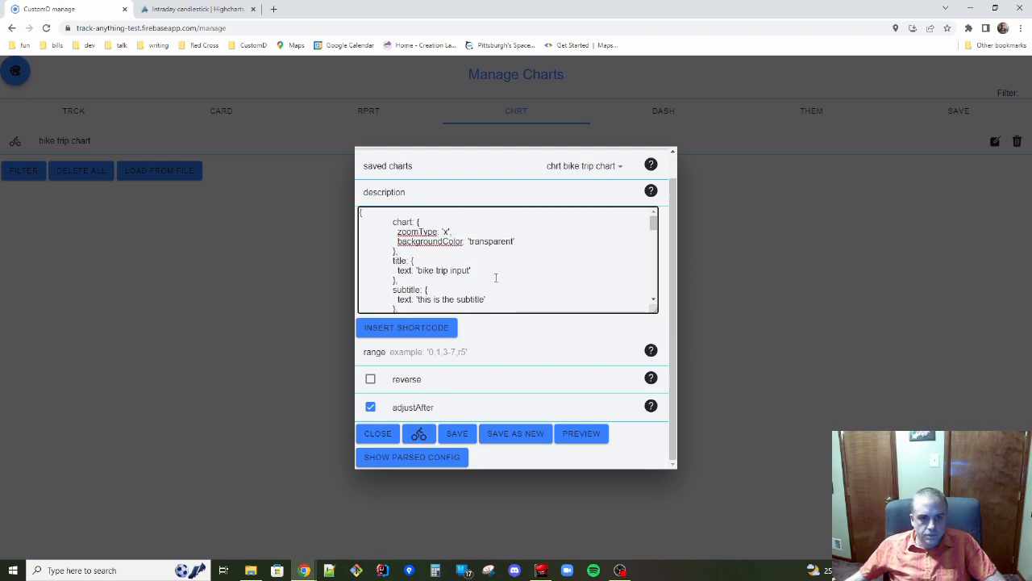
{"action": "left_click", "coordinate": [523, 241]}
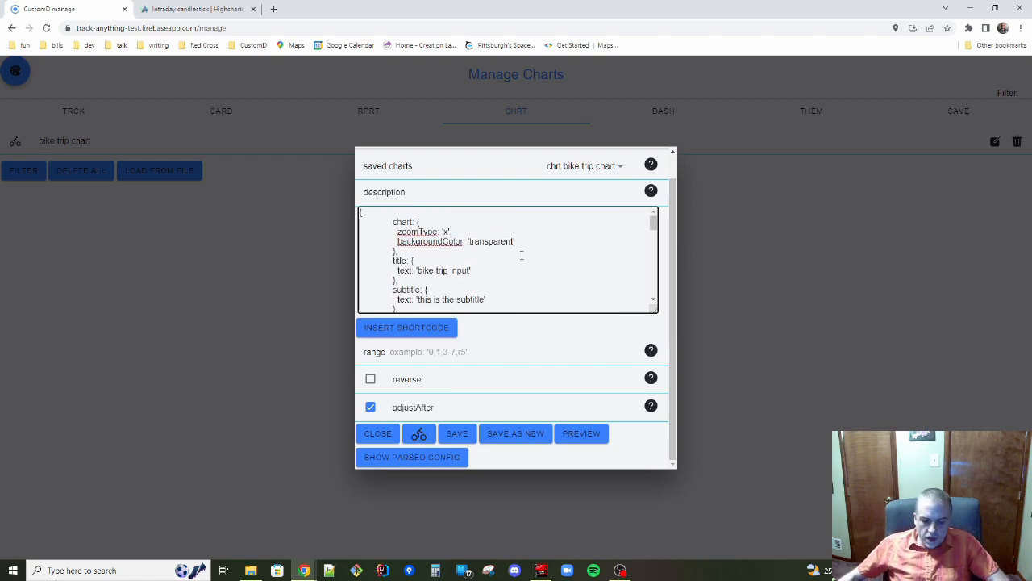
{"action": "type", "text": ","}
{"action": "key", "text": "Return"}
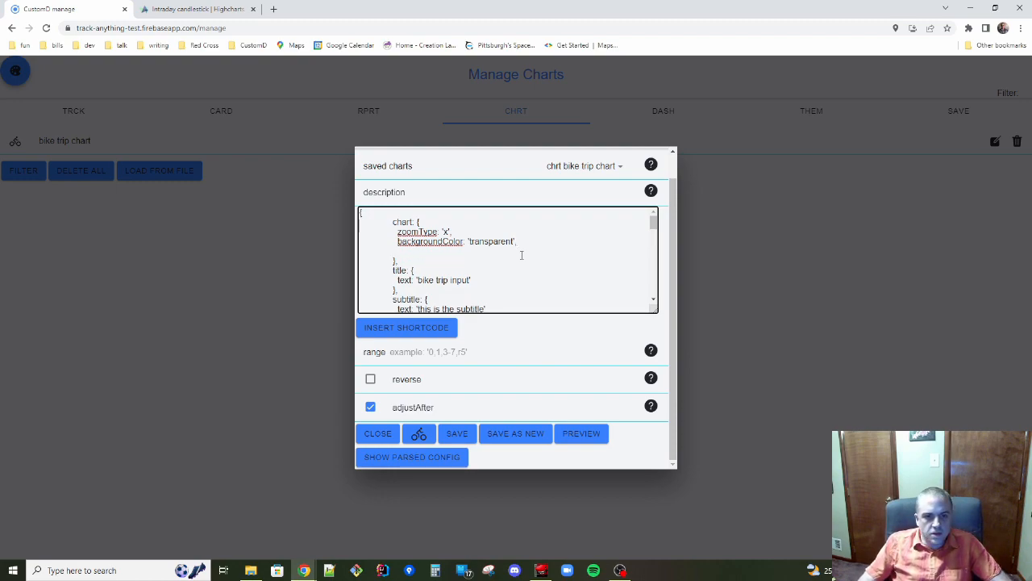
{"action": "type", "text": "type: 'bar'"}
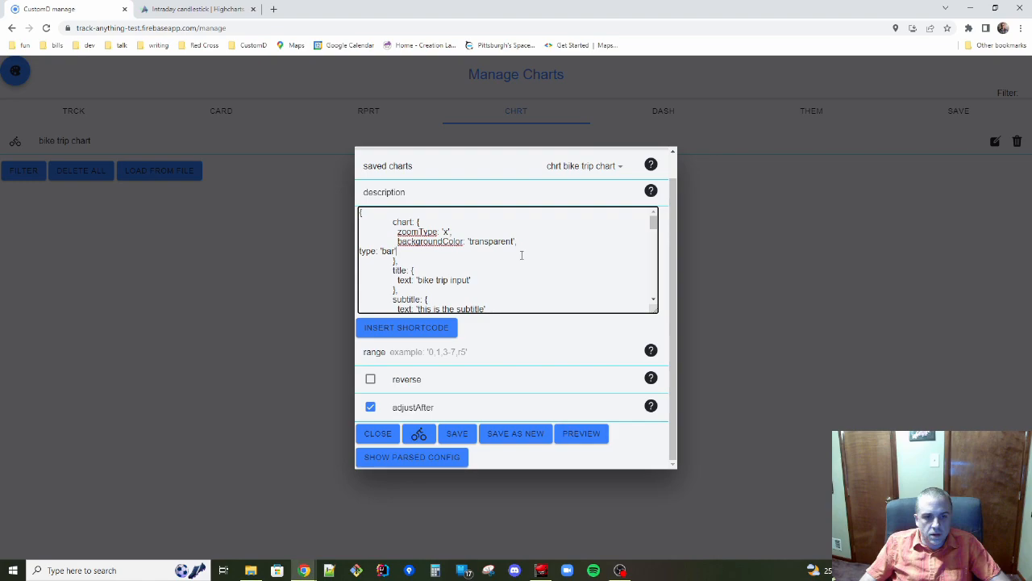
Save the bar version of the bike trip chart, preview it and close the preview.
{"action": "left_click", "coordinate": [457, 434]}
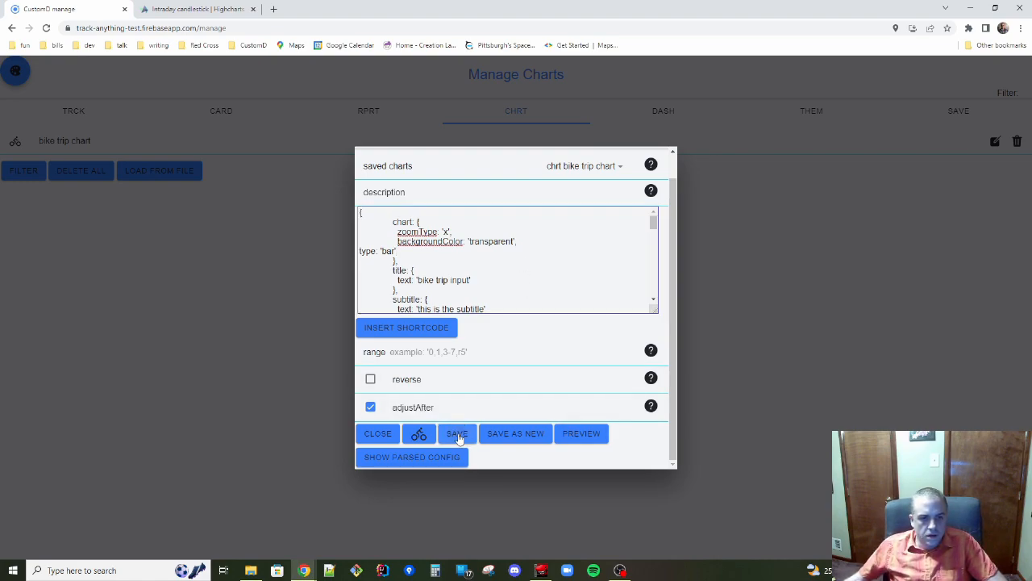
{"action": "left_click", "coordinate": [578, 436]}
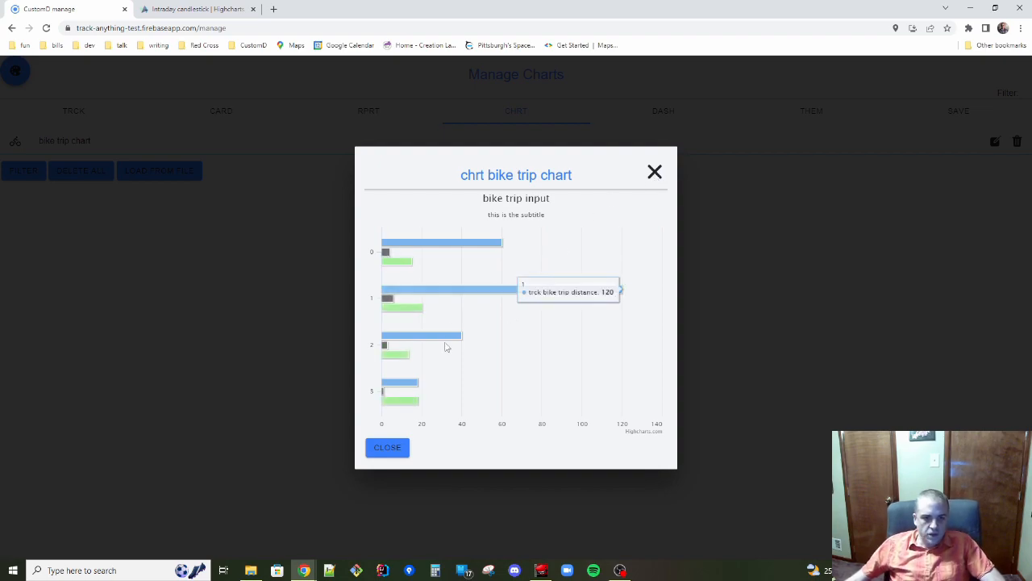
{"action": "left_click", "coordinate": [654, 172]}
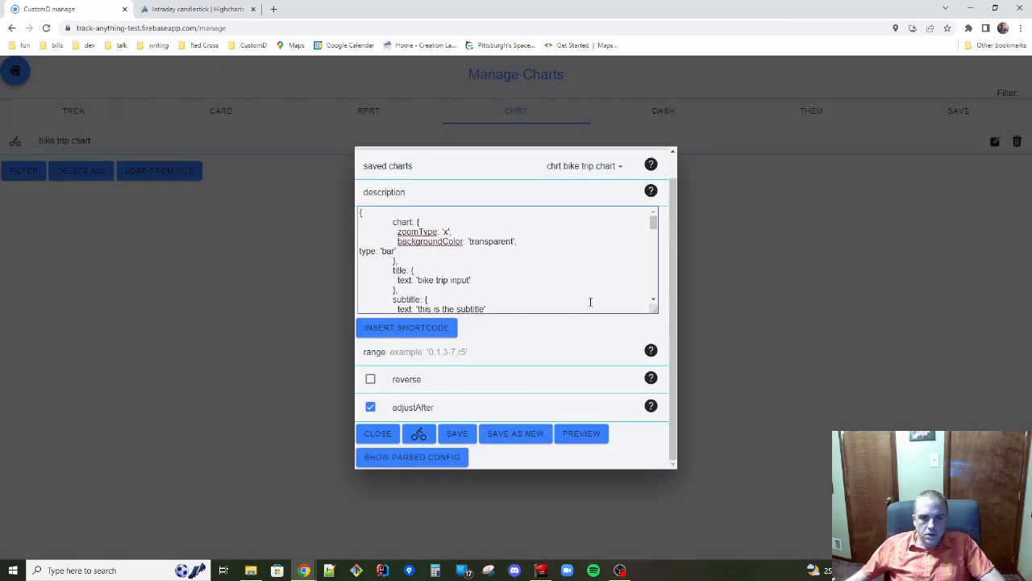
Replace the bar type line in the chart options with type: 'column'.
{"action": "key", "text": "BackSpace"}
{"action": "key", "text": "BackSpace"}
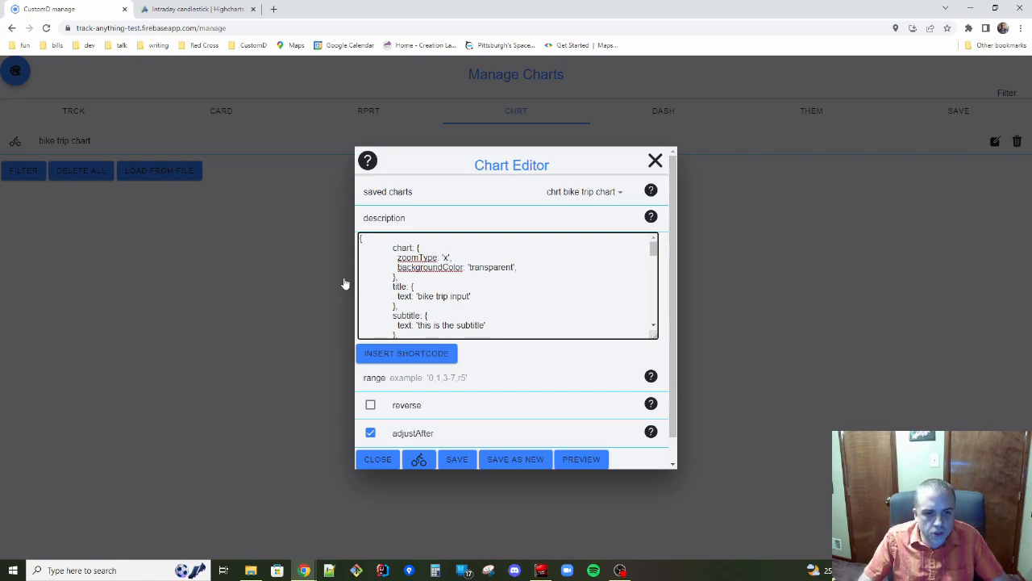
{"action": "key", "text": "Return"}
{"action": "type", "text": "type"}
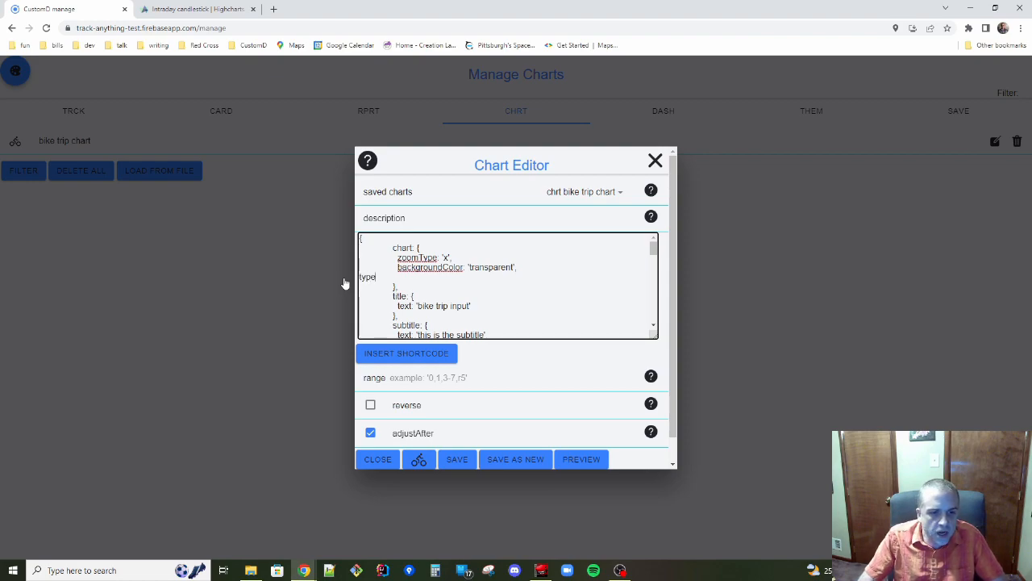
{"action": "type", "text": ": 'column"}
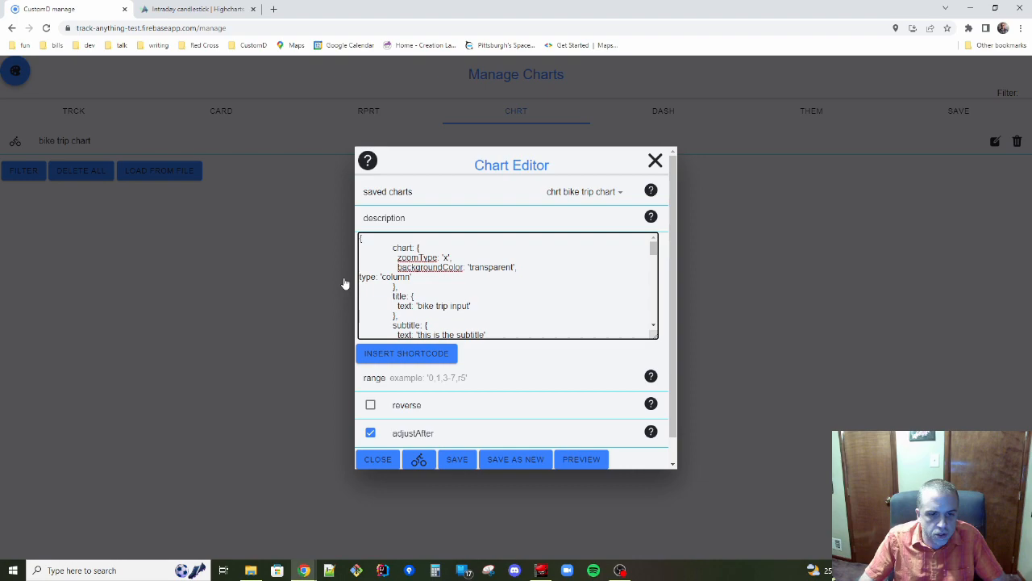
Save the column version of the bike trip chart, preview it, and close the preview and the Chart Editor.
{"action": "left_click", "coordinate": [465, 465]}
{"action": "left_click", "coordinate": [582, 461]}
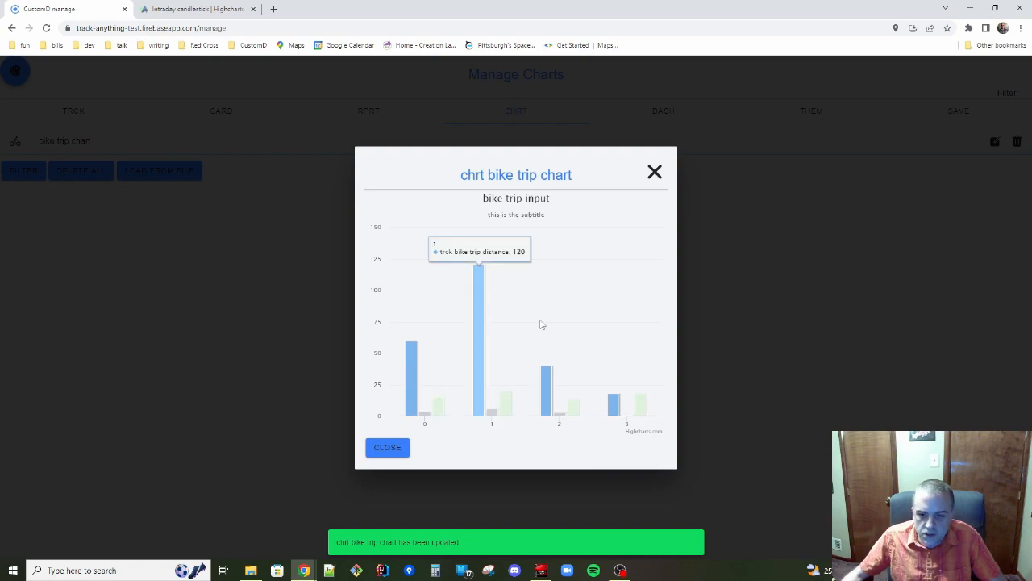
{"action": "left_click", "coordinate": [655, 172]}
{"action": "left_click", "coordinate": [653, 162]}
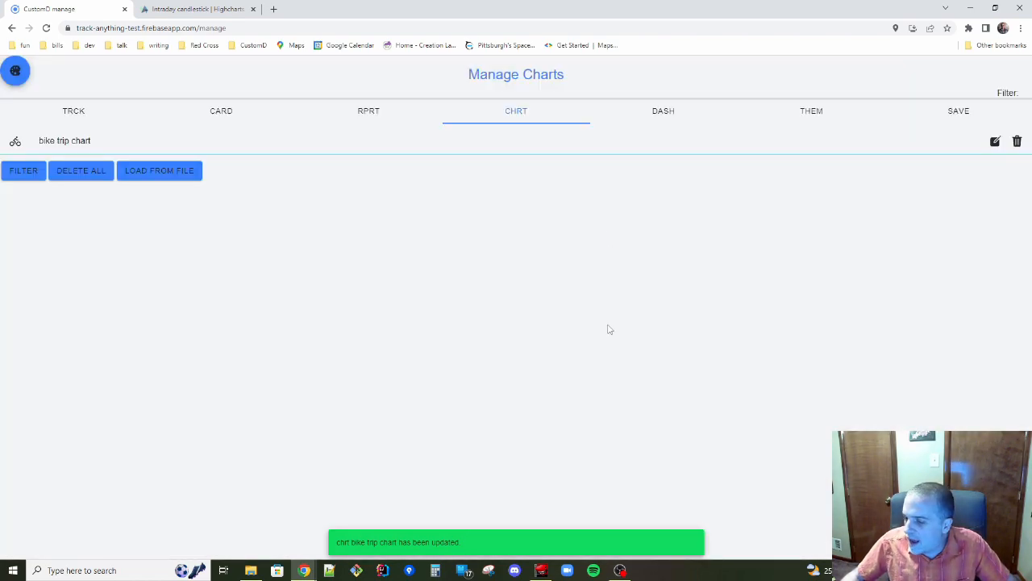
Go to the Settings page and open the theme chooser.
{"action": "left_click", "coordinate": [14, 74]}
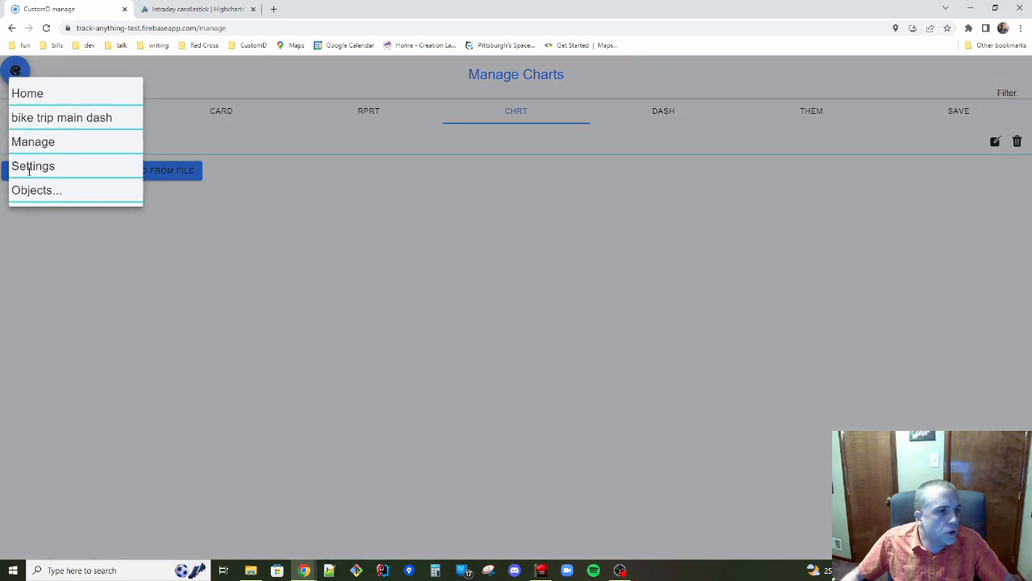
{"action": "left_click", "coordinate": [36, 166]}
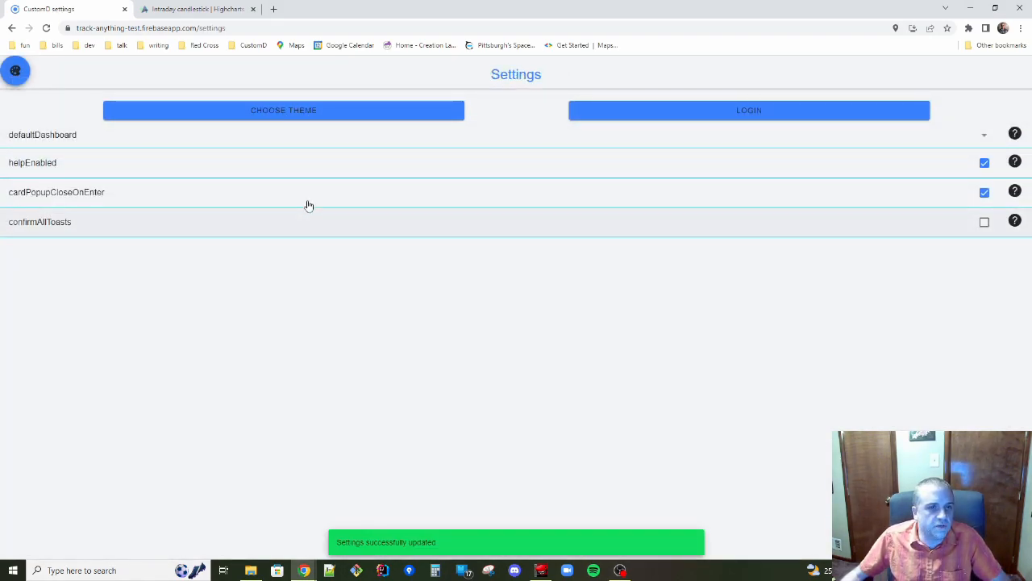
{"action": "left_click", "coordinate": [298, 112]}
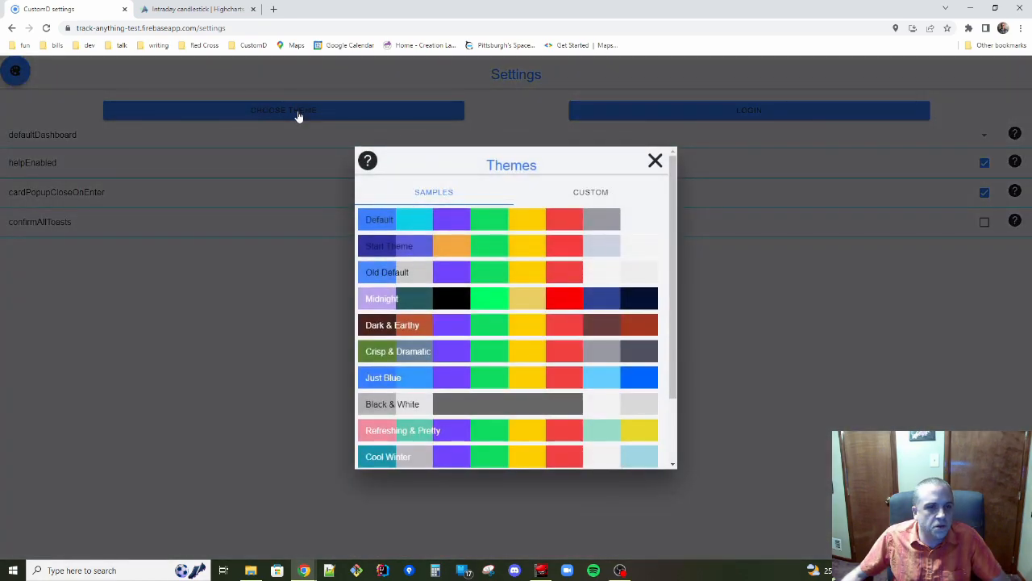
Try the sample themes Start Theme, Old Default, Midnight, Dark & Earthy and Crisp & Dramatic, finishing with Refreshing & Pretty.
{"action": "left_click", "coordinate": [450, 242]}
{"action": "left_click", "coordinate": [448, 267]}
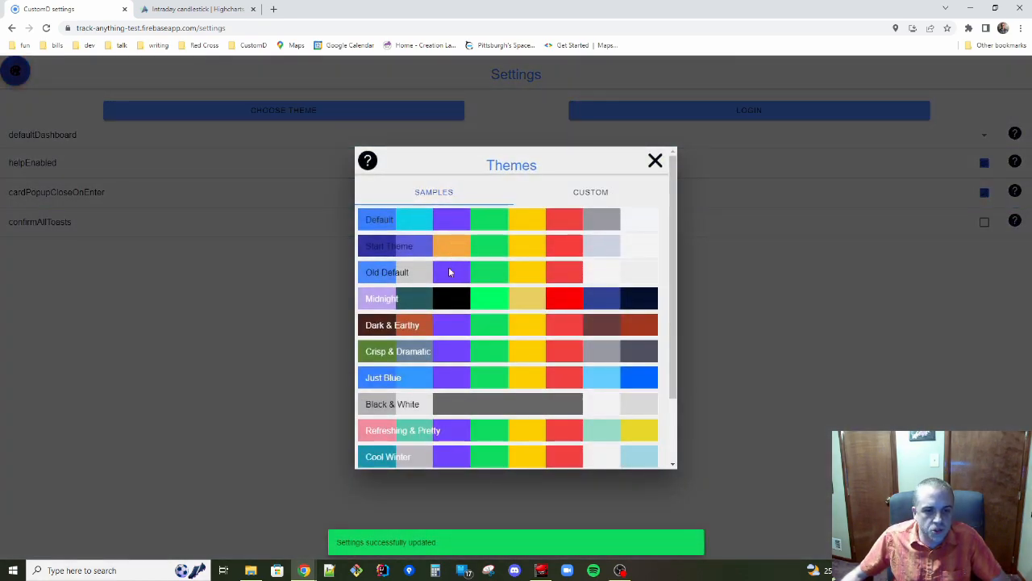
{"action": "left_click", "coordinate": [448, 296]}
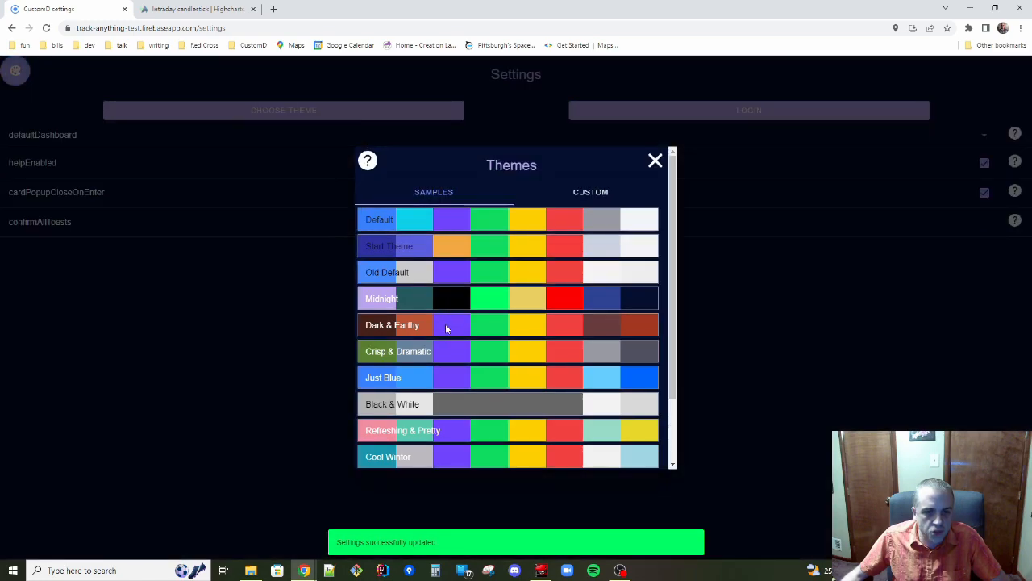
{"action": "left_click", "coordinate": [446, 325]}
{"action": "left_click", "coordinate": [457, 348]}
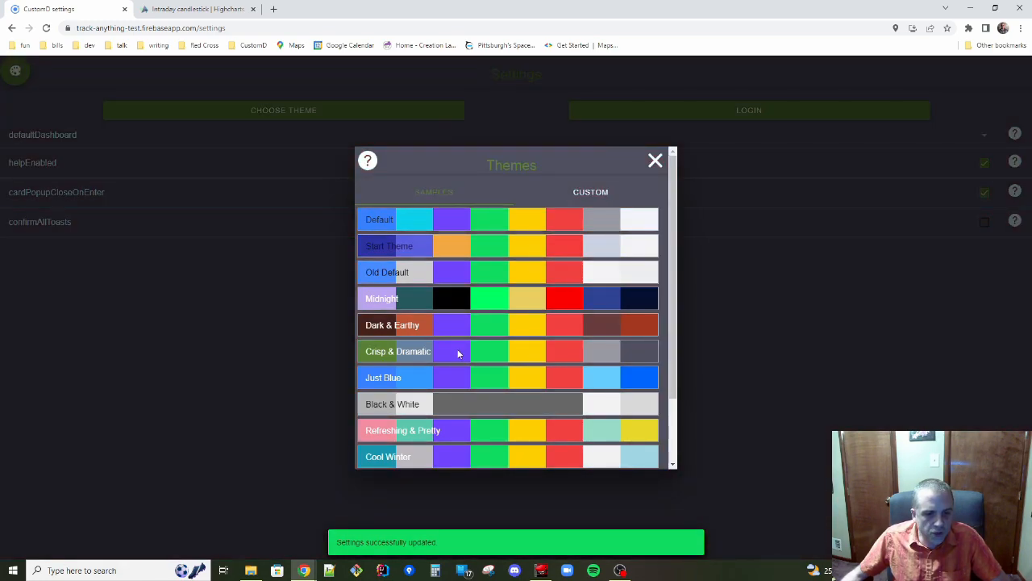
{"action": "left_click", "coordinate": [453, 430]}
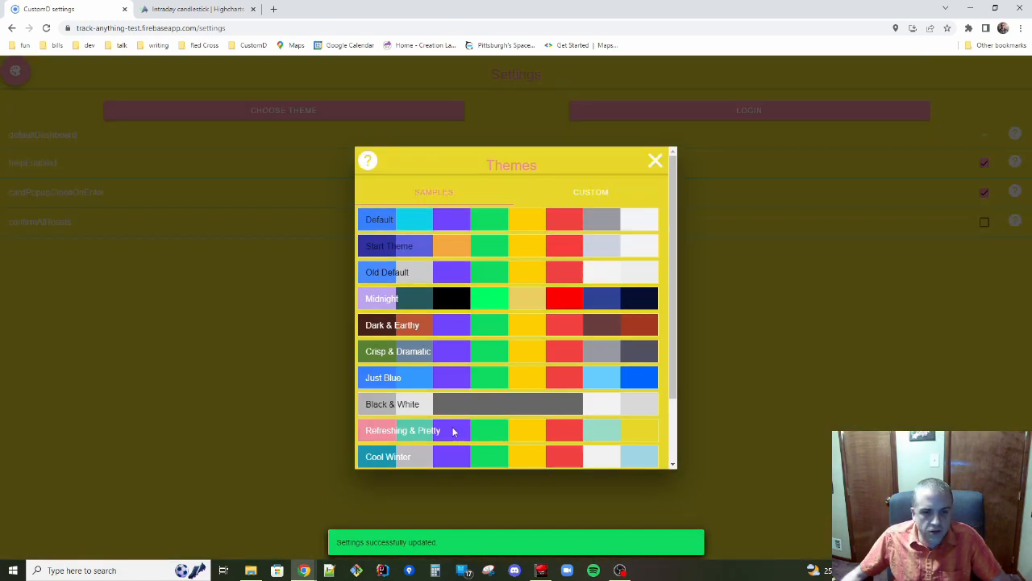
{"action": "scroll", "coordinate": [519, 369], "scroll_direction": "down", "scroll_amount": 3}
{"action": "scroll", "coordinate": [519, 369], "scroll_direction": "up", "scroll_amount": 3}
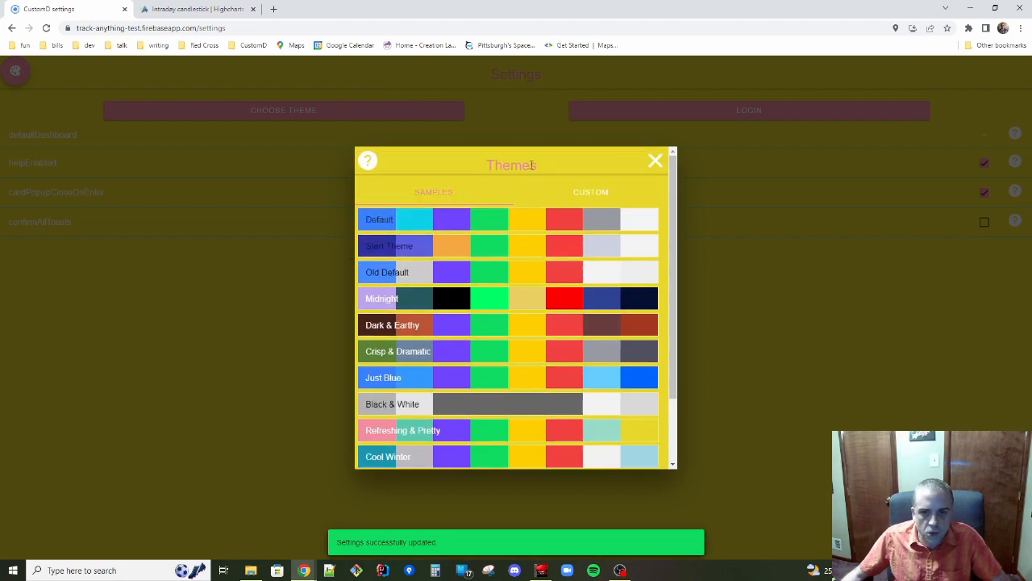
Try a darker tertiary colour in the custom theme, finishing with RGB 29, 19, 63.
{"action": "left_click", "coordinate": [603, 195]}
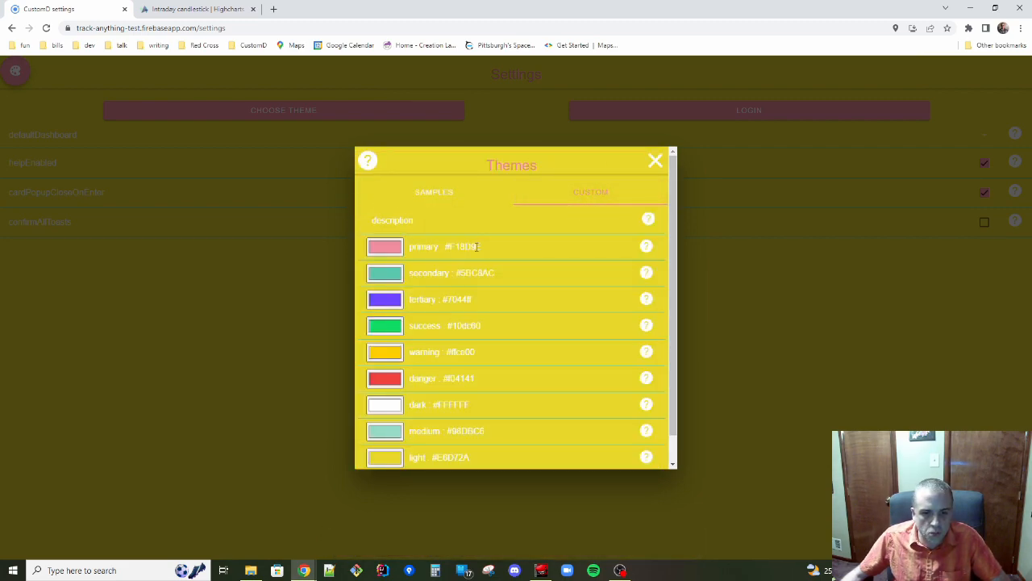
{"action": "scroll", "coordinate": [424, 258], "scroll_direction": "down", "scroll_amount": 1}
{"action": "left_click", "coordinate": [385, 271]}
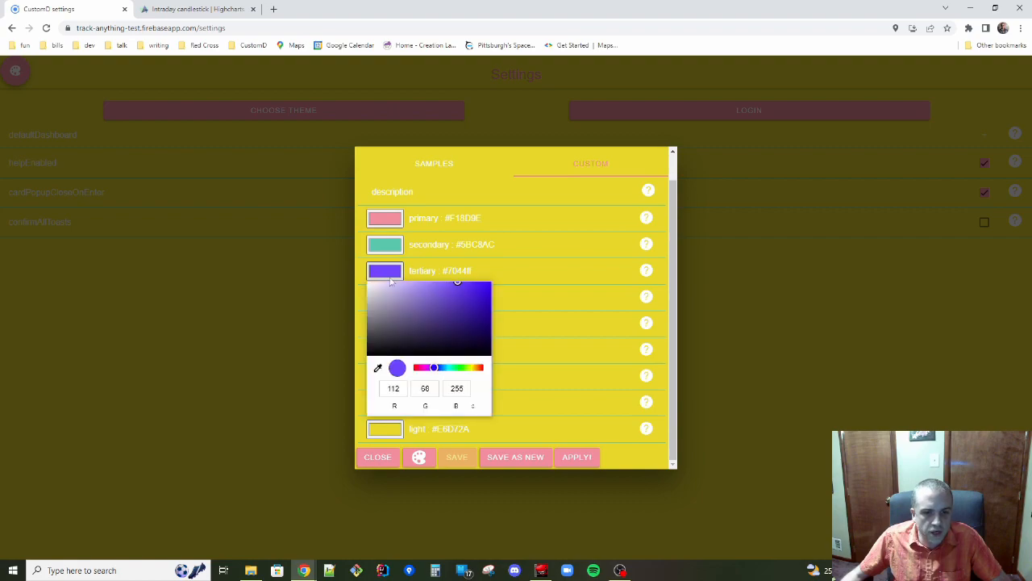
{"action": "left_click", "coordinate": [433, 319]}
{"action": "left_click", "coordinate": [455, 301]}
{"action": "left_click", "coordinate": [453, 337]}
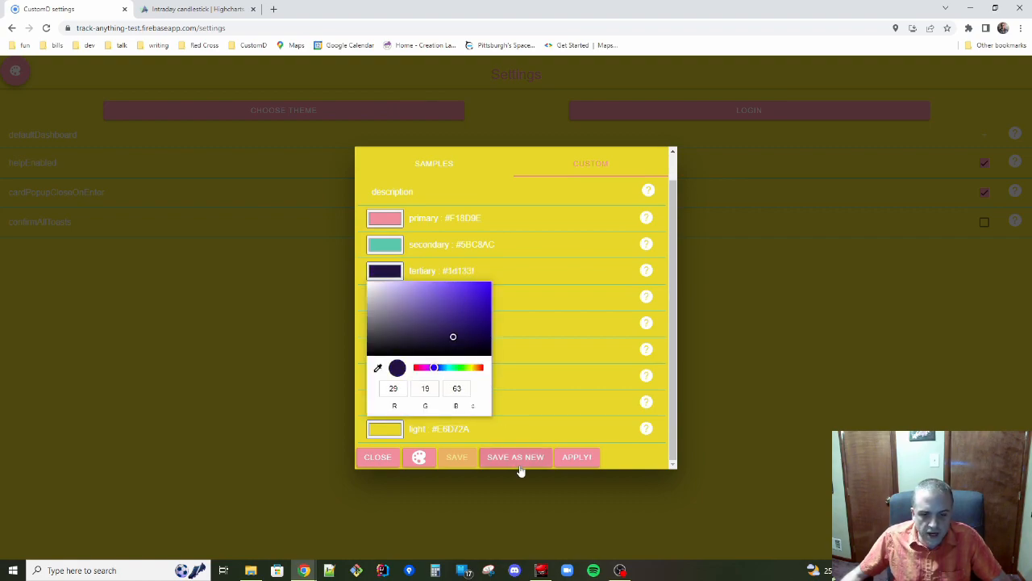
Apply the sample theme Too Much Pink and close the theme chooser.
{"action": "left_click", "coordinate": [479, 162]}
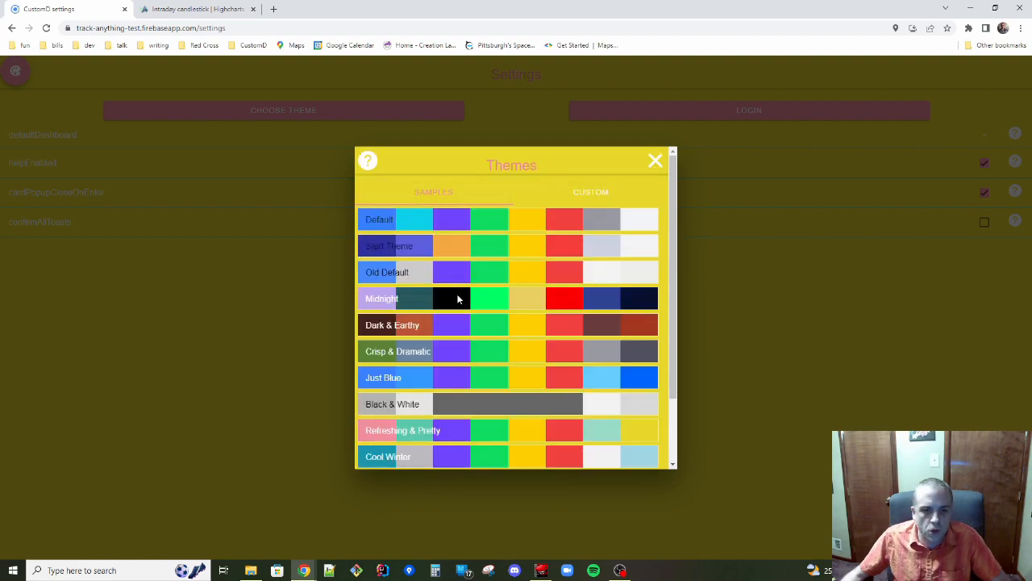
{"action": "scroll", "coordinate": [441, 308], "scroll_direction": "down", "scroll_amount": 3}
{"action": "scroll", "coordinate": [441, 307], "scroll_direction": "up", "scroll_amount": 3}
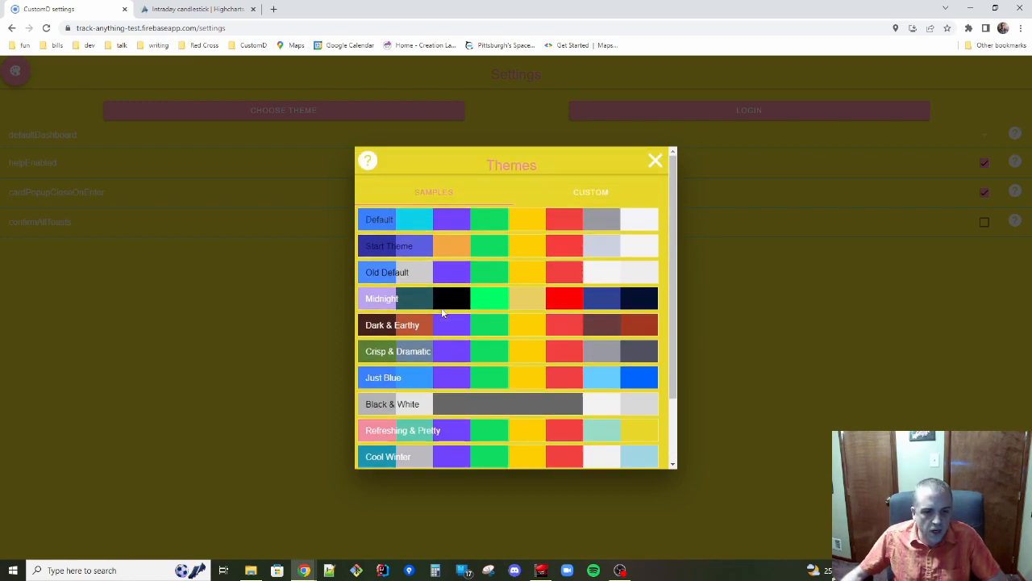
{"action": "scroll", "coordinate": [461, 271], "scroll_direction": "down", "scroll_amount": 3}
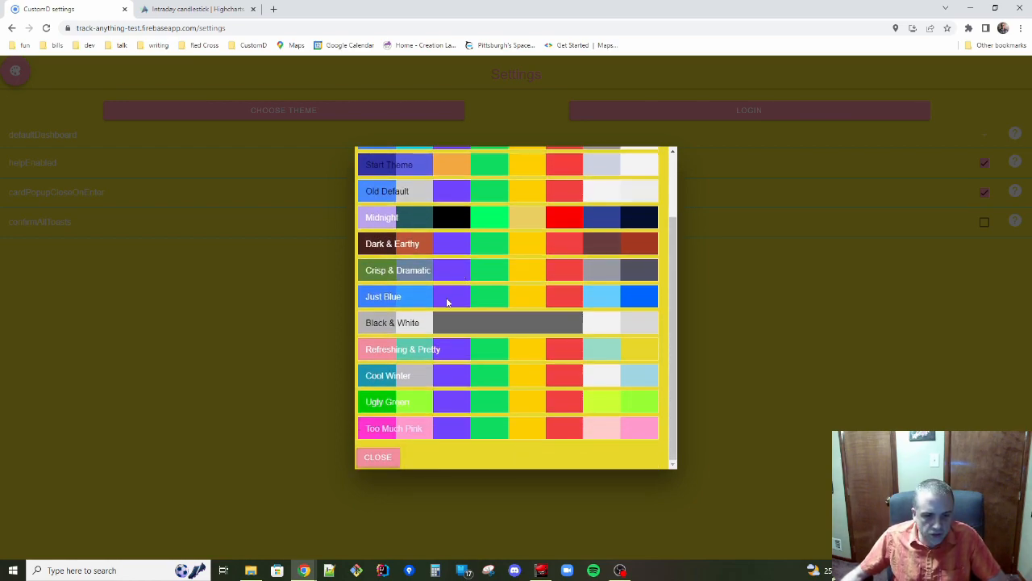
{"action": "left_click", "coordinate": [455, 433]}
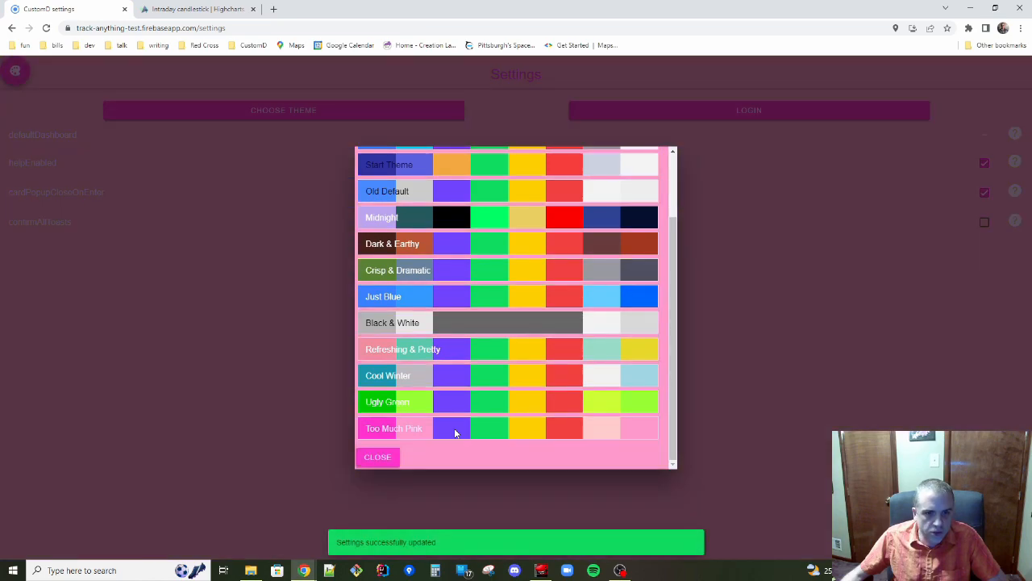
{"action": "scroll", "coordinate": [506, 399], "scroll_direction": "up", "scroll_amount": 3}
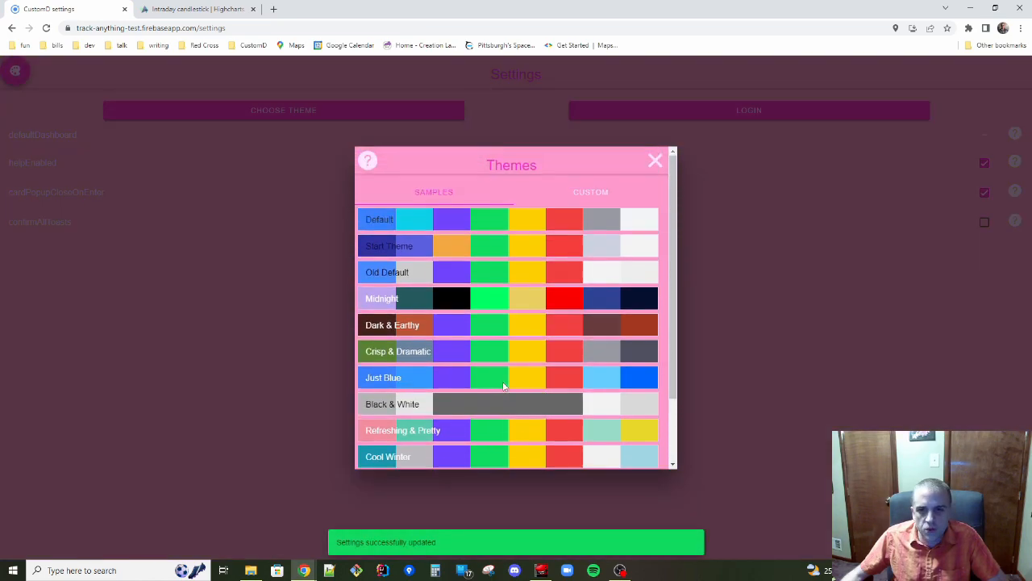
{"action": "left_click", "coordinate": [655, 160]}
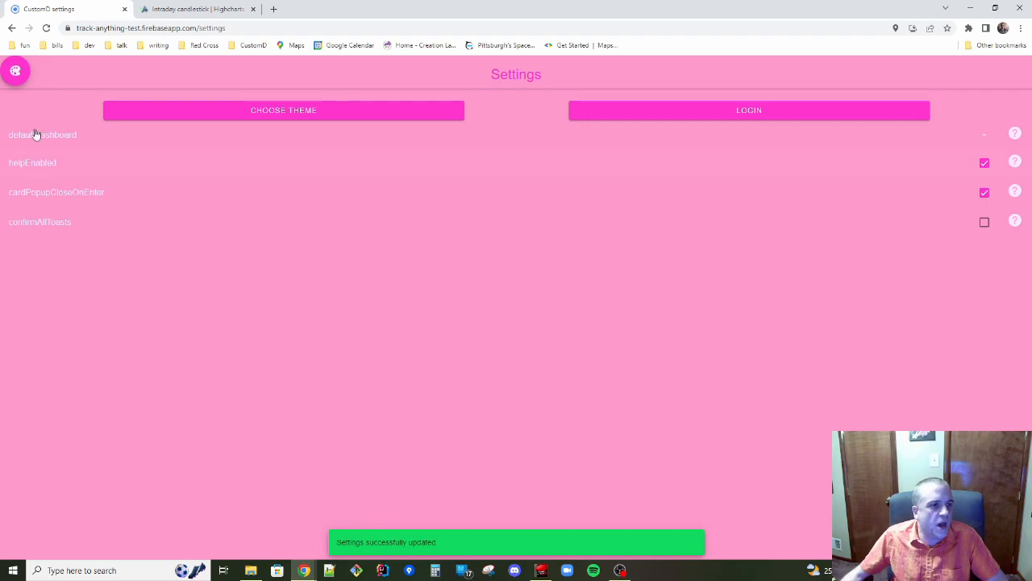
Show the chart list on the Manage page.
{"action": "left_click", "coordinate": [15, 71]}
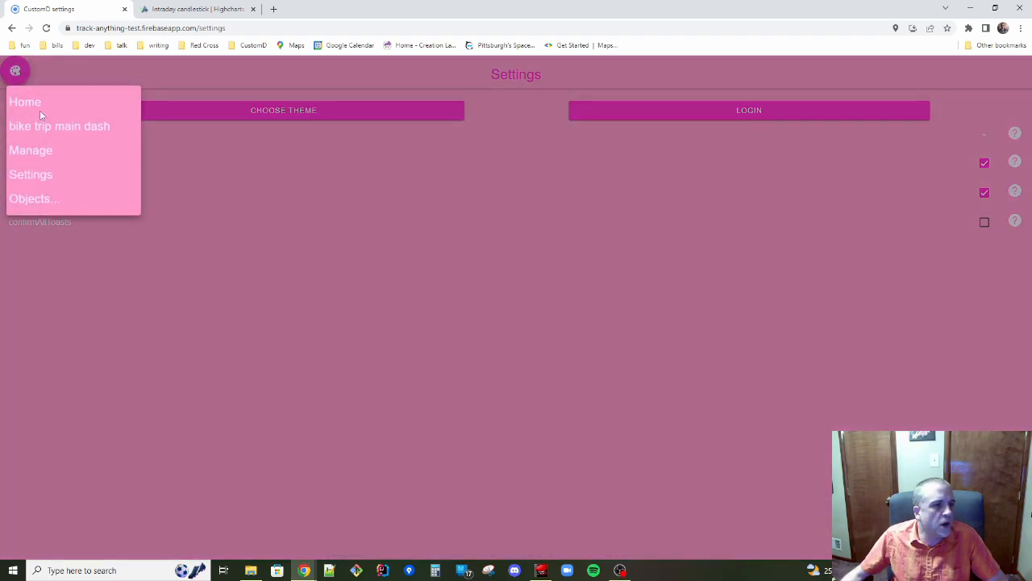
{"action": "left_click", "coordinate": [35, 152]}
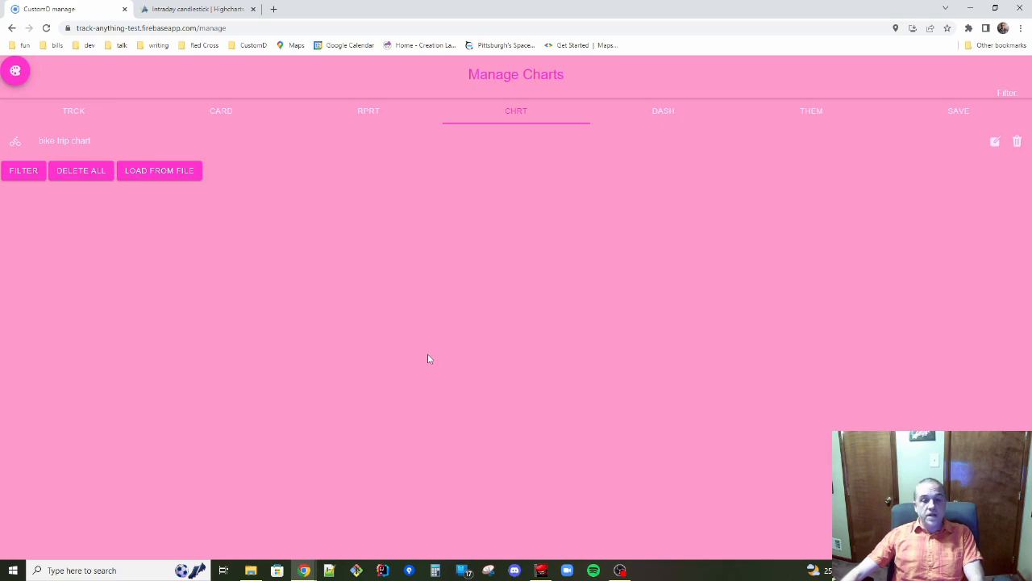
Return to the Settings page and log in to the existing account.
{"action": "left_click", "coordinate": [15, 72]}
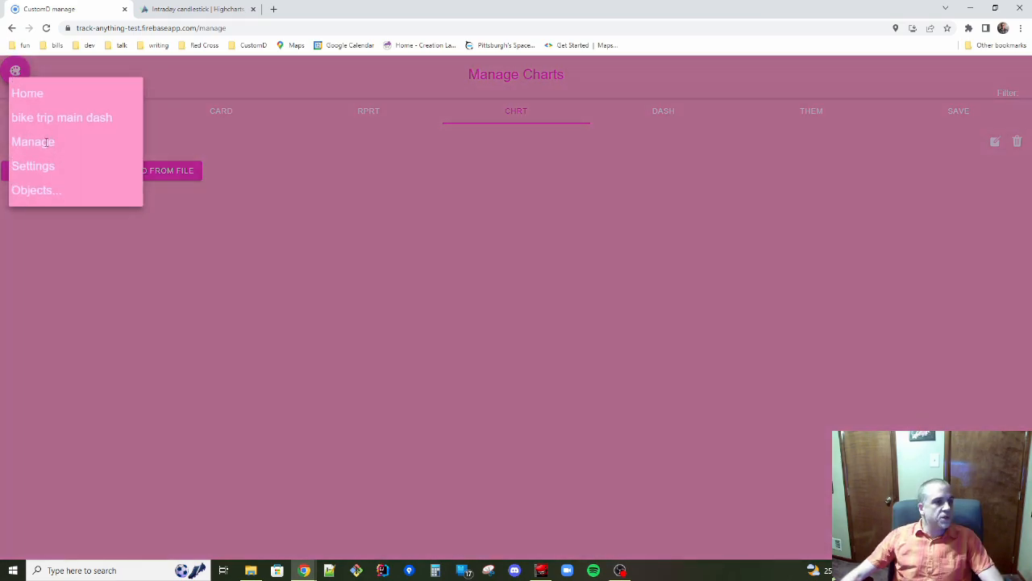
{"action": "left_click", "coordinate": [42, 167]}
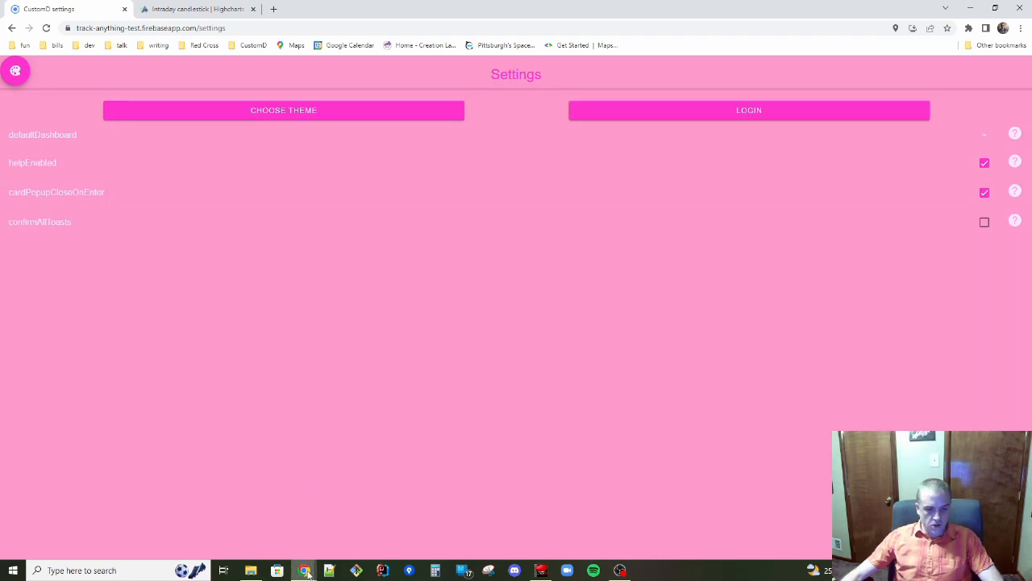
{"action": "left_click", "coordinate": [758, 117]}
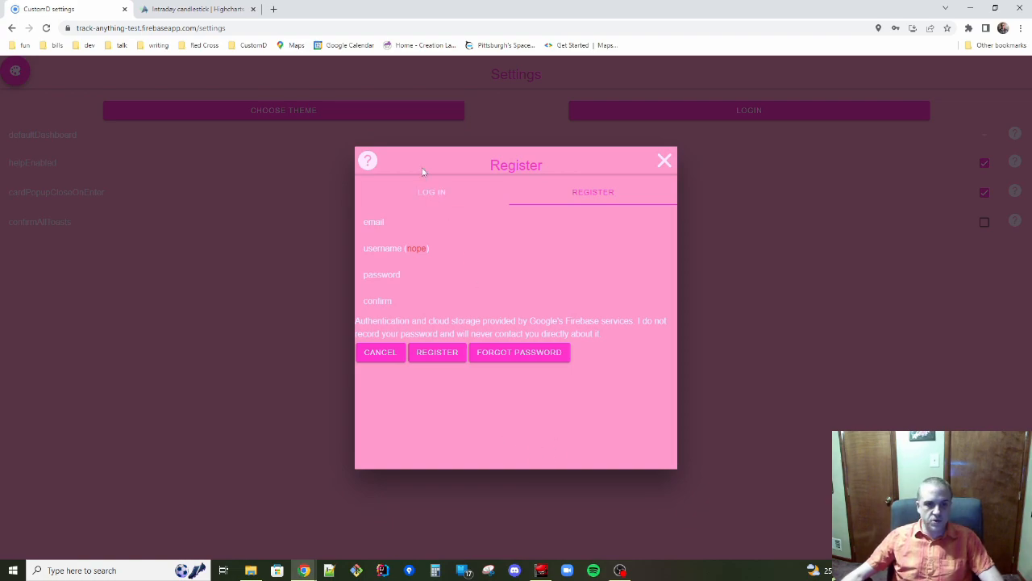
{"action": "left_click", "coordinate": [436, 195]}
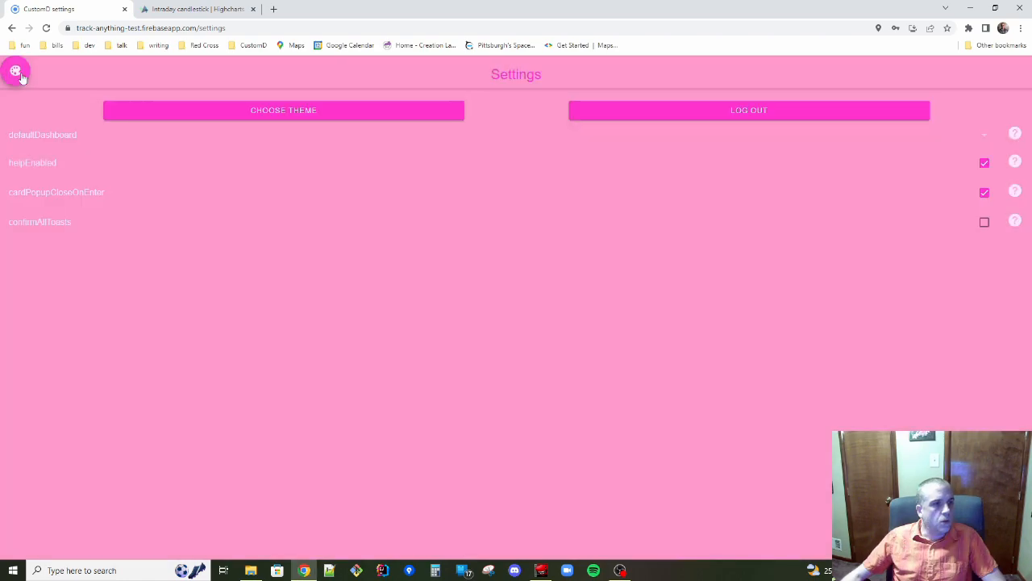
Go to the Manage page and show the list of saves.
{"action": "left_click", "coordinate": [16, 72]}
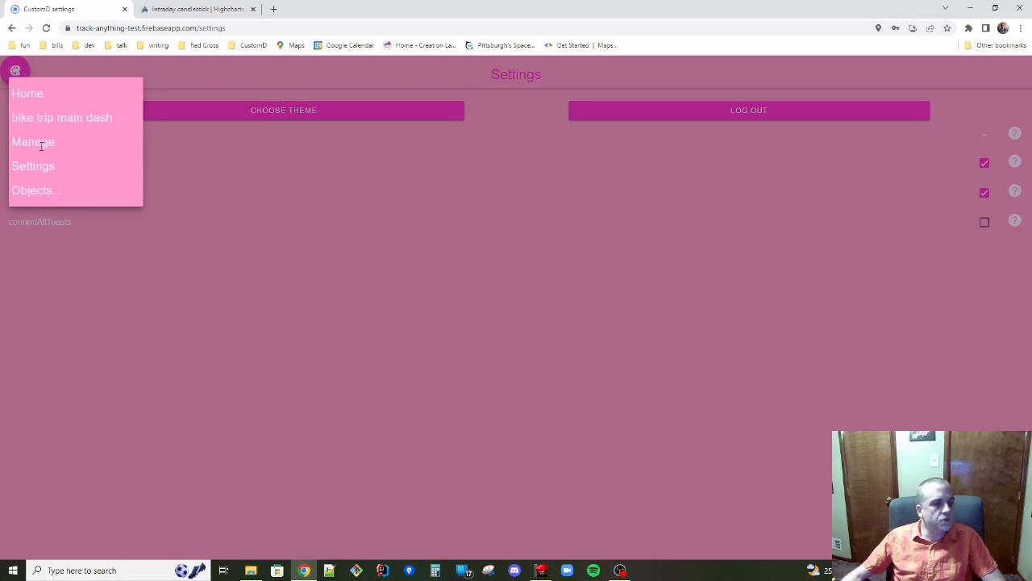
{"action": "left_click", "coordinate": [33, 142]}
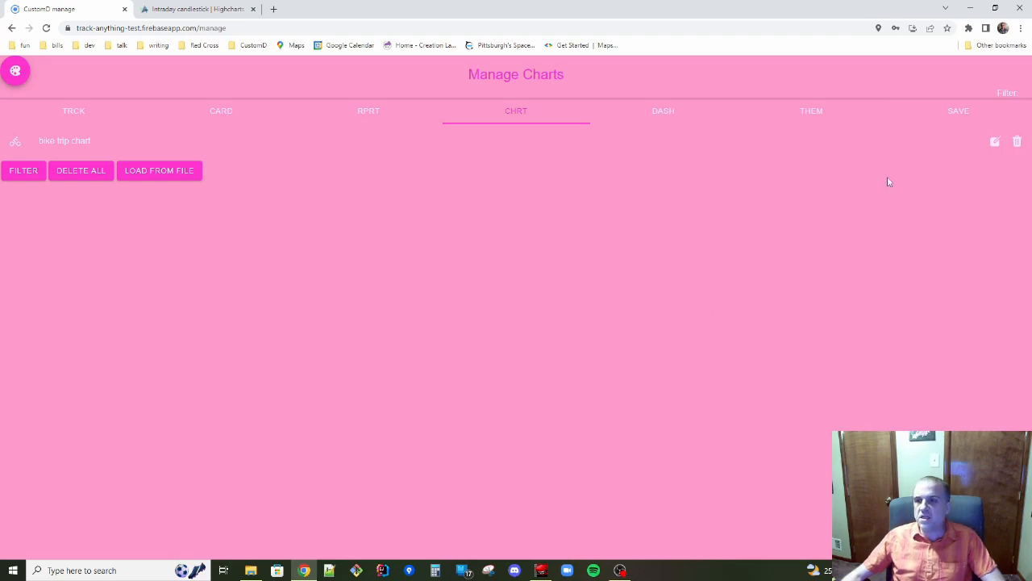
{"action": "left_click", "coordinate": [963, 115]}
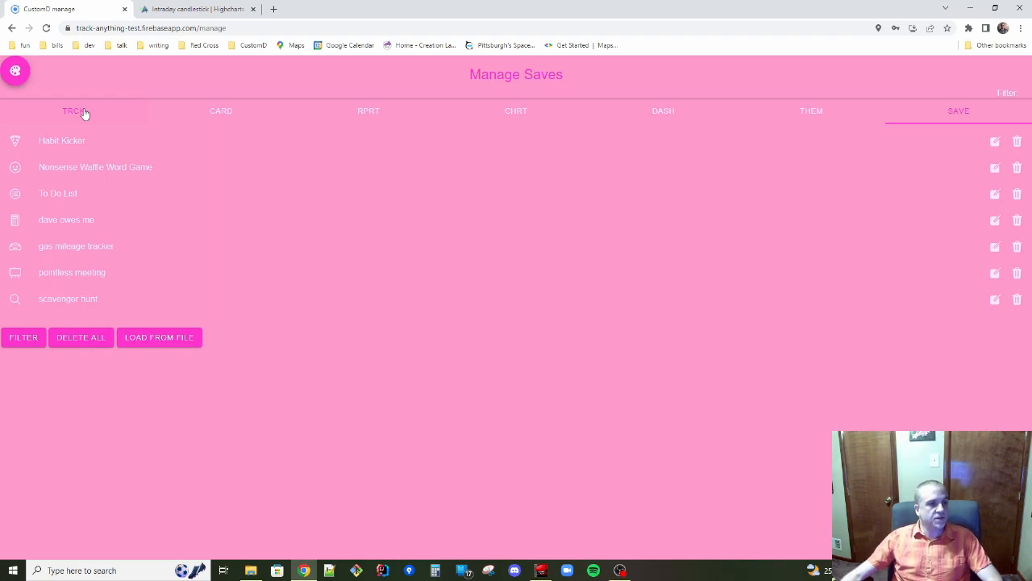
Open the Save Editor for a new save from the Objects list.
{"action": "left_click", "coordinate": [15, 71]}
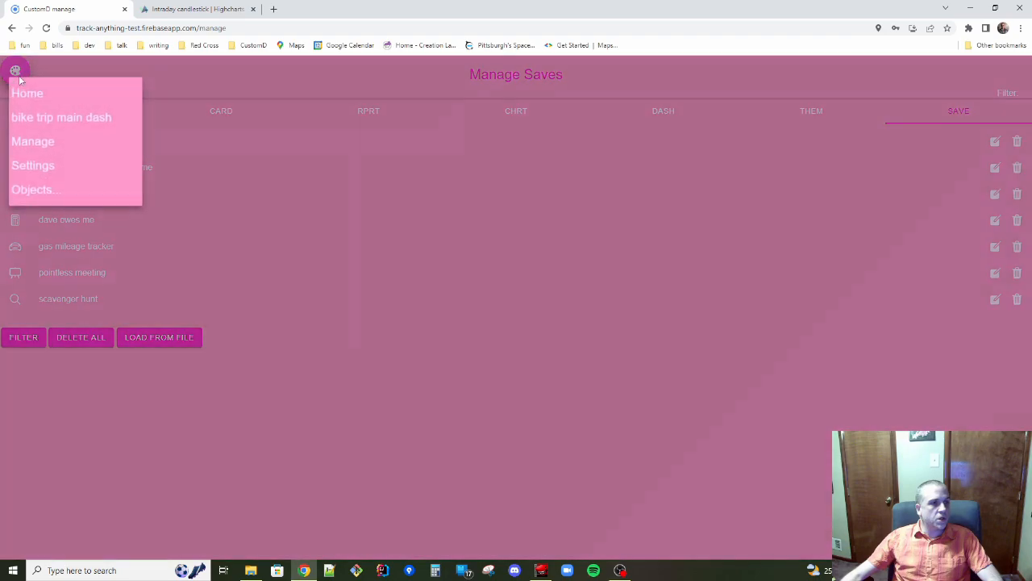
{"action": "left_click", "coordinate": [38, 201]}
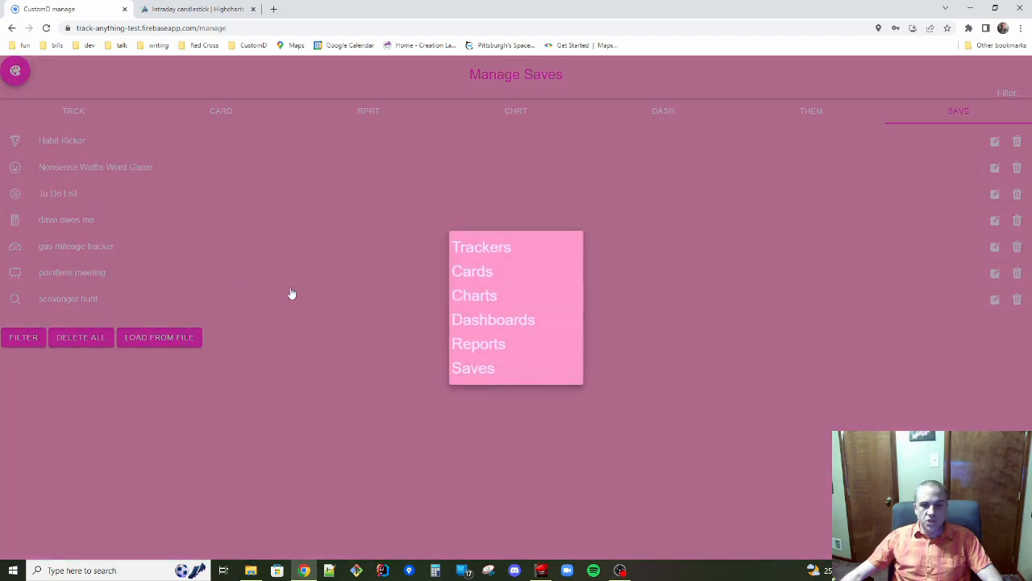
{"action": "left_click", "coordinate": [473, 369]}
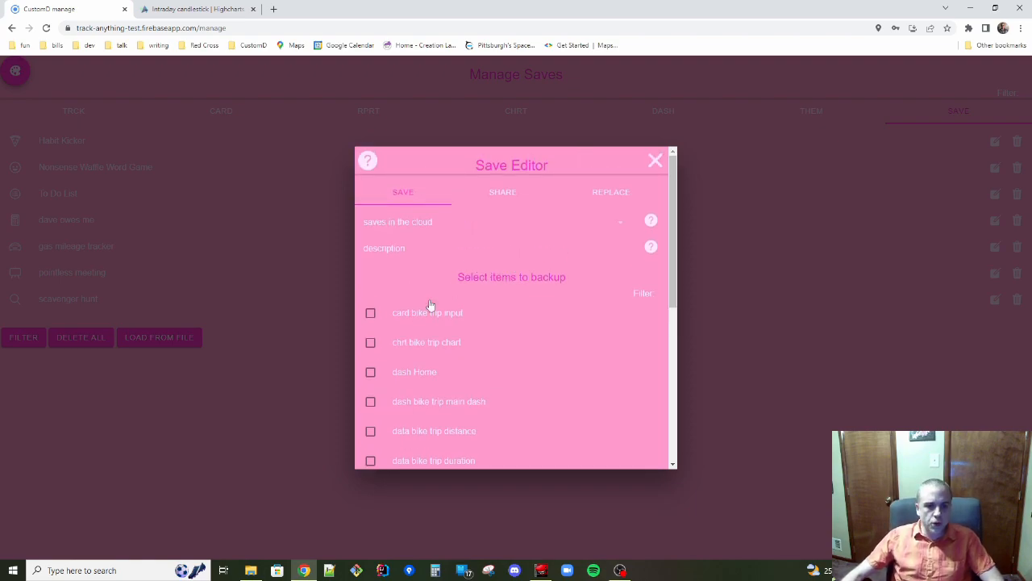
Select the bike trip input card, chart, main dash and the distance, duration, location, name and notes data for backup.
{"action": "left_click", "coordinate": [389, 322]}
{"action": "left_click", "coordinate": [402, 344]}
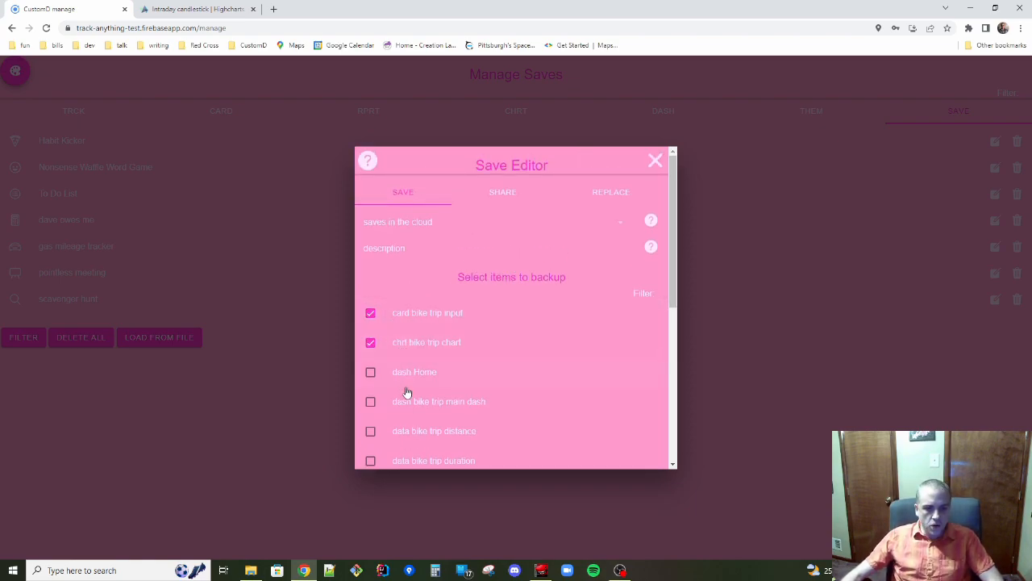
{"action": "left_click", "coordinate": [411, 405]}
{"action": "left_click", "coordinate": [407, 433]}
{"action": "scroll", "coordinate": [413, 412], "scroll_direction": "down", "scroll_amount": 1}
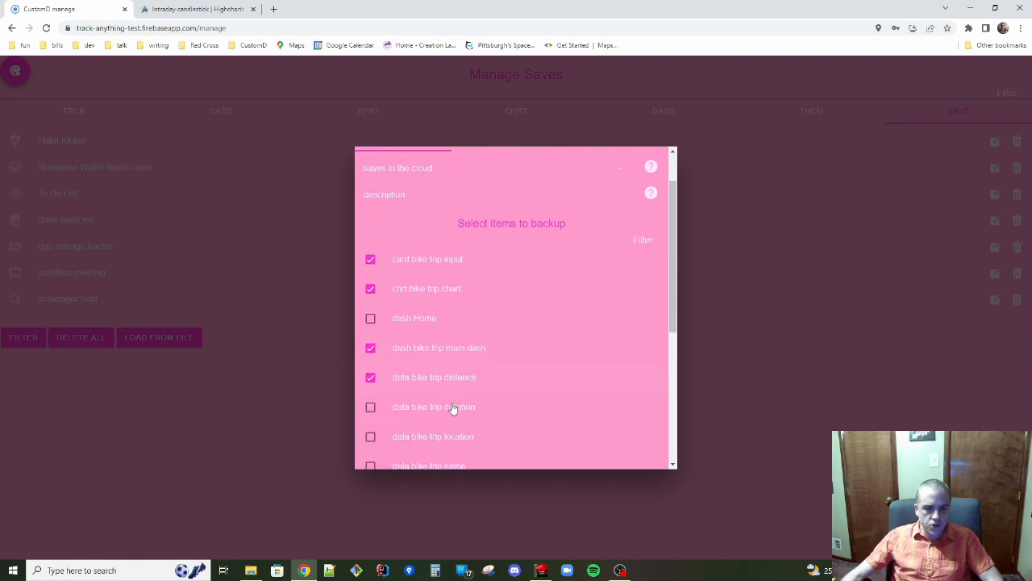
{"action": "left_click", "coordinate": [415, 409]}
{"action": "left_click", "coordinate": [410, 437]}
{"action": "scroll", "coordinate": [420, 387], "scroll_direction": "down", "scroll_amount": 1}
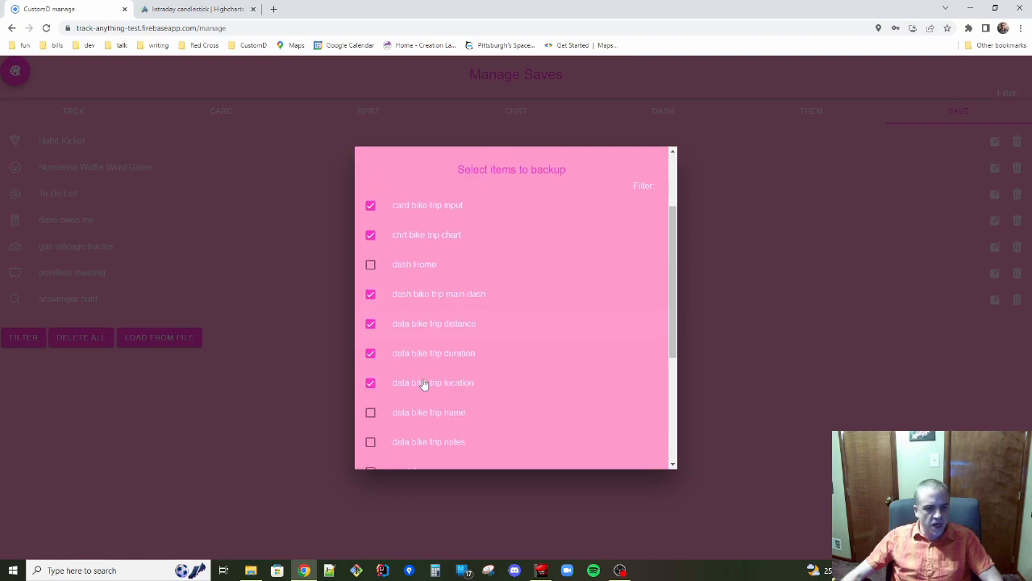
{"action": "left_click", "coordinate": [405, 414]}
{"action": "left_click", "coordinate": [406, 444]}
Add the bike trip main report and the distance, duration, location, name and notes trackers to the backup selection.
{"action": "scroll", "coordinate": [399, 403], "scroll_direction": "down", "scroll_amount": 2}
{"action": "left_click", "coordinate": [409, 375]}
{"action": "left_click", "coordinate": [405, 393]}
{"action": "left_click", "coordinate": [431, 419]}
{"action": "scroll", "coordinate": [411, 395], "scroll_direction": "down", "scroll_amount": 2}
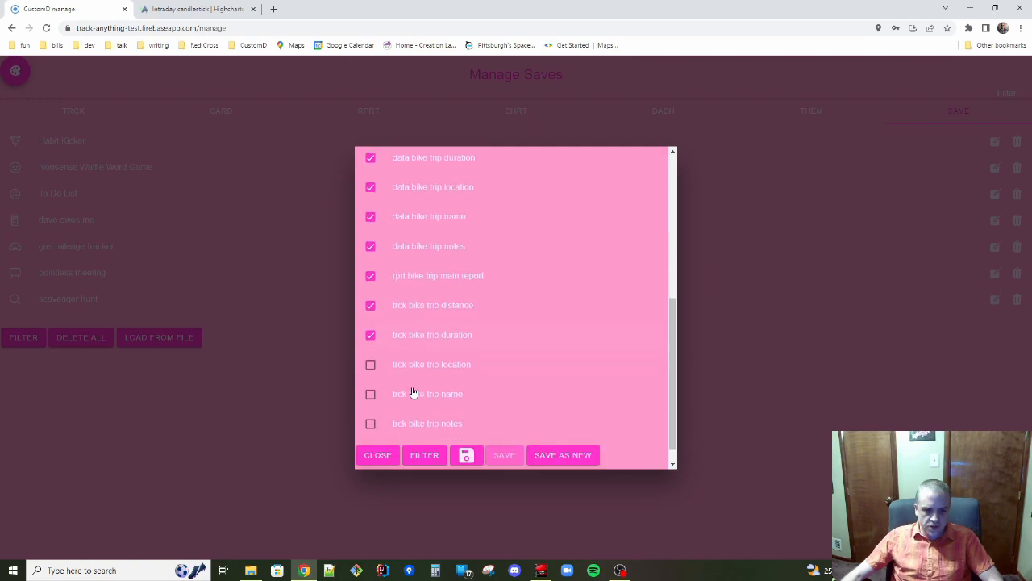
{"action": "left_click", "coordinate": [413, 350]}
{"action": "left_click", "coordinate": [409, 379]}
{"action": "left_click", "coordinate": [410, 407]}
Filter the backup items by the text "bike trip".
{"action": "scroll", "coordinate": [481, 355], "scroll_direction": "up", "scroll_amount": 6}
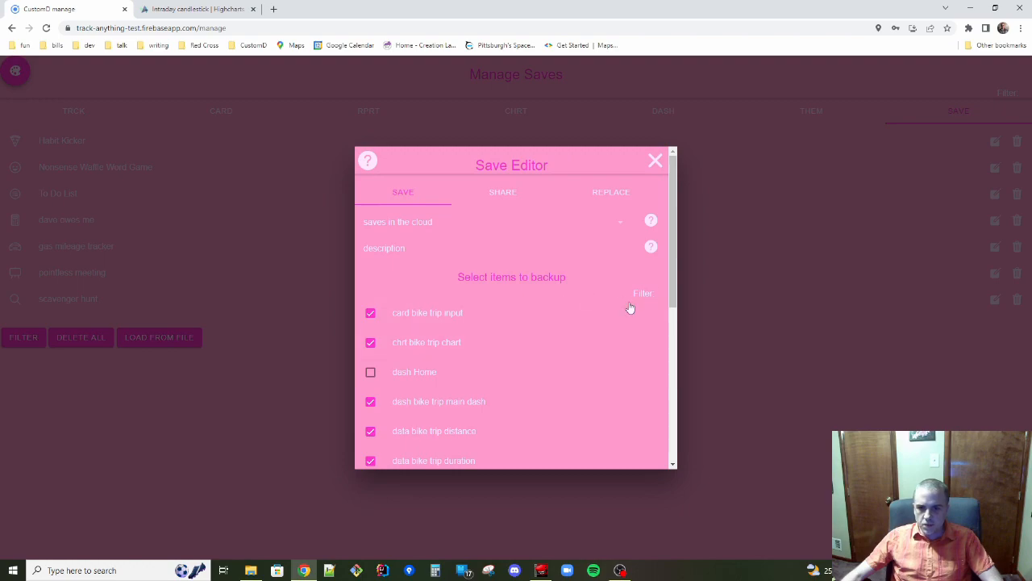
{"action": "scroll", "coordinate": [589, 286], "scroll_direction": "down", "scroll_amount": 4}
{"action": "scroll", "coordinate": [589, 287], "scroll_direction": "up", "scroll_amount": 4}
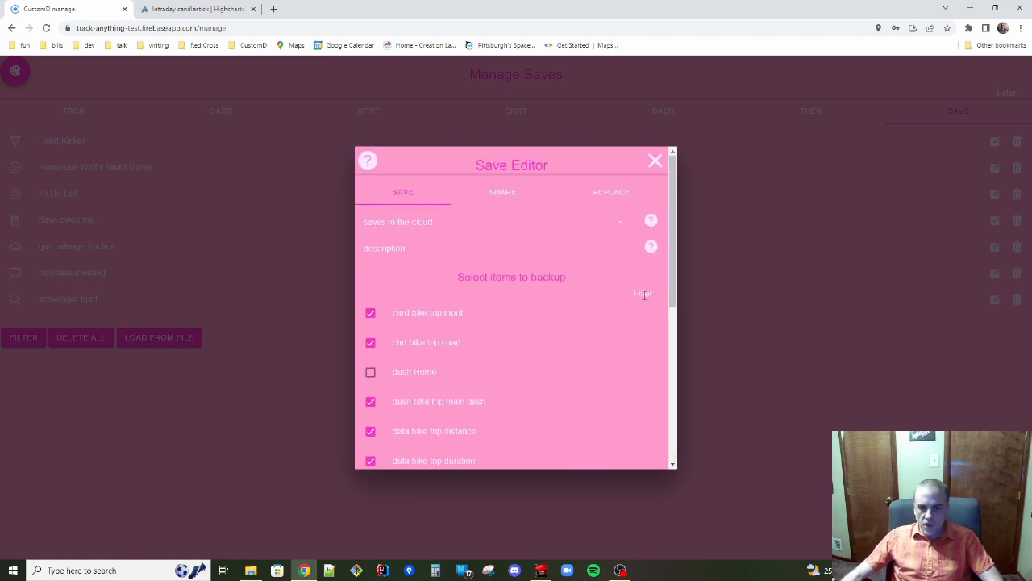
{"action": "left_click", "coordinate": [645, 293]}
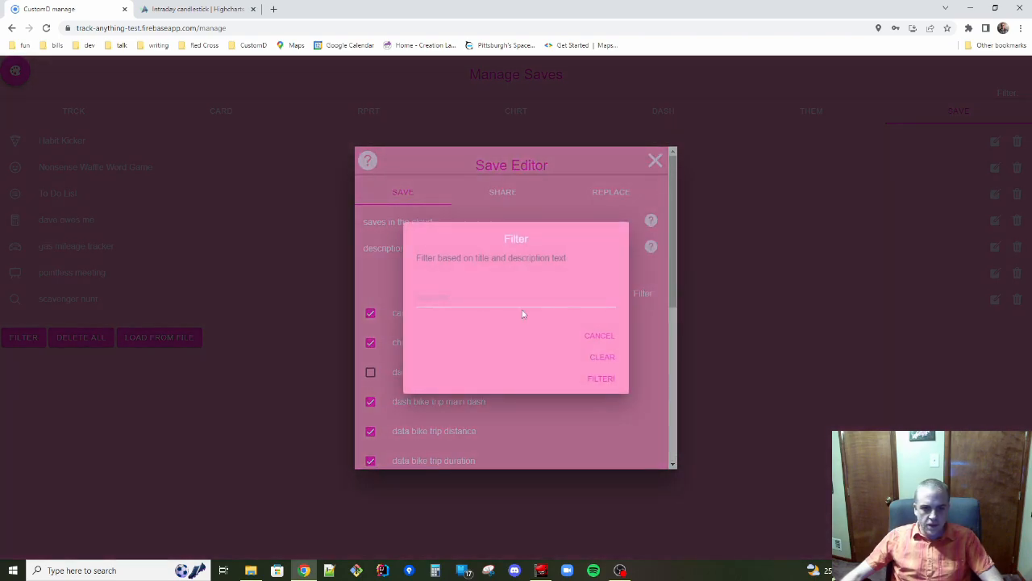
{"action": "left_click", "coordinate": [455, 294]}
{"action": "type", "text": "bill"}
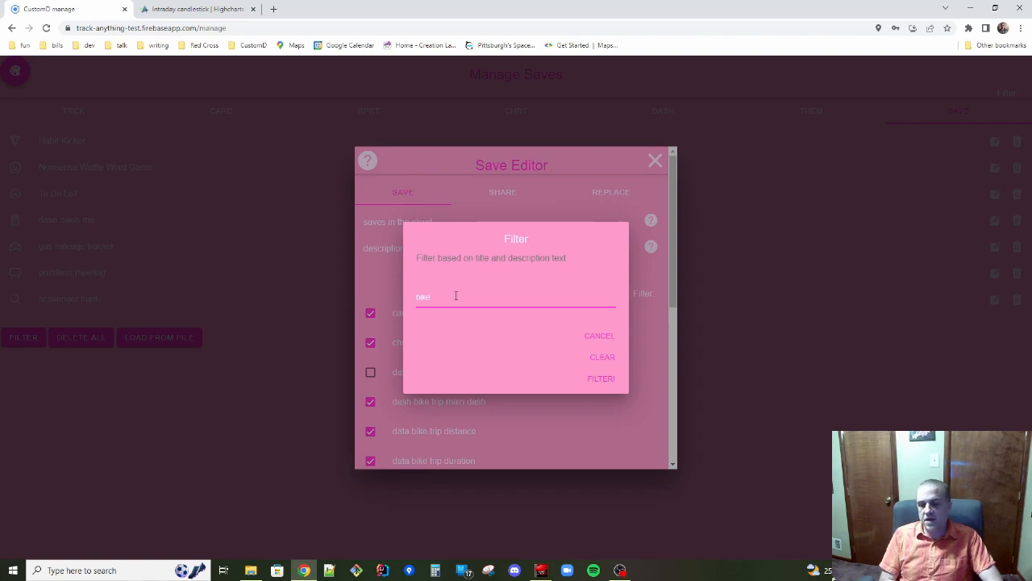
{"action": "type", "text": "trip"}
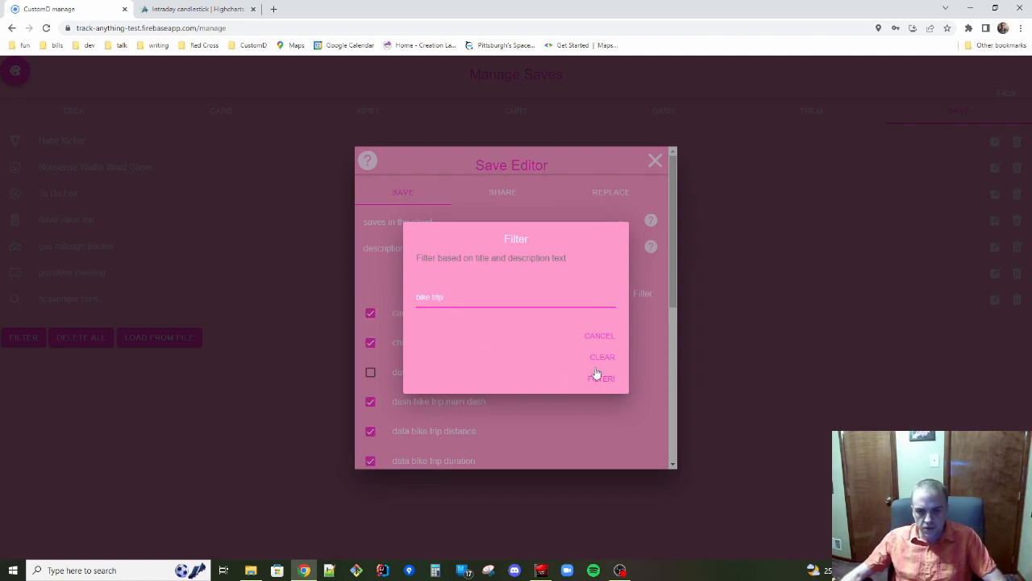
{"action": "left_click", "coordinate": [609, 384]}
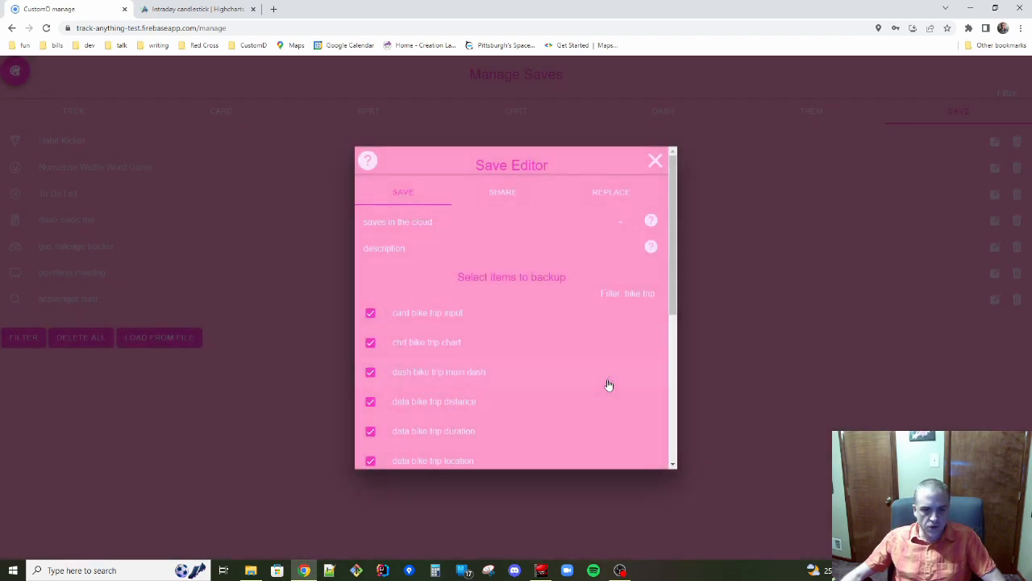
Check the filtered bike trip backup items and choose the bicycle icon for the new save.
{"action": "scroll", "coordinate": [496, 333], "scroll_direction": "down", "scroll_amount": 1}
{"action": "scroll", "coordinate": [501, 335], "scroll_direction": "down", "scroll_amount": 5}
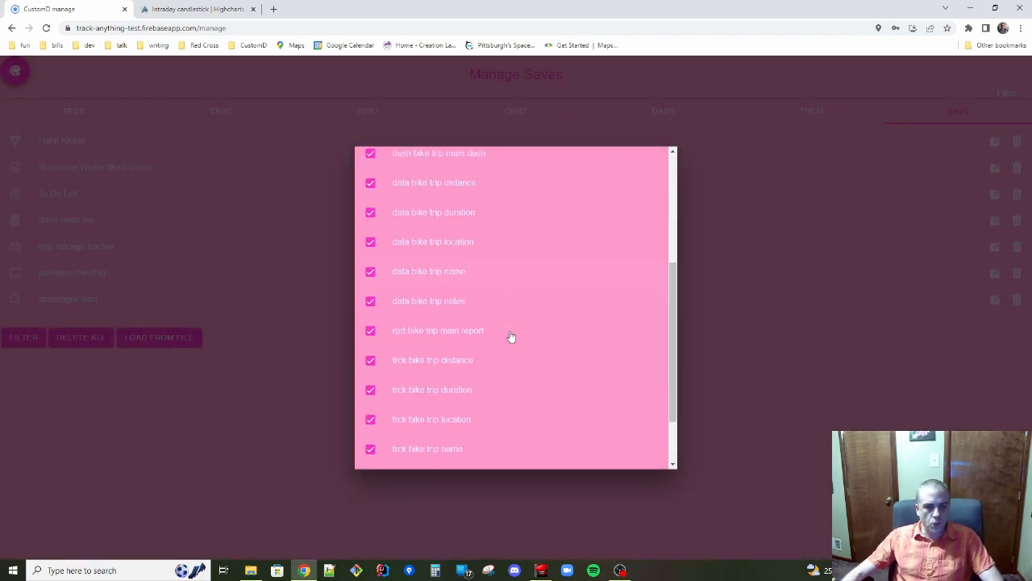
{"action": "scroll", "coordinate": [510, 336], "scroll_direction": "up", "scroll_amount": 6}
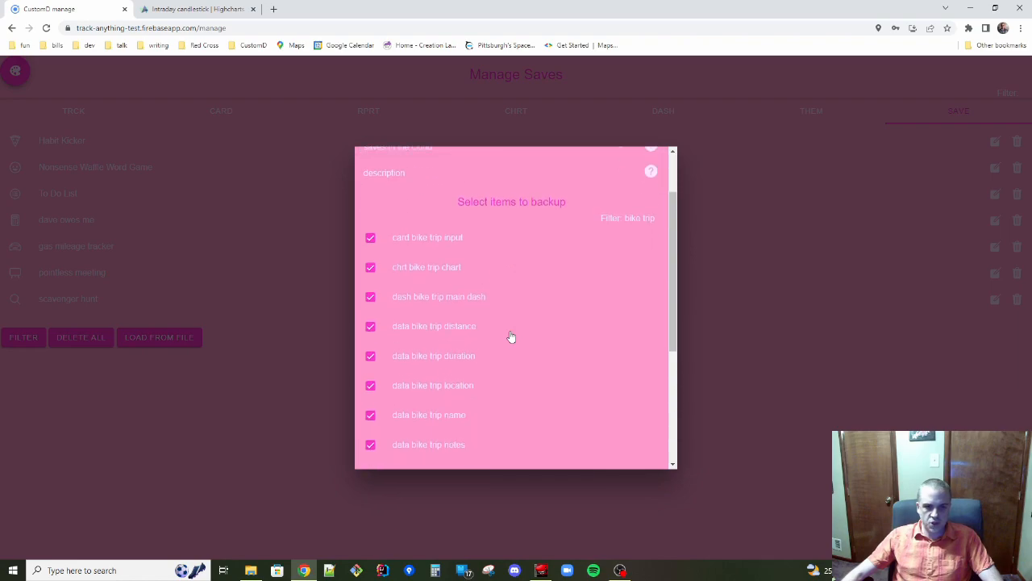
{"action": "scroll", "coordinate": [509, 339], "scroll_direction": "down", "scroll_amount": 6}
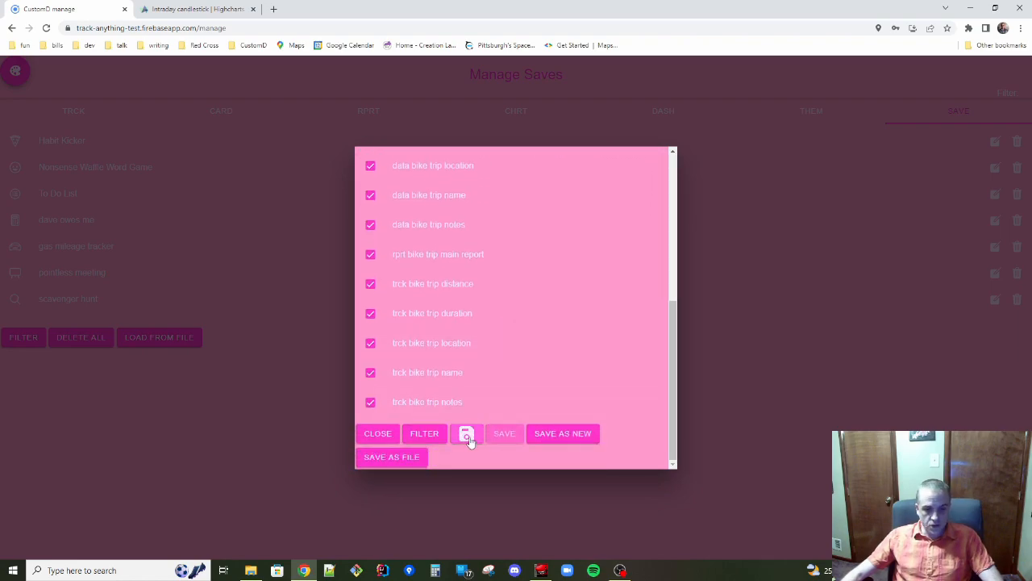
{"action": "left_click", "coordinate": [467, 435]}
{"action": "scroll", "coordinate": [415, 319], "scroll_direction": "down", "scroll_amount": 1}
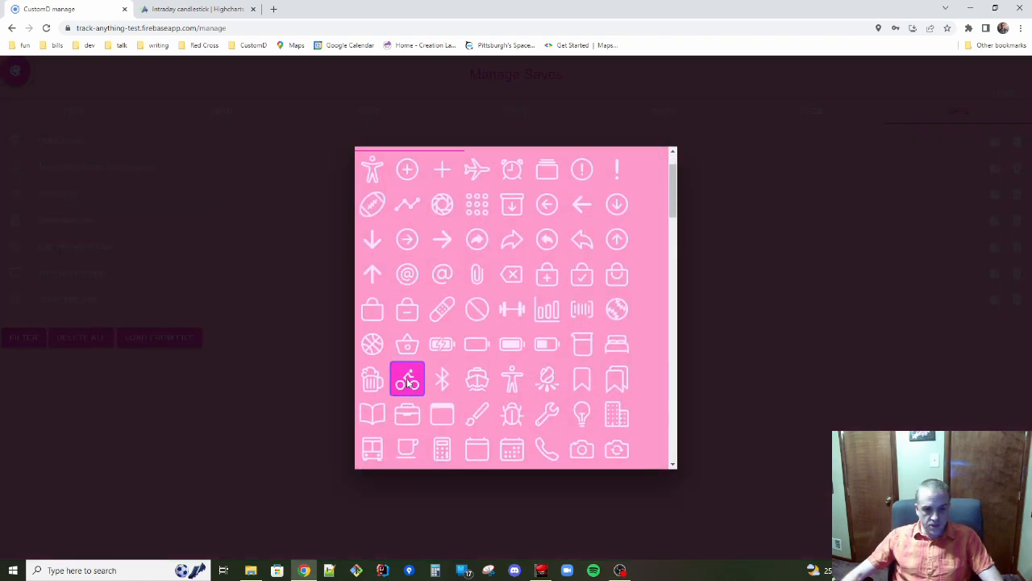
{"action": "left_click", "coordinate": [406, 378]}
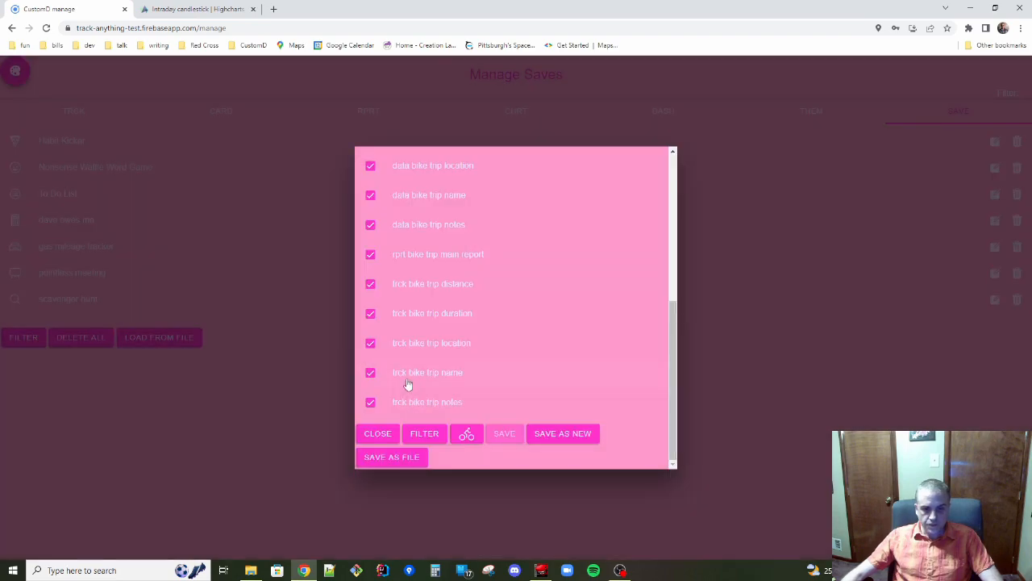
Look over the selected bike trip items and examine the naming and indentation options for saving them as a file.
{"action": "left_click", "coordinate": [574, 431]}
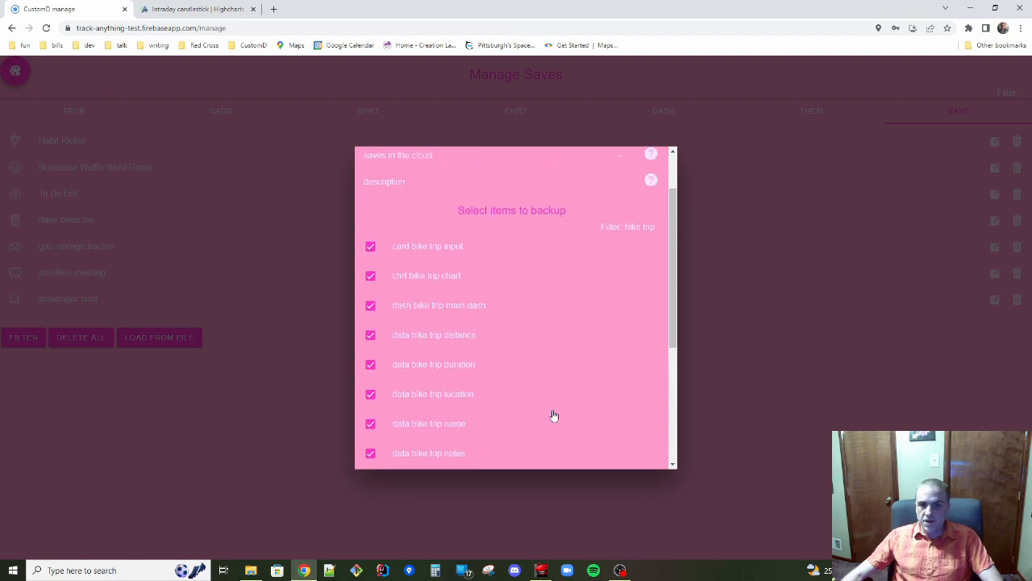
{"action": "scroll", "coordinate": [551, 395], "scroll_direction": "down", "scroll_amount": 1}
{"action": "scroll", "coordinate": [549, 384], "scroll_direction": "down", "scroll_amount": 5}
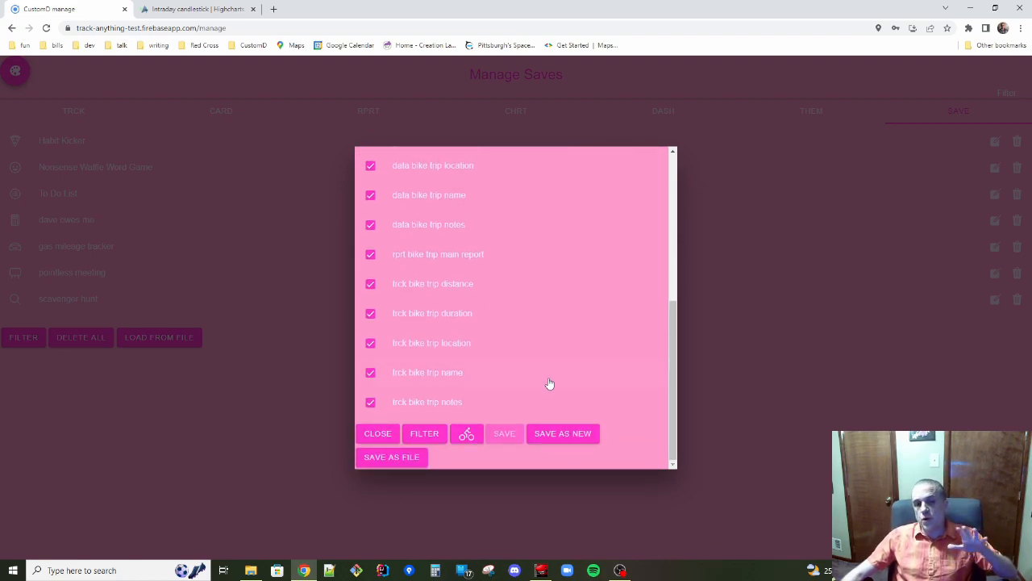
{"action": "scroll", "coordinate": [550, 391], "scroll_direction": "up", "scroll_amount": 6}
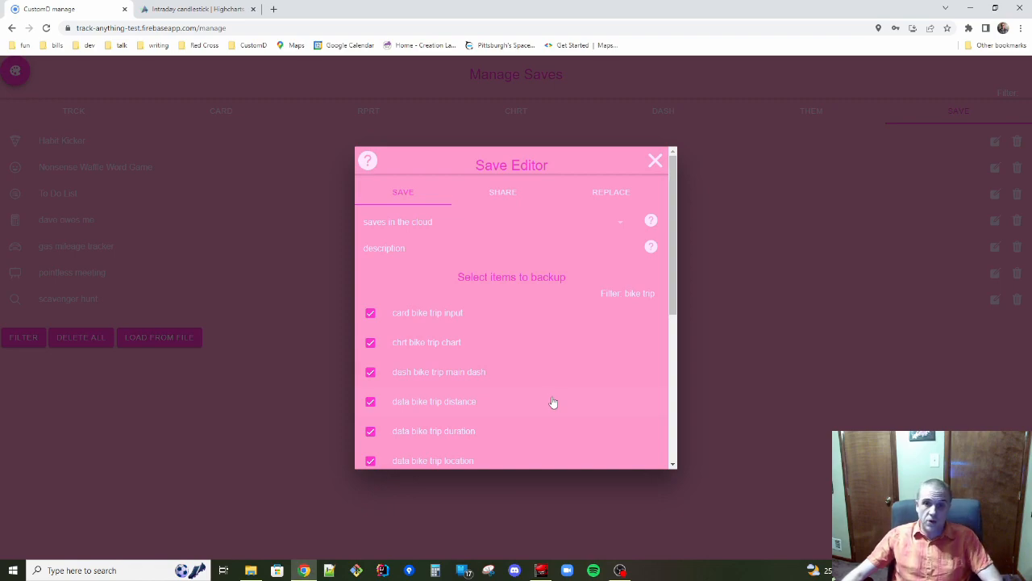
{"action": "scroll", "coordinate": [553, 401], "scroll_direction": "down", "scroll_amount": 5}
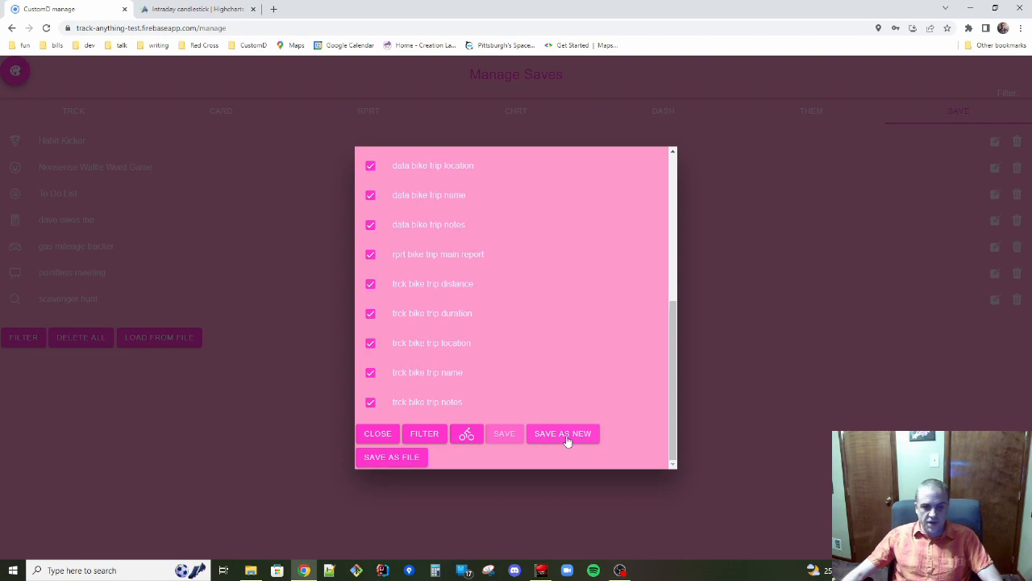
{"action": "left_click", "coordinate": [390, 458]}
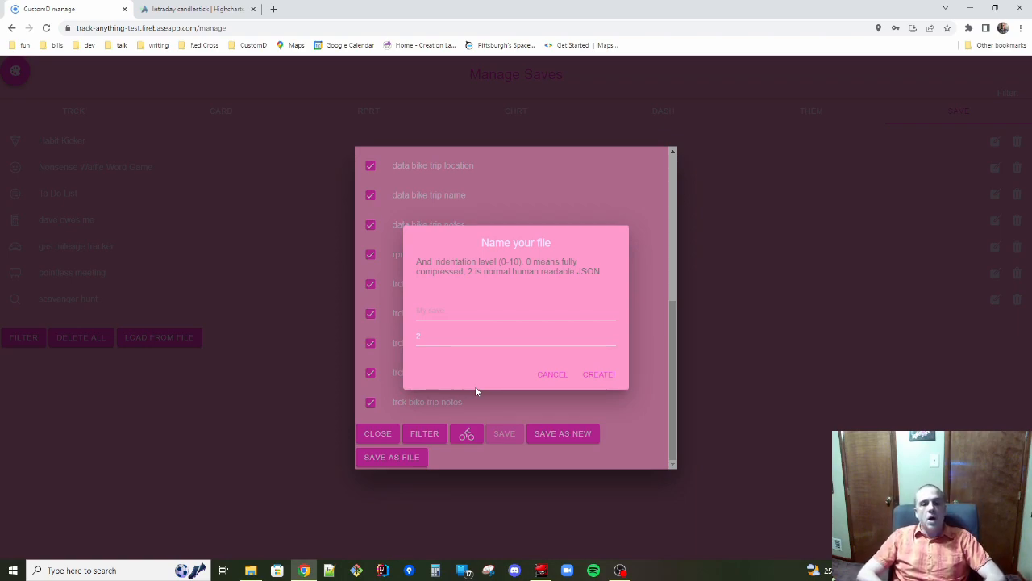
{"action": "left_click", "coordinate": [553, 375]}
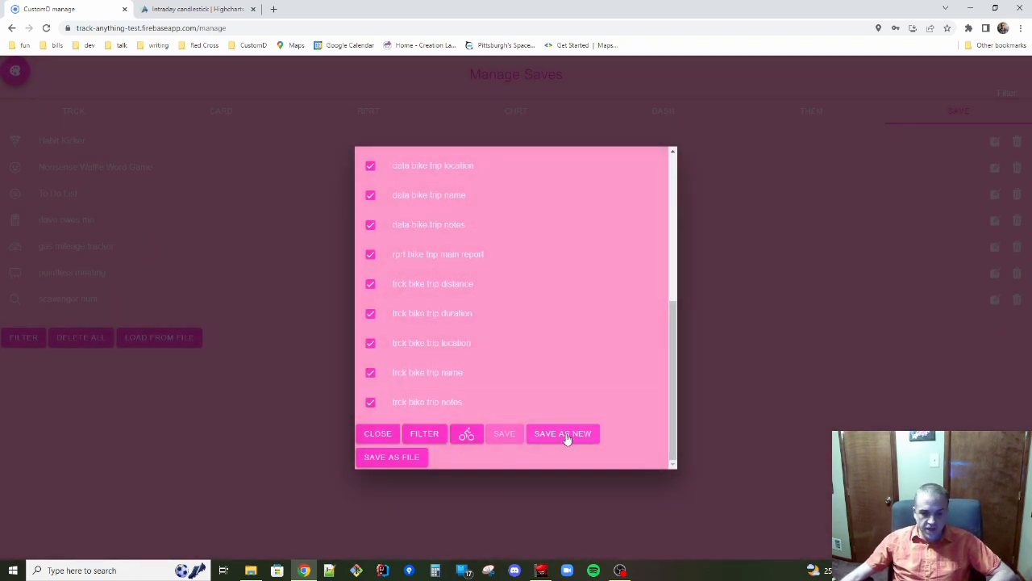
Save the selected items as a new cloud save named "bike trip tracking system".
{"action": "left_click", "coordinate": [566, 435]}
{"action": "left_click", "coordinate": [432, 307]}
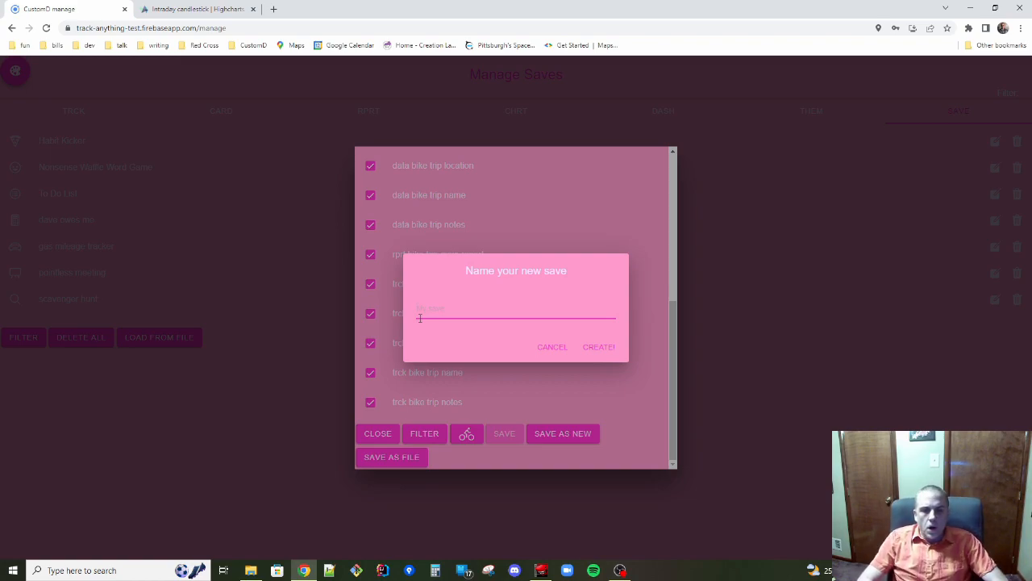
{"action": "type", "text": "bike trip"}
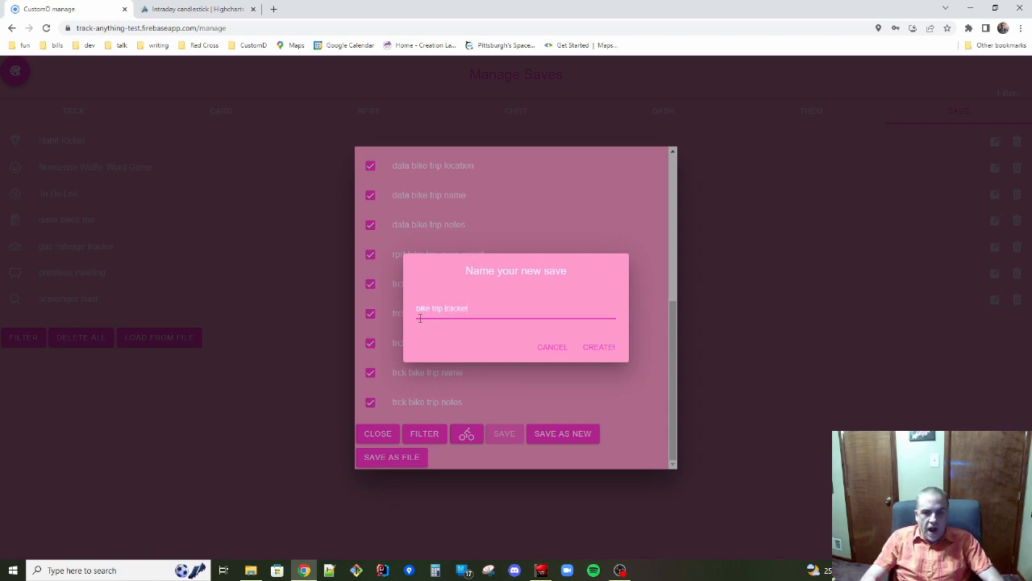
{"action": "type", "text": "tracking system"}
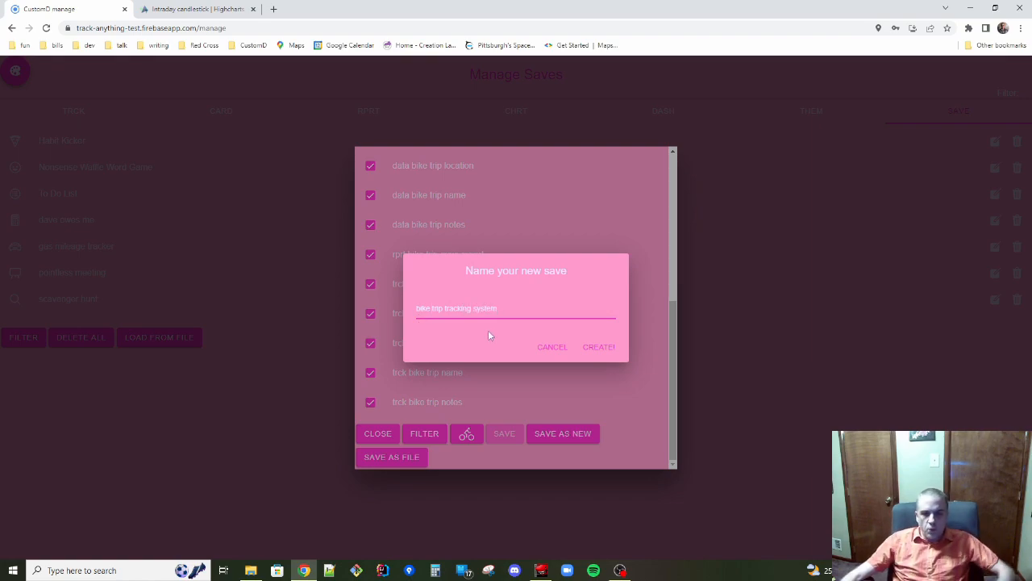
{"action": "left_click", "coordinate": [600, 347]}
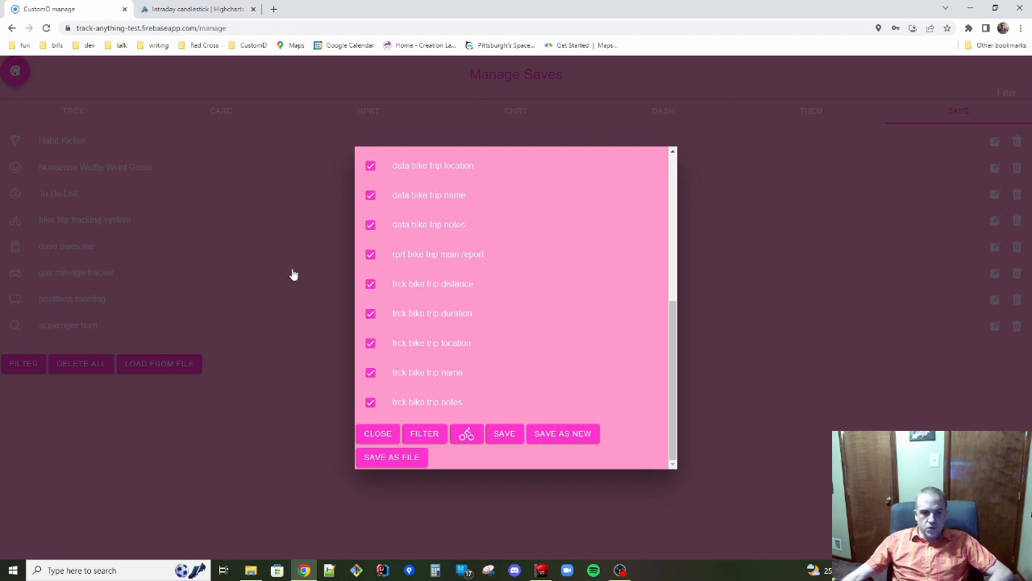
Review the card, chart, dash, data, report and tracker items included in the bike trip tracking system save.
{"action": "scroll", "coordinate": [580, 374], "scroll_direction": "up", "scroll_amount": 4}
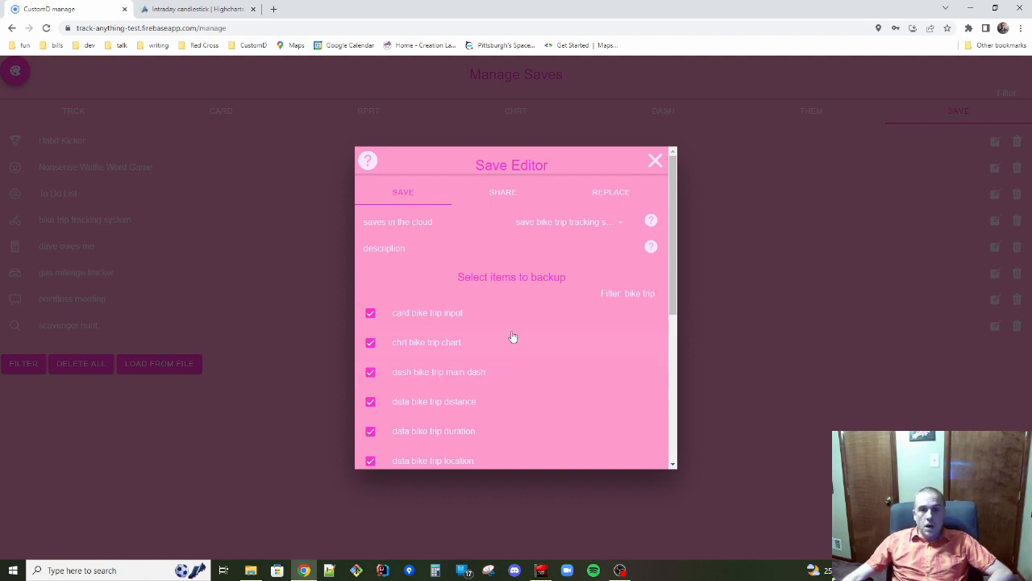
{"action": "scroll", "coordinate": [512, 337], "scroll_direction": "down", "scroll_amount": 2}
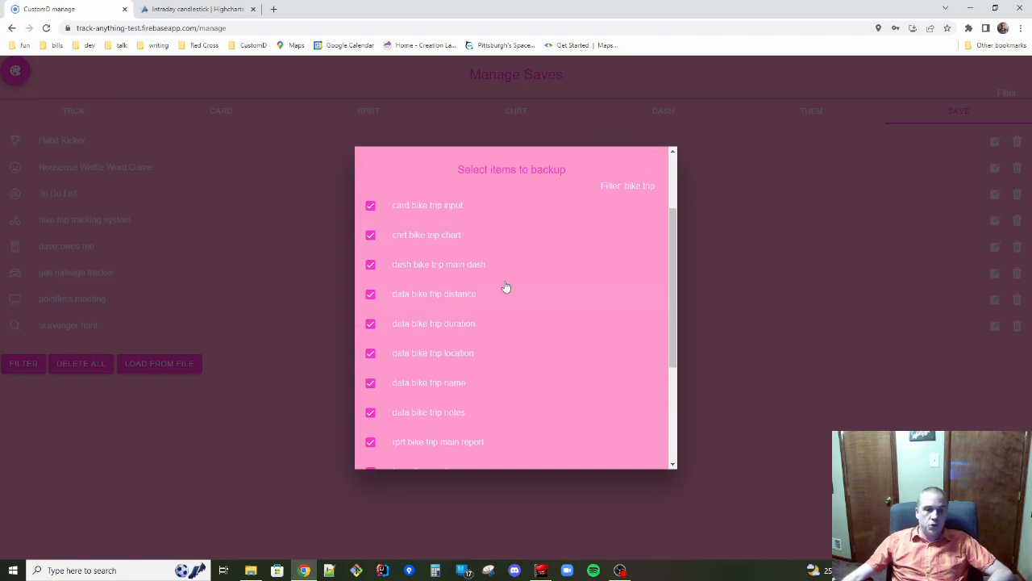
{"action": "scroll", "coordinate": [501, 275], "scroll_direction": "down", "scroll_amount": 1}
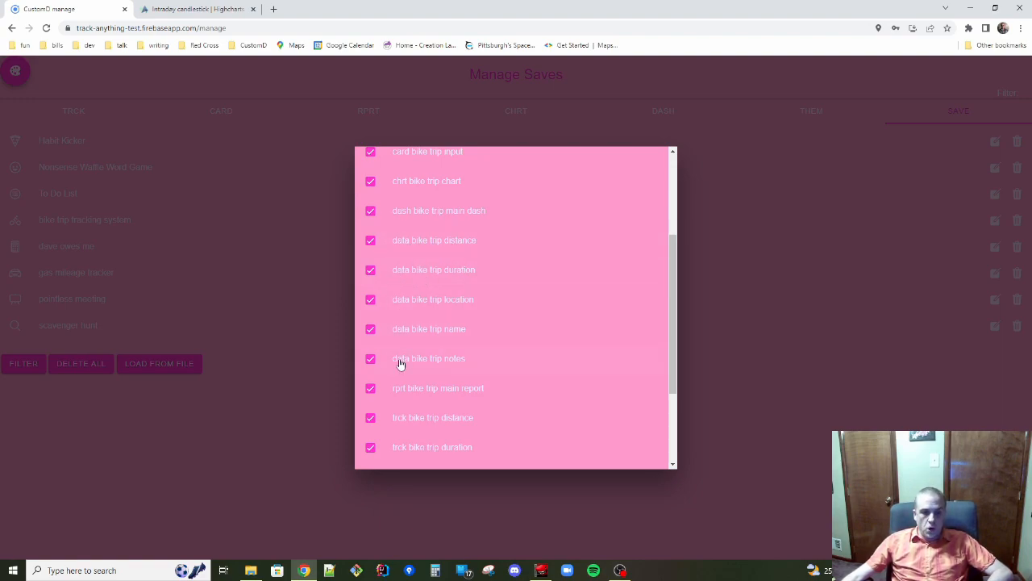
{"action": "scroll", "coordinate": [399, 363], "scroll_direction": "down", "scroll_amount": 3}
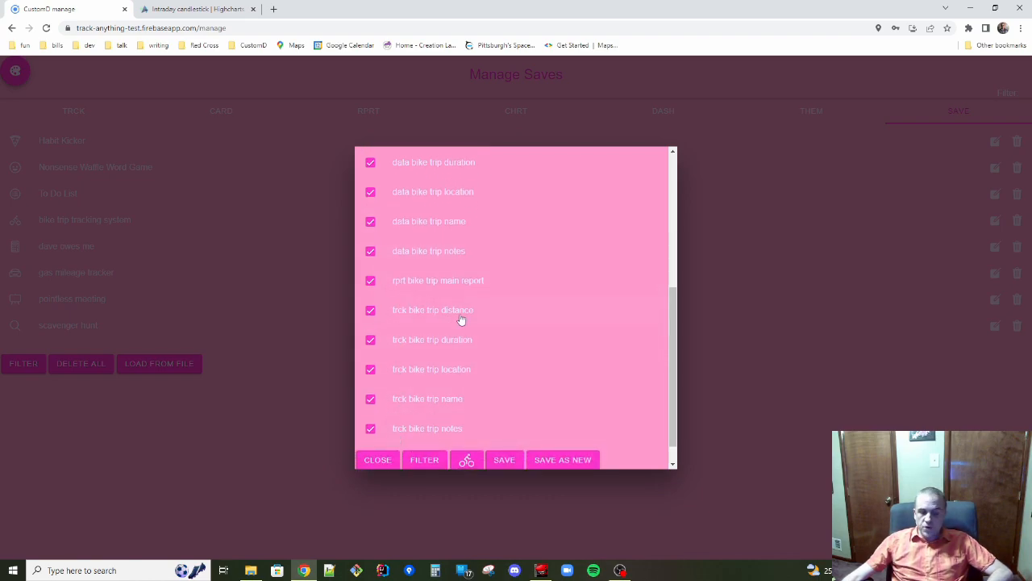
{"action": "scroll", "coordinate": [461, 319], "scroll_direction": "up", "scroll_amount": 3}
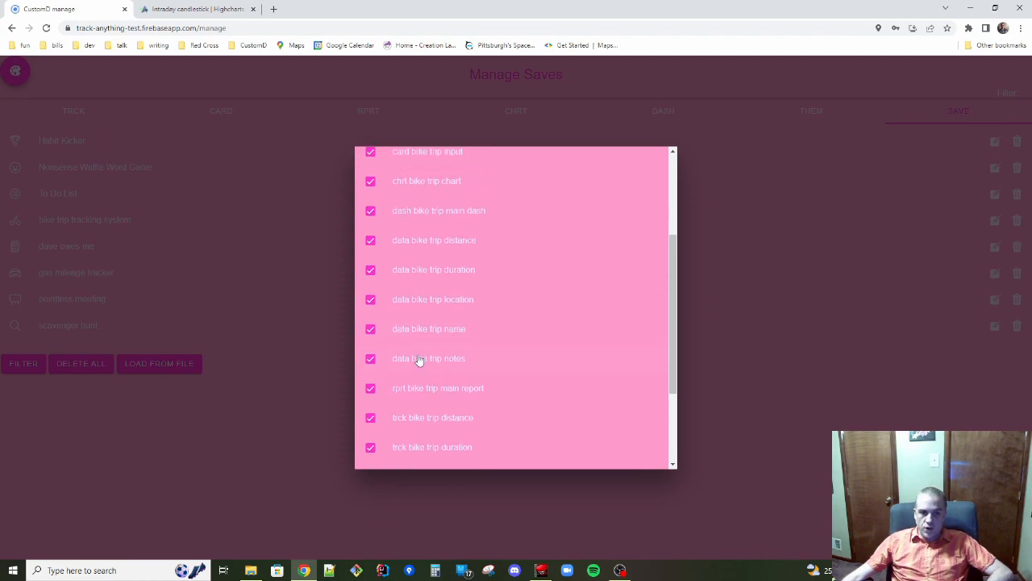
{"action": "scroll", "coordinate": [433, 270], "scroll_direction": "up", "scroll_amount": 2}
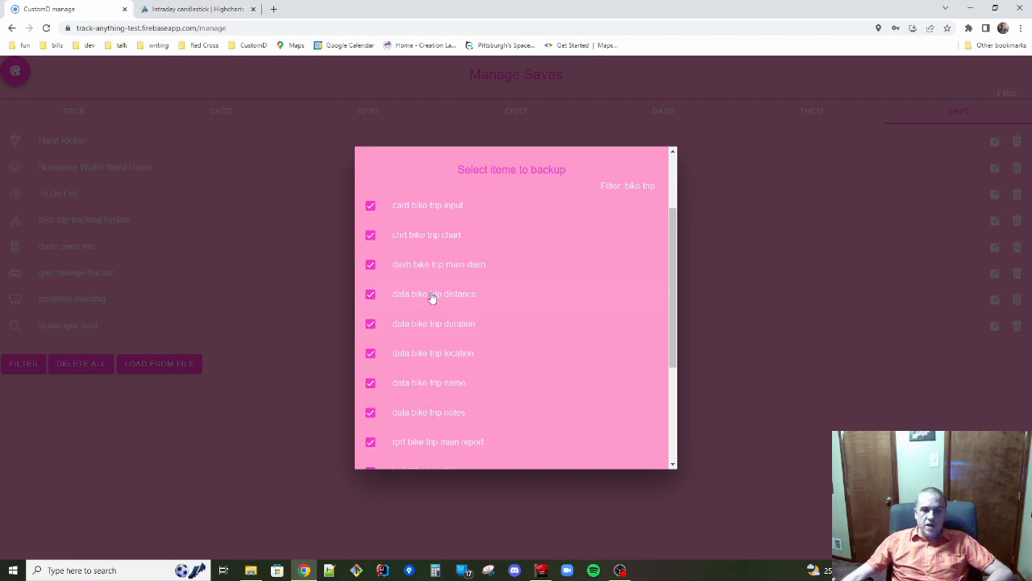
{"action": "scroll", "coordinate": [434, 300], "scroll_direction": "down", "scroll_amount": 3}
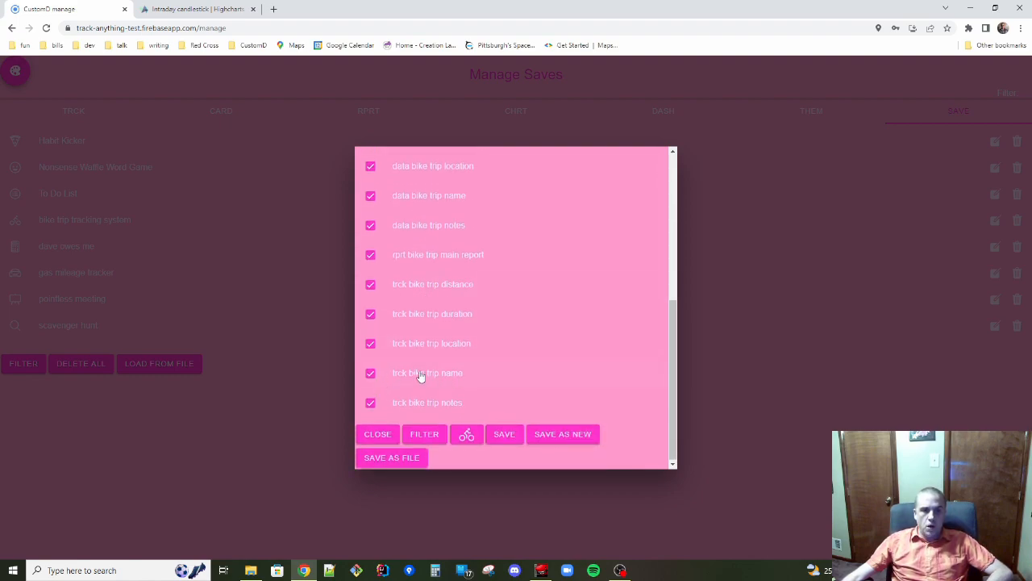
Try excluding the bike trip duration data from the backup and select it again.
{"action": "scroll", "coordinate": [420, 376], "scroll_direction": "up", "scroll_amount": 2}
{"action": "left_click", "coordinate": [370, 298]}
{"action": "left_click", "coordinate": [370, 298]}
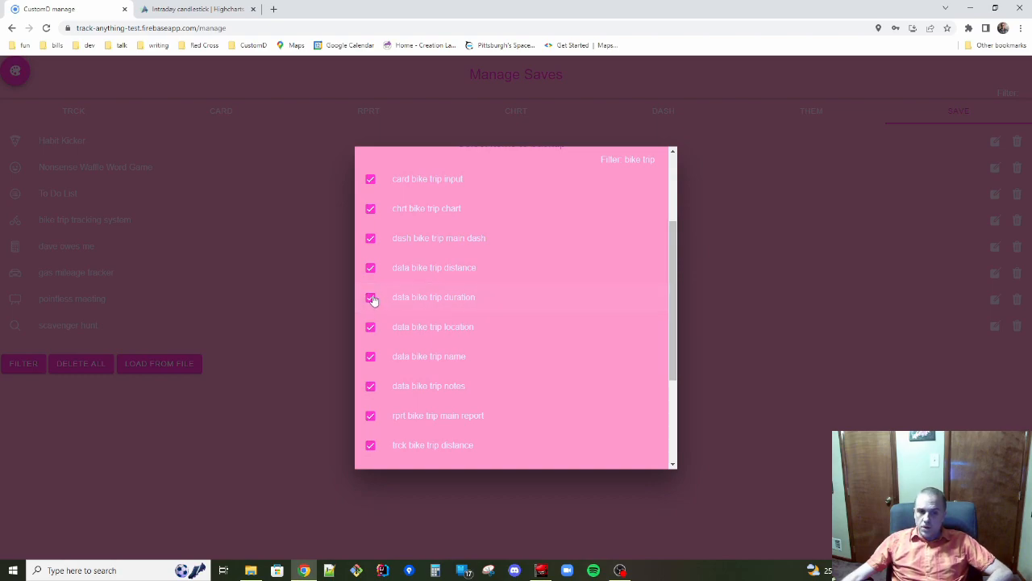
{"action": "scroll", "coordinate": [372, 302], "scroll_direction": "down", "scroll_amount": 1}
{"action": "scroll", "coordinate": [406, 373], "scroll_direction": "up", "scroll_amount": 1}
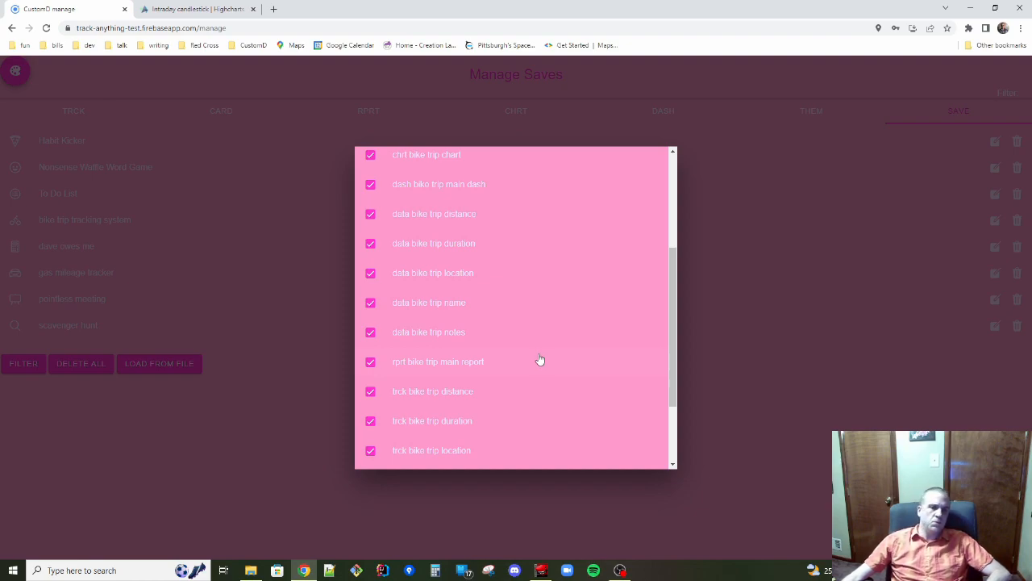
Open the sharing settings of the bike trip save and set its global permissions to "anyone can read".
{"action": "scroll", "coordinate": [539, 358], "scroll_direction": "up", "scroll_amount": 5}
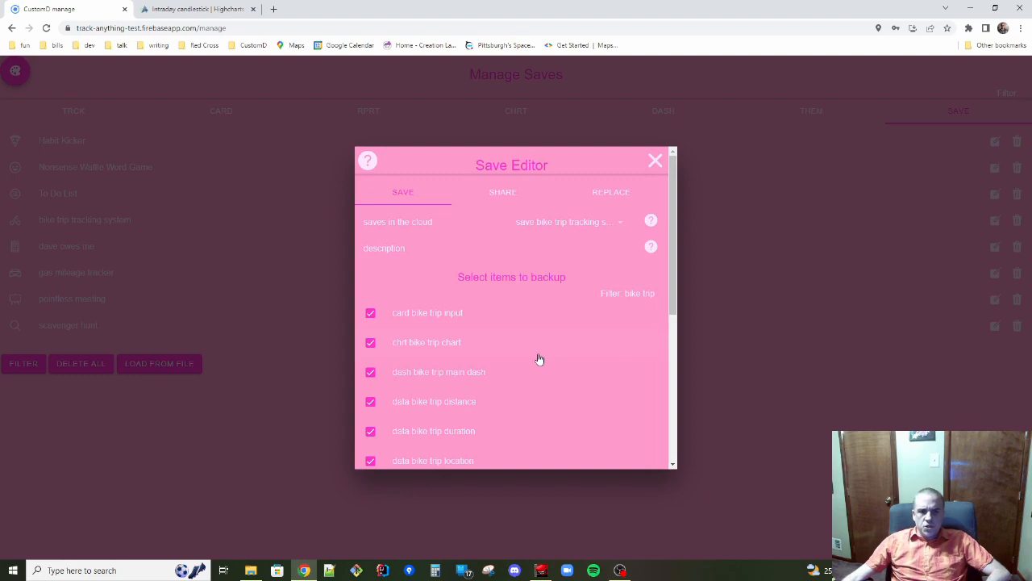
{"action": "left_click", "coordinate": [505, 196]}
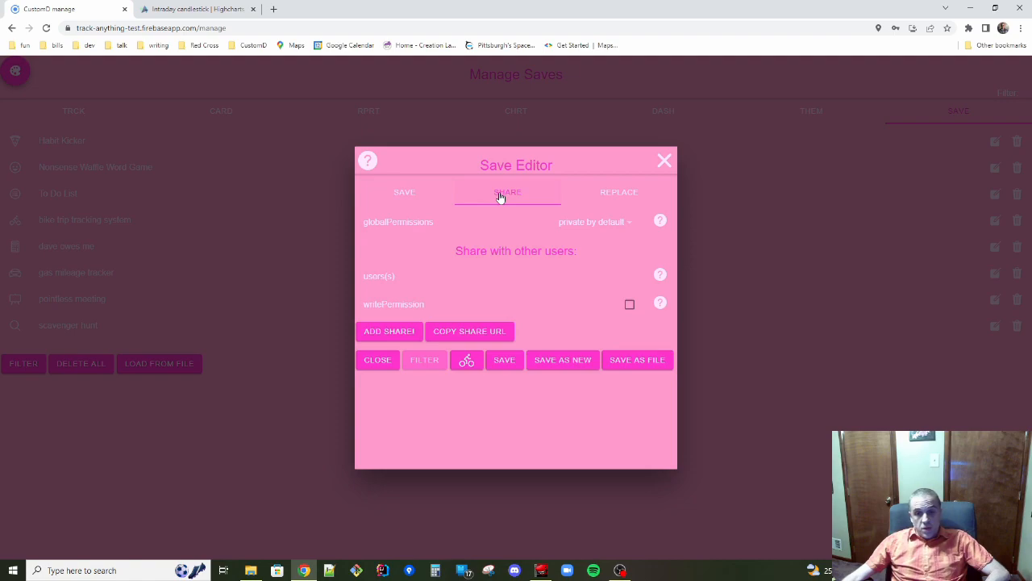
{"action": "left_click", "coordinate": [615, 226]}
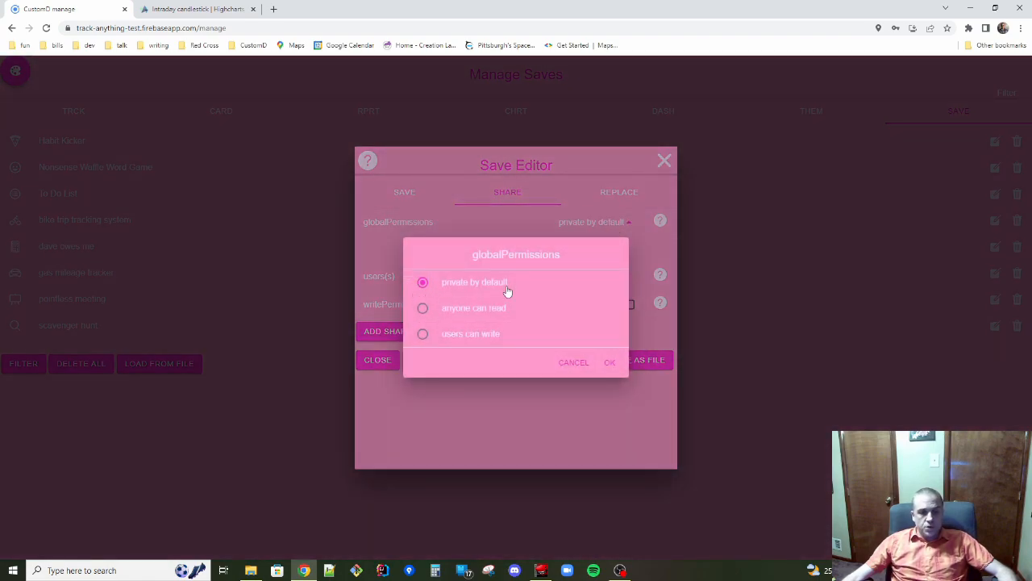
{"action": "left_click", "coordinate": [444, 314]}
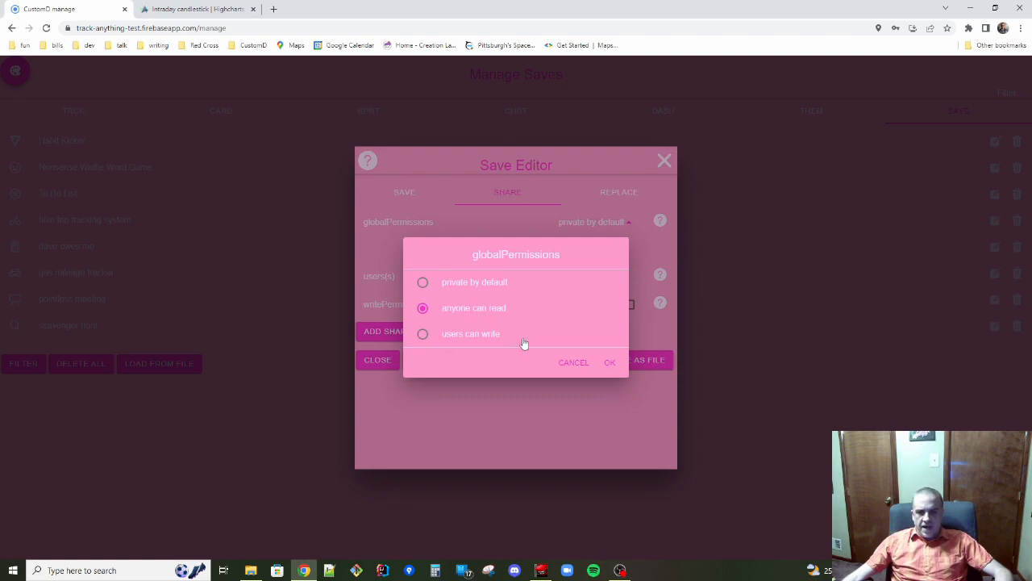
{"action": "left_click", "coordinate": [611, 362]}
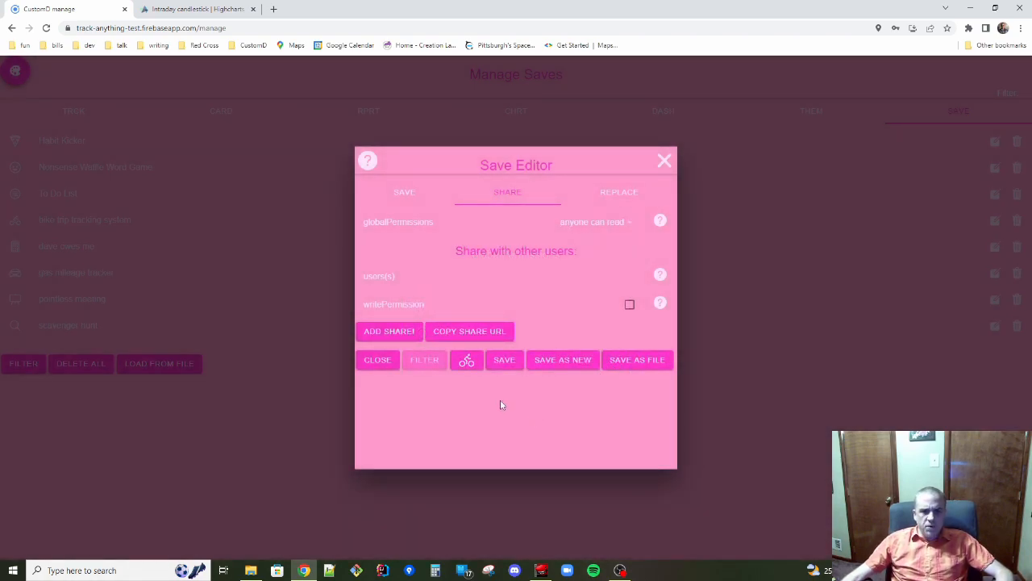
Try the "users can write" global permission and return the choice to "anyone can read".
{"action": "left_click", "coordinate": [618, 227]}
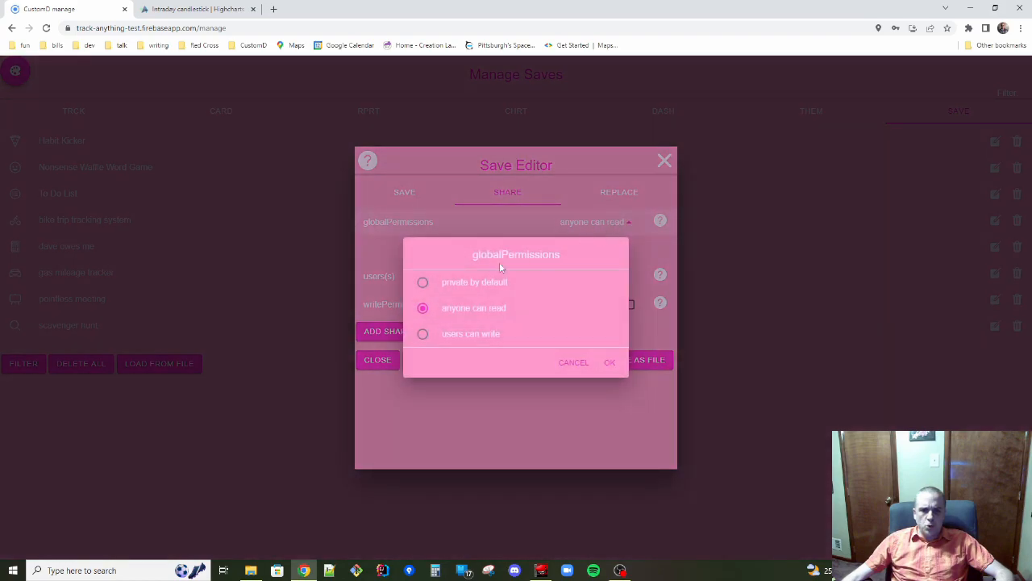
{"action": "left_click", "coordinate": [452, 337]}
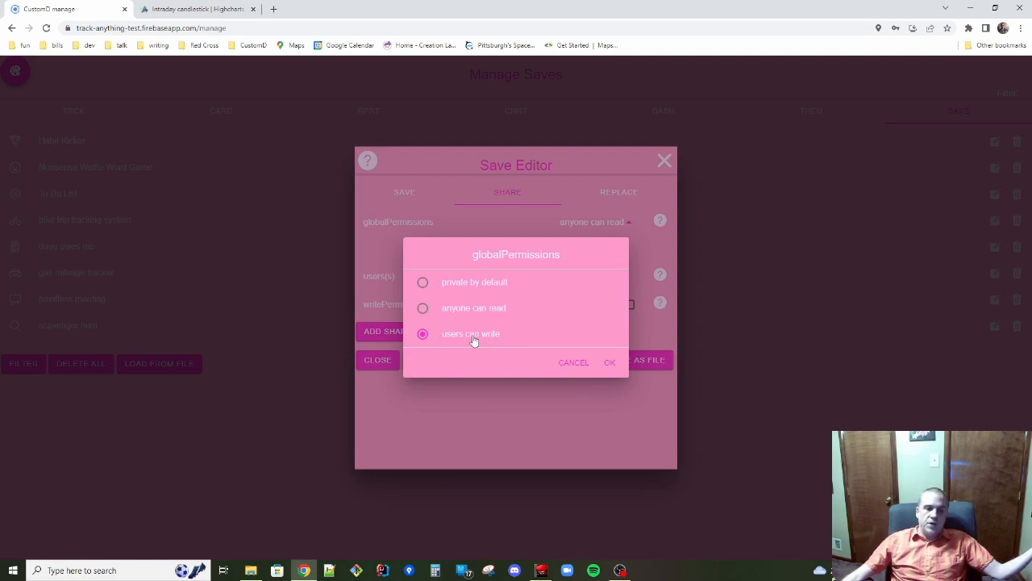
{"action": "left_click", "coordinate": [458, 311]}
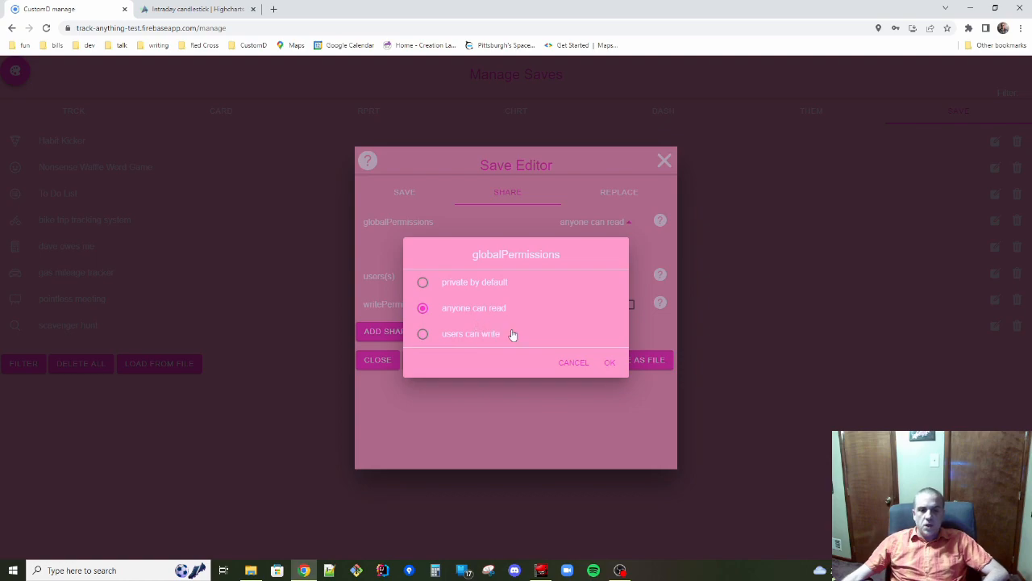
{"action": "left_click", "coordinate": [610, 363]}
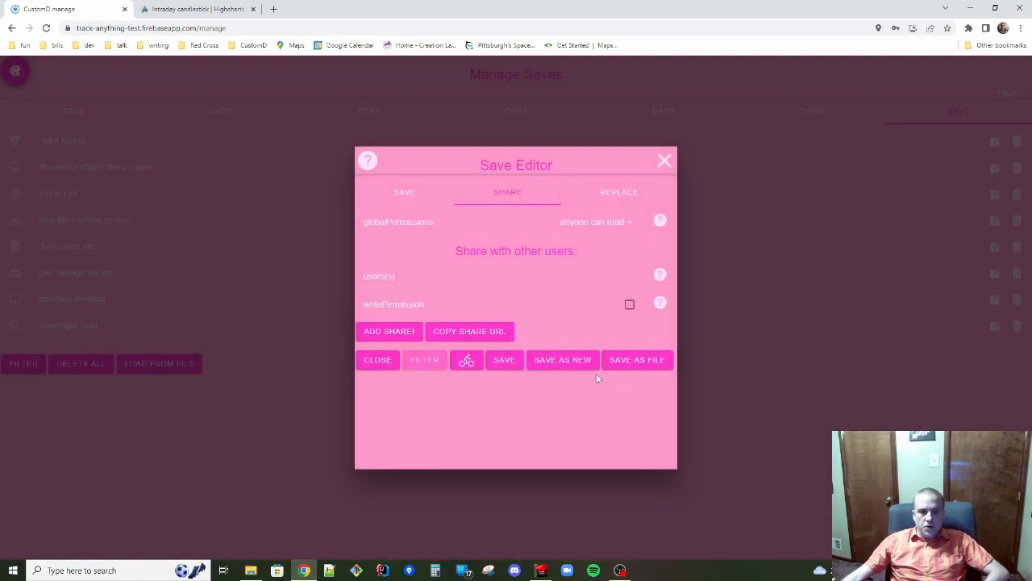
{"action": "left_click", "coordinate": [590, 223]}
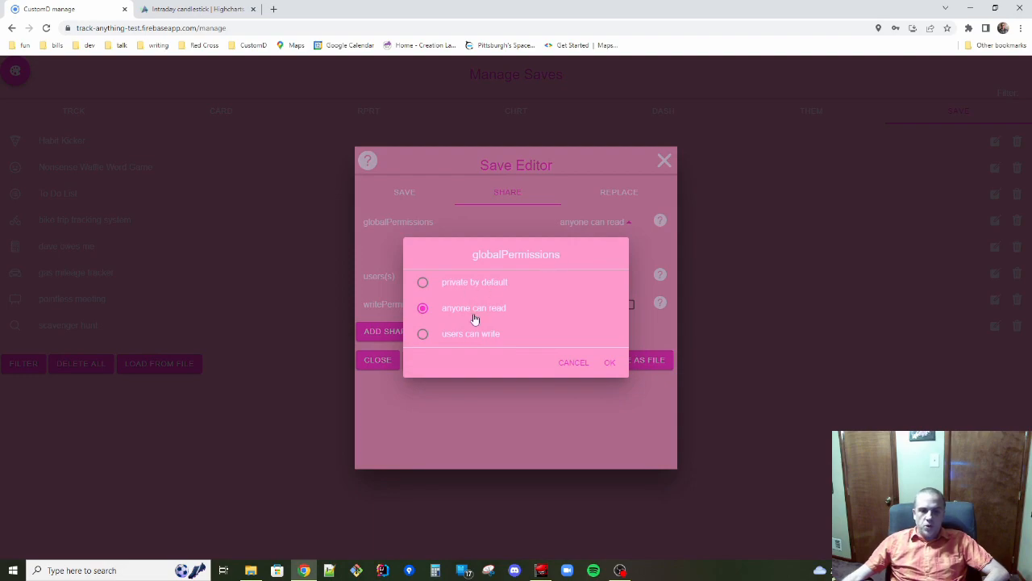
{"action": "left_click", "coordinate": [609, 365]}
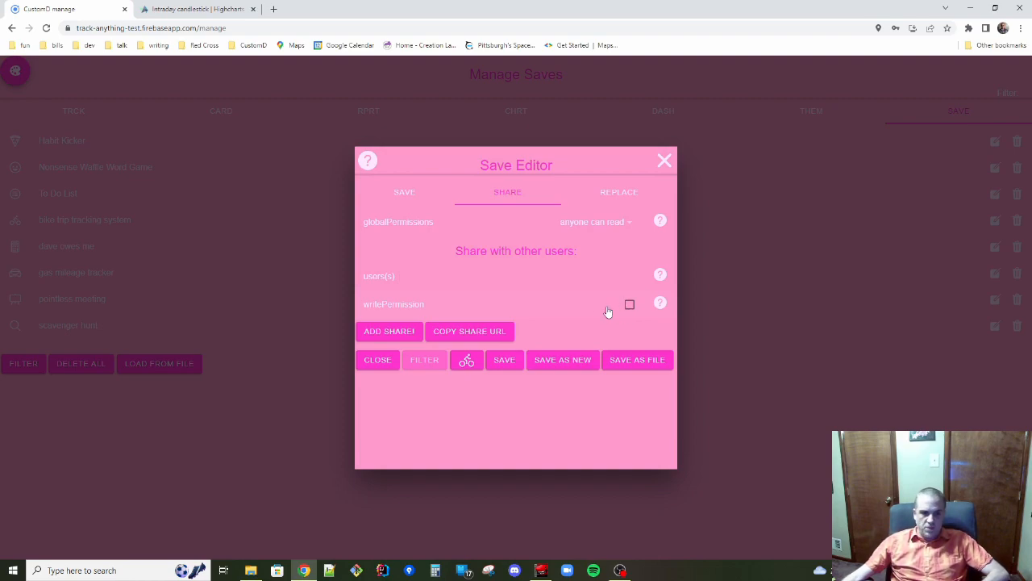
Copy the share URL of the bike trip save, store its sharing settings in the cloud and close the editor.
{"action": "left_click", "coordinate": [411, 194]}
{"action": "left_click", "coordinate": [509, 196]}
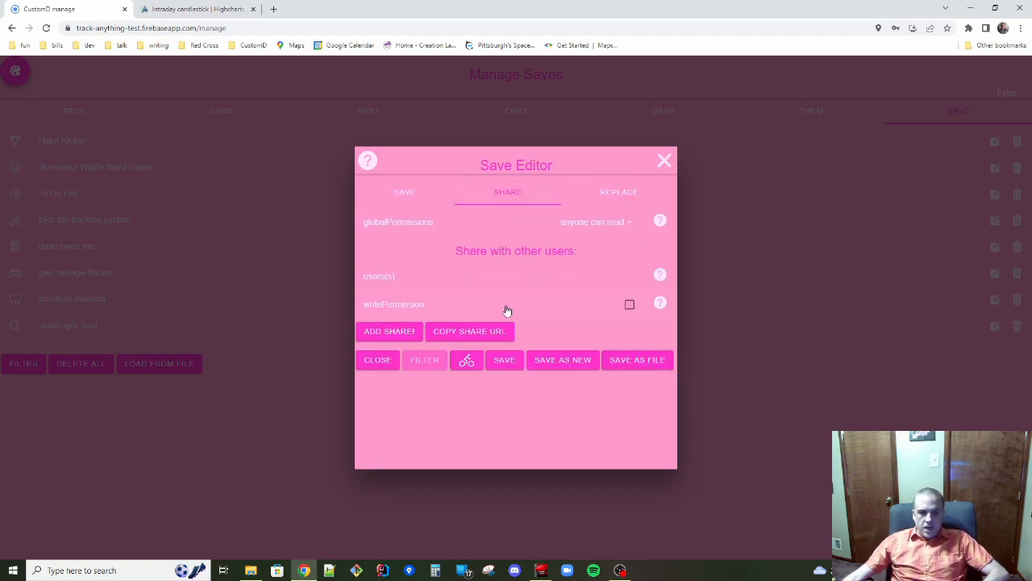
{"action": "left_click", "coordinate": [495, 337]}
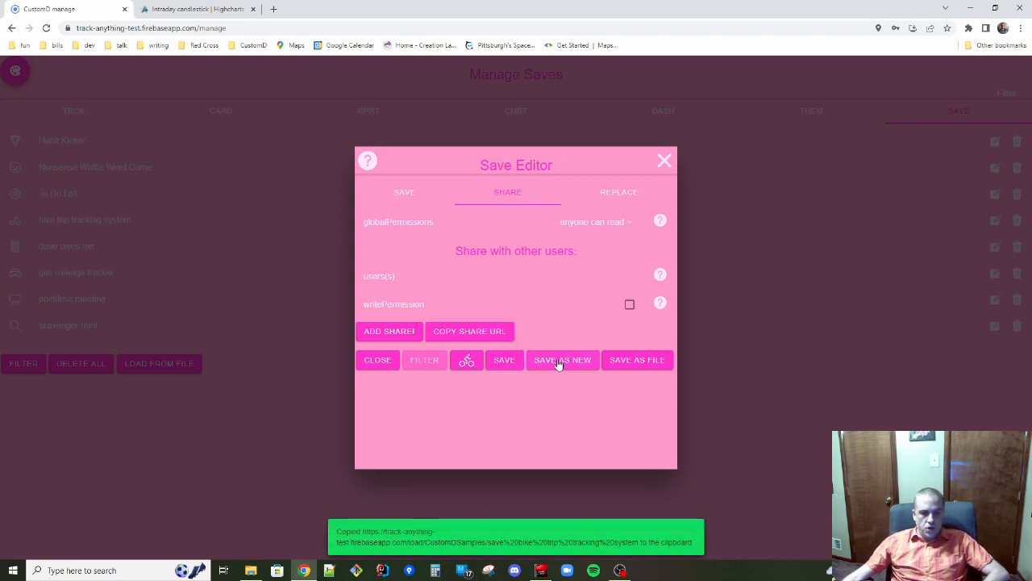
{"action": "left_click", "coordinate": [664, 161]}
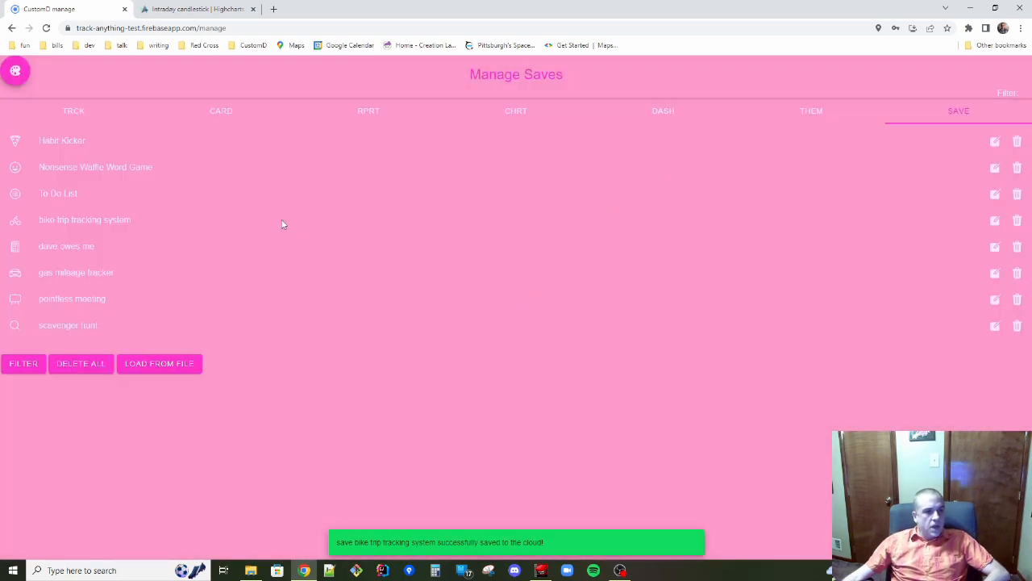
View the info of the bike trip tracking system save to review its included items.
{"action": "left_click", "coordinate": [250, 223]}
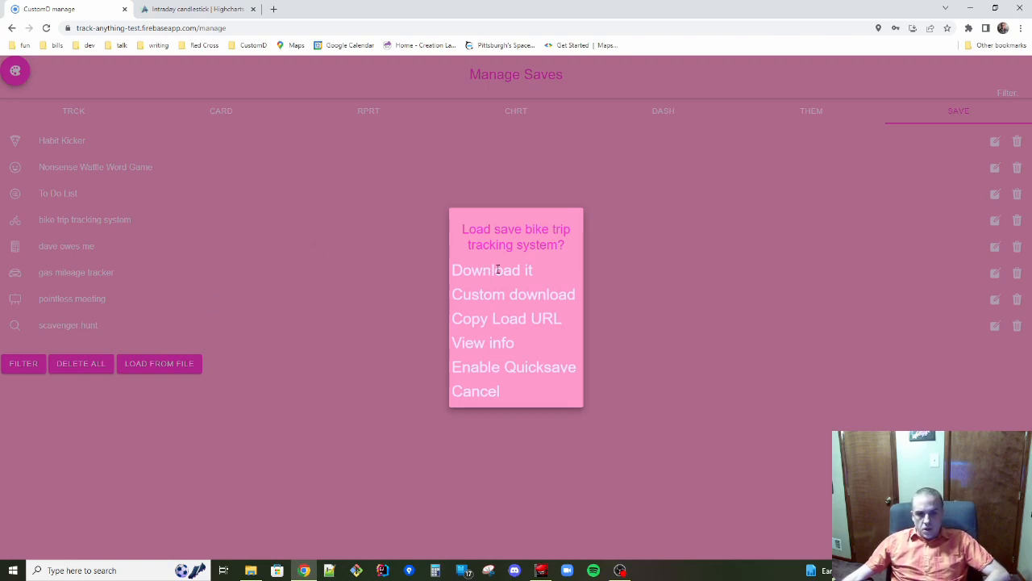
{"action": "left_click", "coordinate": [485, 342]}
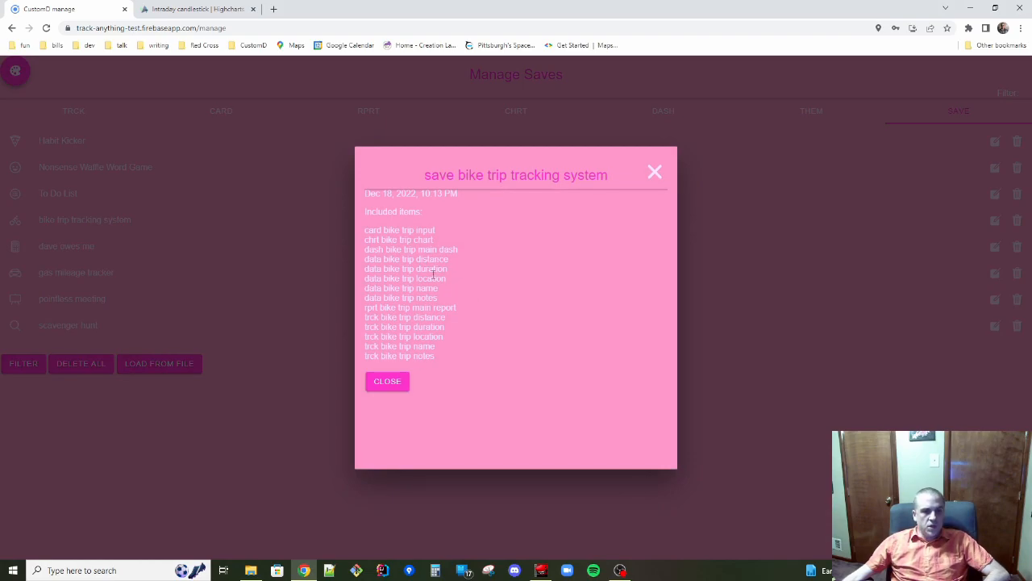
{"action": "left_click", "coordinate": [655, 173]}
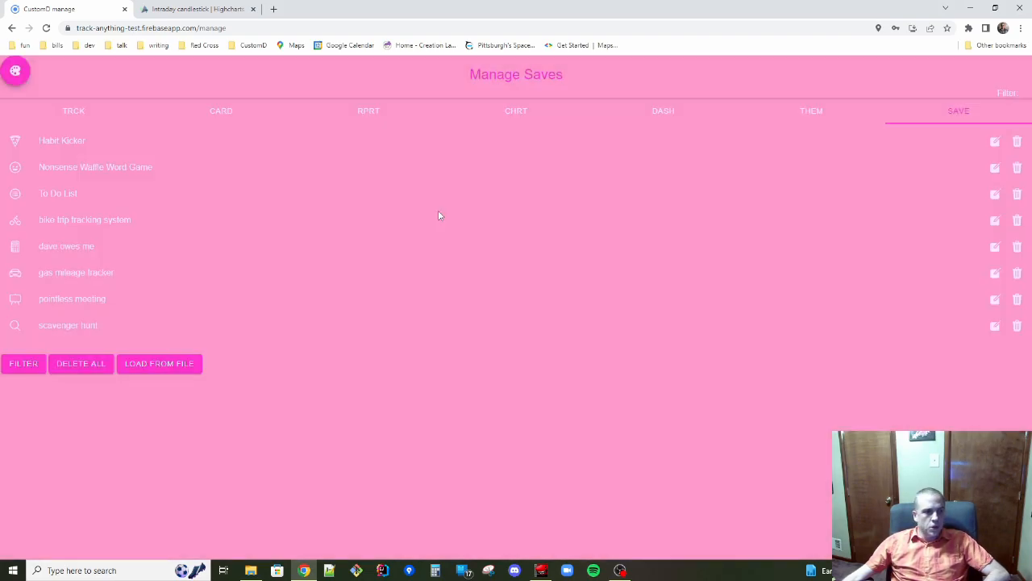
Copy the load URL of the bike trip tracking system save and inspect the pasted address in a temporary browser tab.
{"action": "left_click", "coordinate": [152, 224]}
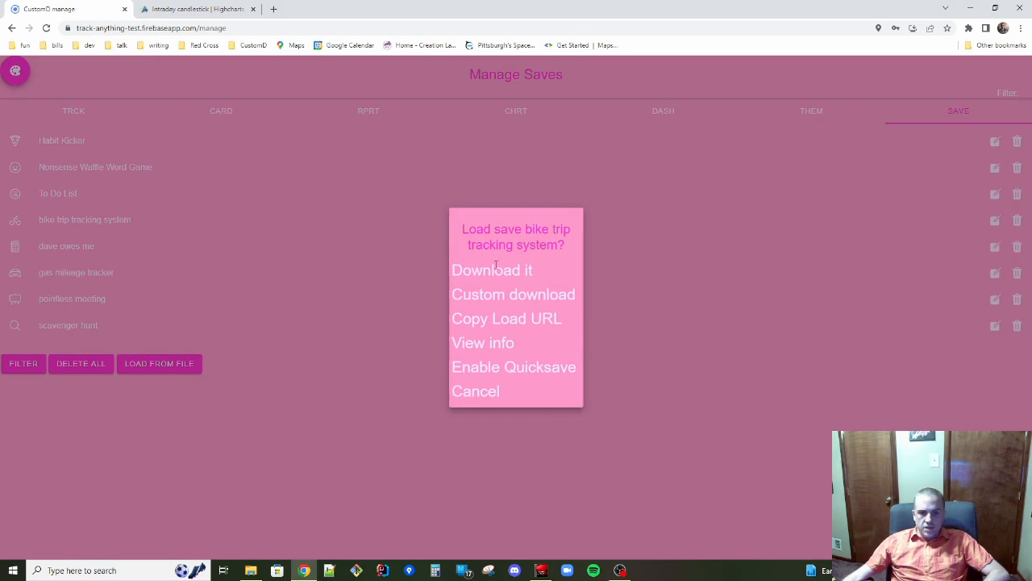
{"action": "left_click", "coordinate": [510, 321]}
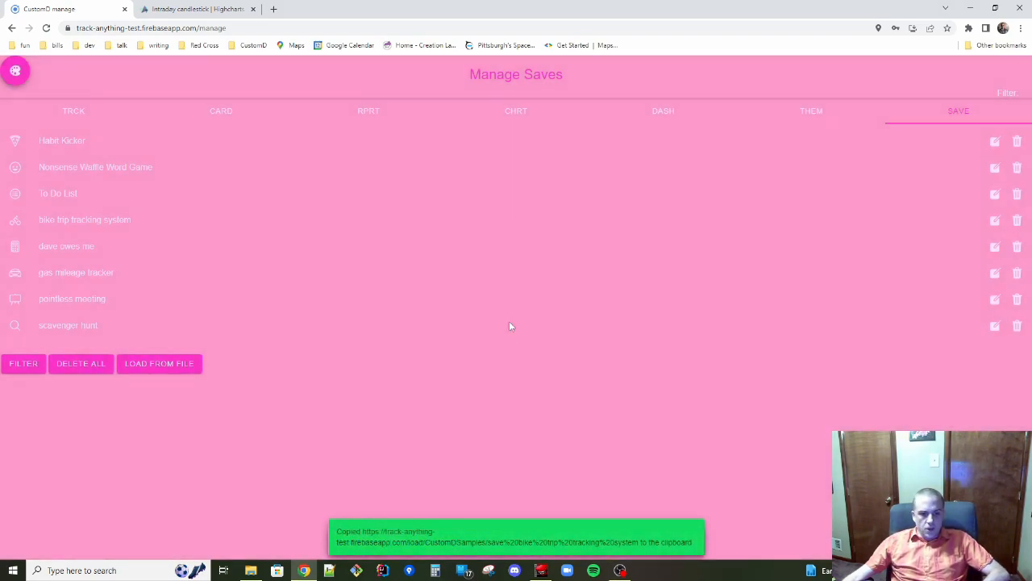
{"action": "key", "text": "ctrl+t"}
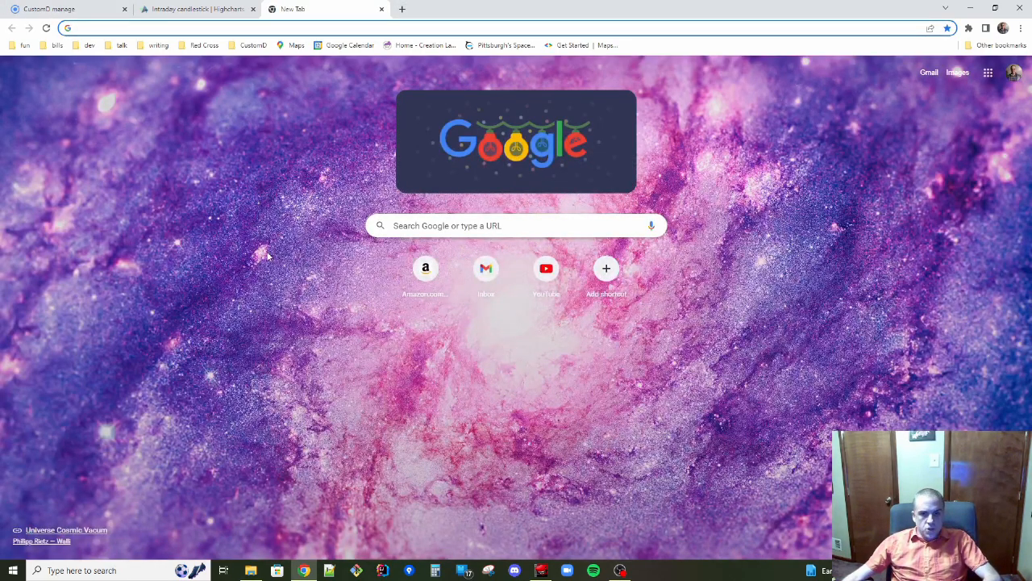
{"action": "key", "text": "ctrl+v"}
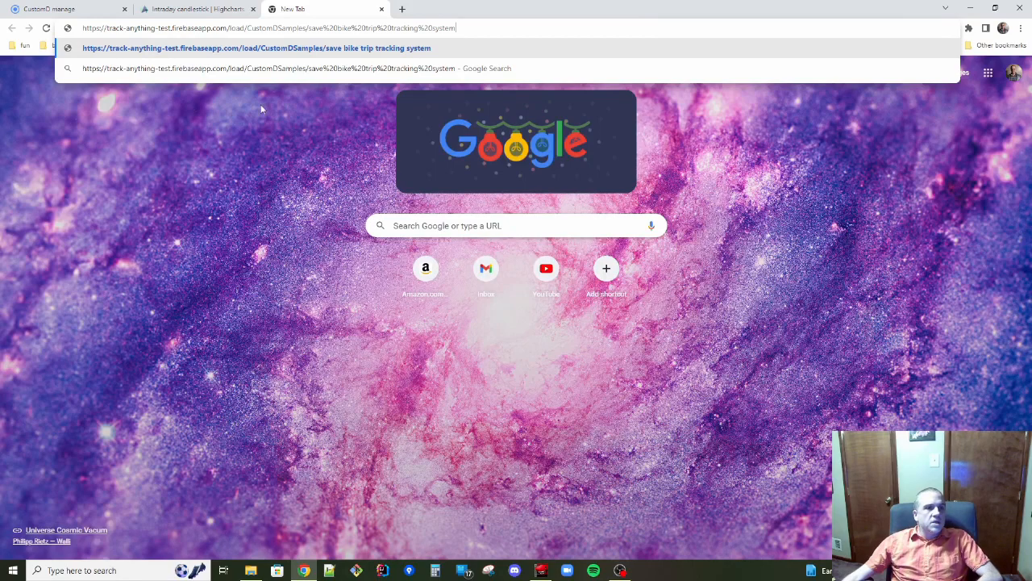
{"action": "left_click_drag", "start_coordinate": [466, 29], "coordinate": [72, 12]}
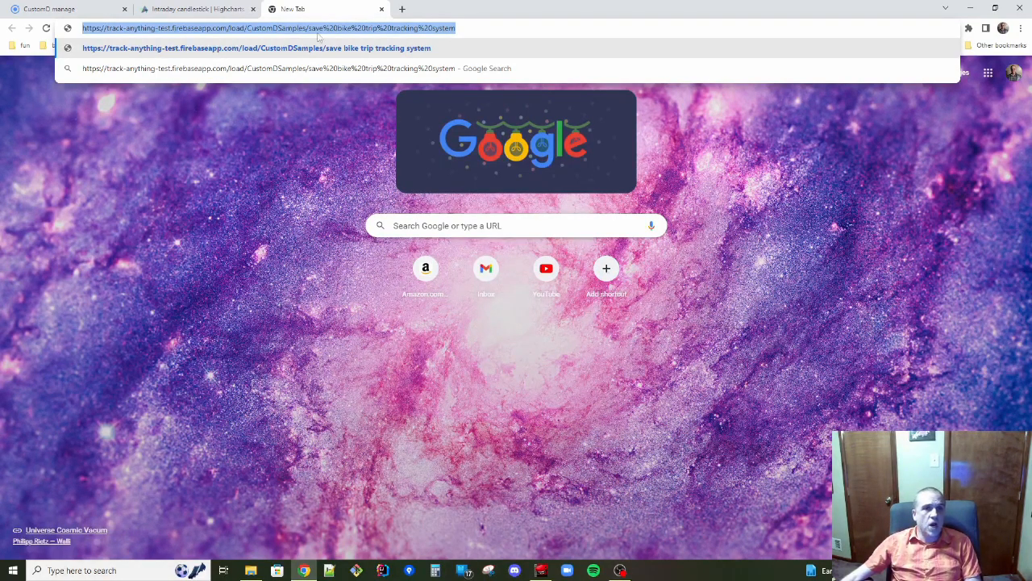
{"action": "left_click", "coordinate": [383, 10]}
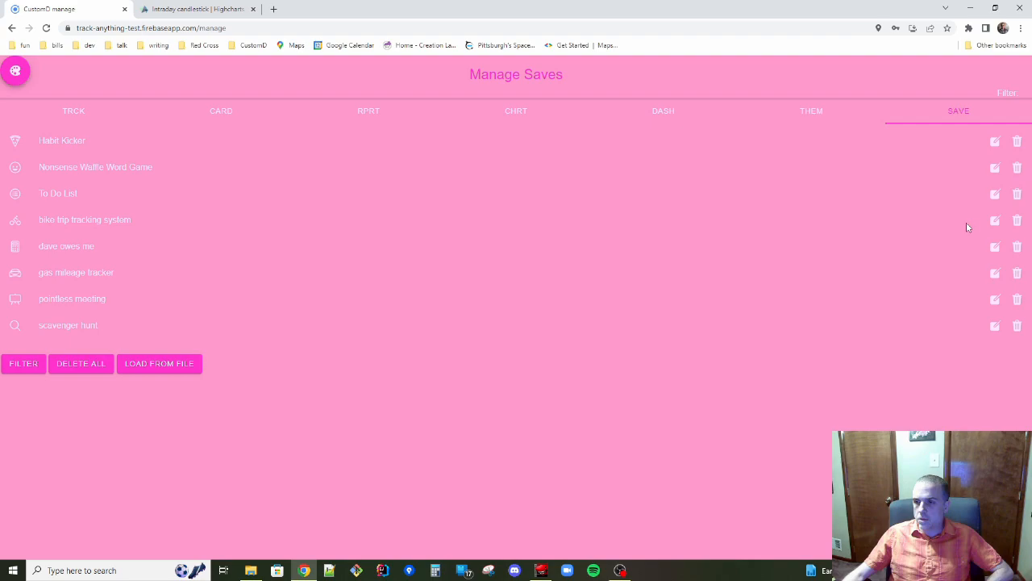
Reopen the bike trip save's sharing settings and try to share it with another user by username, with write permission enabled.
{"action": "left_click", "coordinate": [995, 220]}
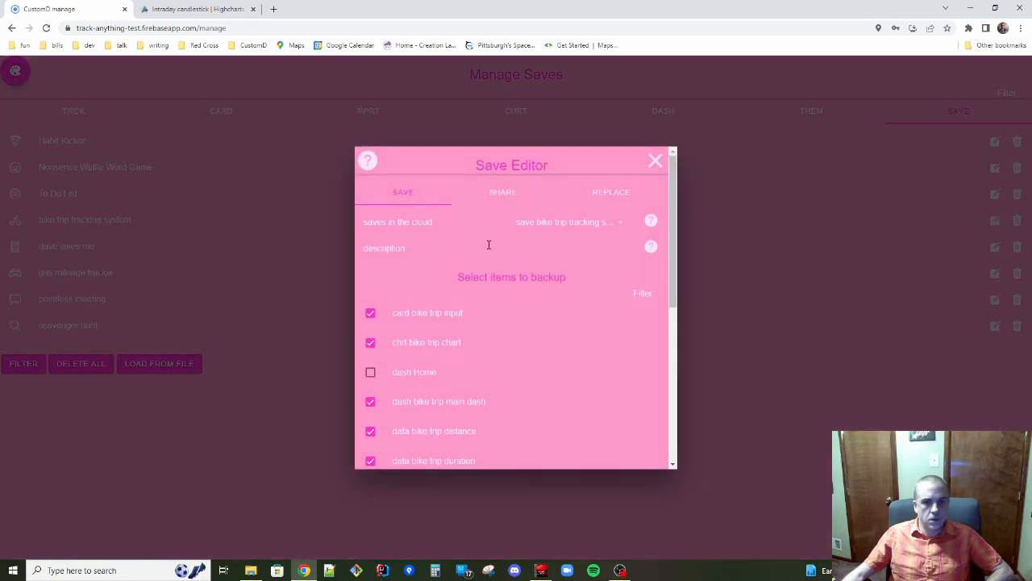
{"action": "left_click", "coordinate": [517, 195]}
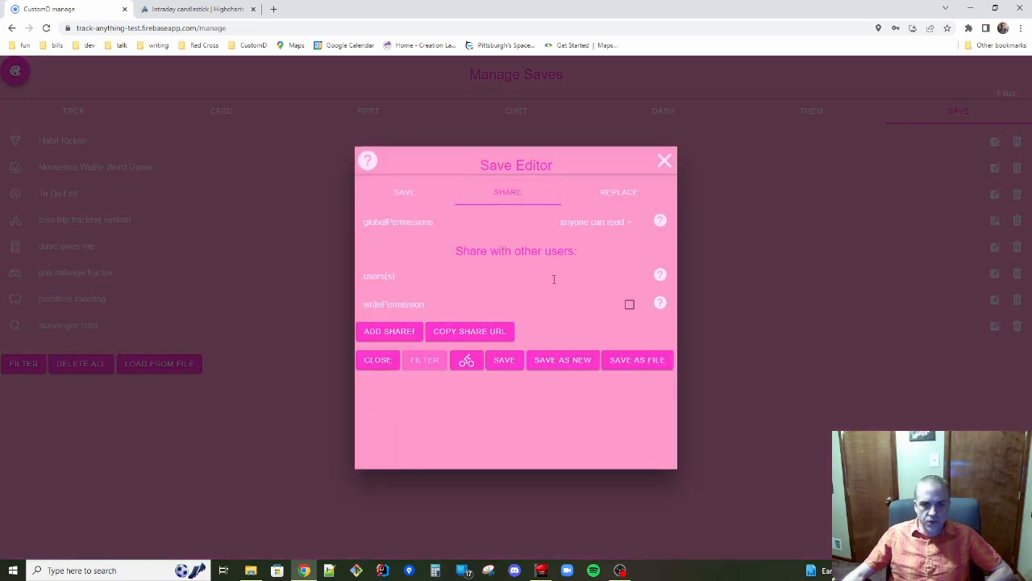
{"action": "left_click", "coordinate": [450, 277]}
{"action": "type", "text": "s"}
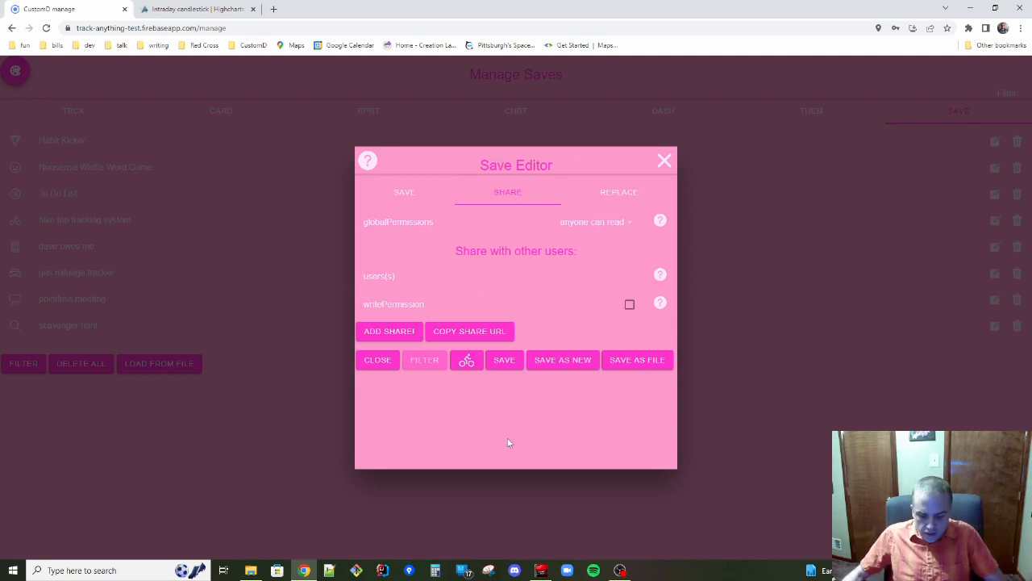
{"action": "type", "text": "gtqueeze"}
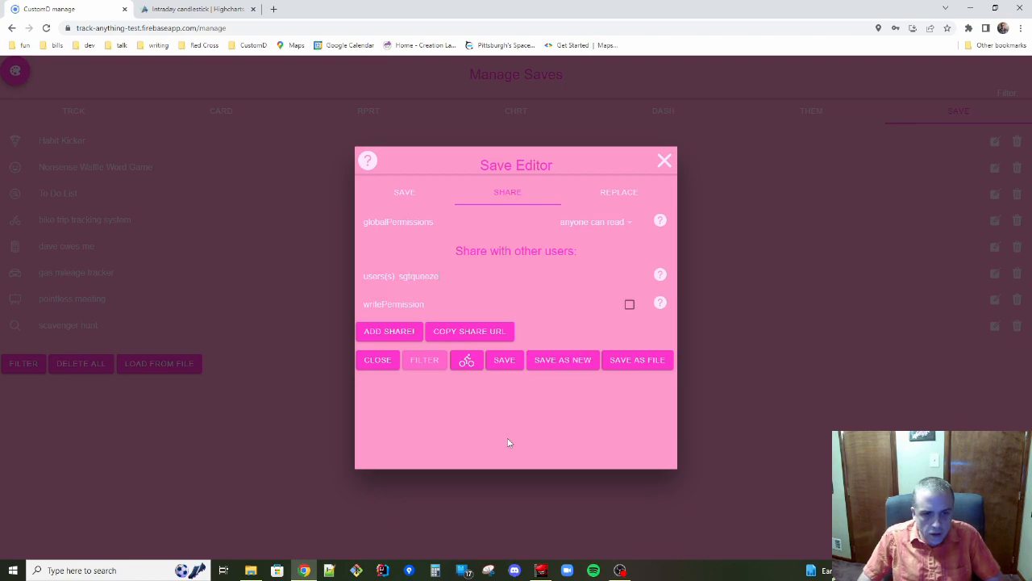
{"action": "left_click", "coordinate": [453, 305]}
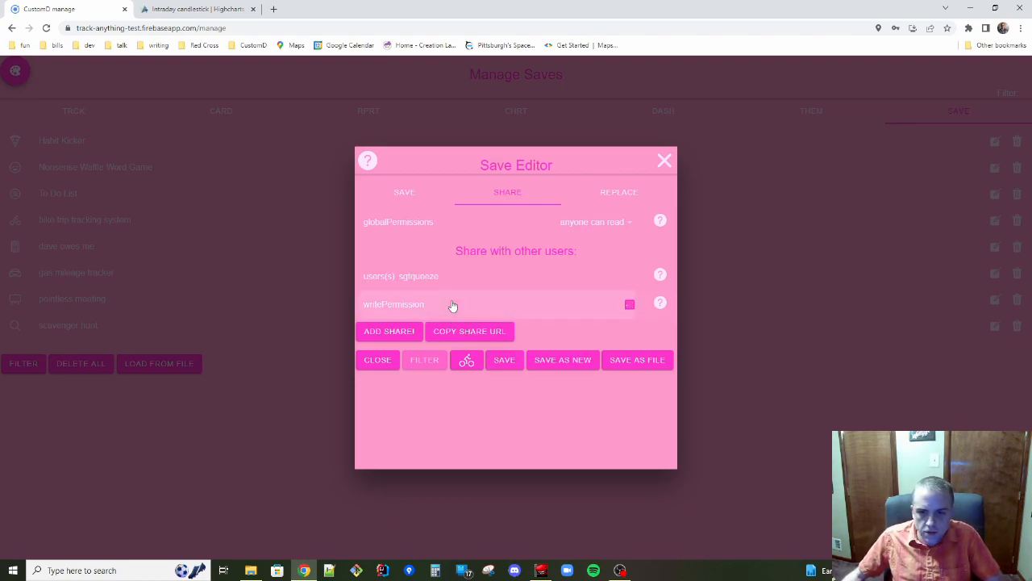
{"action": "left_click", "coordinate": [404, 337]}
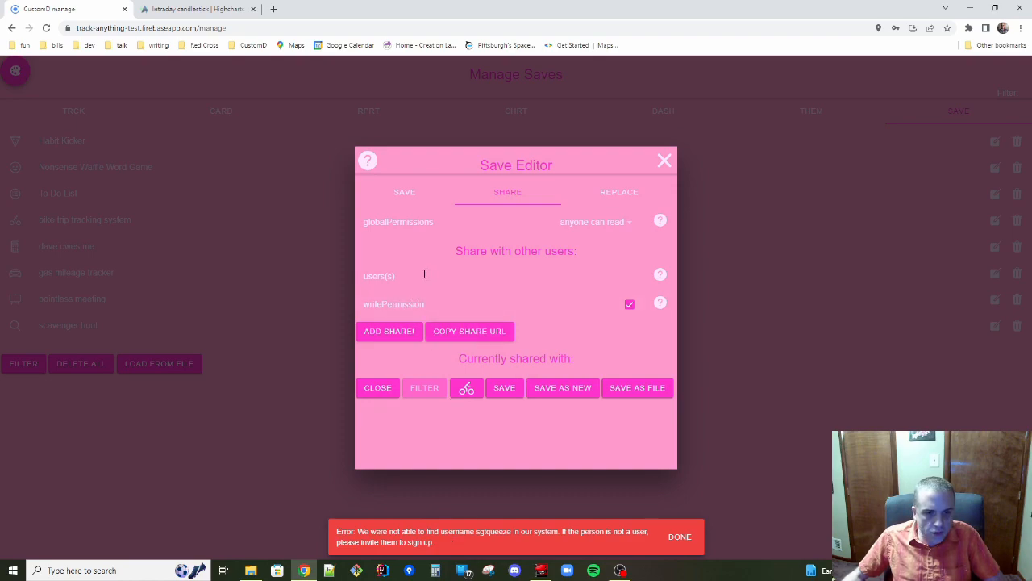
Add a share for the corrected username with write permission and save the bike trip tracking system to the cloud.
{"action": "left_click", "coordinate": [680, 536]}
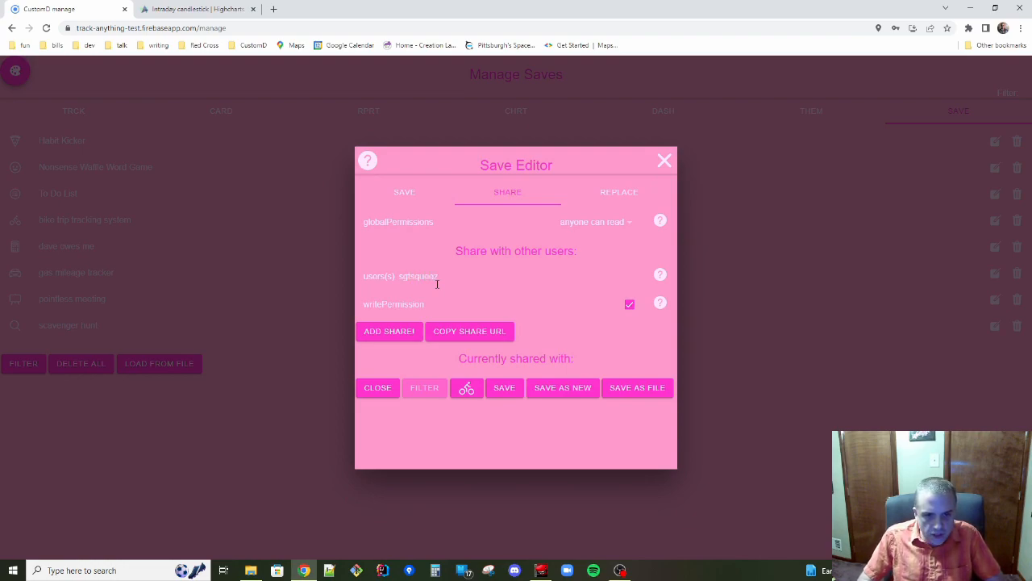
{"action": "left_click", "coordinate": [395, 337]}
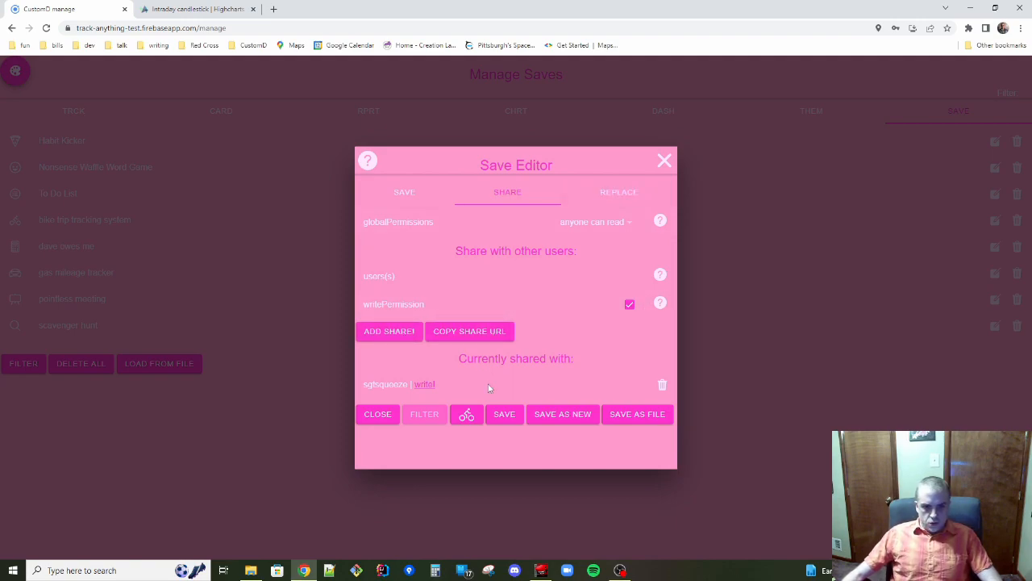
{"action": "left_click", "coordinate": [505, 415]}
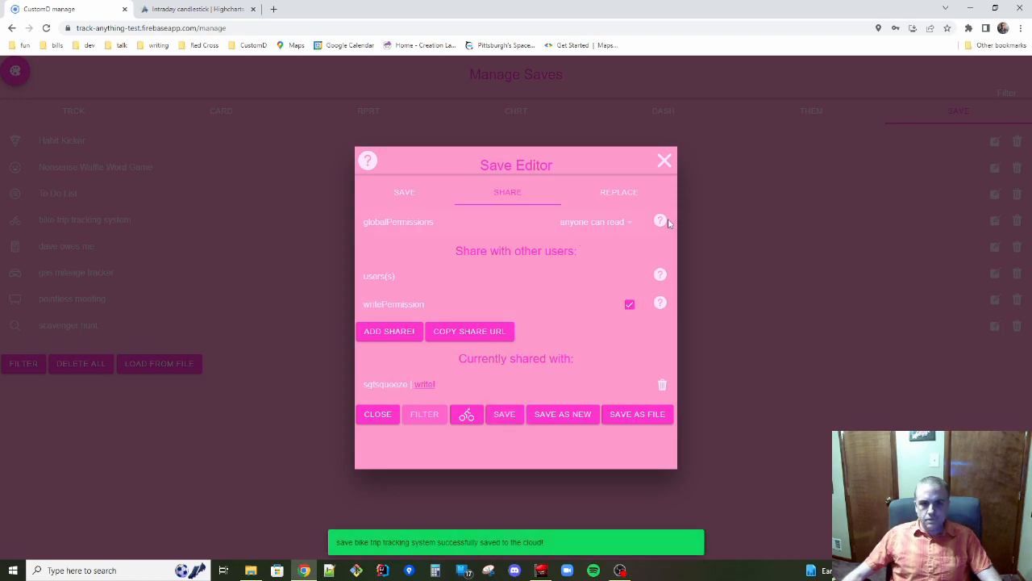
{"action": "left_click", "coordinate": [806, 28]}
{"action": "key", "text": "ctrl+c"}
{"action": "left_click", "coordinate": [1021, 30]}
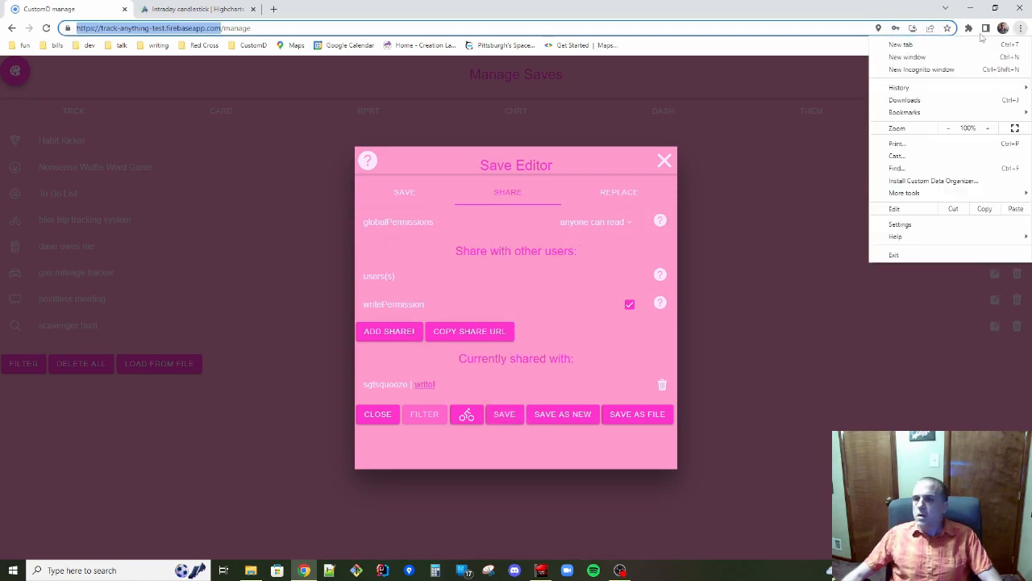
{"action": "left_click", "coordinate": [924, 73]}
{"action": "key", "text": "ctrl+v"}
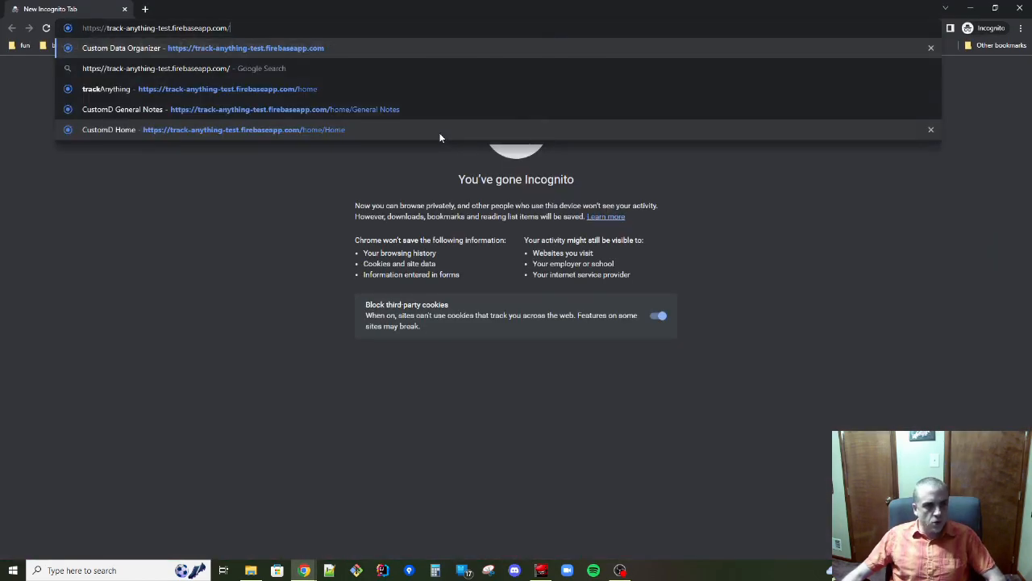
{"action": "key", "text": "Return"}
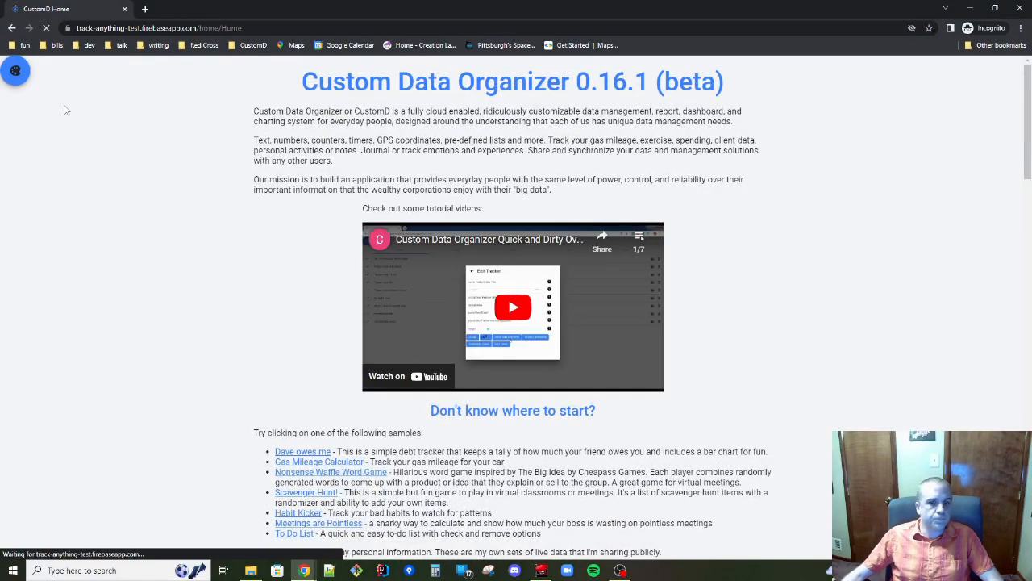
Open the settings in the incognito session and log in with the other user's account.
{"action": "left_click", "coordinate": [15, 71]}
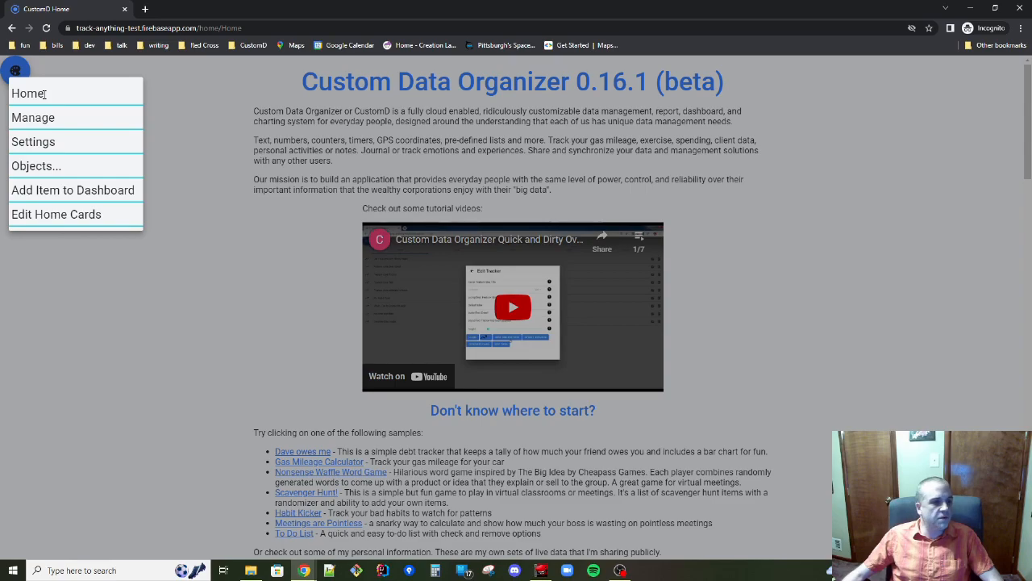
{"action": "left_click", "coordinate": [44, 143]}
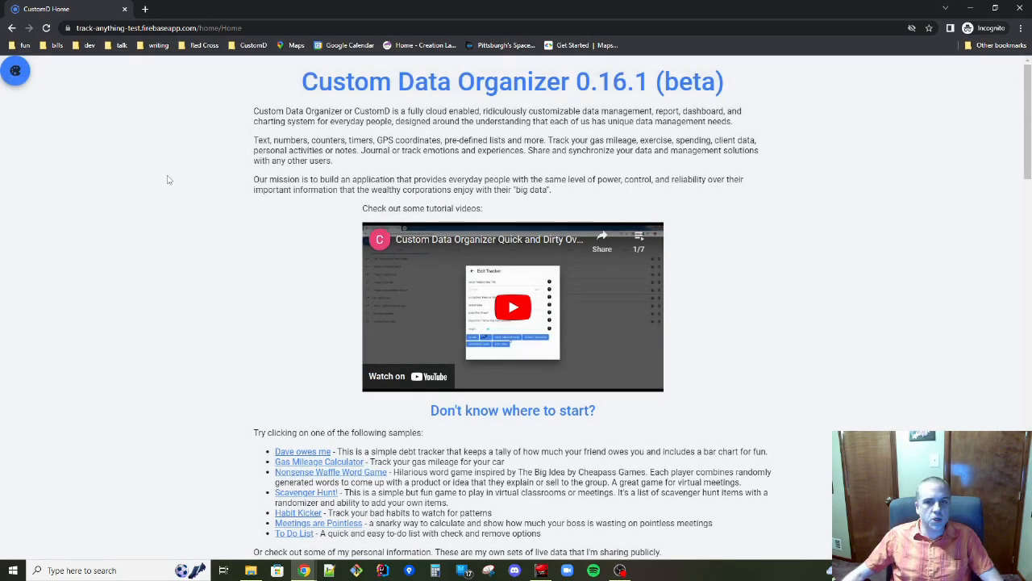
{"action": "left_click", "coordinate": [739, 111]}
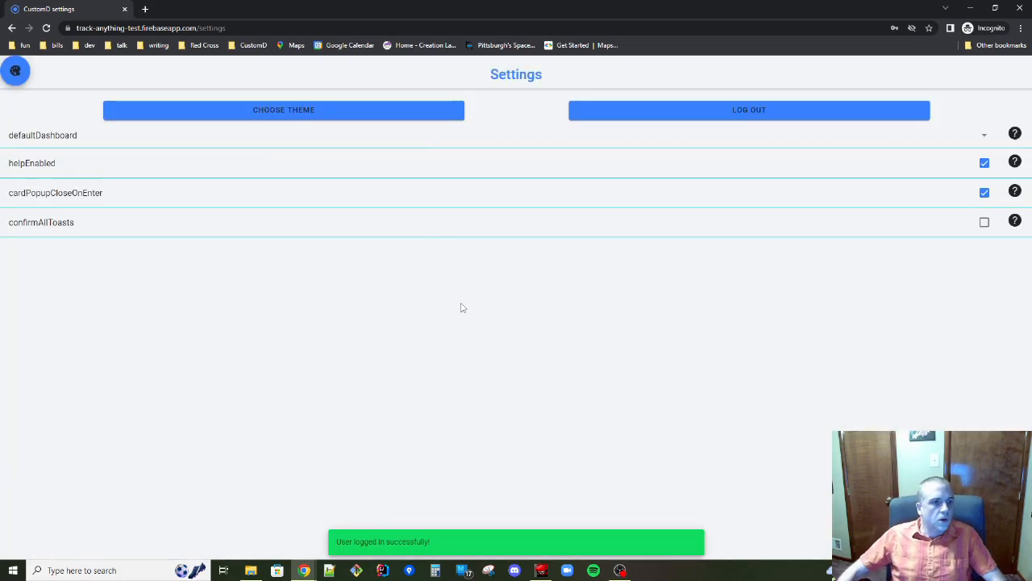
Examine the trackers and saves that the other user's account contains.
{"action": "left_click", "coordinate": [15, 71]}
{"action": "left_click", "coordinate": [37, 117]}
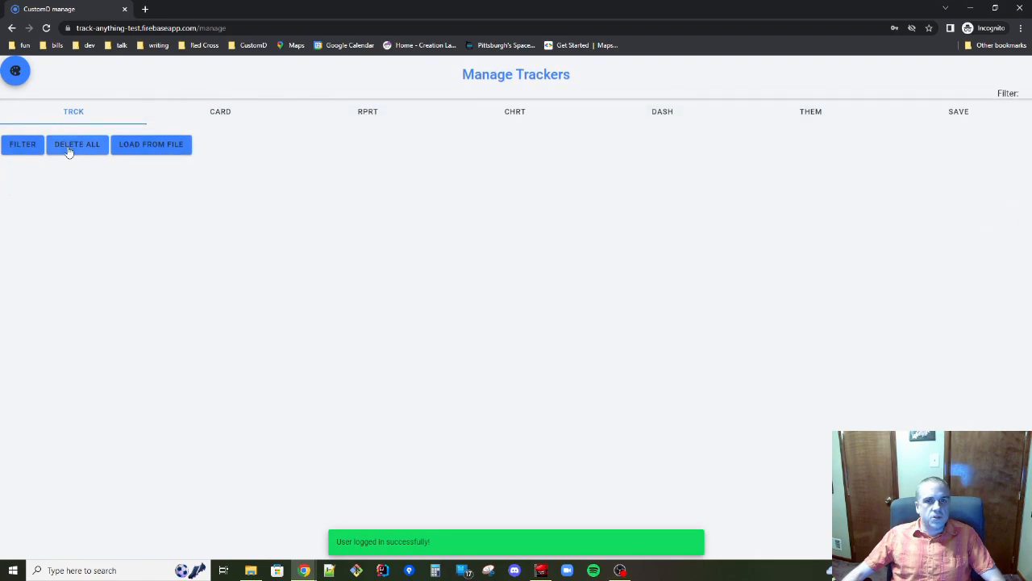
{"action": "left_click", "coordinate": [968, 113]}
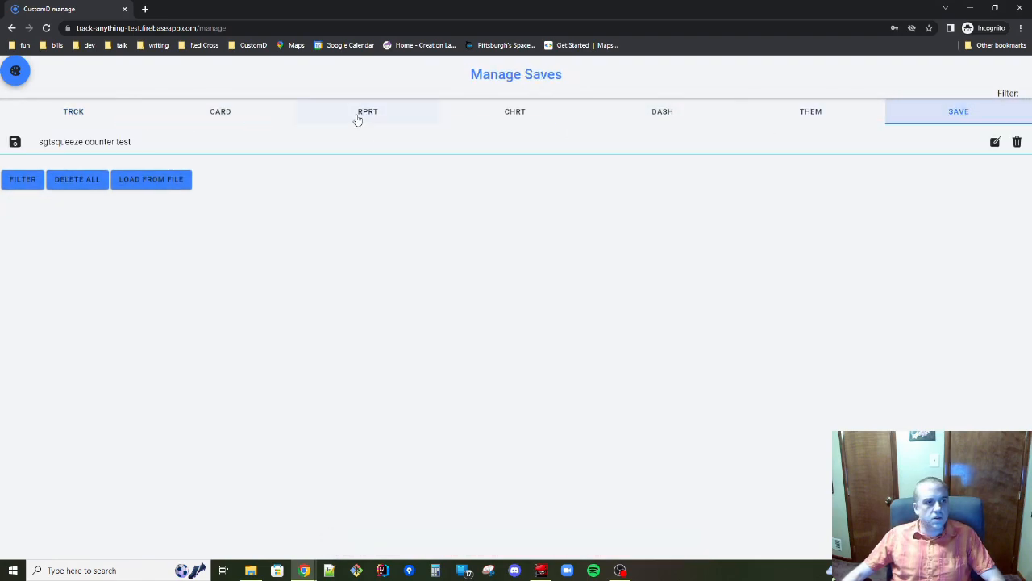
{"action": "left_click", "coordinate": [80, 119]}
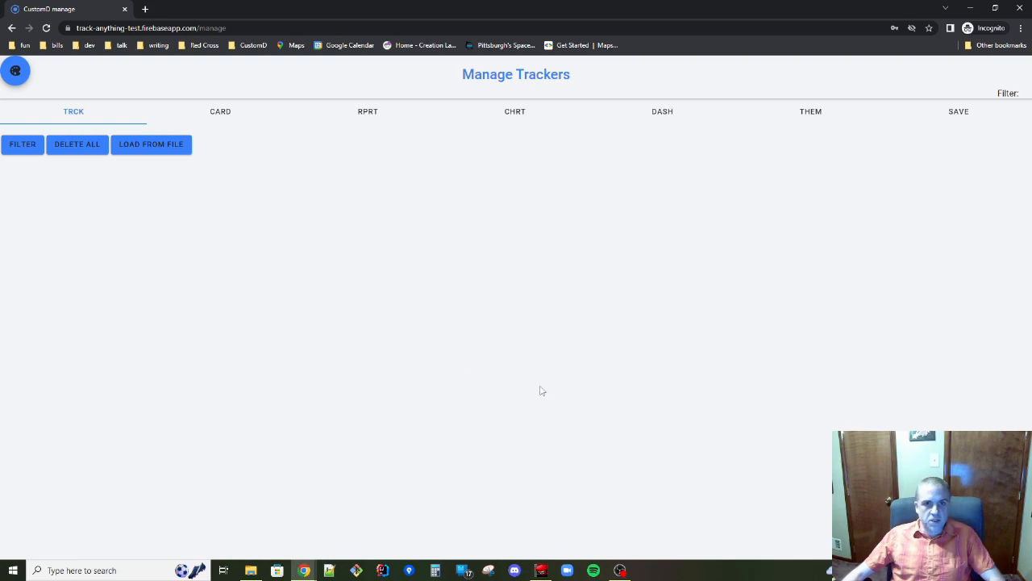
Return to the owner's browser window and copy the share URL of the bike trip tracking system save.
{"action": "mouse_move", "coordinate": [304, 570]}
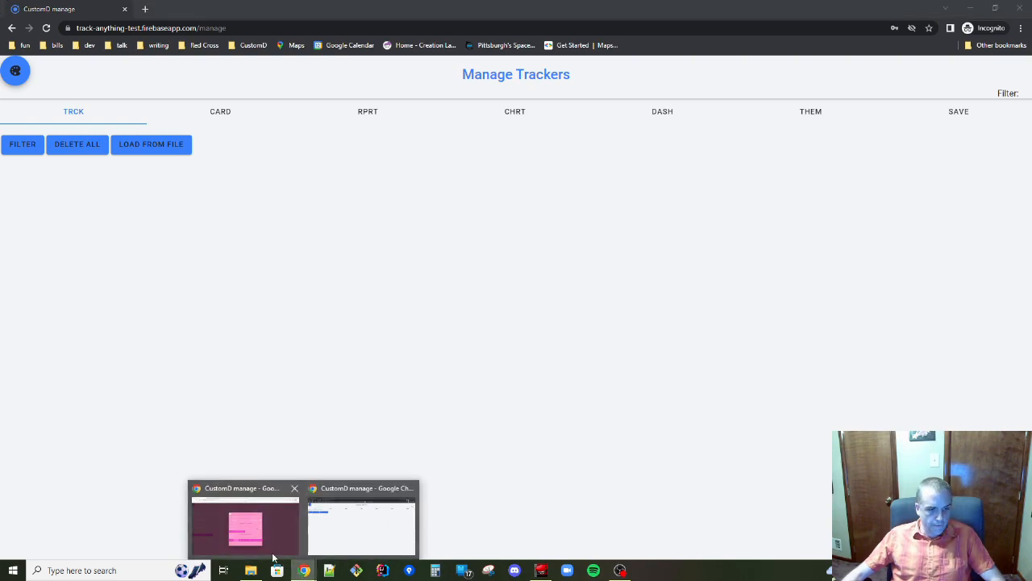
{"action": "left_click", "coordinate": [246, 510]}
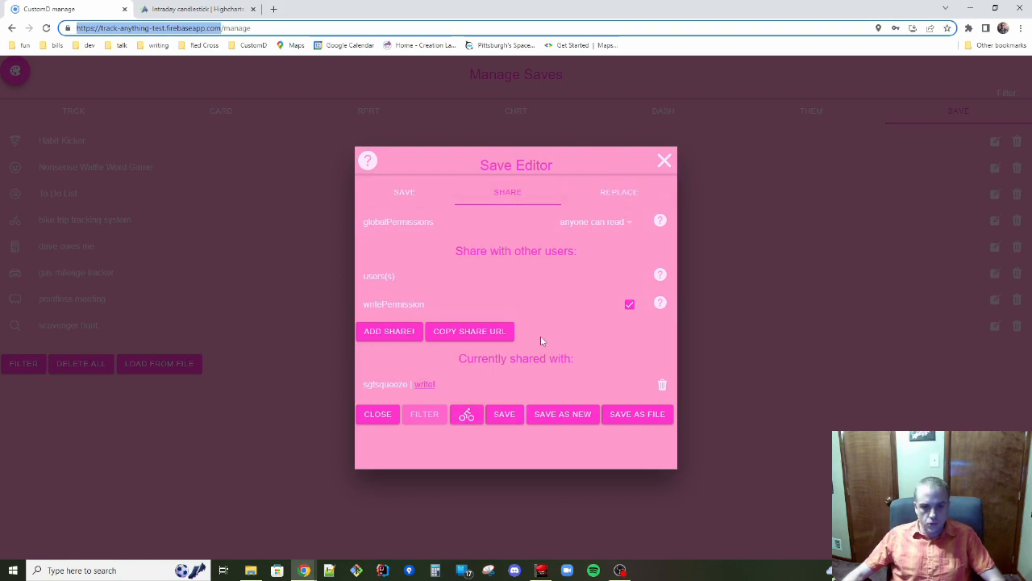
{"action": "left_click", "coordinate": [474, 332]}
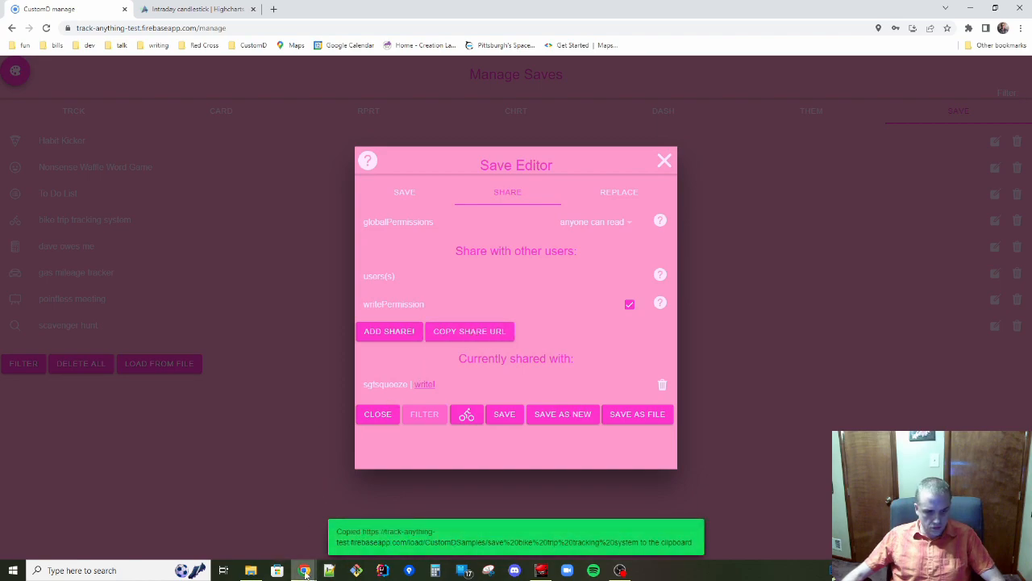
Load the copied share URL in the incognito window and download the bike trip tracking system save.
{"action": "mouse_move", "coordinate": [304, 570]}
{"action": "left_click", "coordinate": [363, 516]}
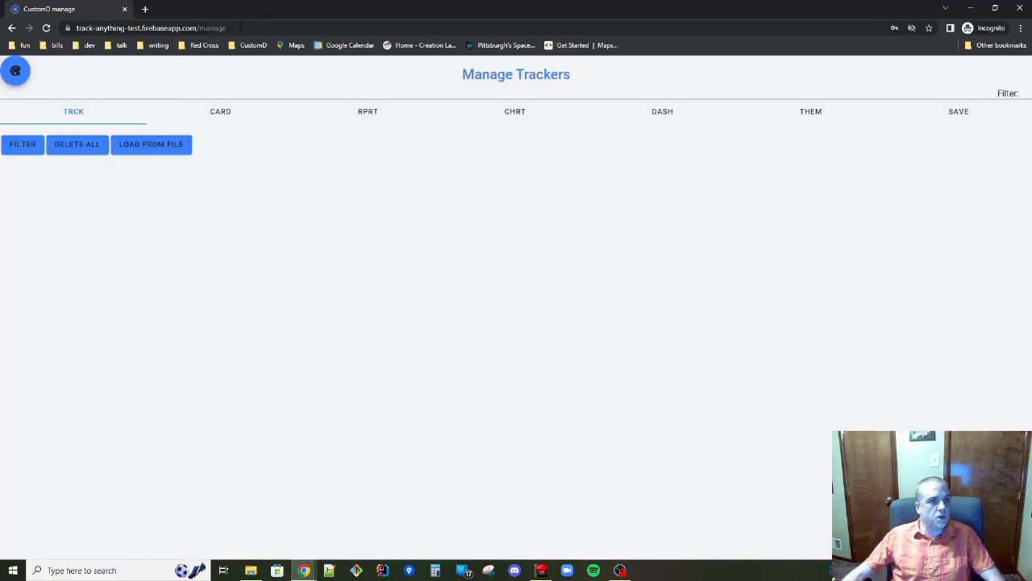
{"action": "left_click", "coordinate": [206, 28]}
{"action": "key", "text": "ctrl+v"}
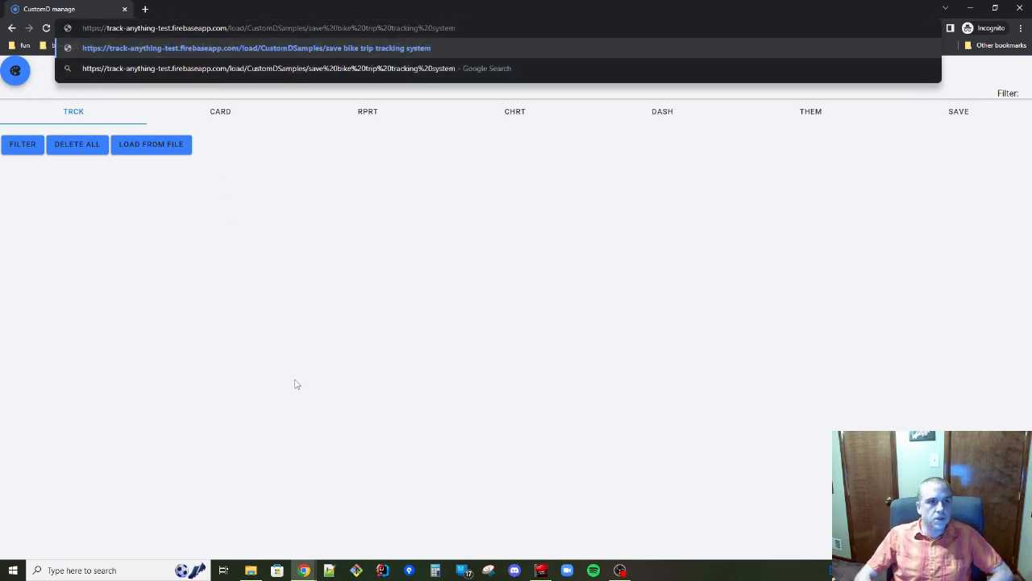
{"action": "key", "text": "Return"}
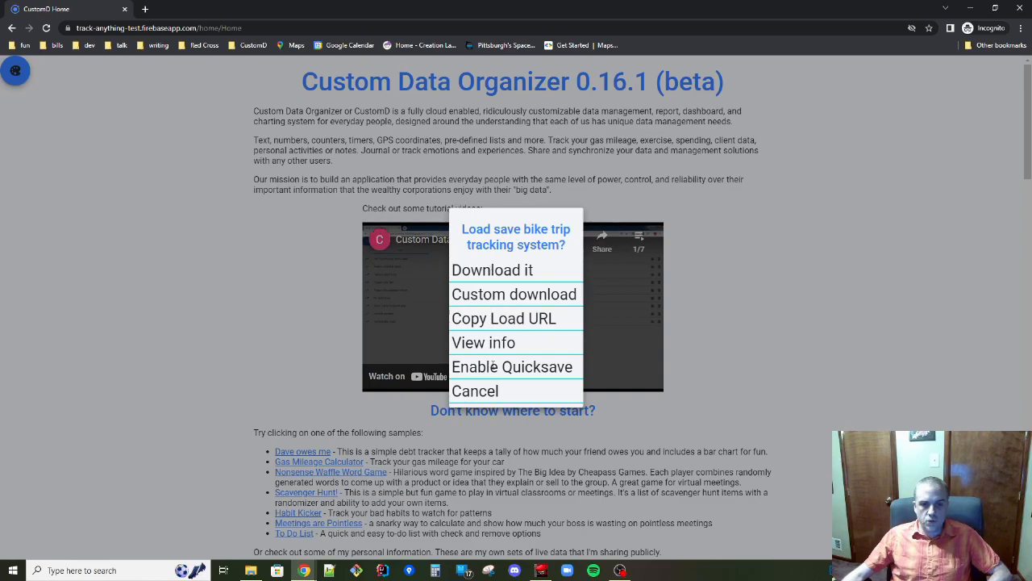
{"action": "left_click", "coordinate": [507, 270]}
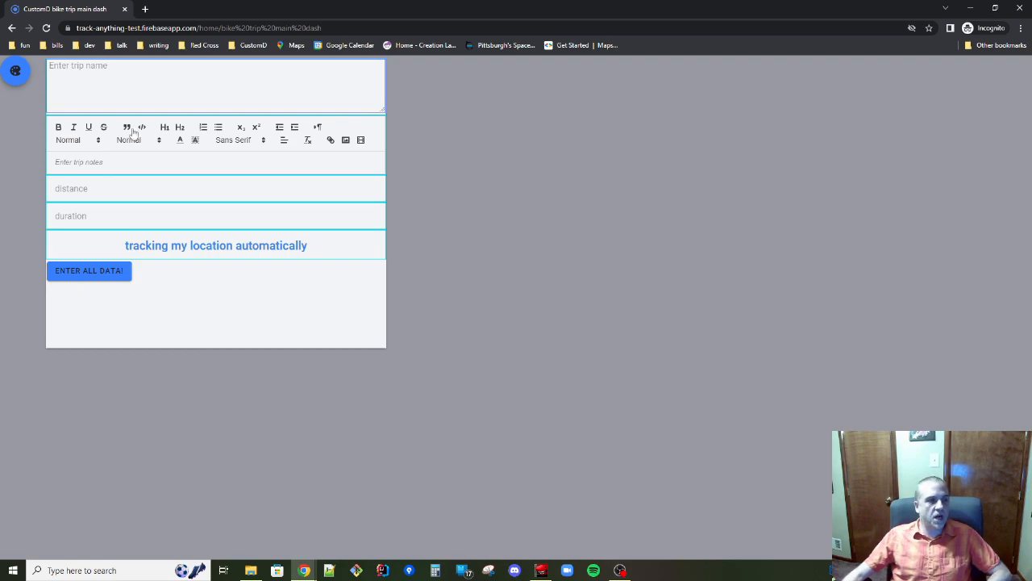
Add the report "bike trip main report" to the downloaded bike trip main dash.
{"action": "left_click", "coordinate": [16, 73]}
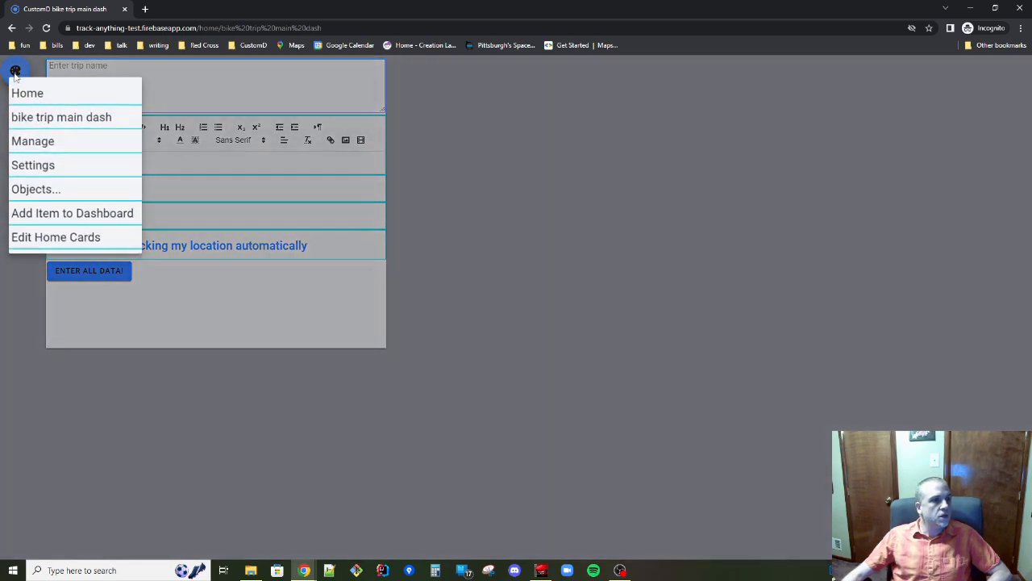
{"action": "left_click", "coordinate": [46, 215]}
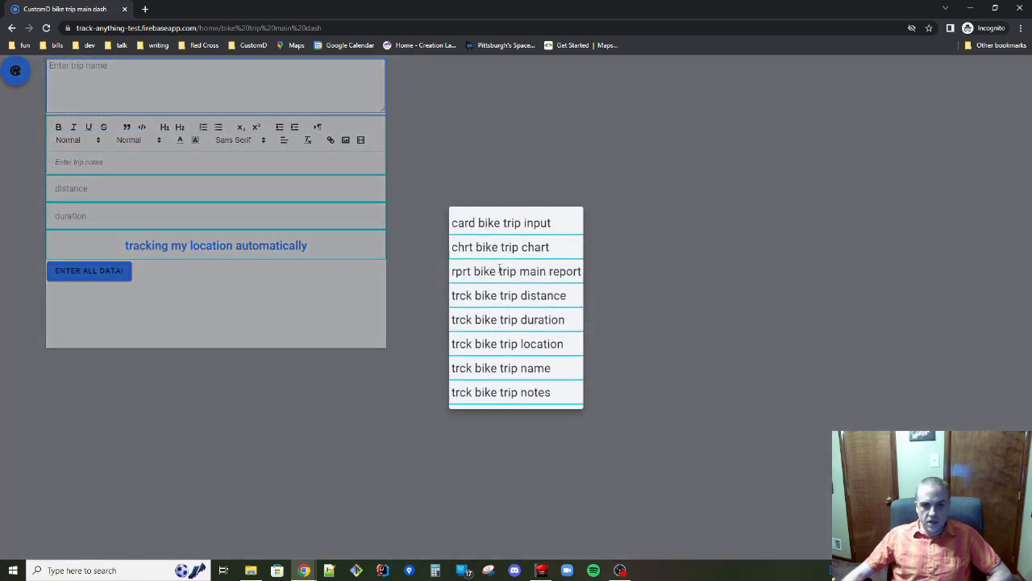
{"action": "left_click", "coordinate": [501, 272]}
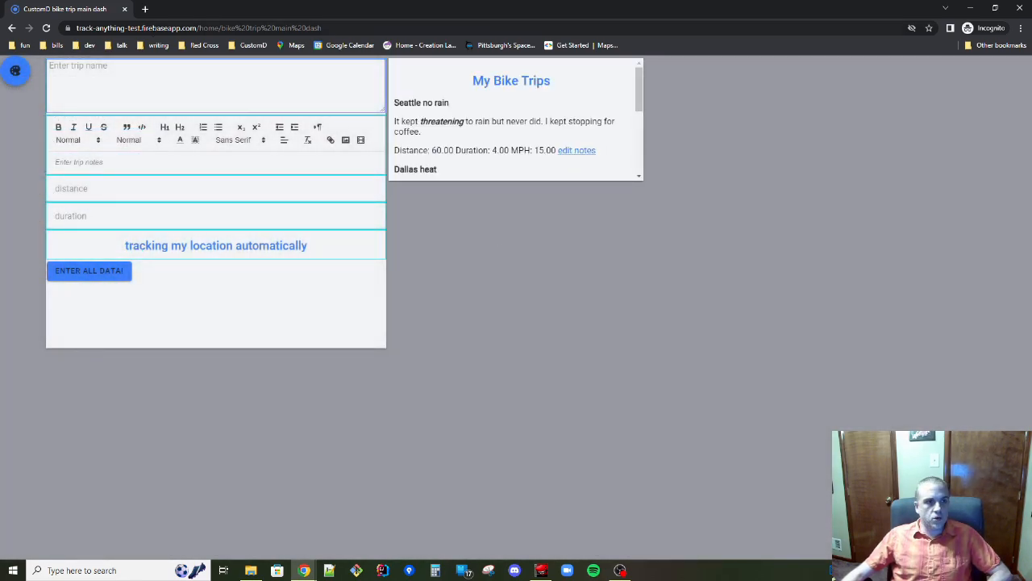
Edit the home cards, enlarge the My Bike Trips report until all its trips fit without scrolling, and quit editing.
{"action": "left_click", "coordinate": [24, 75]}
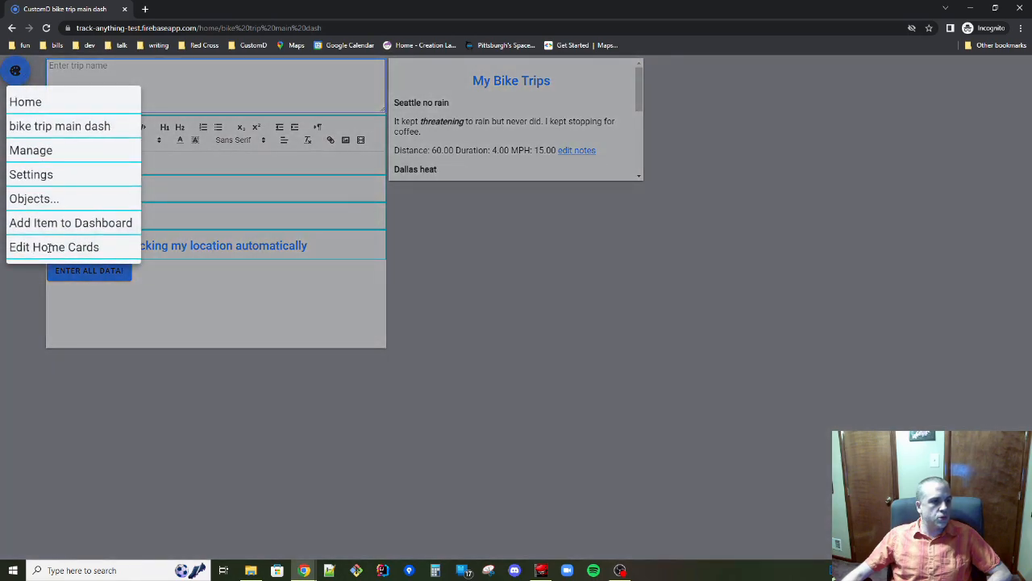
{"action": "left_click", "coordinate": [49, 231]}
{"action": "left_click_drag", "start_coordinate": [634, 172], "coordinate": [677, 360]}
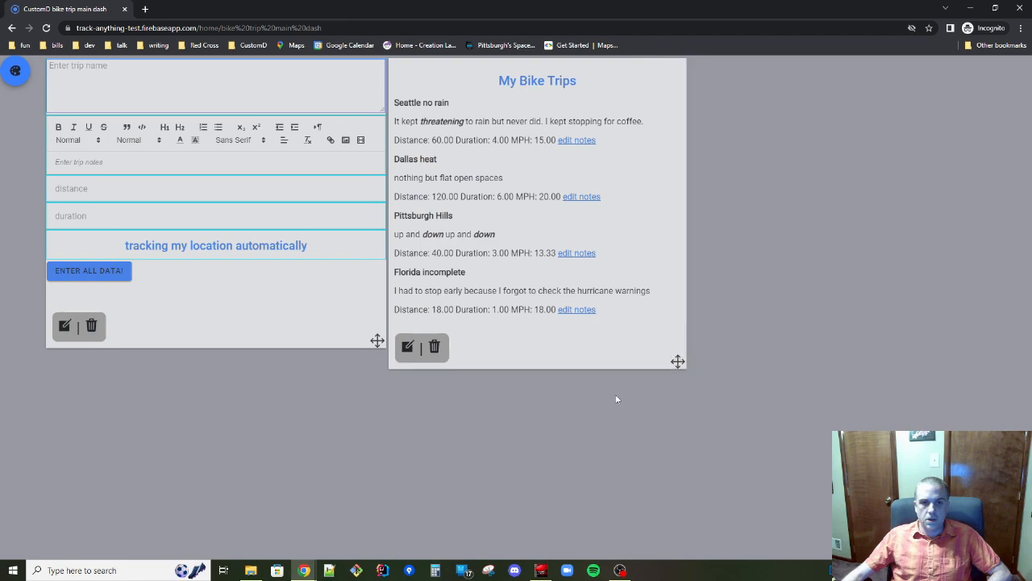
{"action": "left_click", "coordinate": [15, 71]}
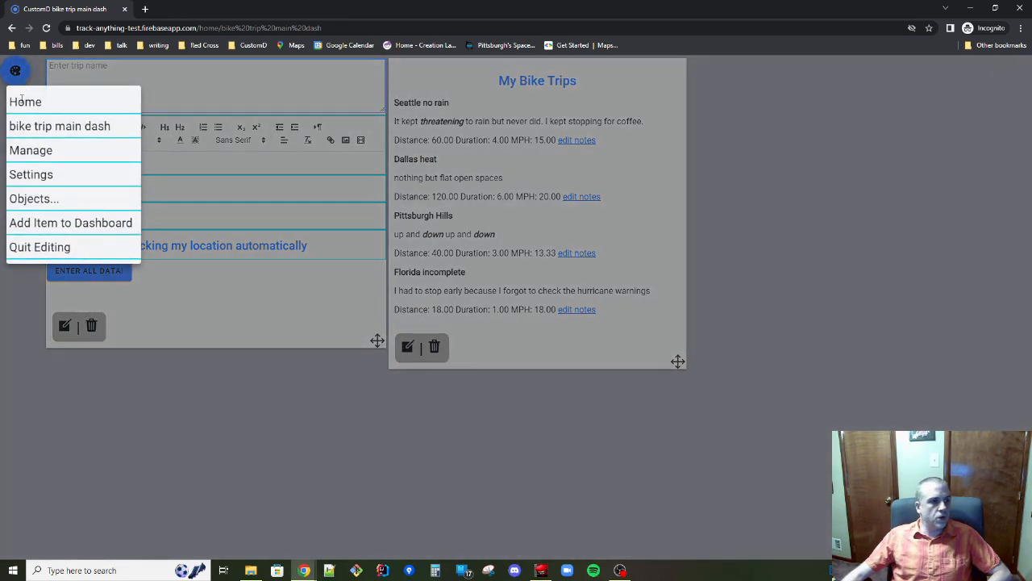
{"action": "left_click", "coordinate": [44, 246]}
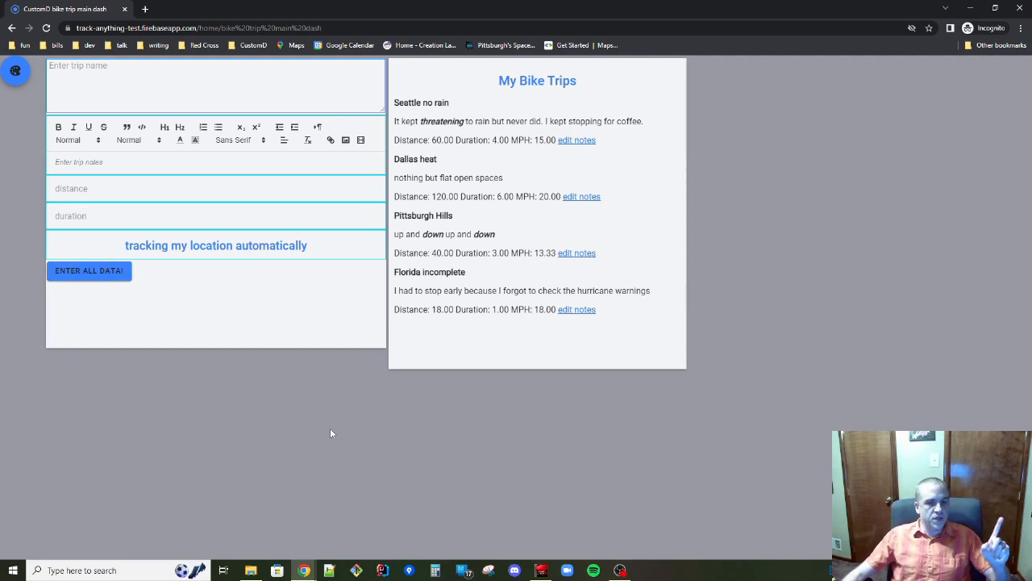
Enable Quicksave for the other user's bike trip tracking system save and load everything, overwriting the local items.
{"action": "left_click", "coordinate": [15, 70]}
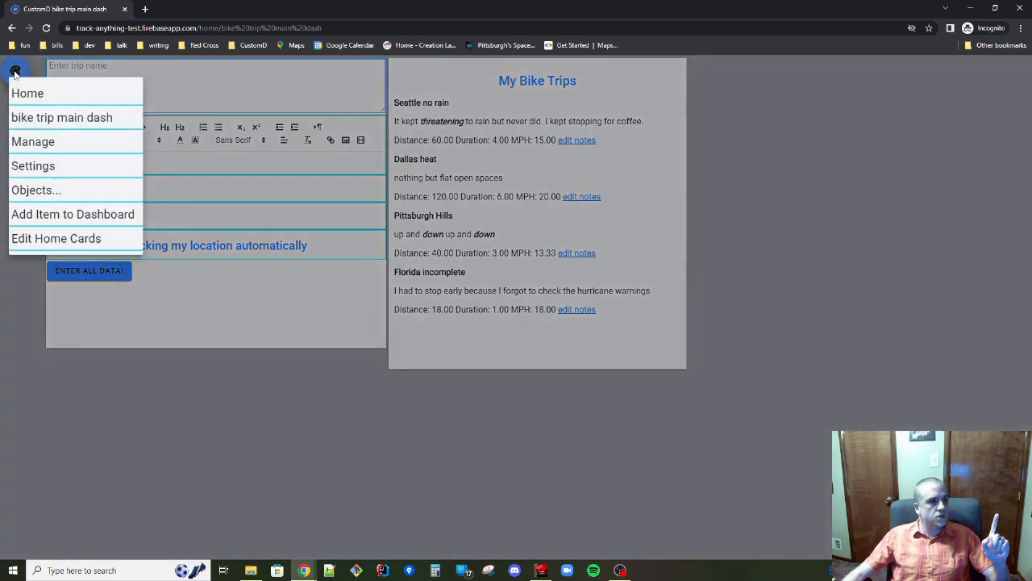
{"action": "left_click", "coordinate": [35, 142]}
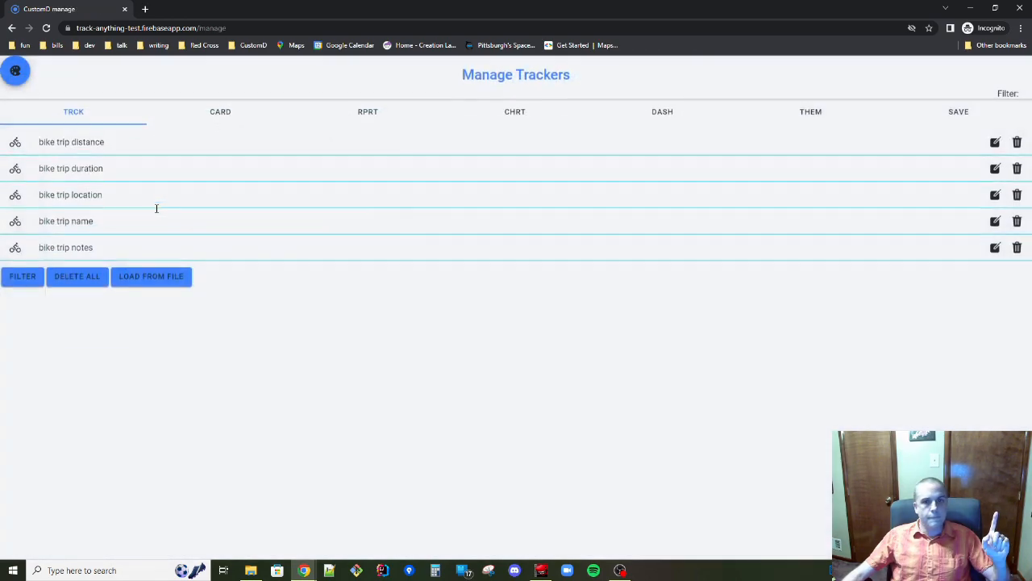
{"action": "left_click", "coordinate": [959, 110]}
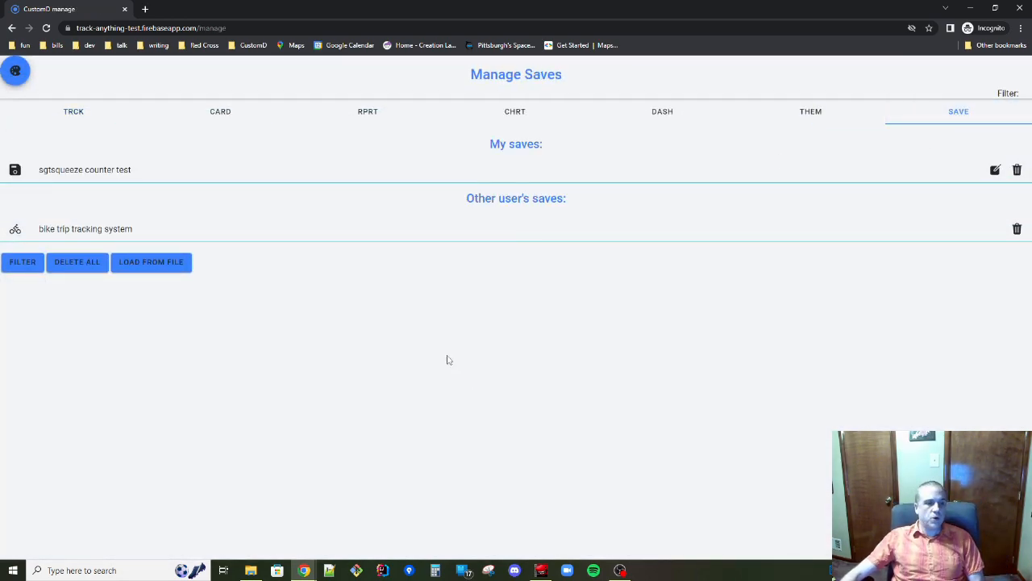
{"action": "left_click", "coordinate": [504, 236]}
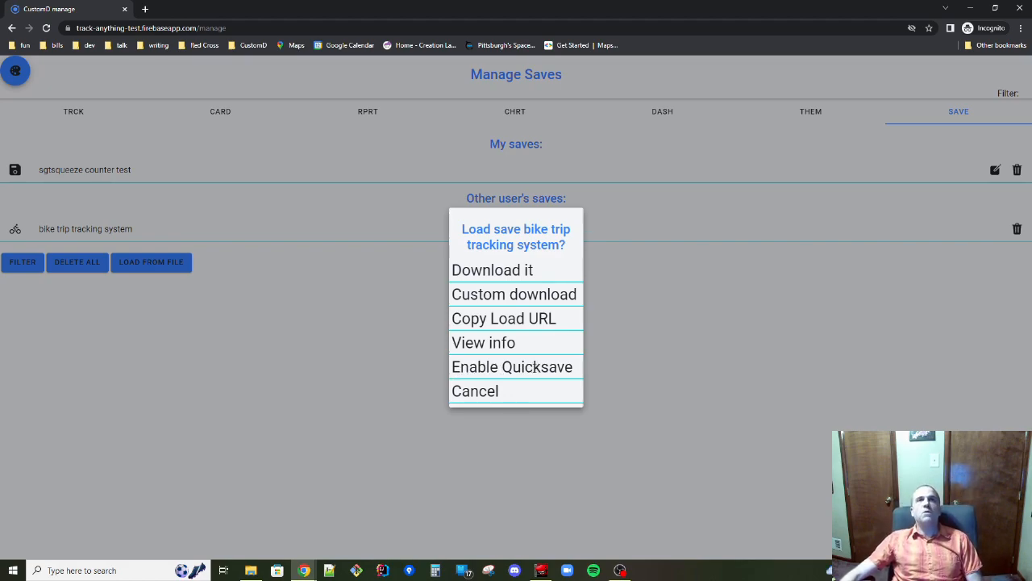
{"action": "left_click", "coordinate": [524, 369]}
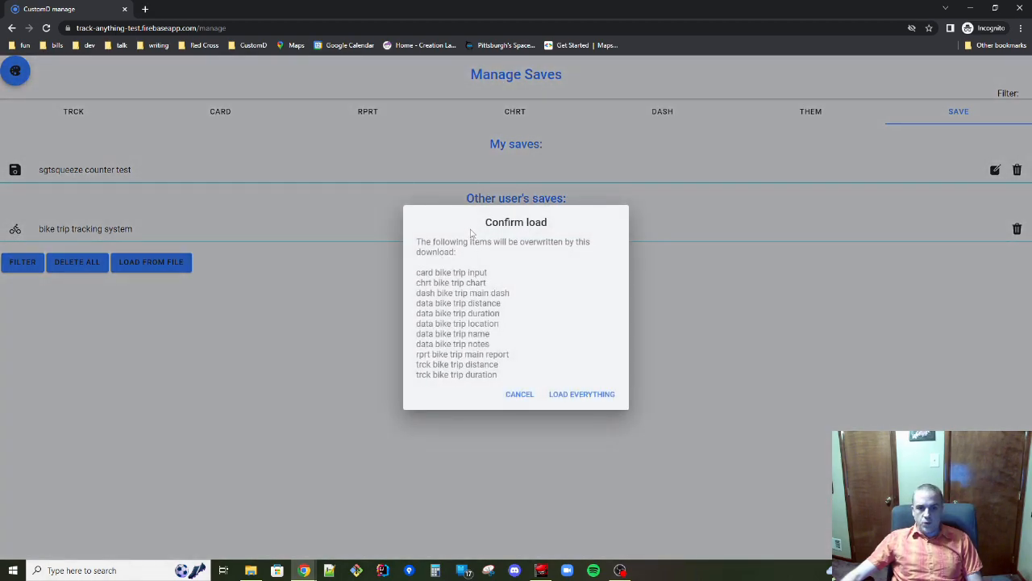
{"action": "left_click", "coordinate": [585, 397]}
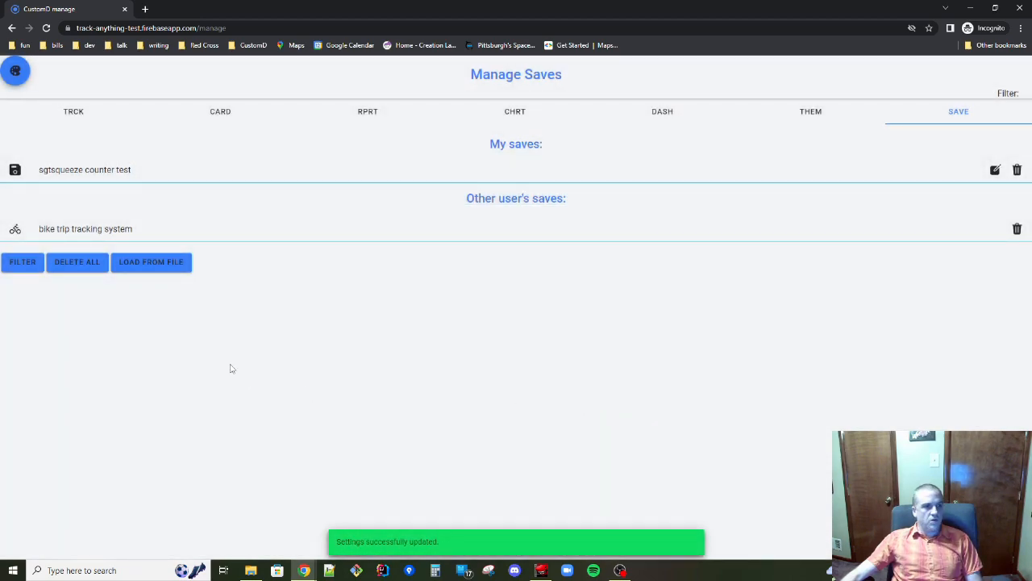
Review the autoSave and autoUpdate settings of the bike trip tracking system quicksave and the list of available quicksaves.
{"action": "left_click", "coordinate": [17, 72]}
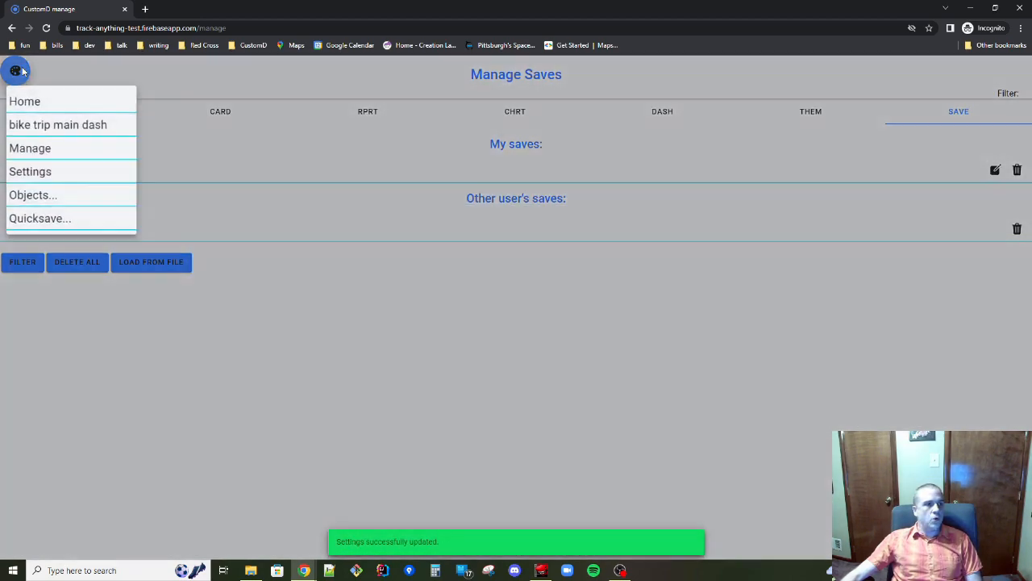
{"action": "left_click", "coordinate": [31, 175]}
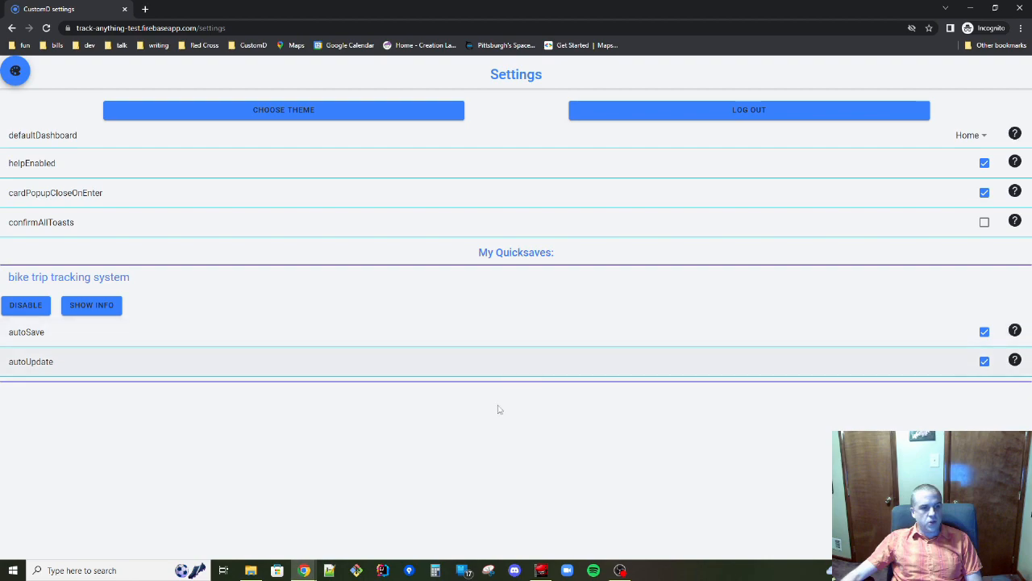
{"action": "left_click", "coordinate": [17, 75]}
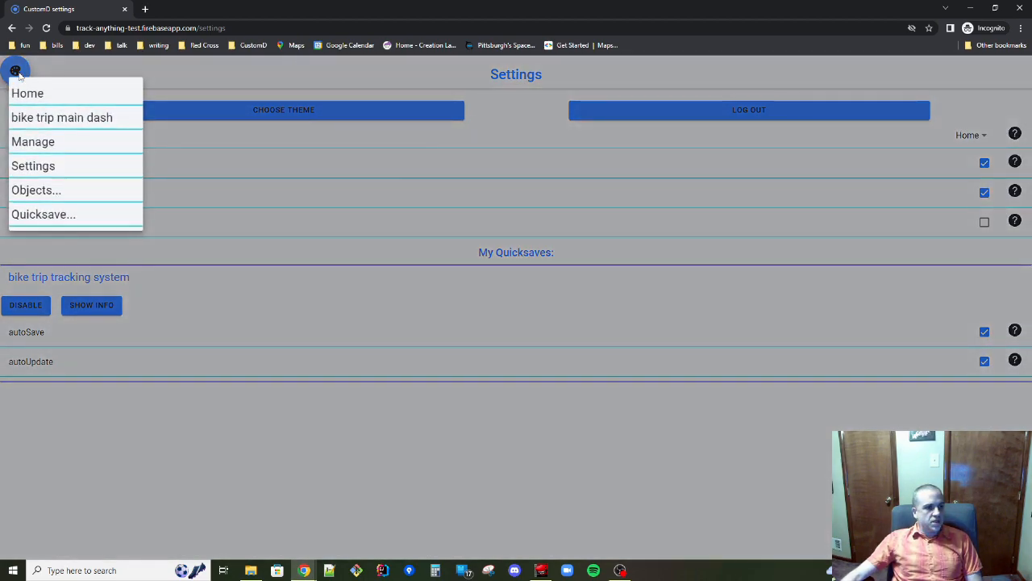
{"action": "left_click", "coordinate": [51, 214]}
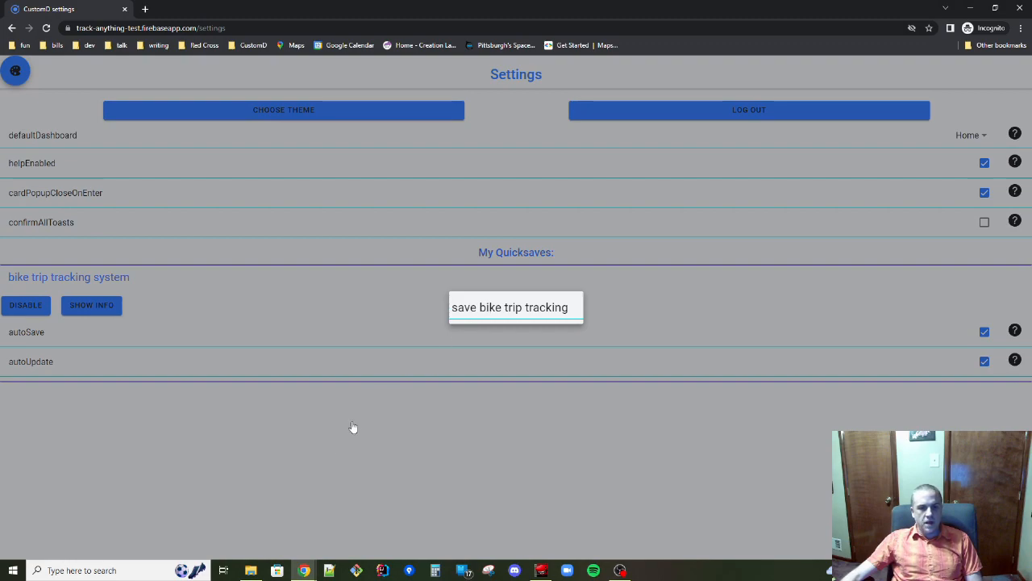
{"action": "left_click", "coordinate": [324, 446]}
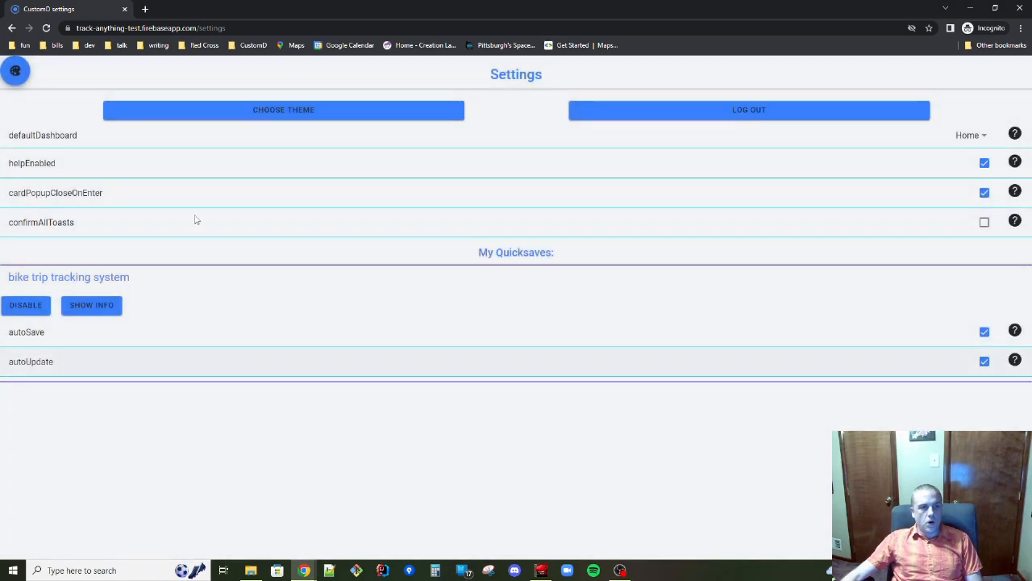
{"action": "left_click", "coordinate": [16, 71]}
{"action": "left_click", "coordinate": [278, 513]}
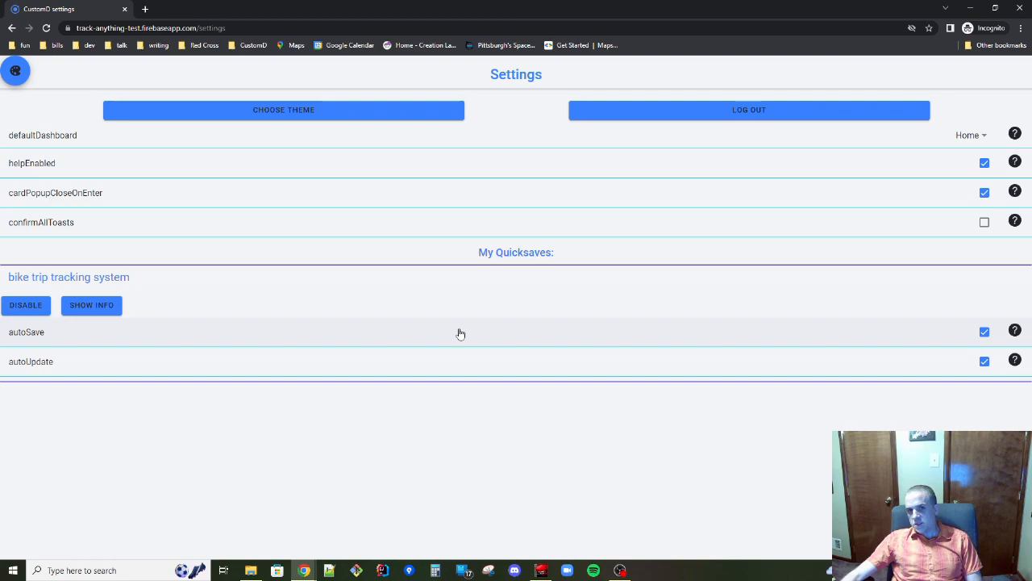
{"action": "left_click", "coordinate": [17, 79]}
{"action": "left_click", "coordinate": [151, 165]}
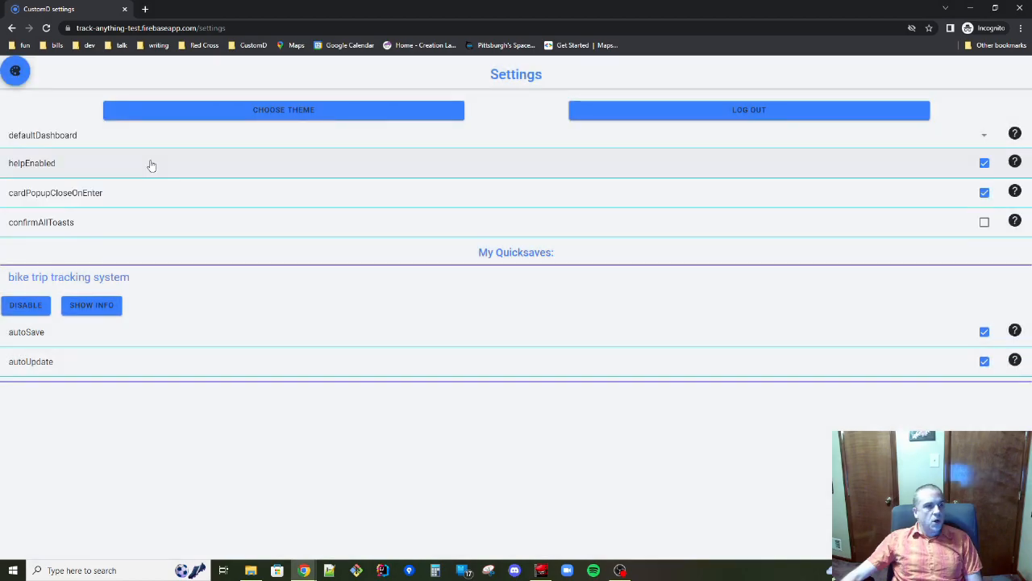
Open the bike trip main dash and add the bike trip main report to it with the quicksave enabled.
{"action": "left_click", "coordinate": [16, 71]}
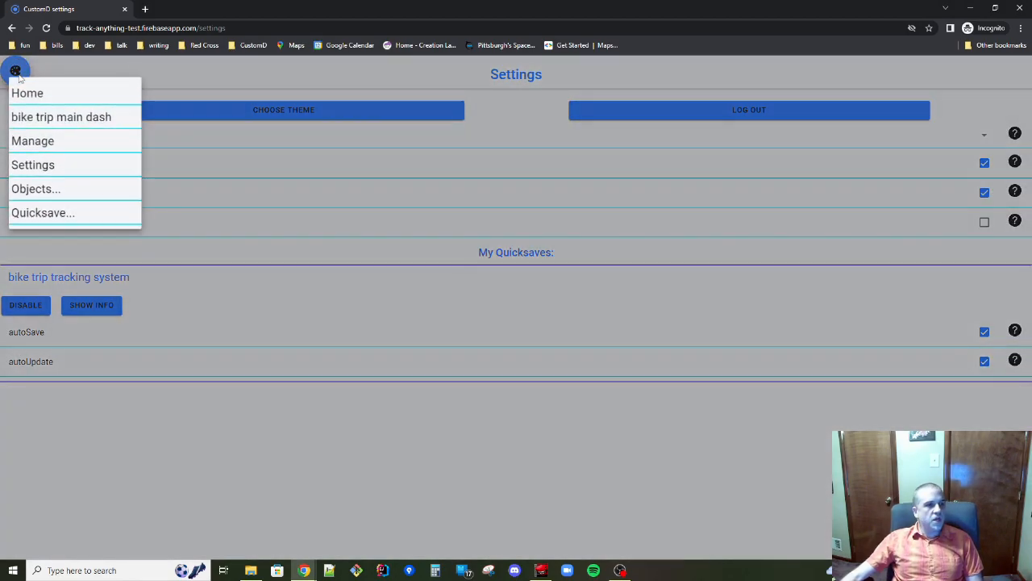
{"action": "left_click", "coordinate": [48, 118]}
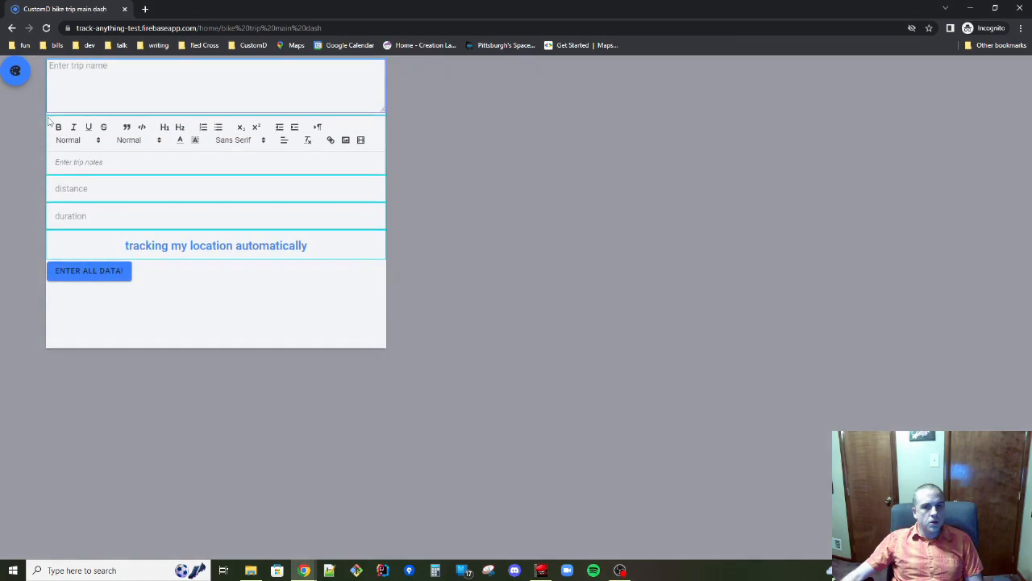
{"action": "left_click", "coordinate": [15, 71]}
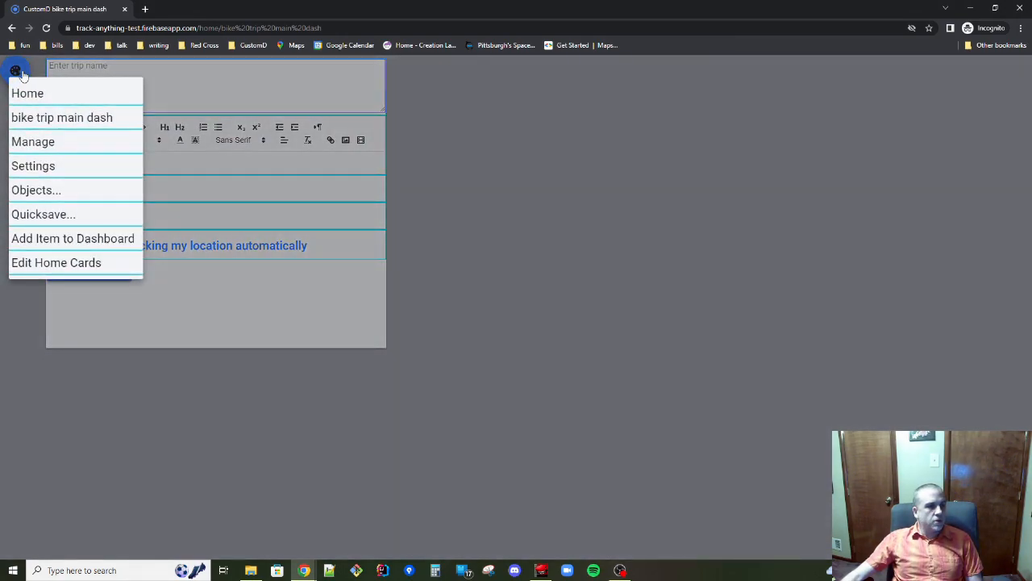
{"action": "left_click", "coordinate": [68, 239]}
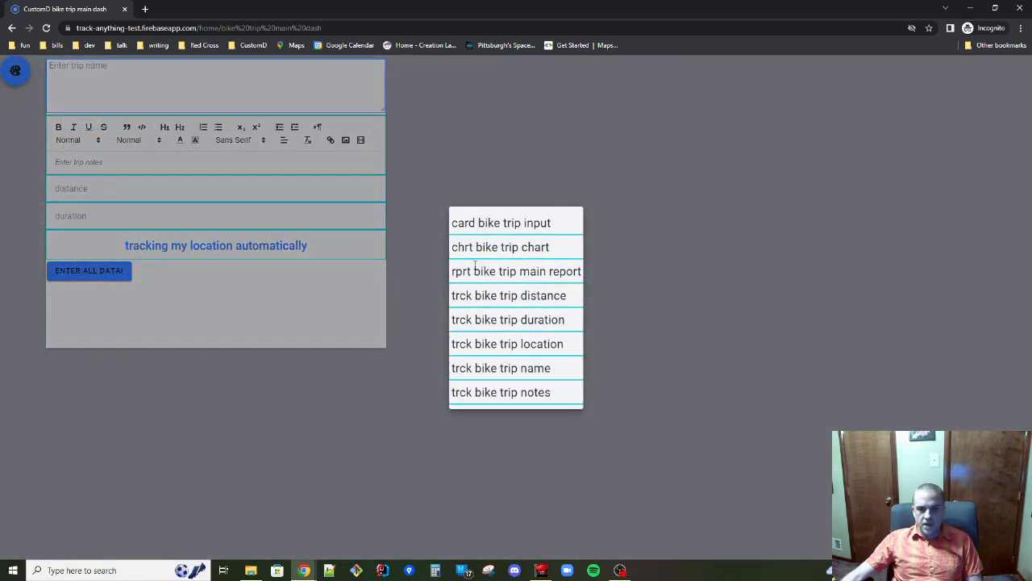
{"action": "left_click", "coordinate": [526, 272]}
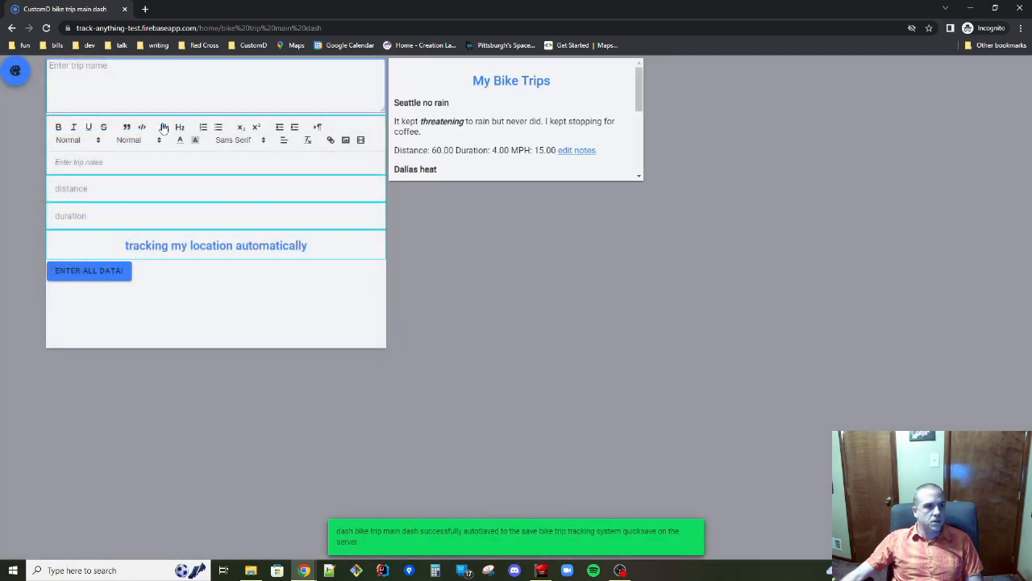
Enlarge the My Bike Trips report on the bike trip main dash to fit every trip, and quit editing the cards.
{"action": "left_click", "coordinate": [15, 70]}
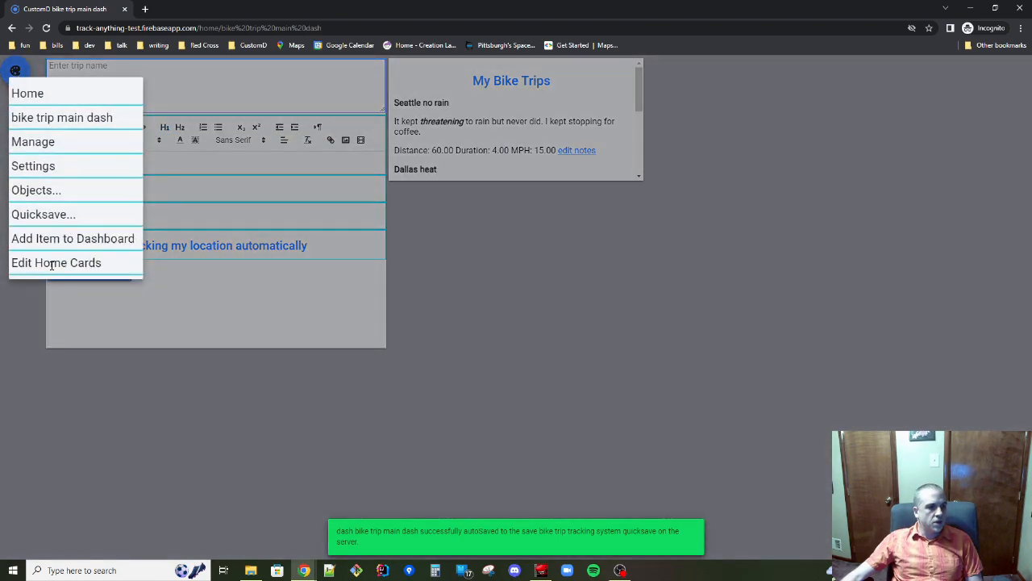
{"action": "left_click", "coordinate": [71, 262]}
{"action": "left_click_drag", "start_coordinate": [634, 172], "coordinate": [763, 361]}
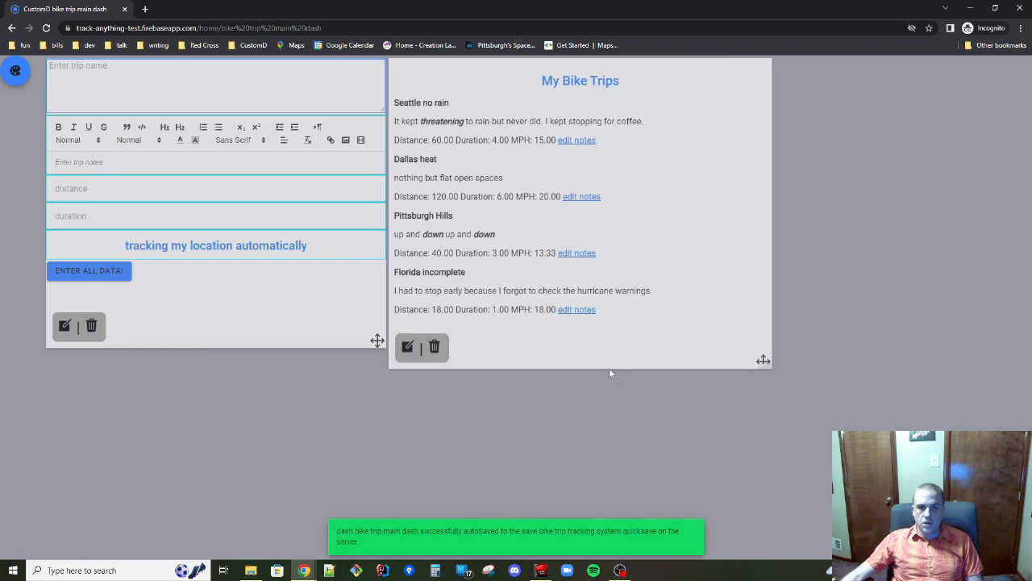
{"action": "left_click", "coordinate": [16, 70]}
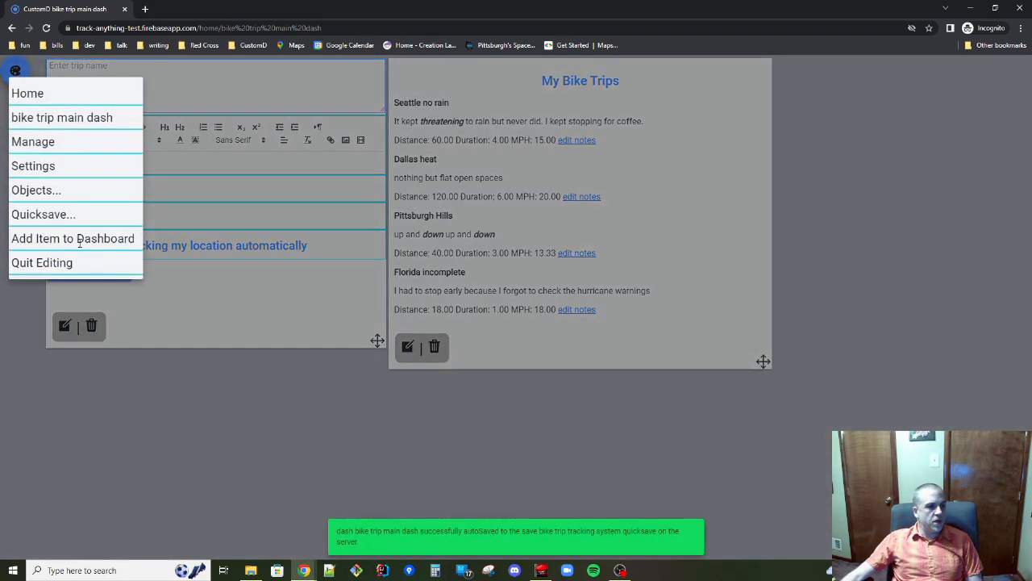
{"action": "left_click", "coordinate": [50, 262]}
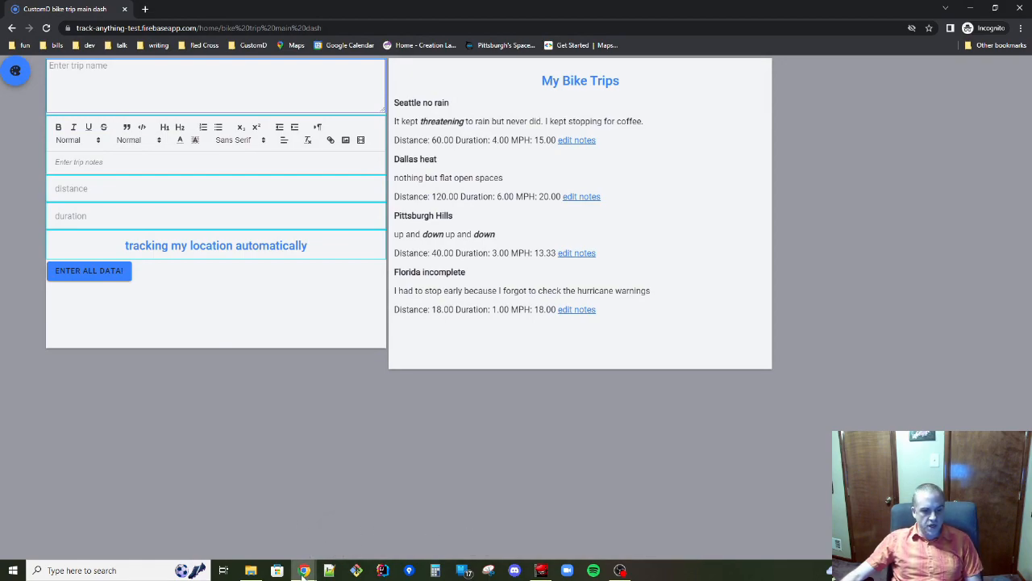
Switch to the sharing account's Chrome window, close the Save Editor and view the bike trip main dash there.
{"action": "left_click", "coordinate": [303, 570]}
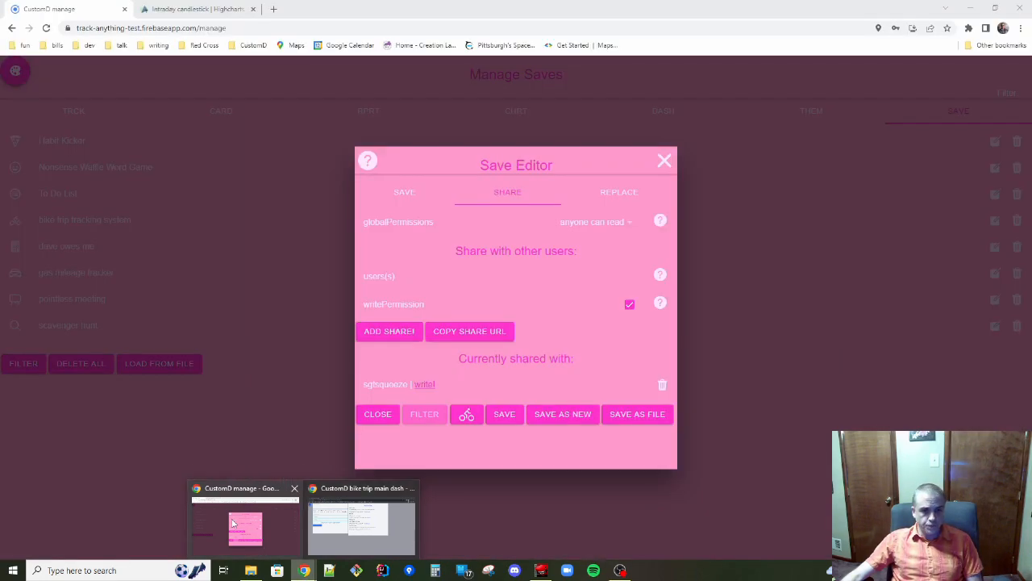
{"action": "left_click", "coordinate": [234, 522]}
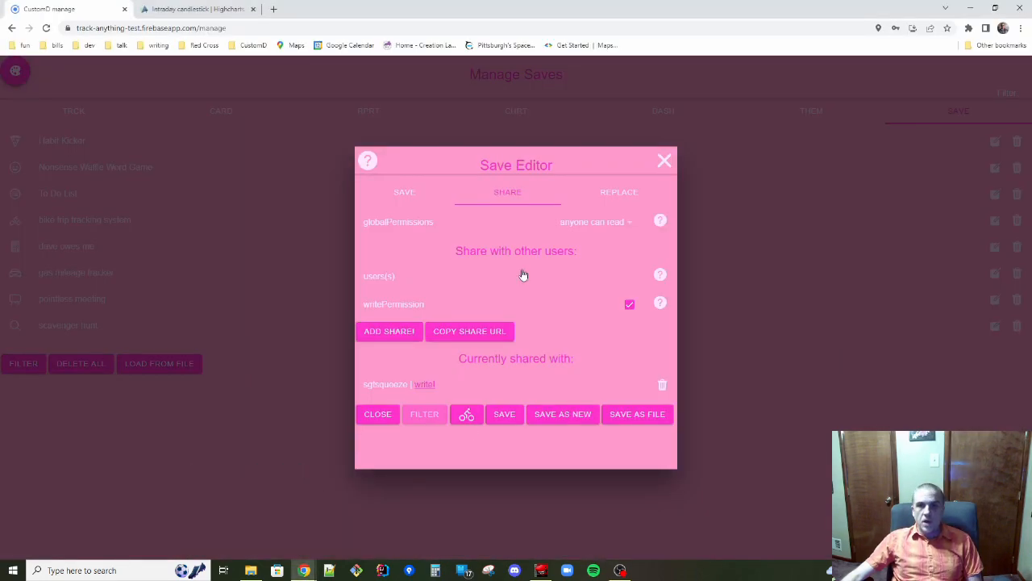
{"action": "left_click", "coordinate": [665, 160]}
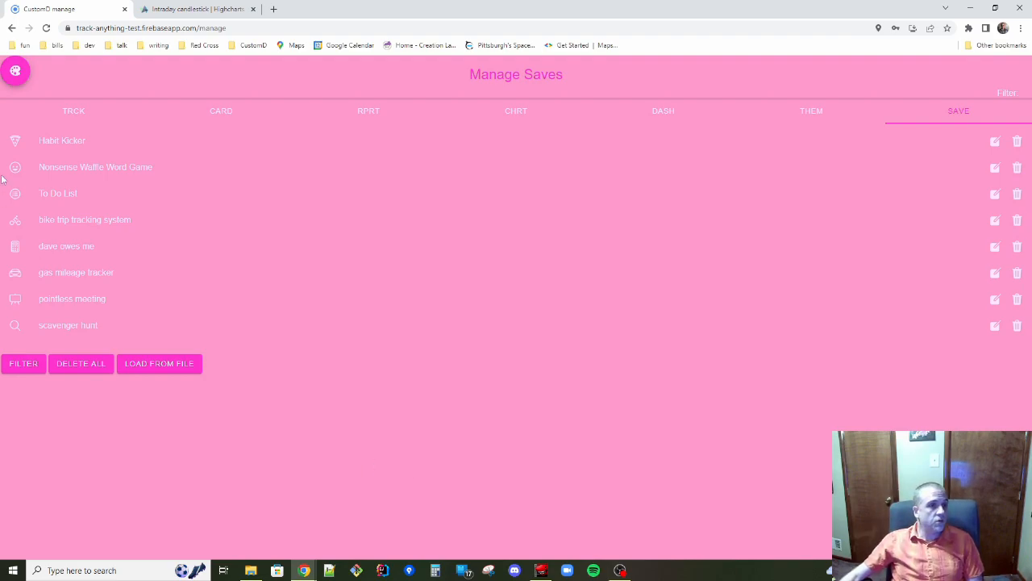
{"action": "left_click", "coordinate": [15, 71]}
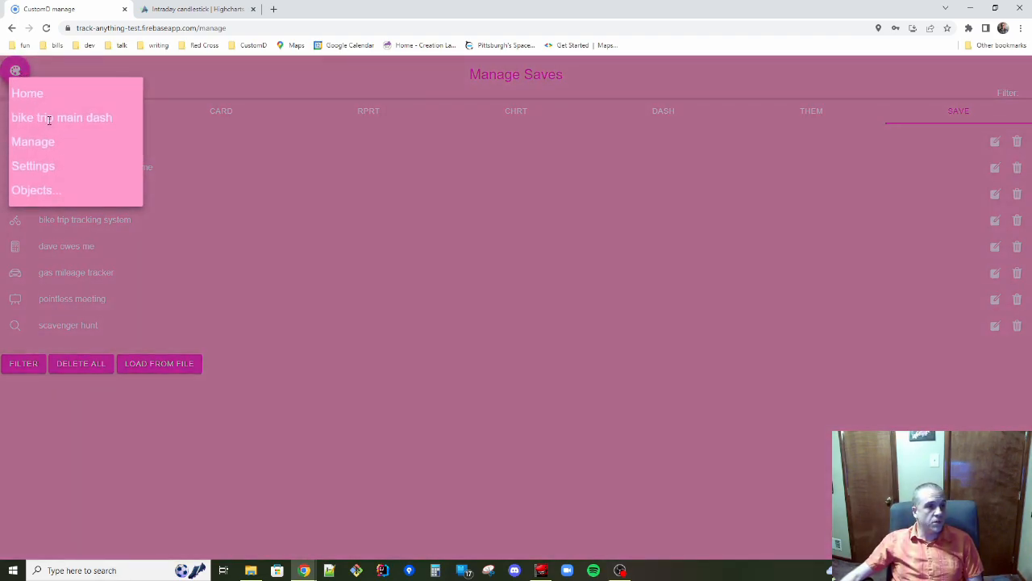
{"action": "left_click", "coordinate": [49, 119]}
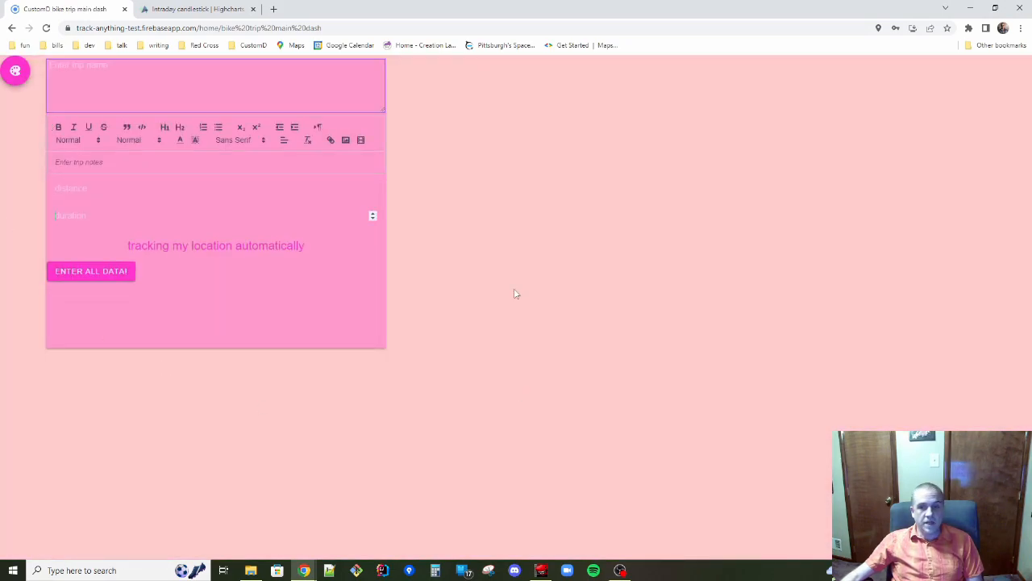
Enable Quicksave for the bike trip tracking system save in the sharing account and load everything over the local items.
{"action": "left_click", "coordinate": [16, 71]}
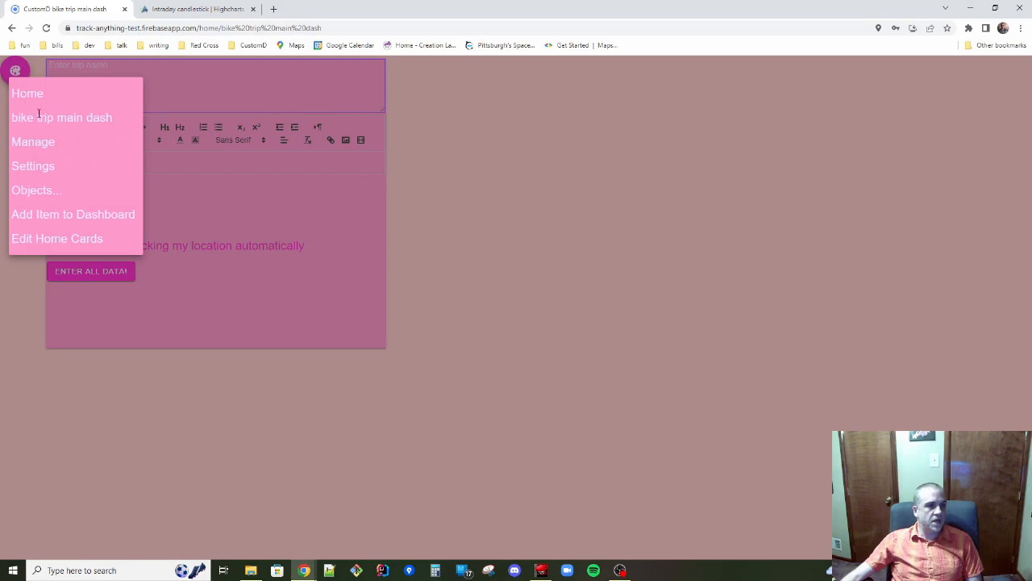
{"action": "left_click", "coordinate": [33, 142]}
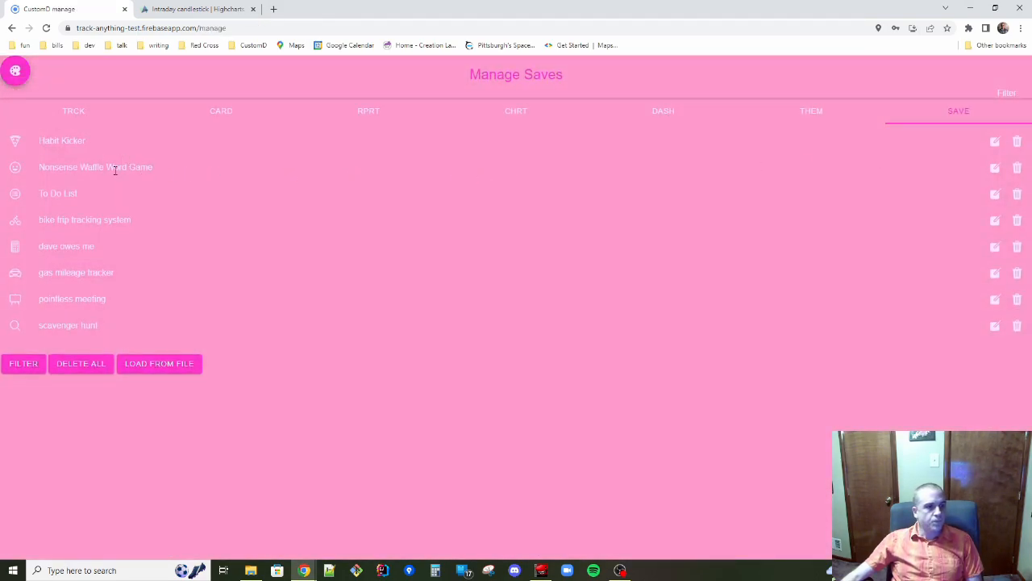
{"action": "left_click", "coordinate": [159, 219]}
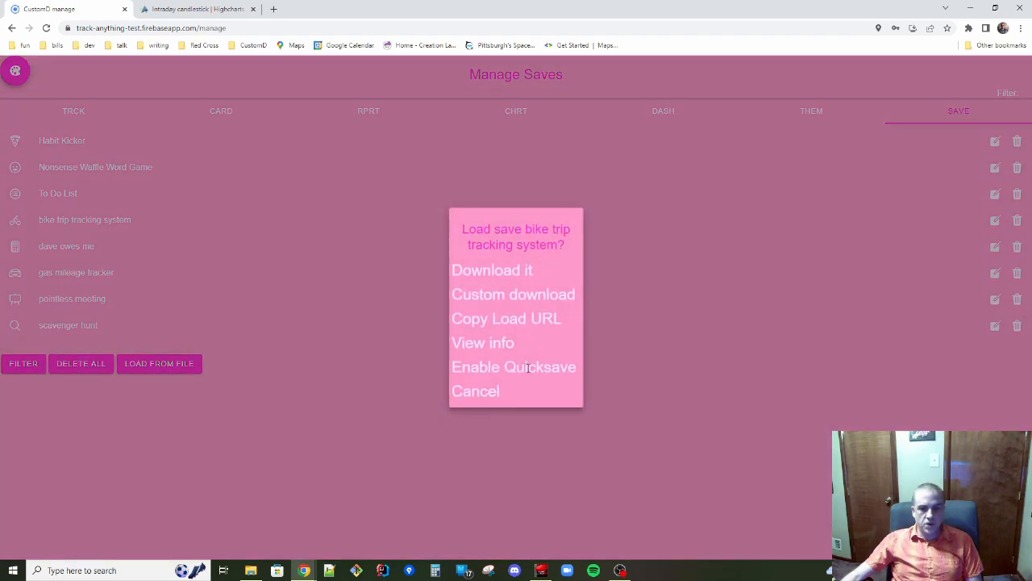
{"action": "left_click", "coordinate": [528, 367]}
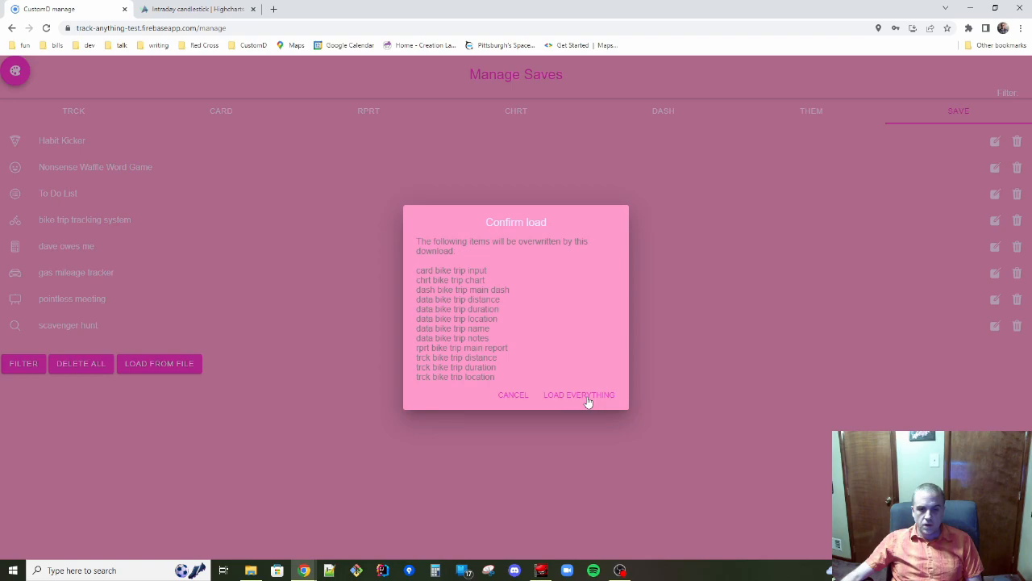
{"action": "left_click", "coordinate": [586, 395]}
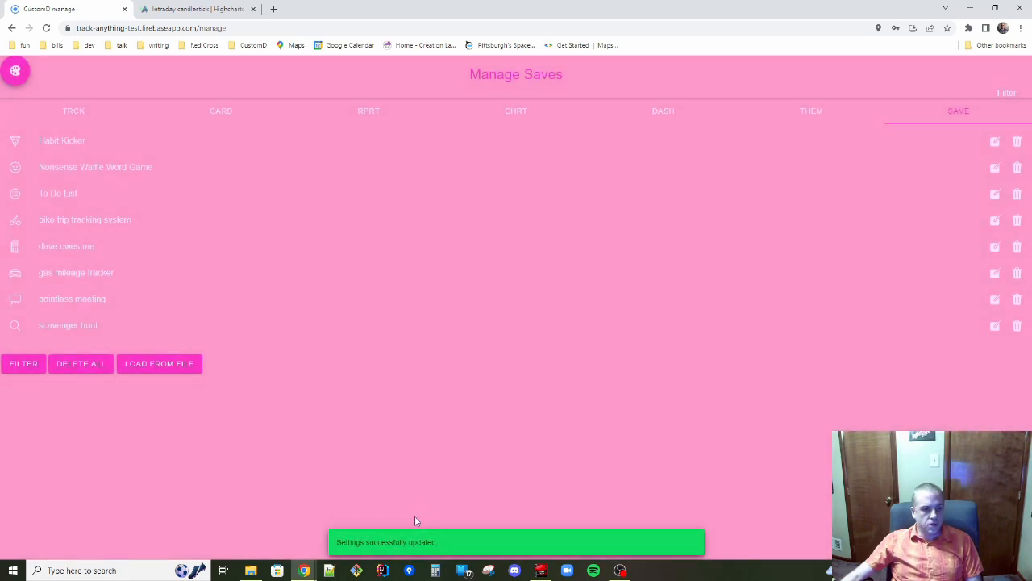
Open the bike trip main dash and review the trips listed in the My Bike Trips report.
{"action": "left_click", "coordinate": [19, 74]}
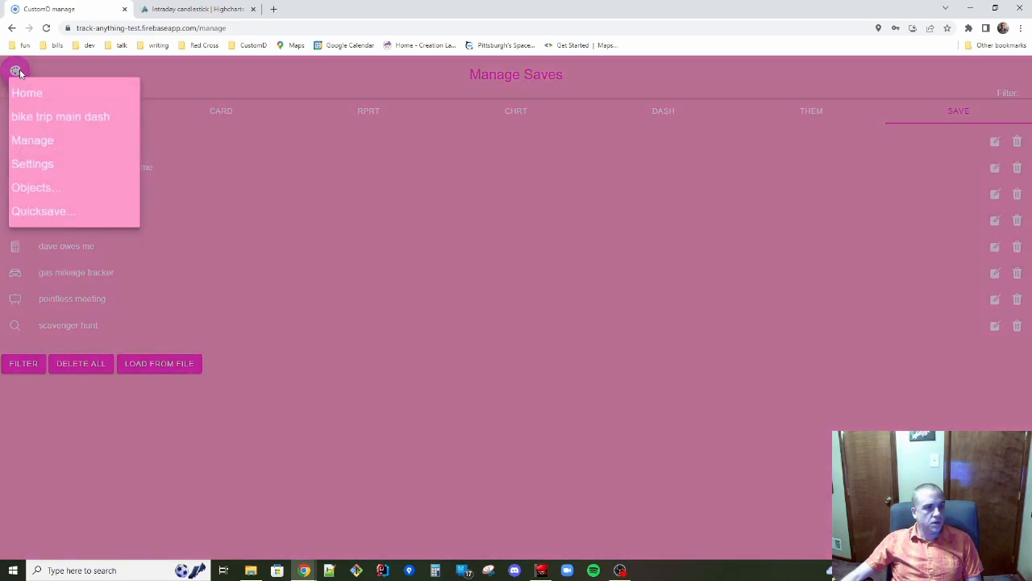
{"action": "left_click", "coordinate": [46, 118]}
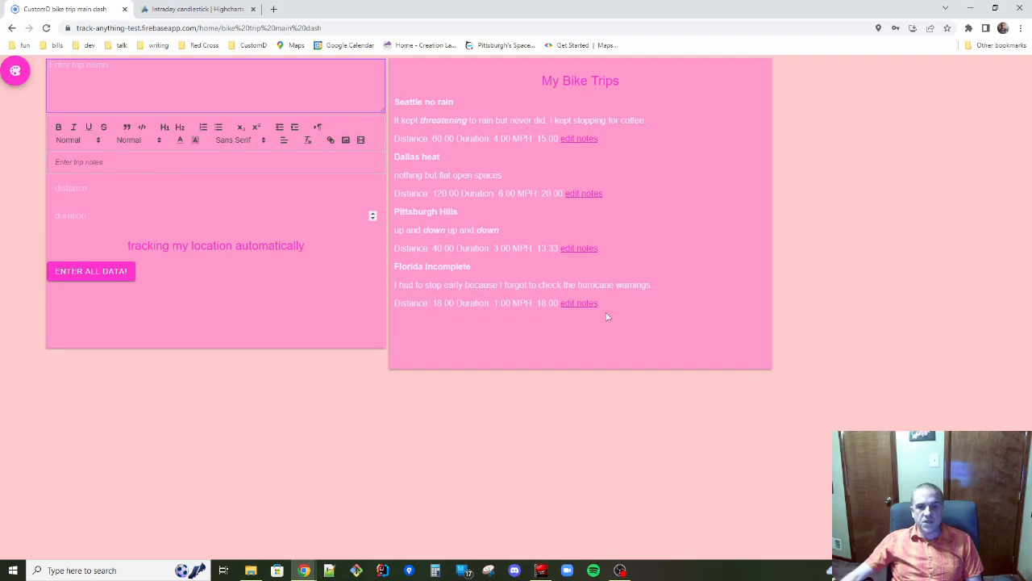
{"action": "left_click_drag", "start_coordinate": [612, 308], "coordinate": [390, 96]}
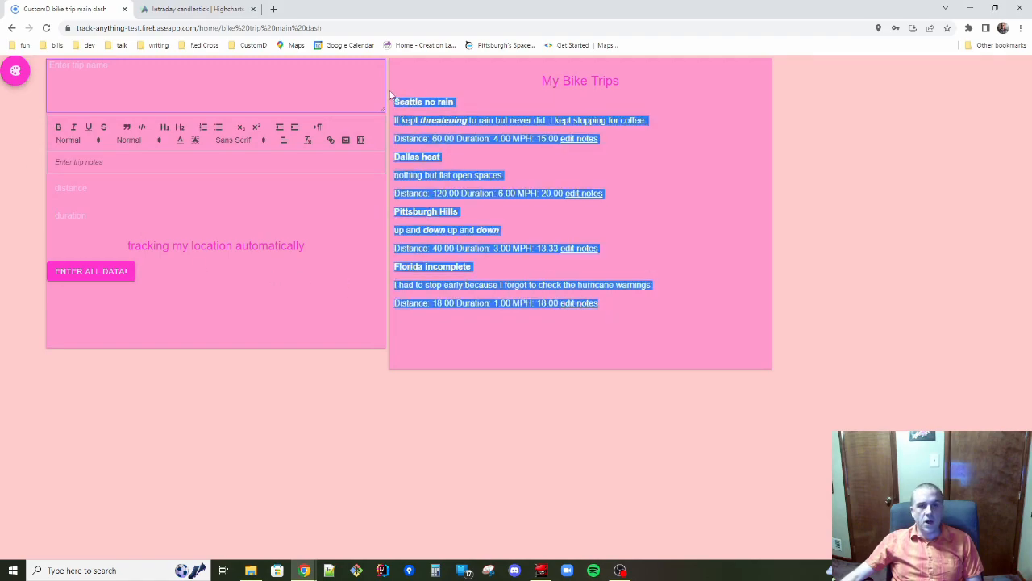
{"action": "left_click", "coordinate": [660, 171]}
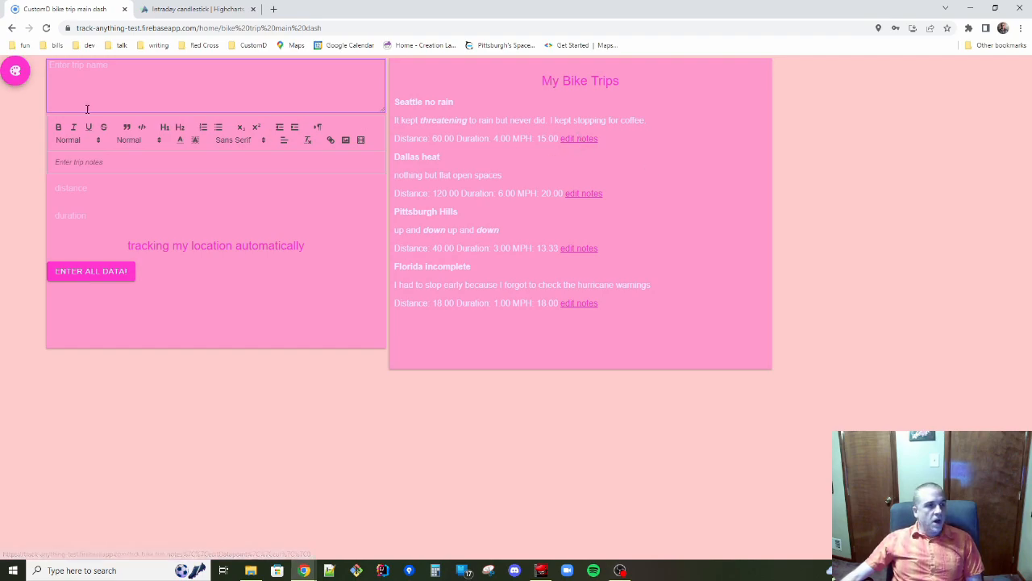
{"action": "left_click", "coordinate": [14, 70]}
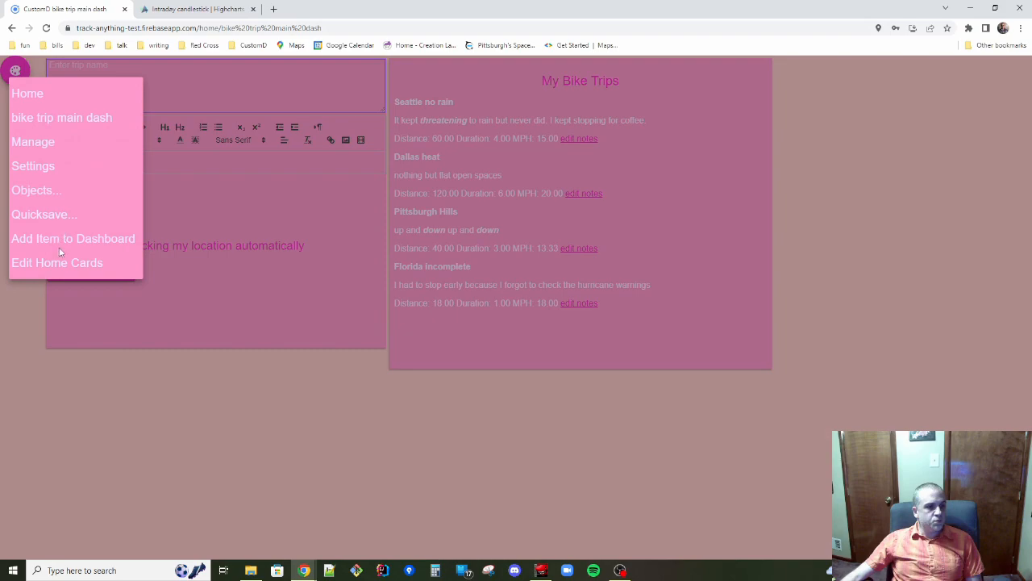
{"action": "left_click", "coordinate": [654, 173]}
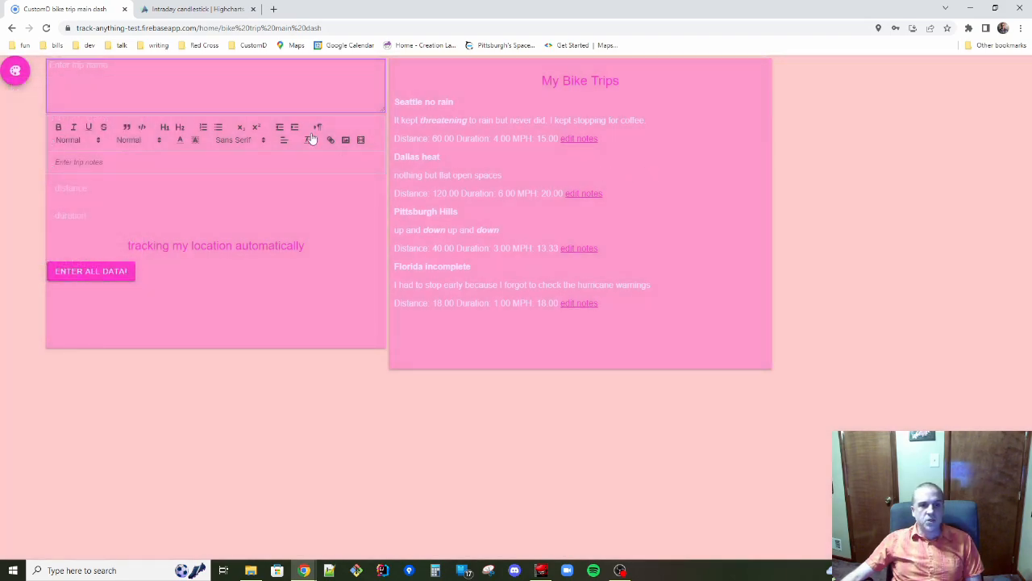
Add a run of exclamation marks before and after the Seattle no rain trip notes, enter the change and close the editor.
{"action": "left_click", "coordinate": [580, 141]}
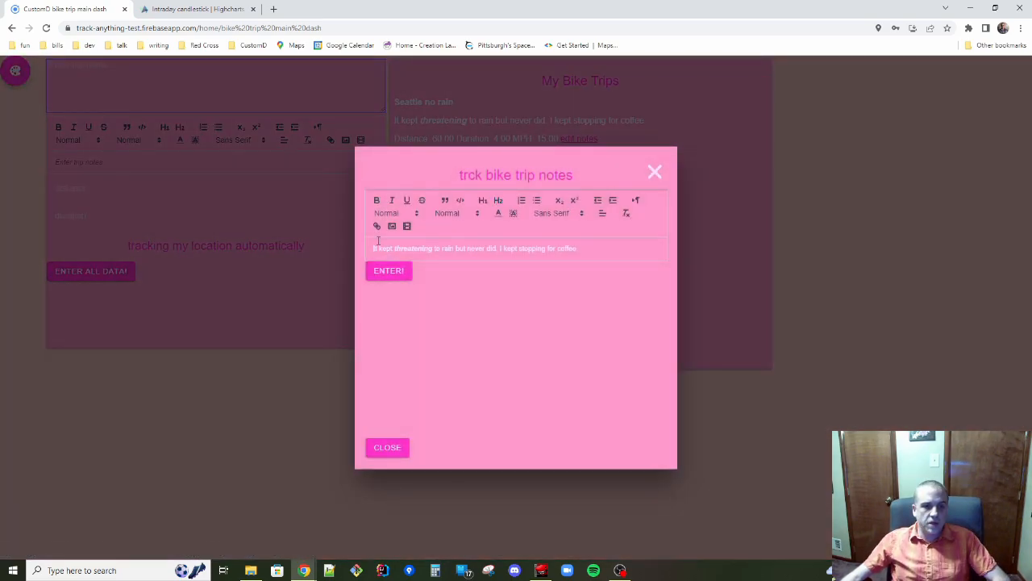
{"action": "type", "text": "!!!!!!!!!!!!"}
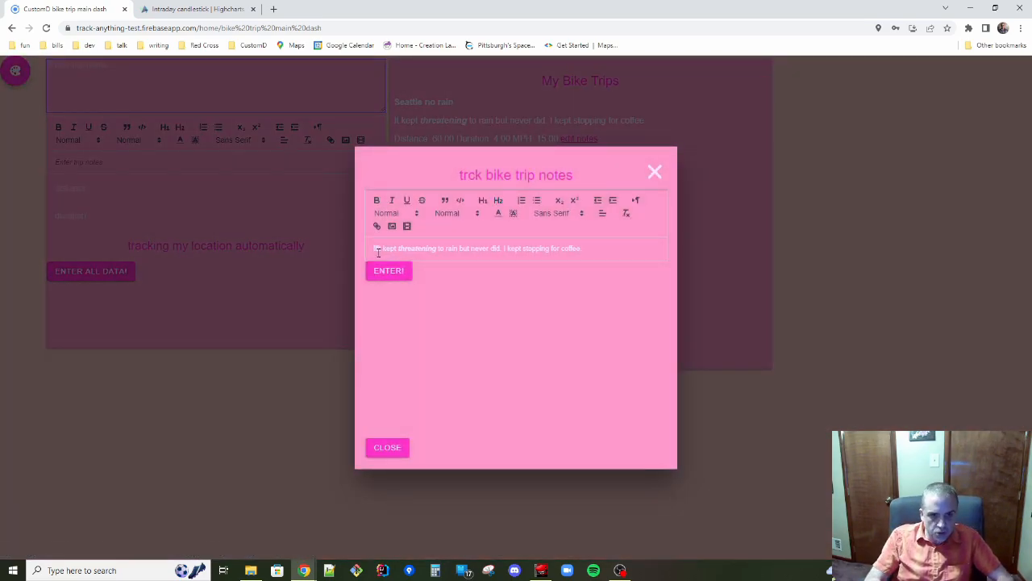
{"action": "type", "text": "!!!!!!!!!!!!"}
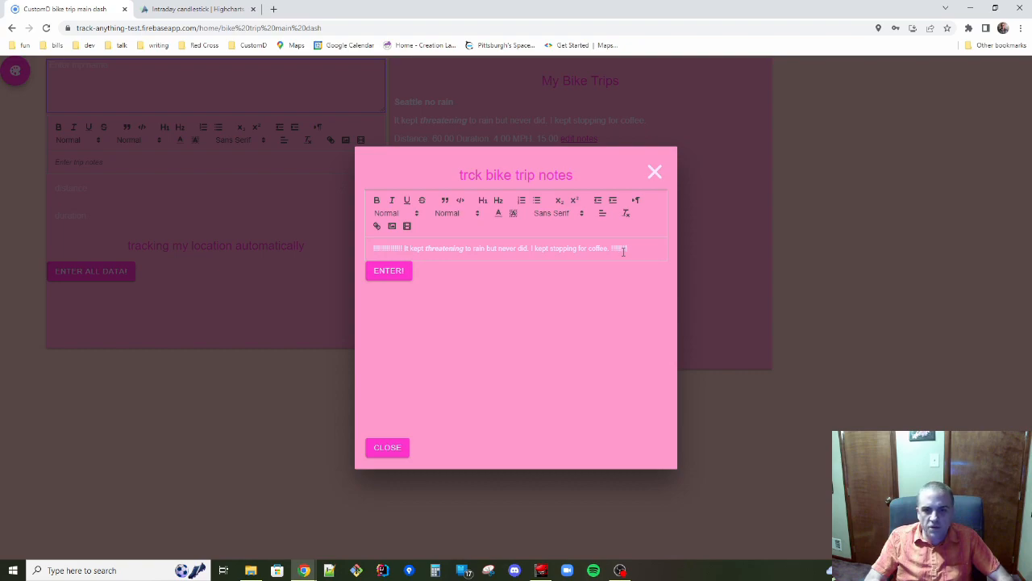
{"action": "left_click", "coordinate": [386, 273]}
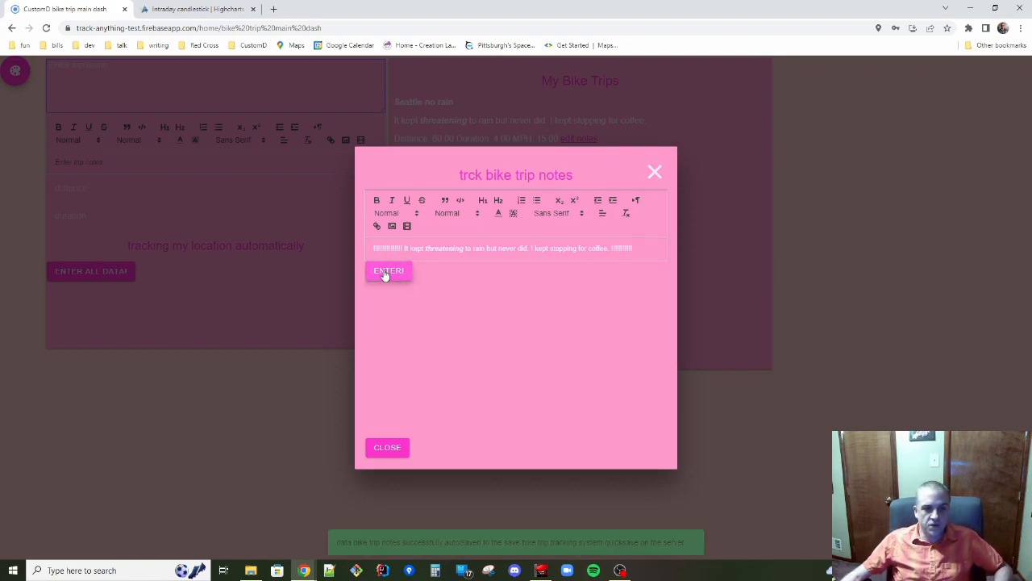
{"action": "left_click", "coordinate": [654, 171]}
Switch to the other account's incognito window, check the Seattle no rain notes, and return to the sharing account's window.
{"action": "mouse_move", "coordinate": [304, 571]}
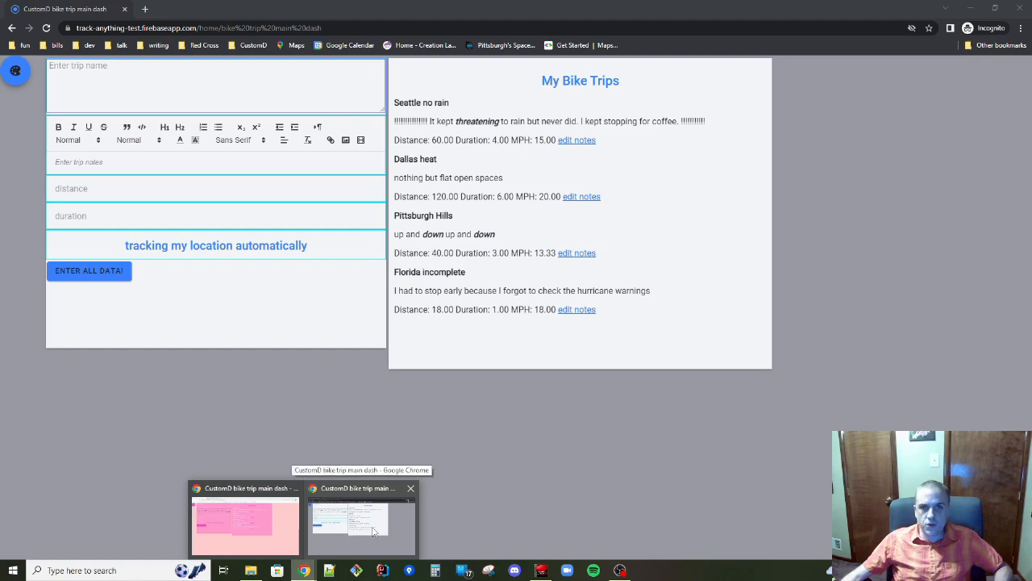
{"action": "left_click", "coordinate": [374, 528]}
{"action": "left_click_drag", "start_coordinate": [711, 122], "coordinate": [395, 125]}
{"action": "left_click", "coordinate": [652, 197]}
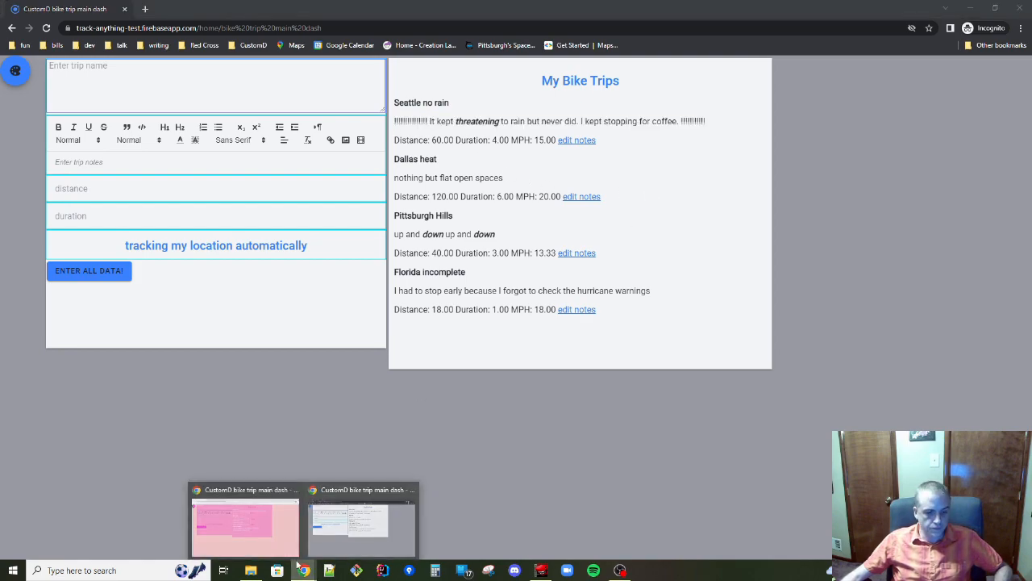
{"action": "left_click", "coordinate": [290, 528]}
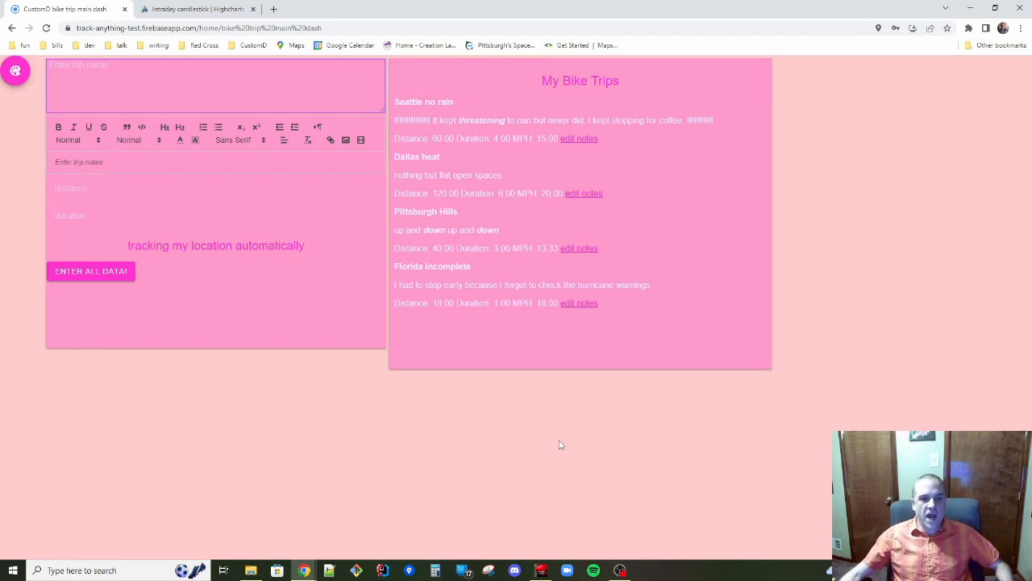
{"action": "left_click", "coordinate": [621, 571]}
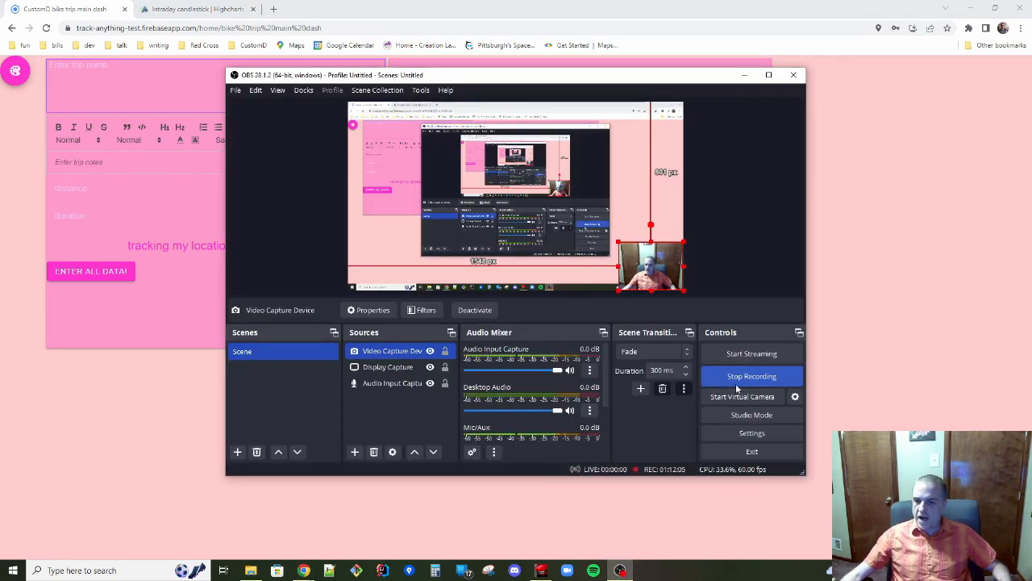